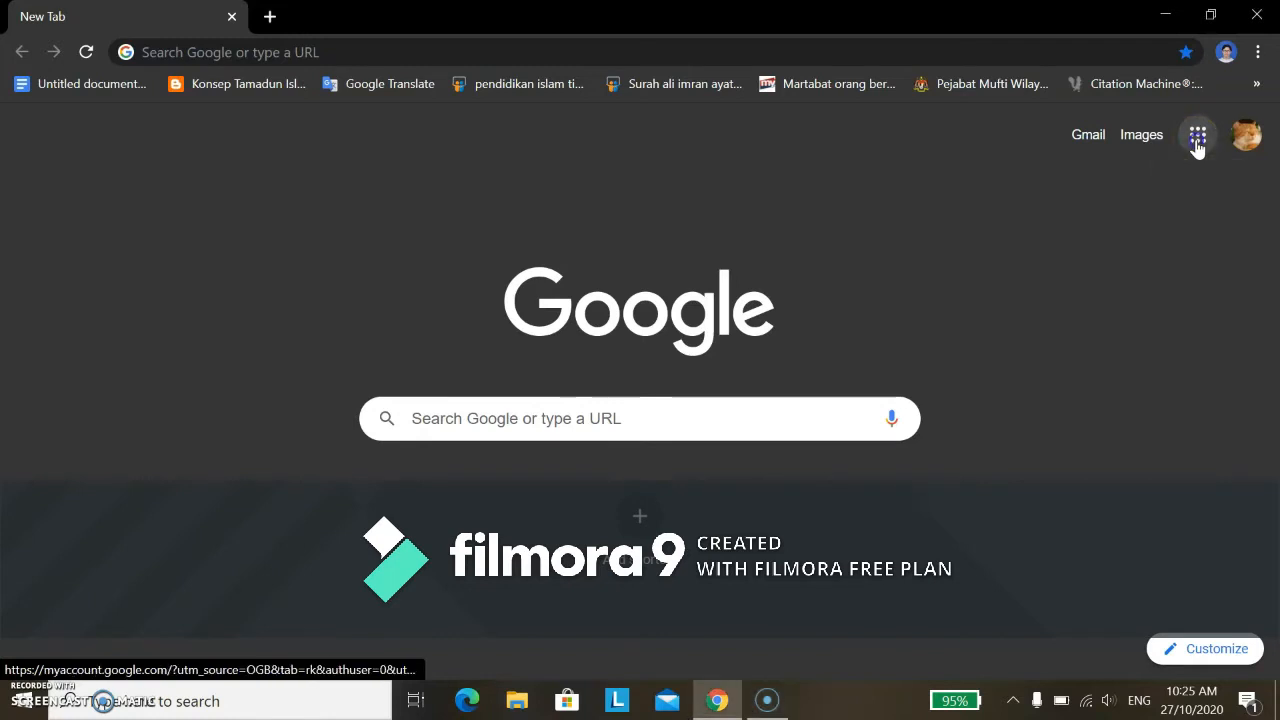
- Open Google Sheets from the list of Google apps
{"action": "left_click", "coordinate": [1197, 140]}
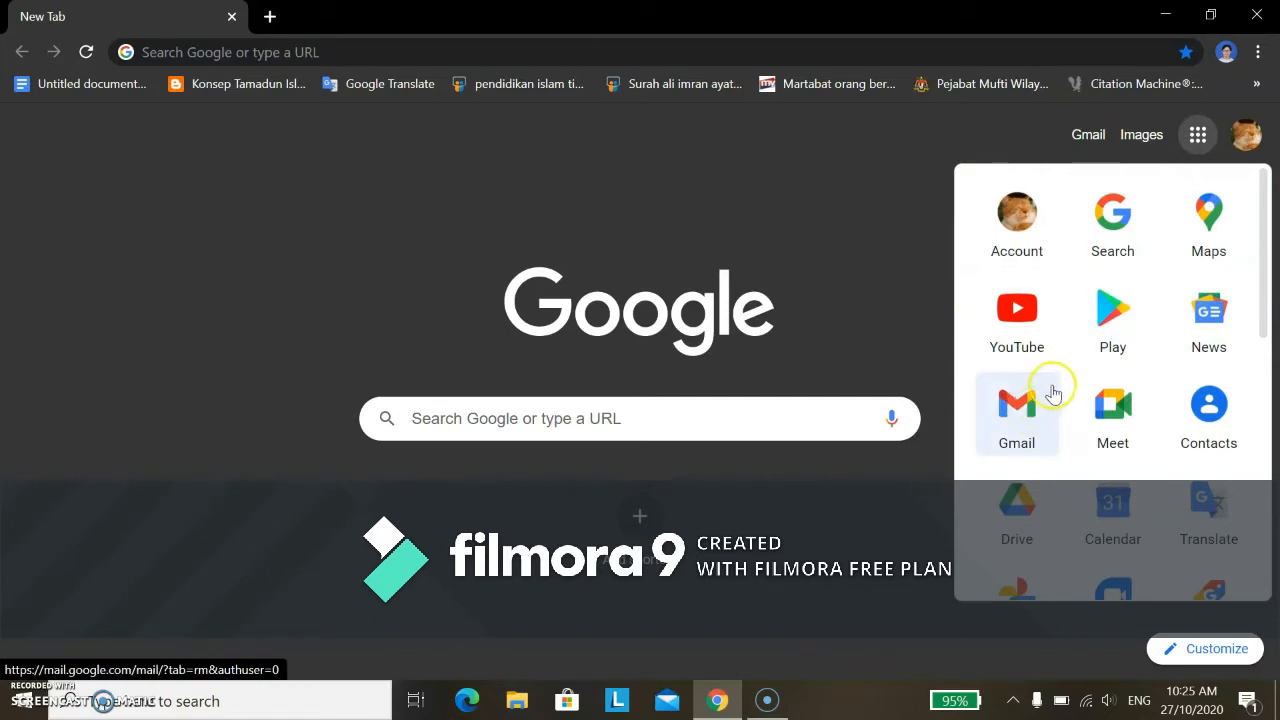
{"action": "scroll", "coordinate": [1114, 318], "scroll_direction": "down", "scroll_amount": 3}
{"action": "scroll", "coordinate": [1114, 318], "scroll_direction": "down", "scroll_amount": 1}
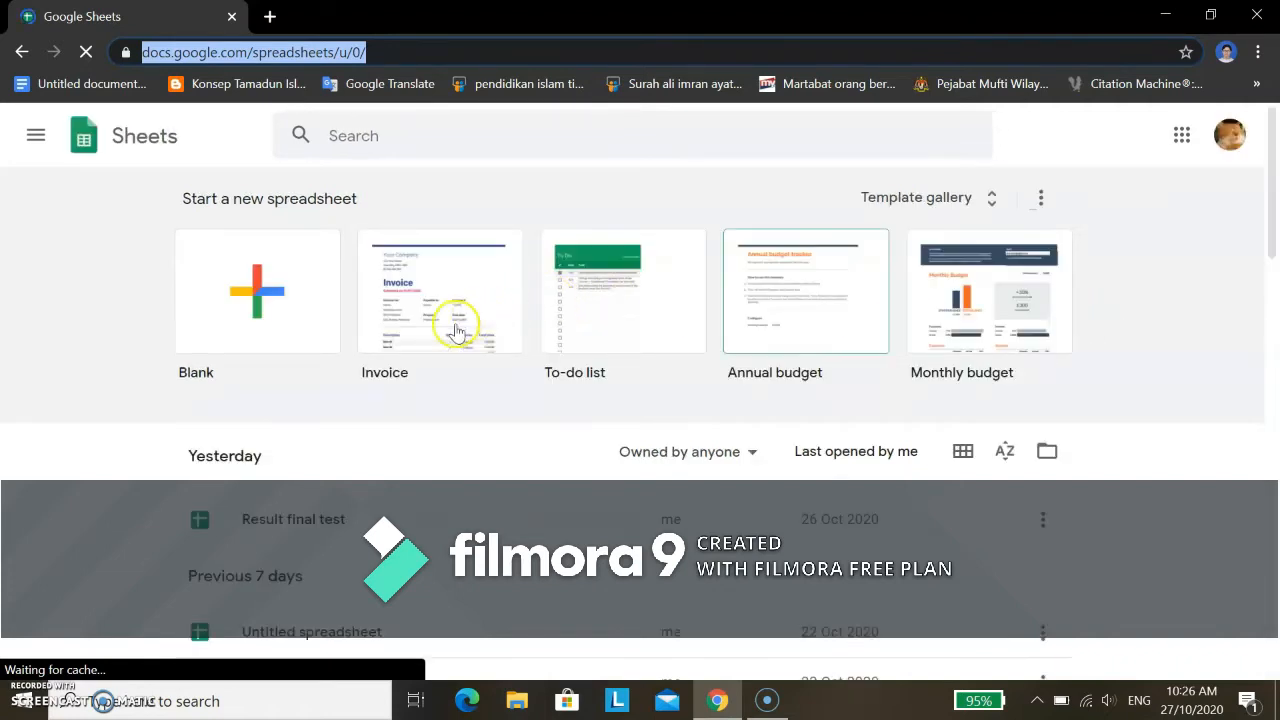
- Look through the personal, work and education templates in the template gallery, and create a blank spreadsheet
{"action": "left_click", "coordinate": [955, 210]}
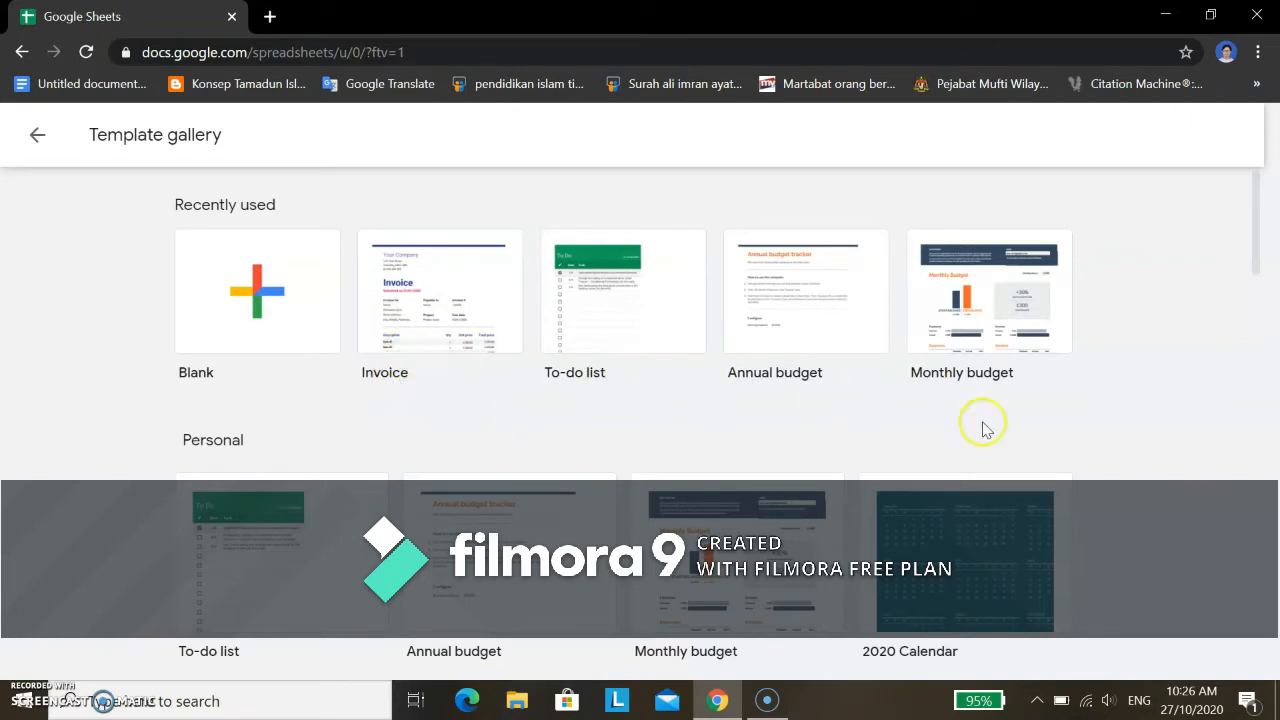
{"action": "scroll", "coordinate": [983, 428], "scroll_direction": "down", "scroll_amount": 3}
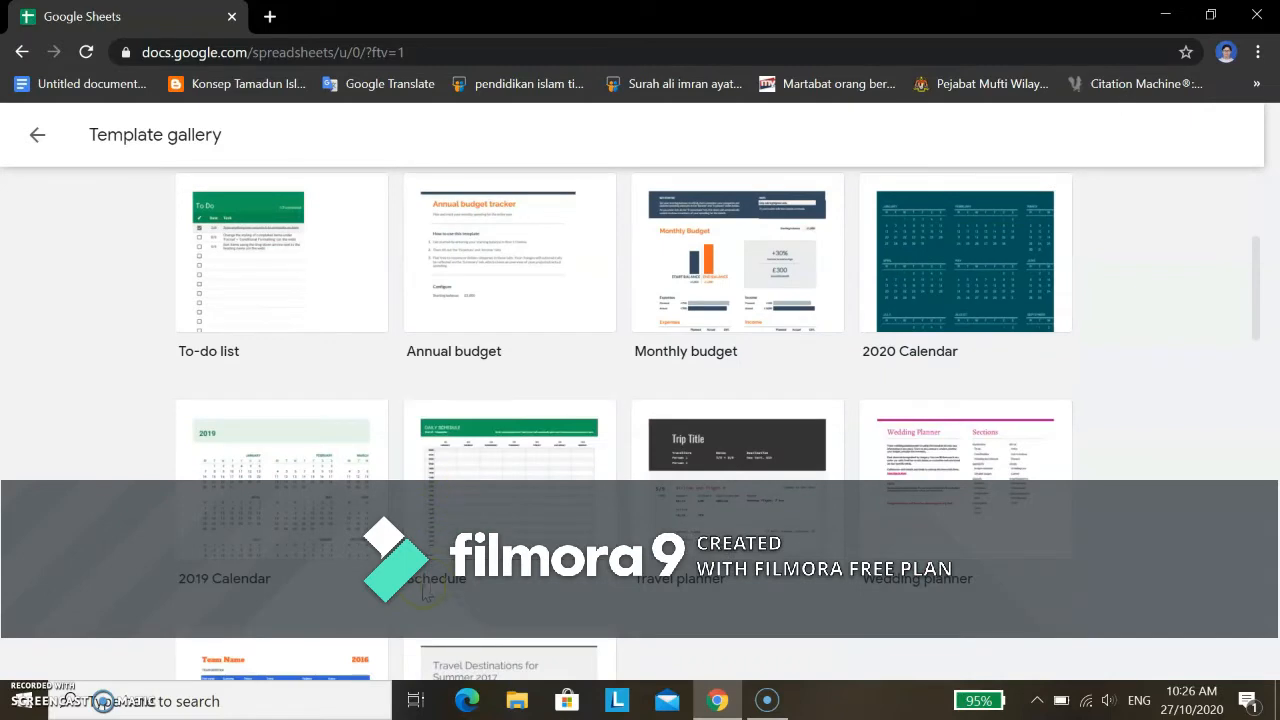
{"action": "scroll", "coordinate": [441, 588], "scroll_direction": "down", "scroll_amount": 4}
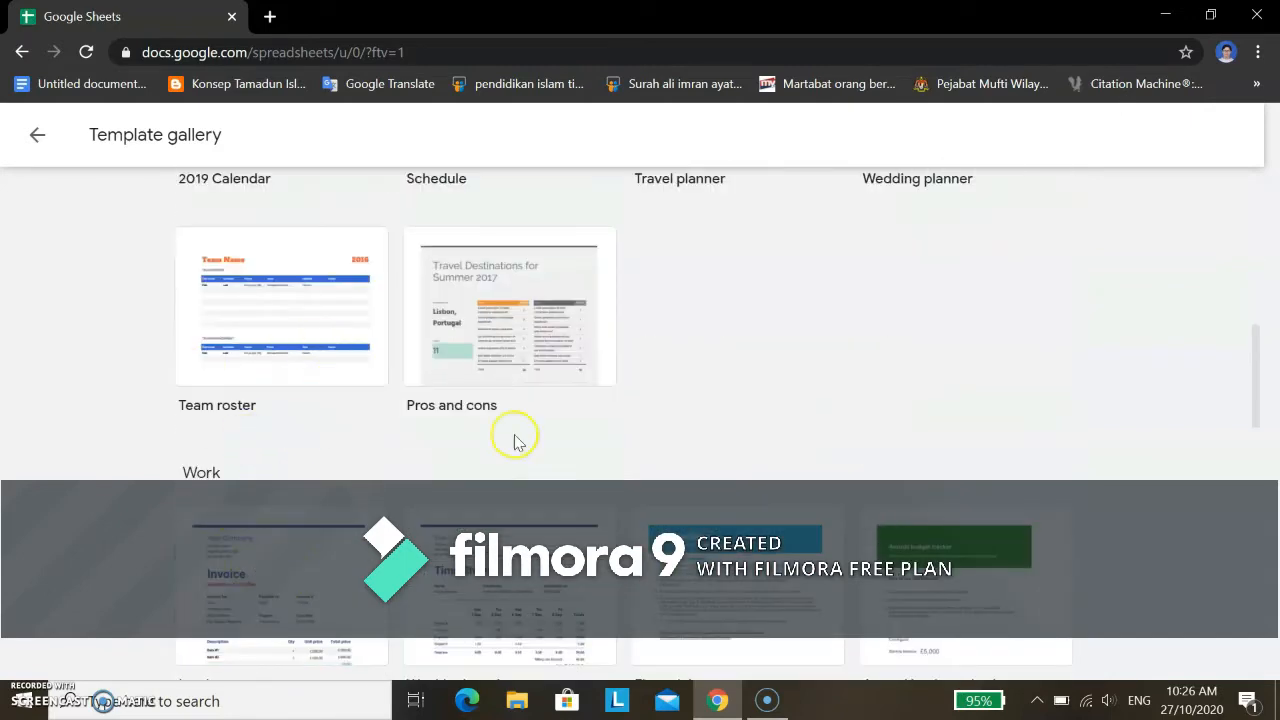
{"action": "scroll", "coordinate": [493, 405], "scroll_direction": "down", "scroll_amount": 5}
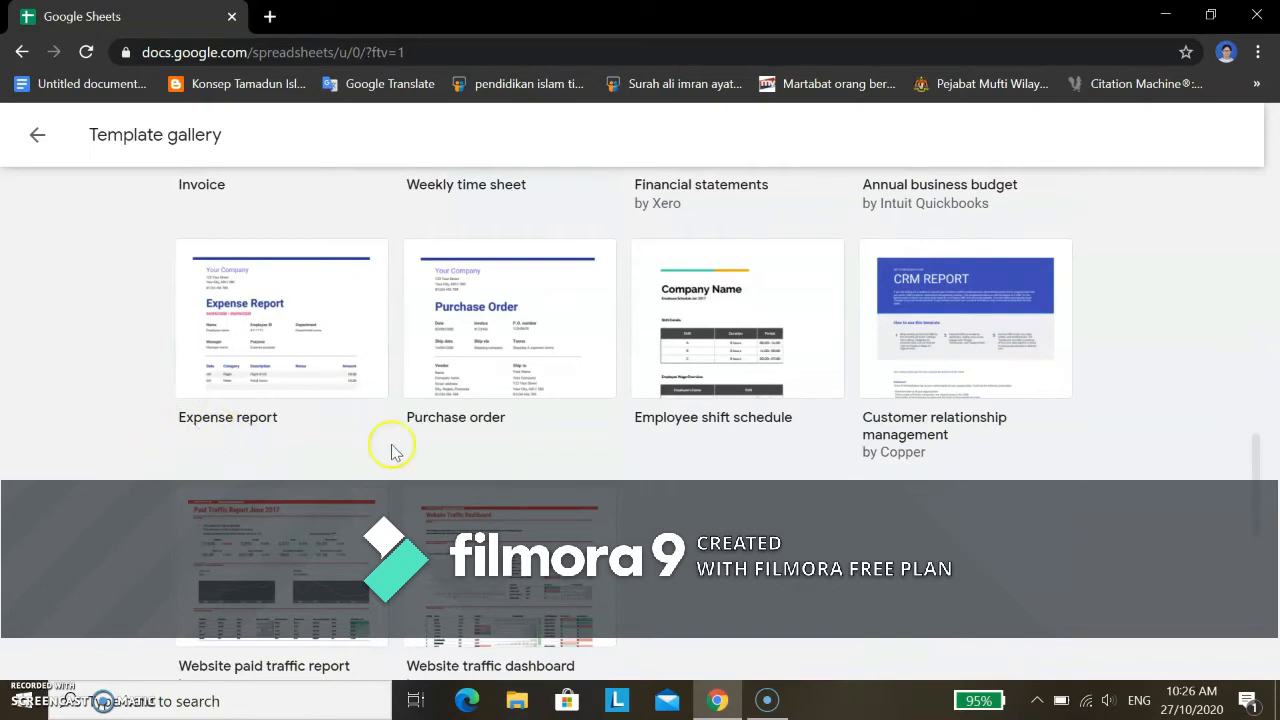
{"action": "scroll", "coordinate": [518, 448], "scroll_direction": "down", "scroll_amount": 5}
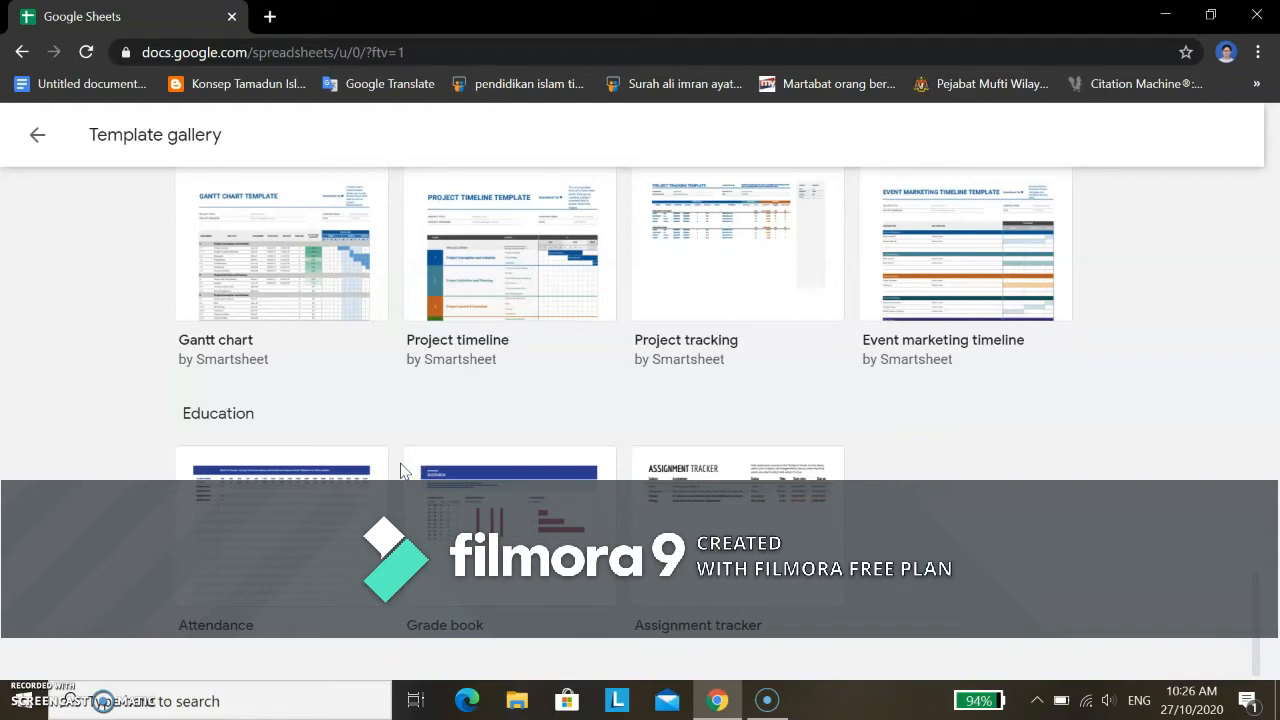
{"action": "scroll", "coordinate": [400, 470], "scroll_direction": "up", "scroll_amount": 10}
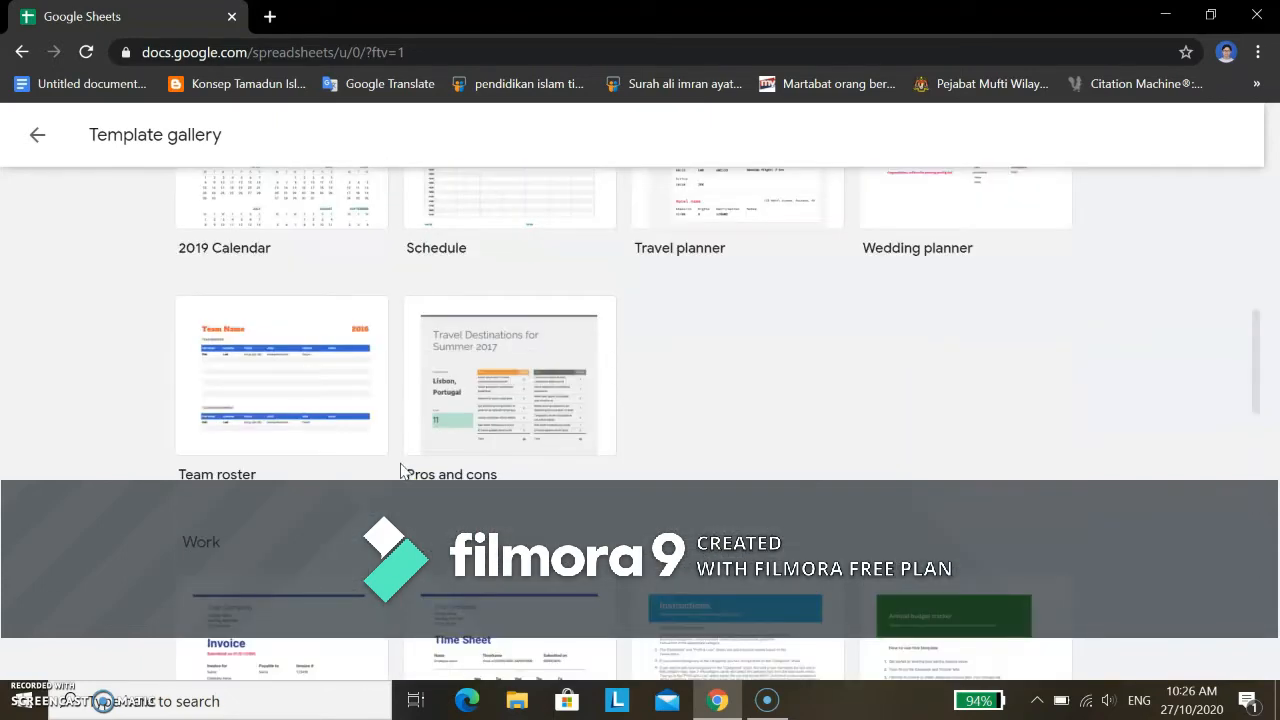
{"action": "scroll", "coordinate": [400, 470], "scroll_direction": "up", "scroll_amount": 8}
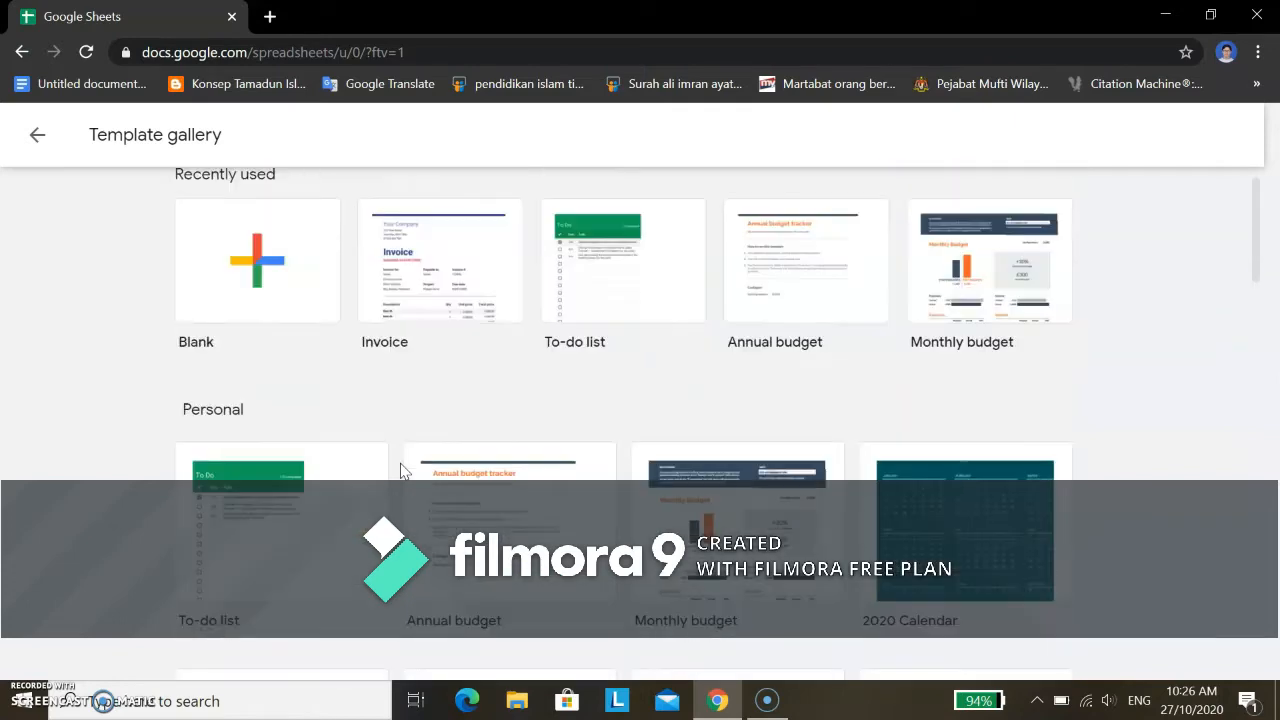
{"action": "scroll", "coordinate": [400, 470], "scroll_direction": "up", "scroll_amount": 1}
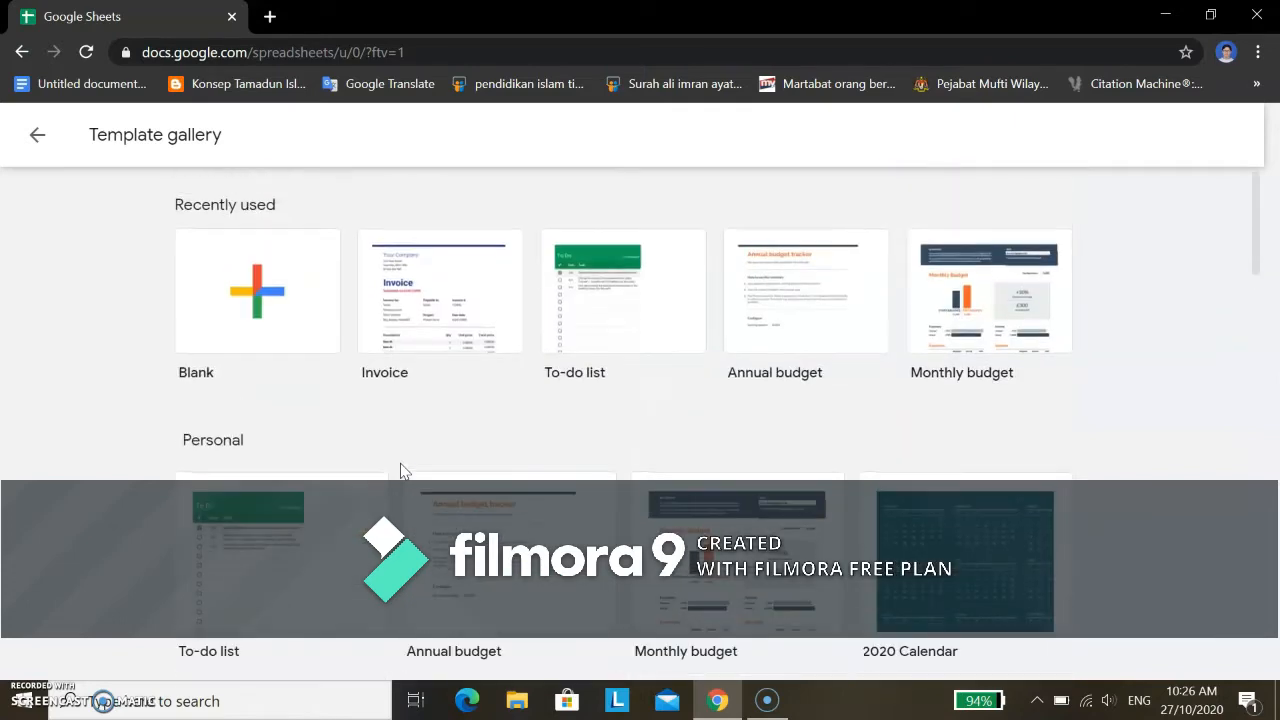
{"action": "left_click", "coordinate": [252, 290]}
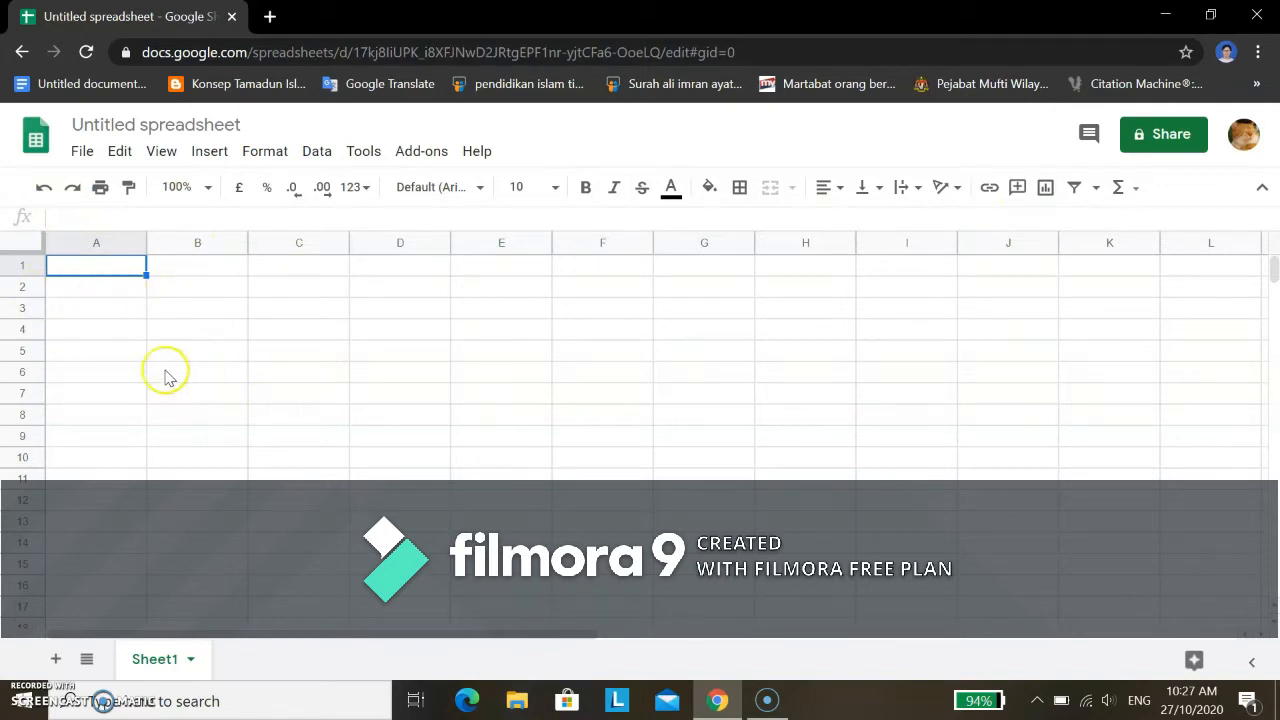
- Select a range of cells across row 2, followed by the entire rows 2, 3 and 4 one at a time
{"action": "left_click_drag", "start_coordinate": [66, 290], "coordinate": [1082, 286]}
{"action": "left_click", "coordinate": [44, 290]}
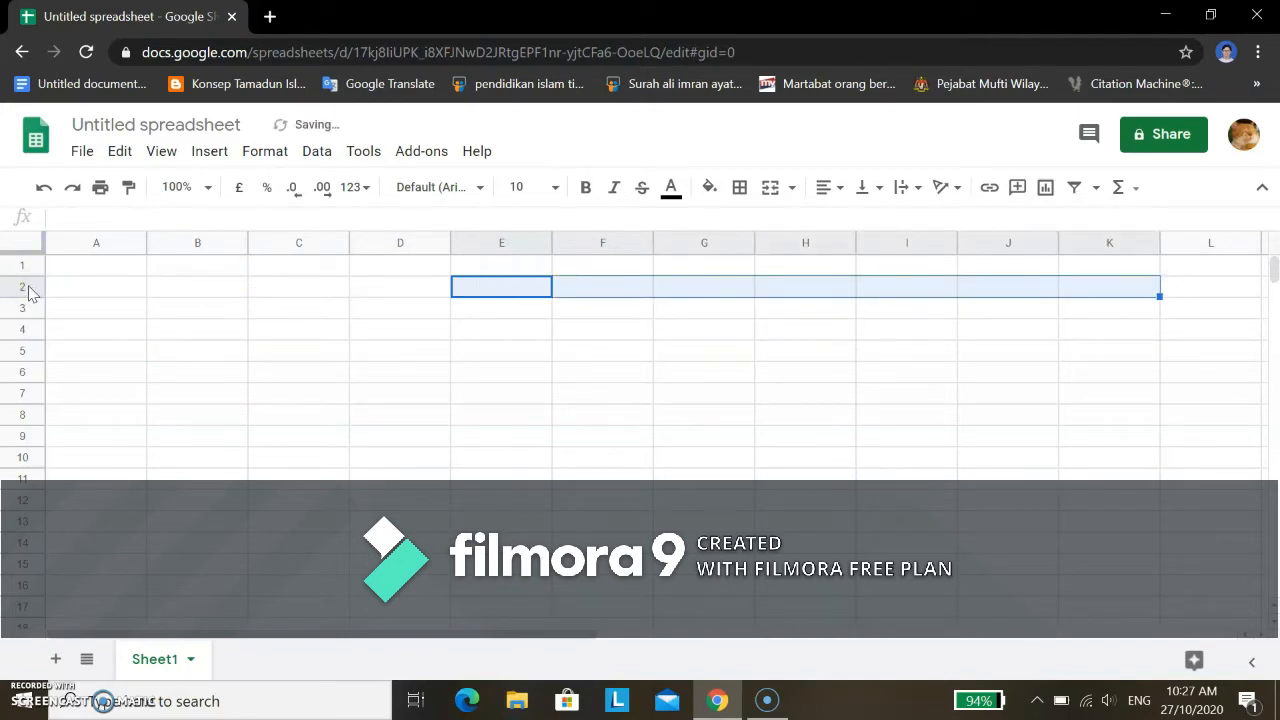
{"action": "left_click", "coordinate": [22, 288]}
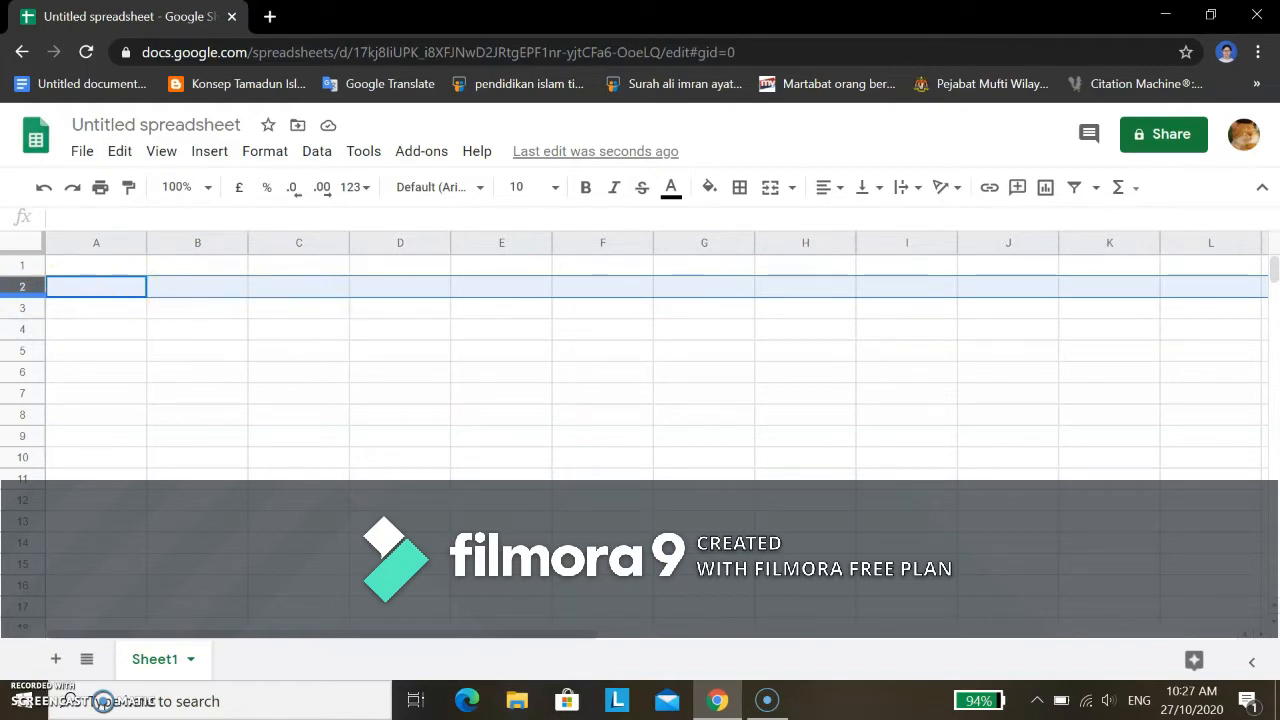
{"action": "left_click", "coordinate": [23, 309]}
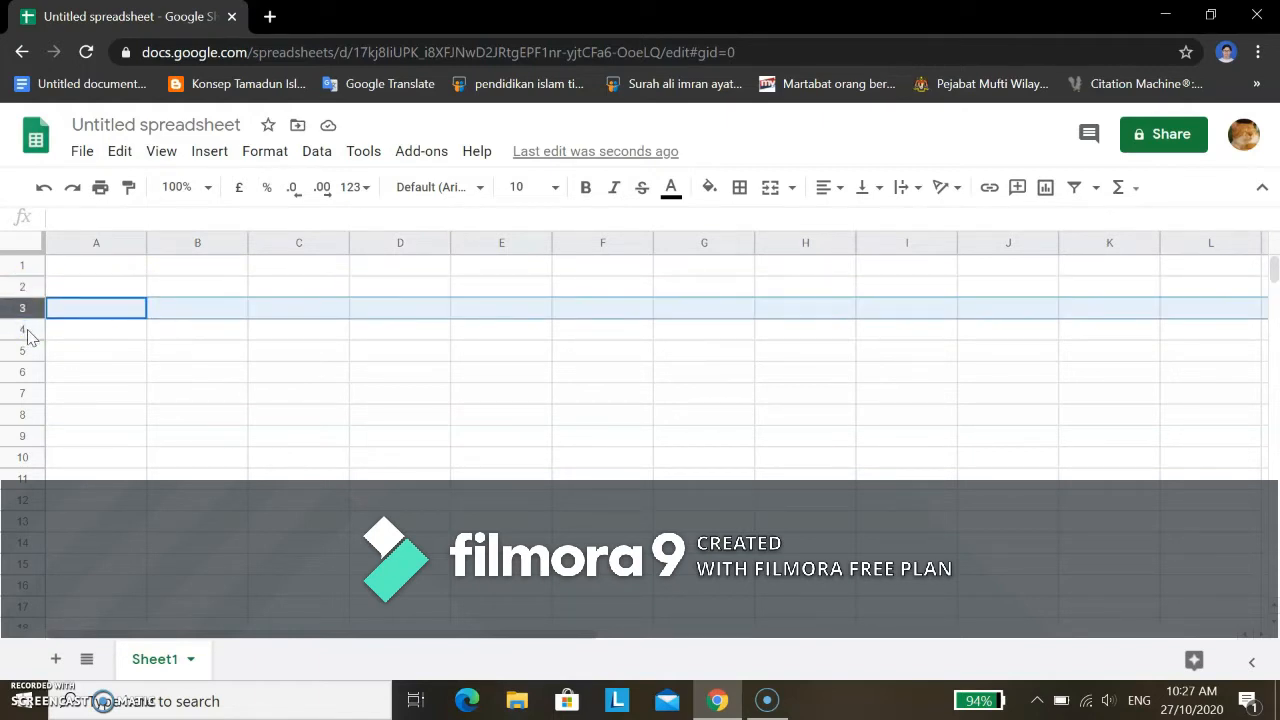
{"action": "left_click", "coordinate": [24, 329]}
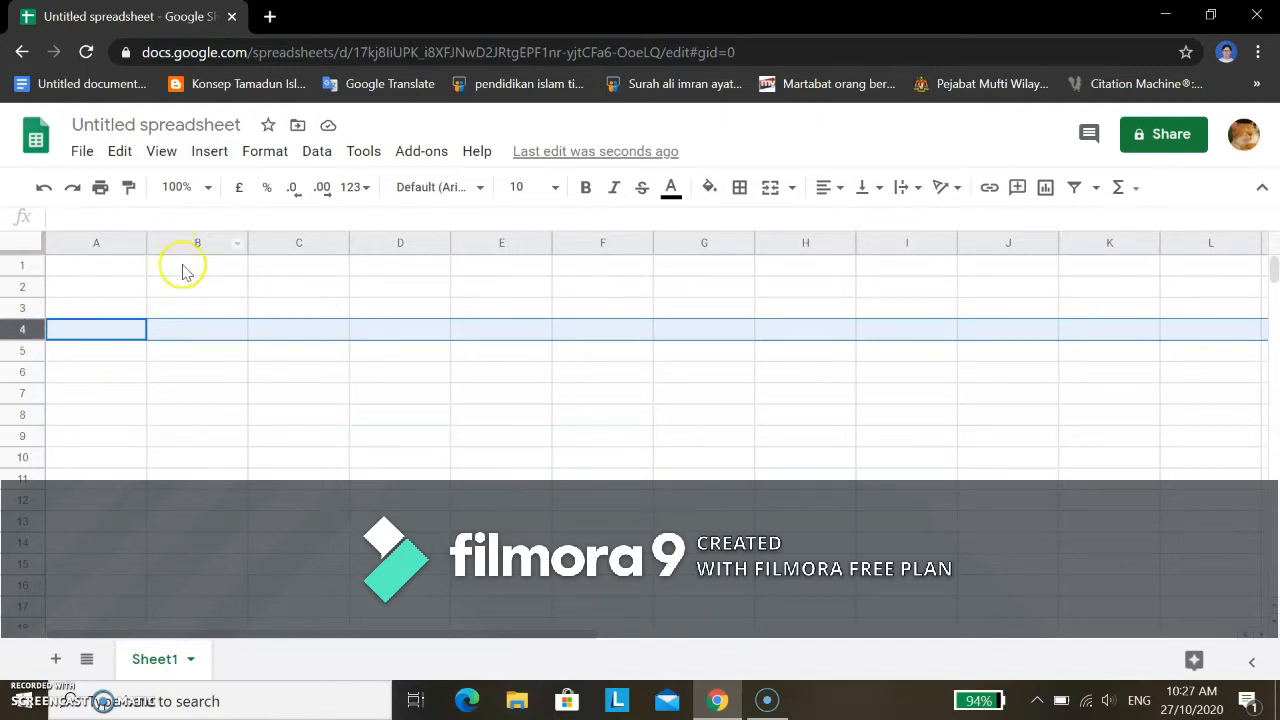
- Select cells B1 to B17, followed by the entire column B, and look down its length
{"action": "left_click_drag", "start_coordinate": [183, 270], "coordinate": [186, 524]}
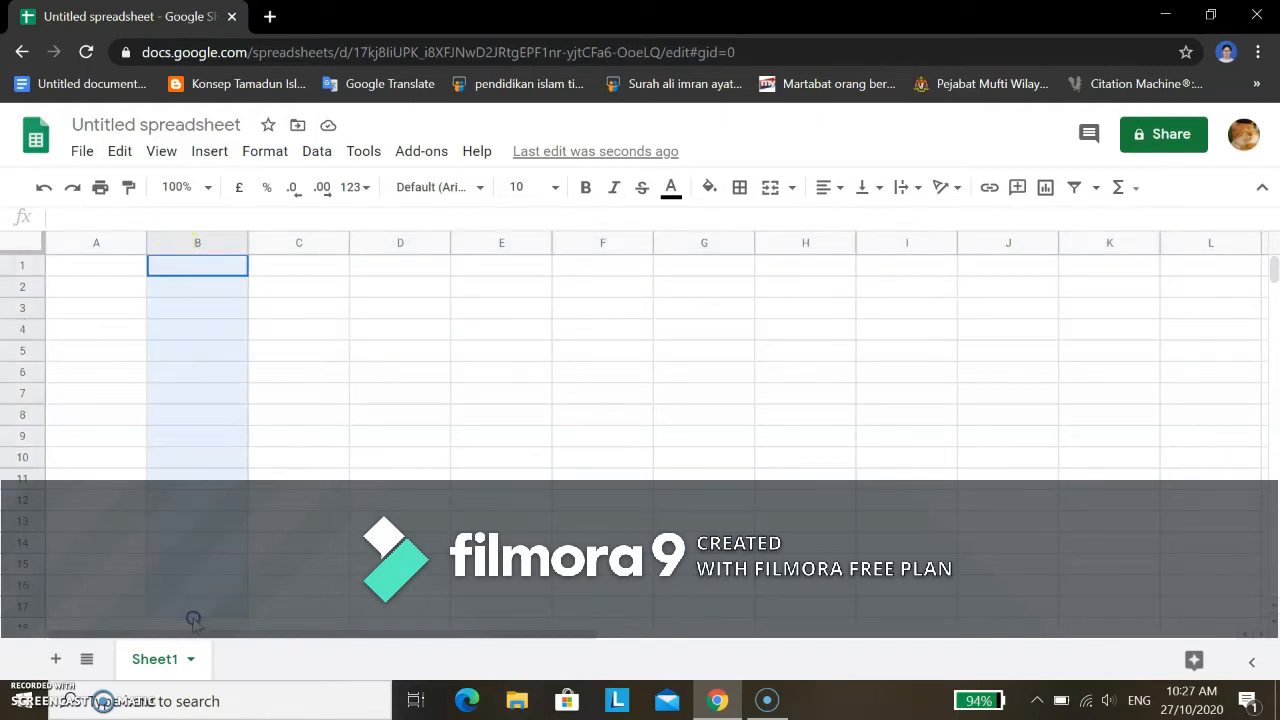
{"action": "left_click_drag", "start_coordinate": [193, 620], "coordinate": [193, 618]}
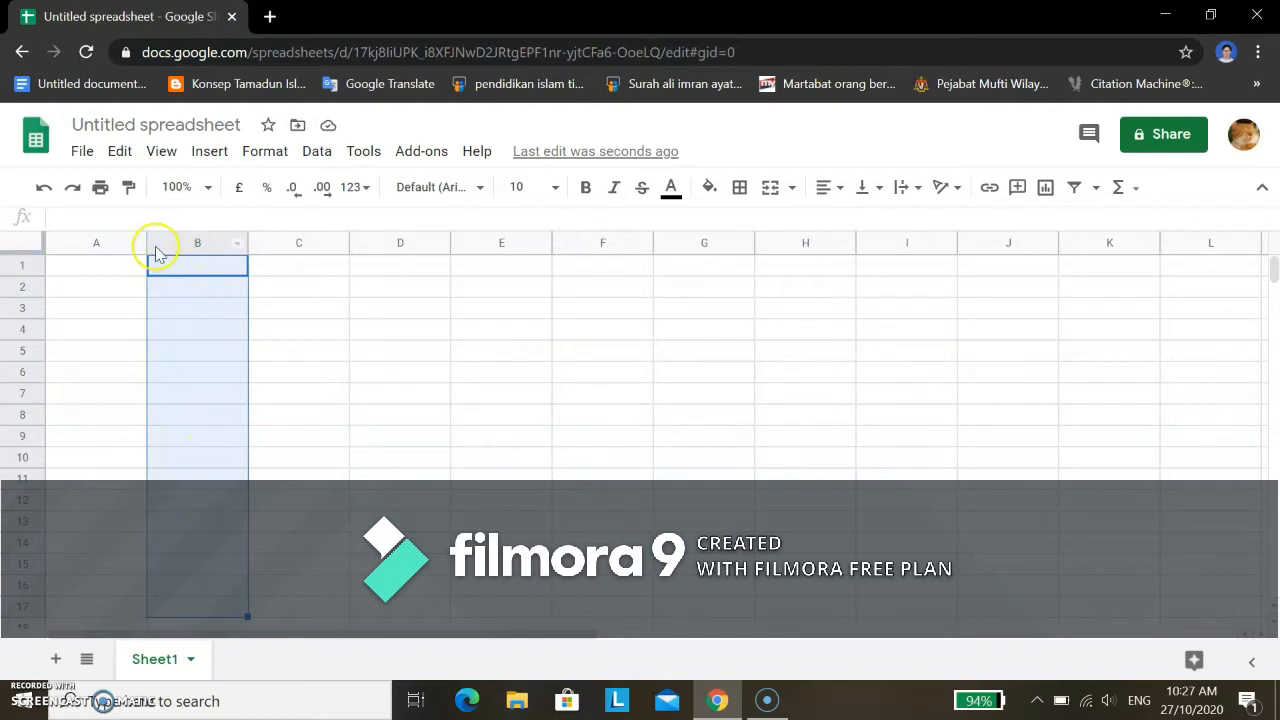
{"action": "left_click", "coordinate": [170, 245]}
{"action": "scroll", "coordinate": [208, 363], "scroll_direction": "down", "scroll_amount": 7}
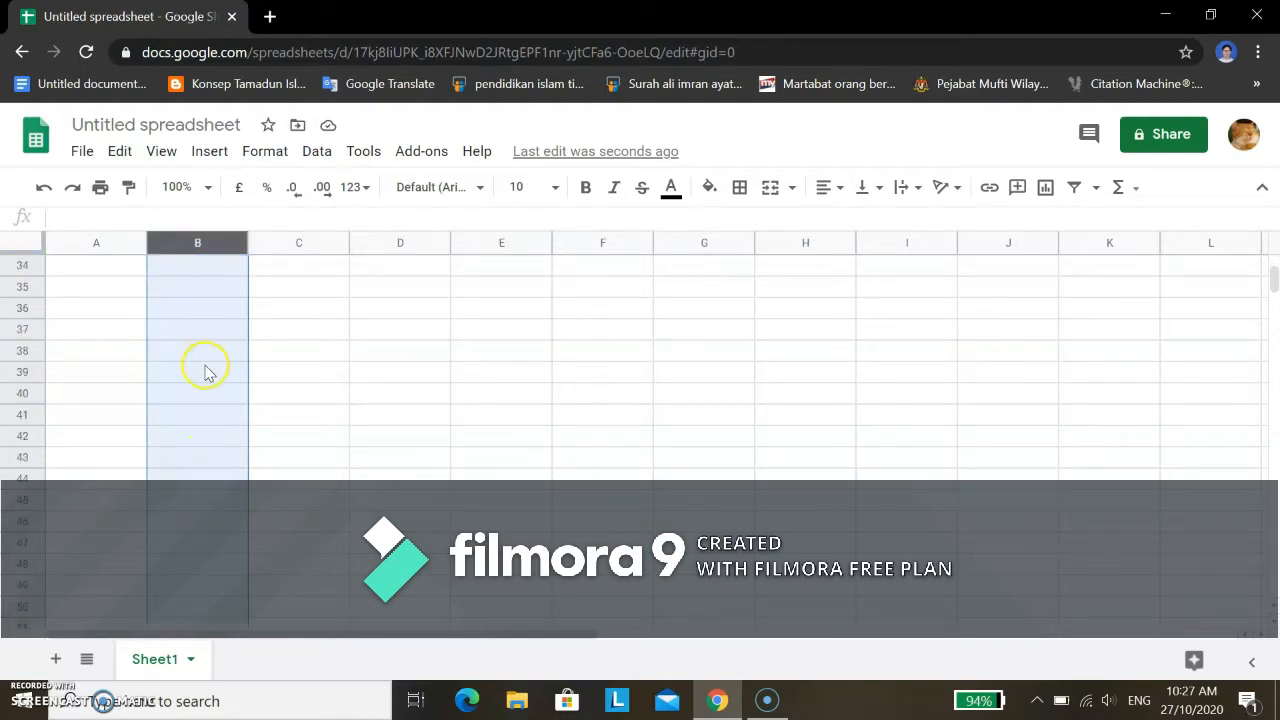
{"action": "scroll", "coordinate": [200, 365], "scroll_direction": "down", "scroll_amount": 10}
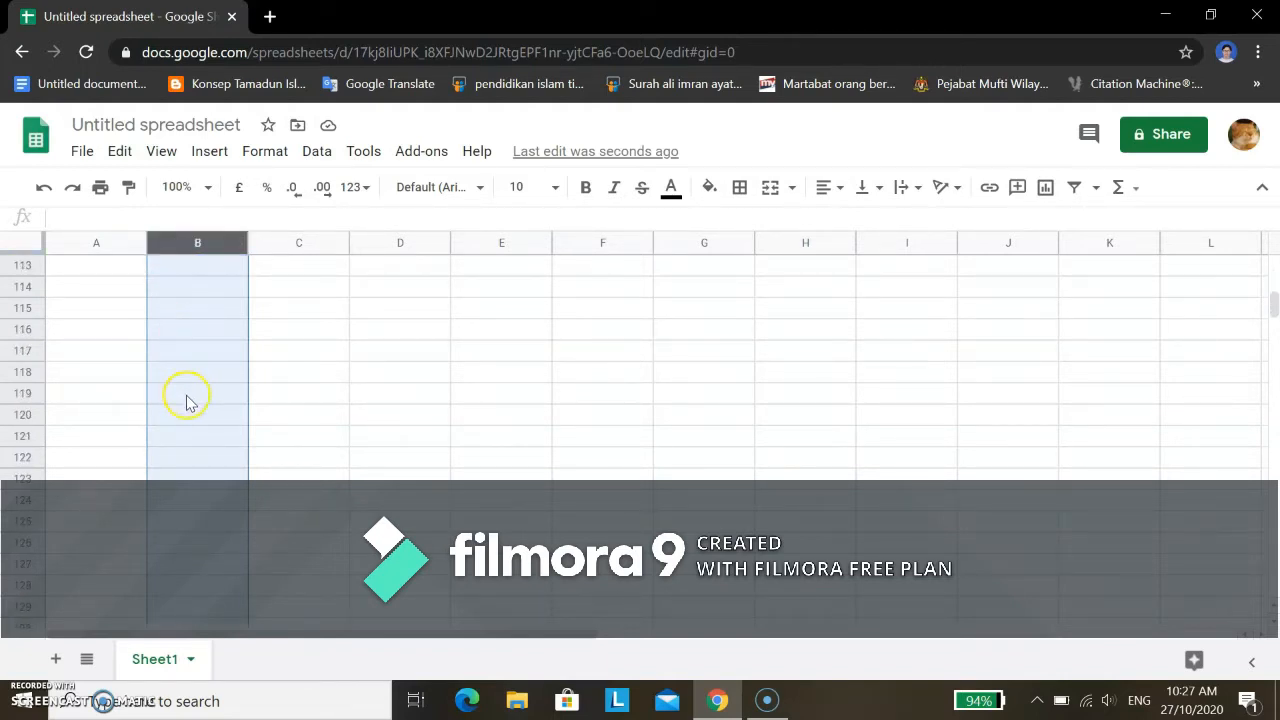
{"action": "scroll", "coordinate": [192, 380], "scroll_direction": "up", "scroll_amount": 11}
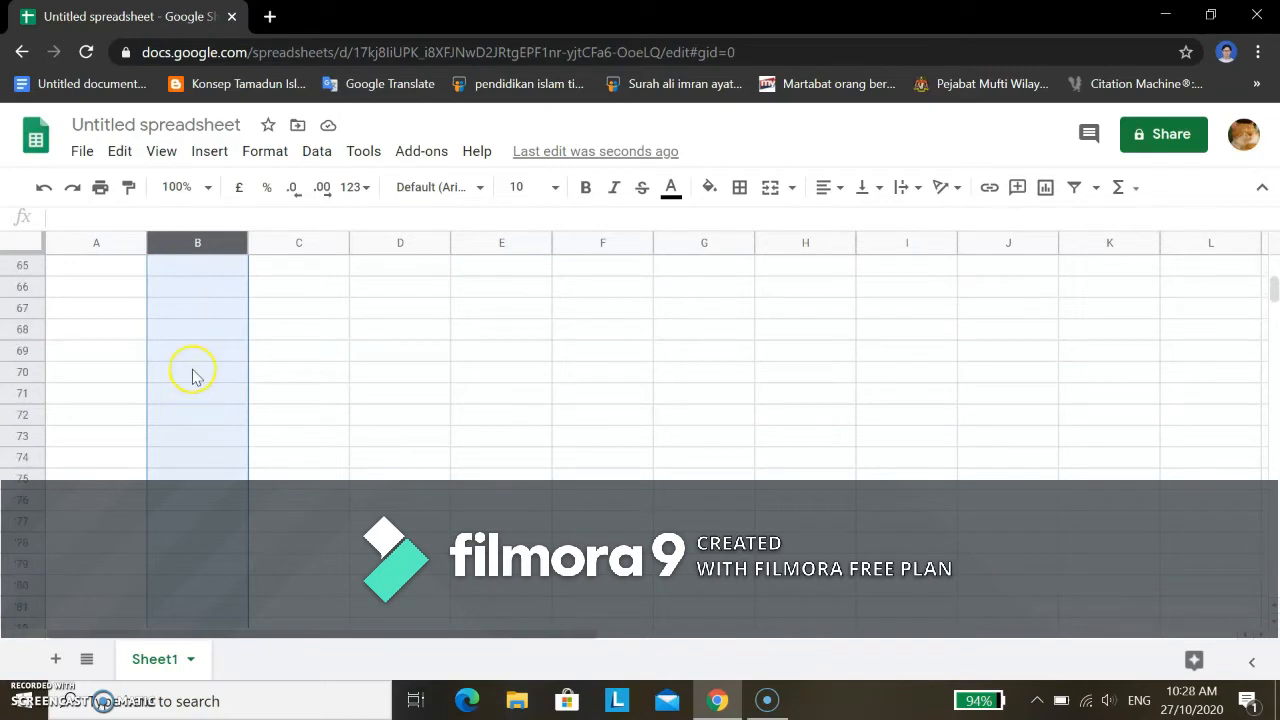
- Select the entire columns A, C and D one after another
{"action": "left_click", "coordinate": [114, 243]}
{"action": "left_click", "coordinate": [296, 246]}
{"action": "left_click", "coordinate": [394, 242]}
{"action": "scroll", "coordinate": [280, 397], "scroll_direction": "up", "scroll_amount": 8}
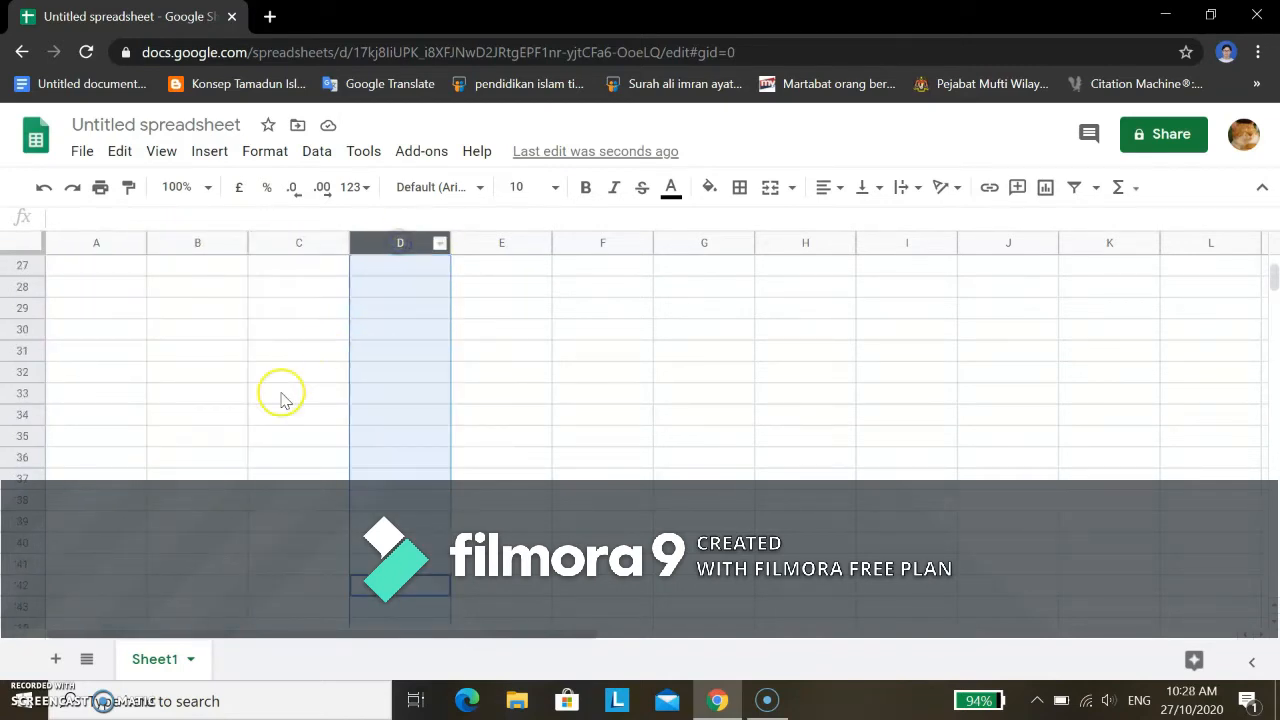
- Select single cells one at a time to show row and column intersections, including B4, D2, B2, C2, D6 and G2
{"action": "left_click", "coordinate": [229, 285]}
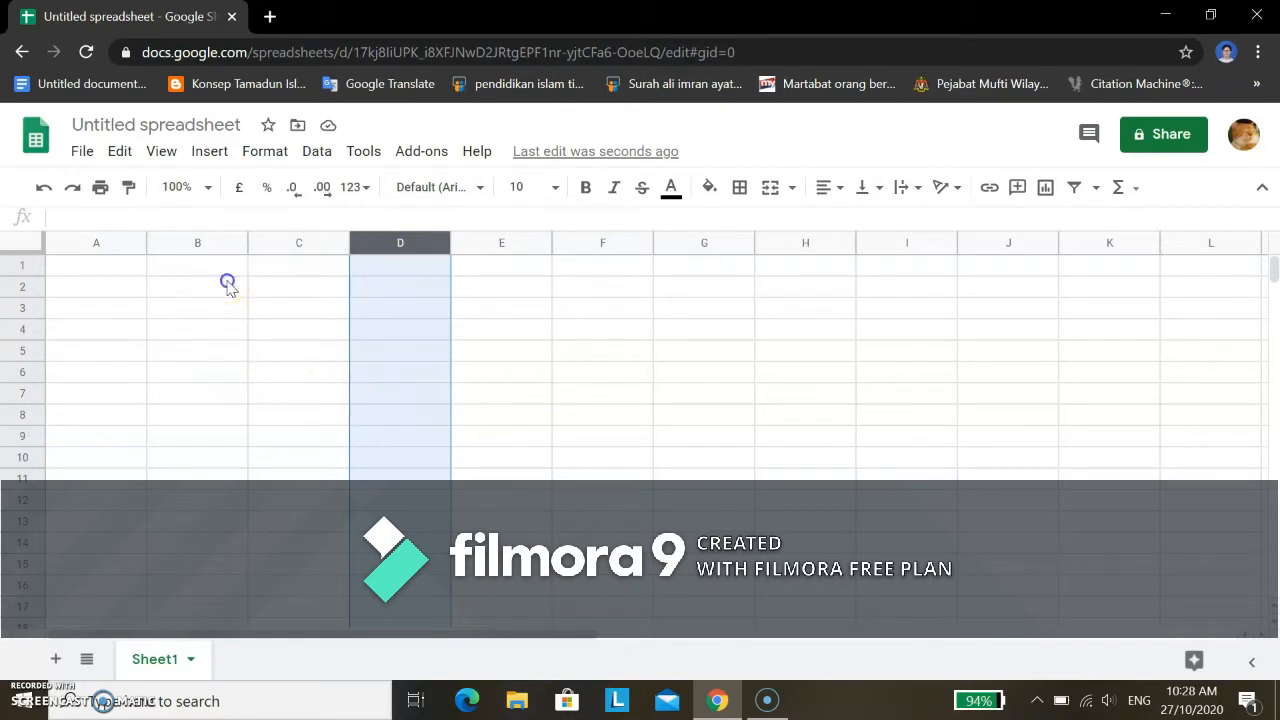
{"action": "left_click", "coordinate": [282, 311]}
{"action": "left_click", "coordinate": [208, 311]}
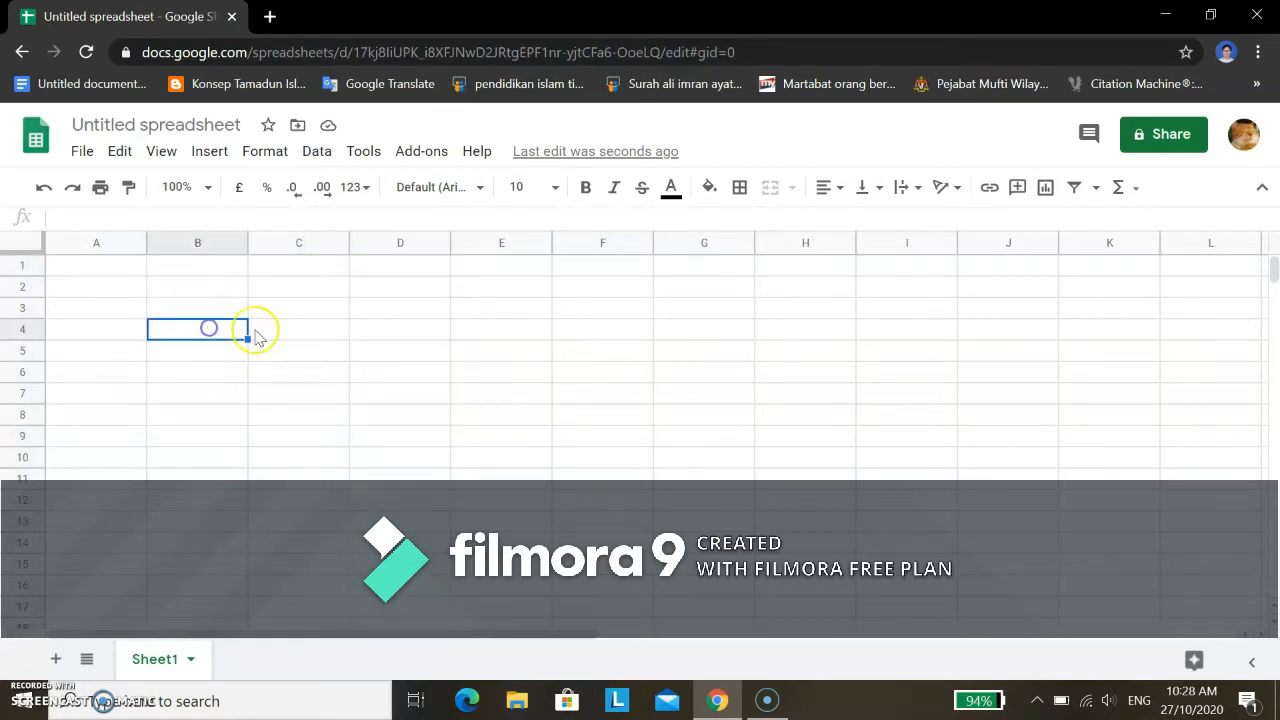
{"action": "left_click", "coordinate": [306, 311]}
{"action": "left_click", "coordinate": [383, 311]}
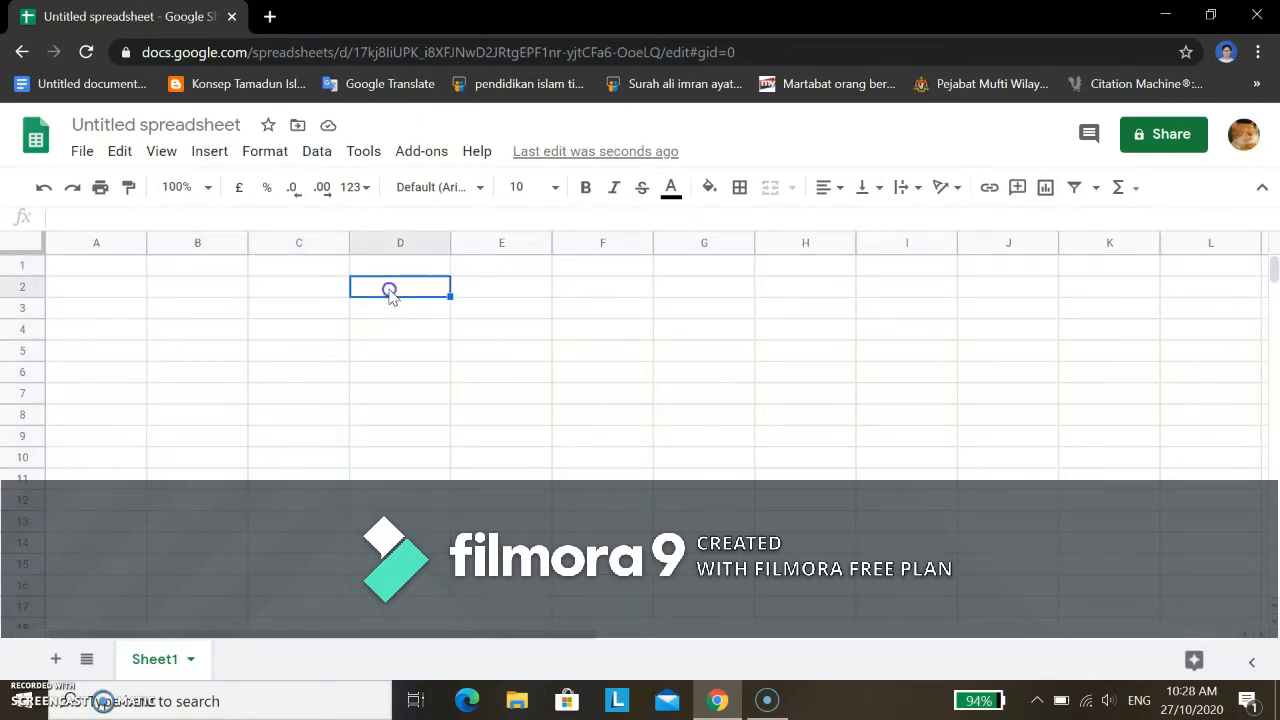
{"action": "left_click", "coordinate": [213, 290]}
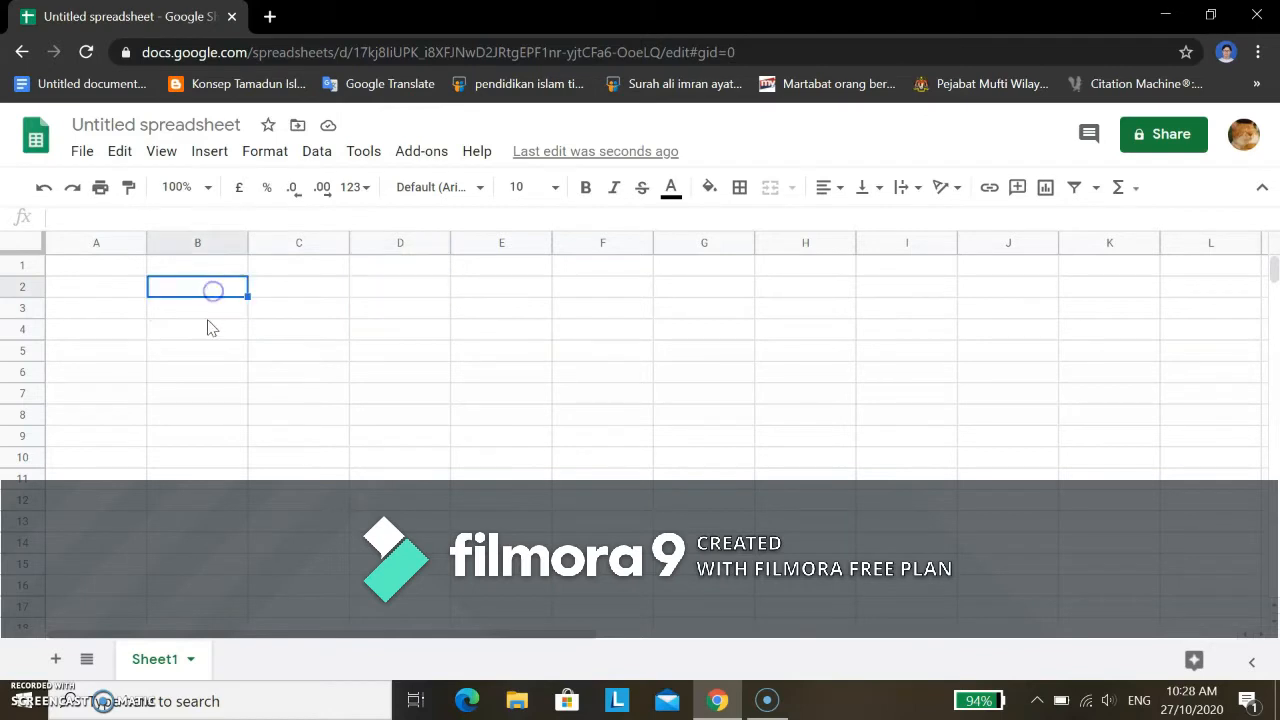
{"action": "left_click", "coordinate": [285, 292]}
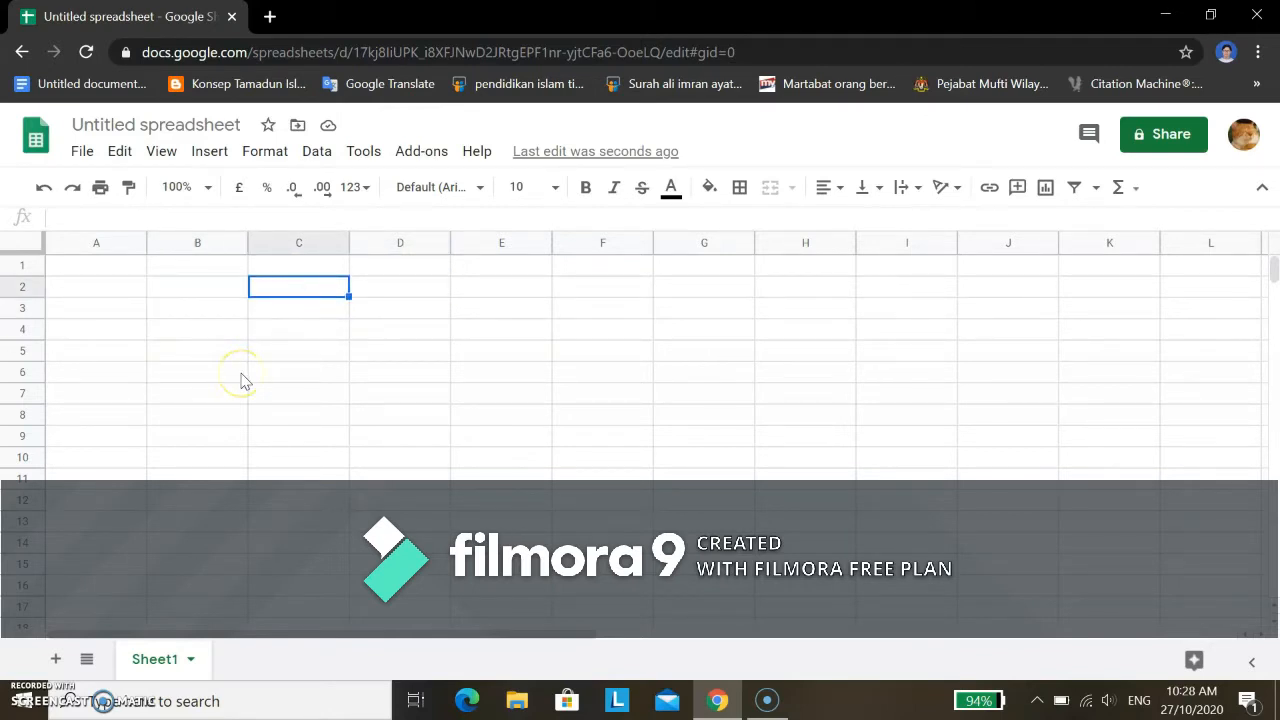
{"action": "left_click", "coordinate": [293, 288]}
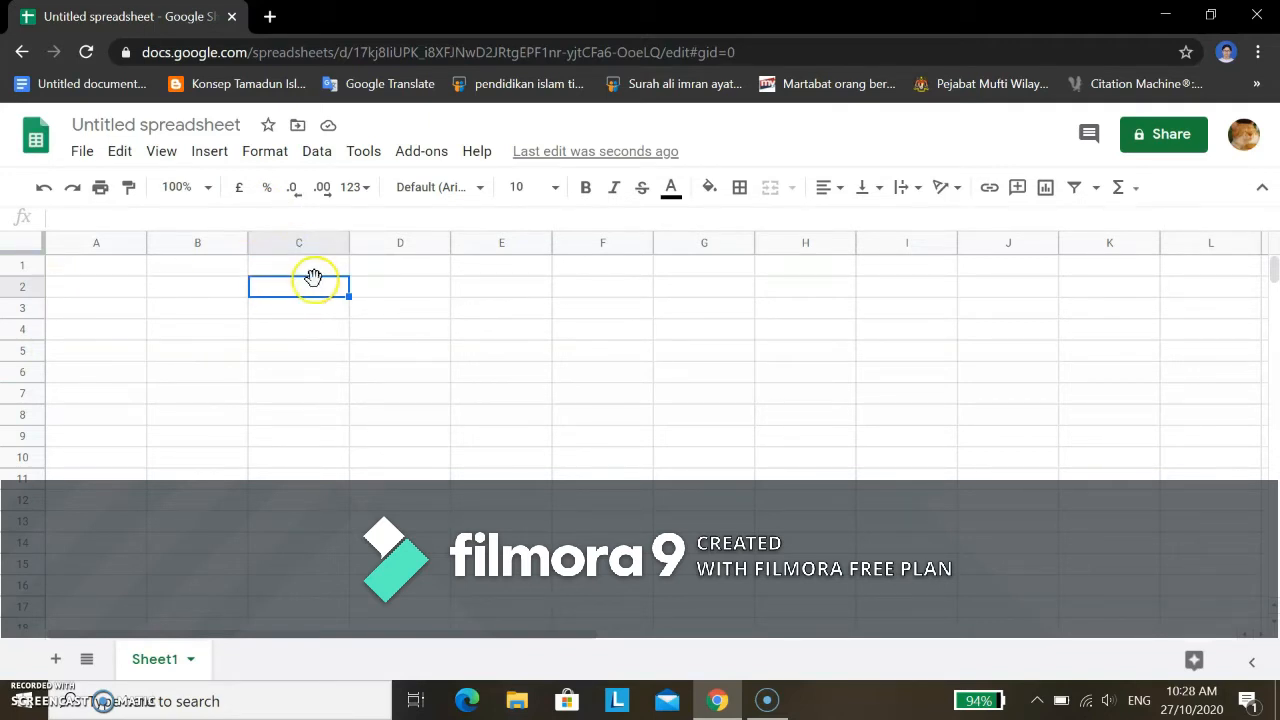
{"action": "left_click", "coordinate": [414, 379]}
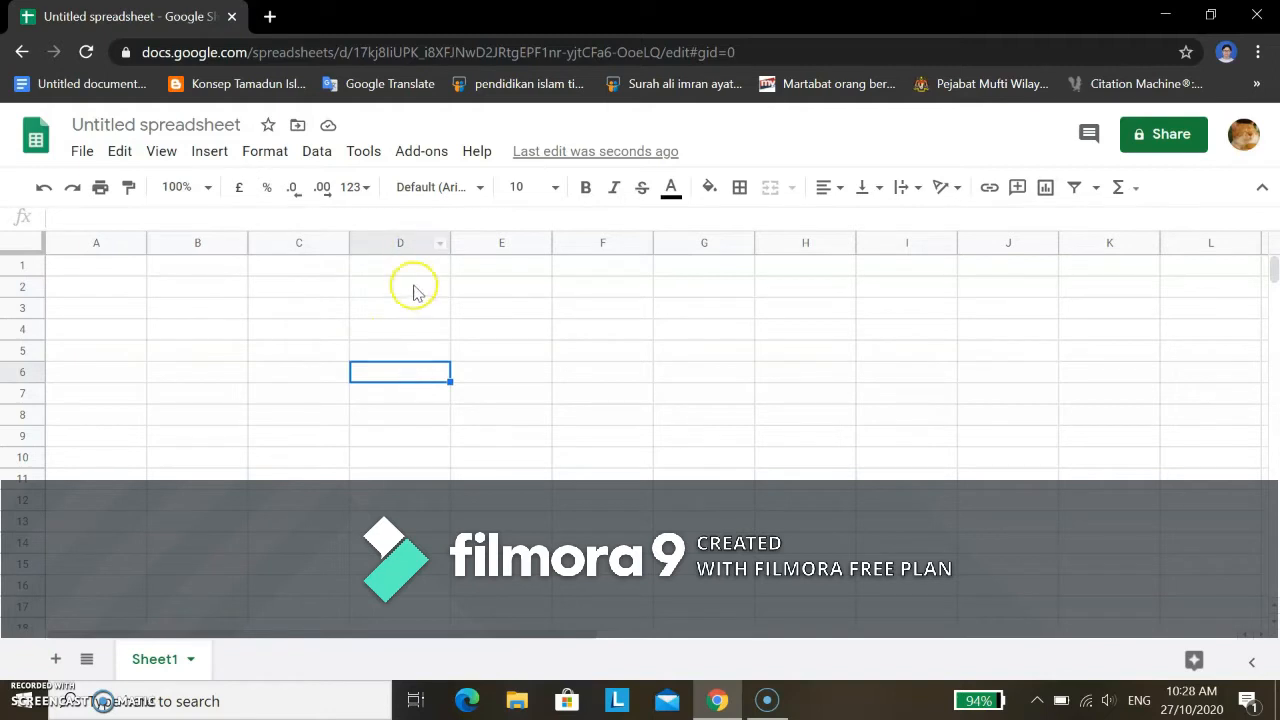
{"action": "left_click", "coordinate": [677, 290]}
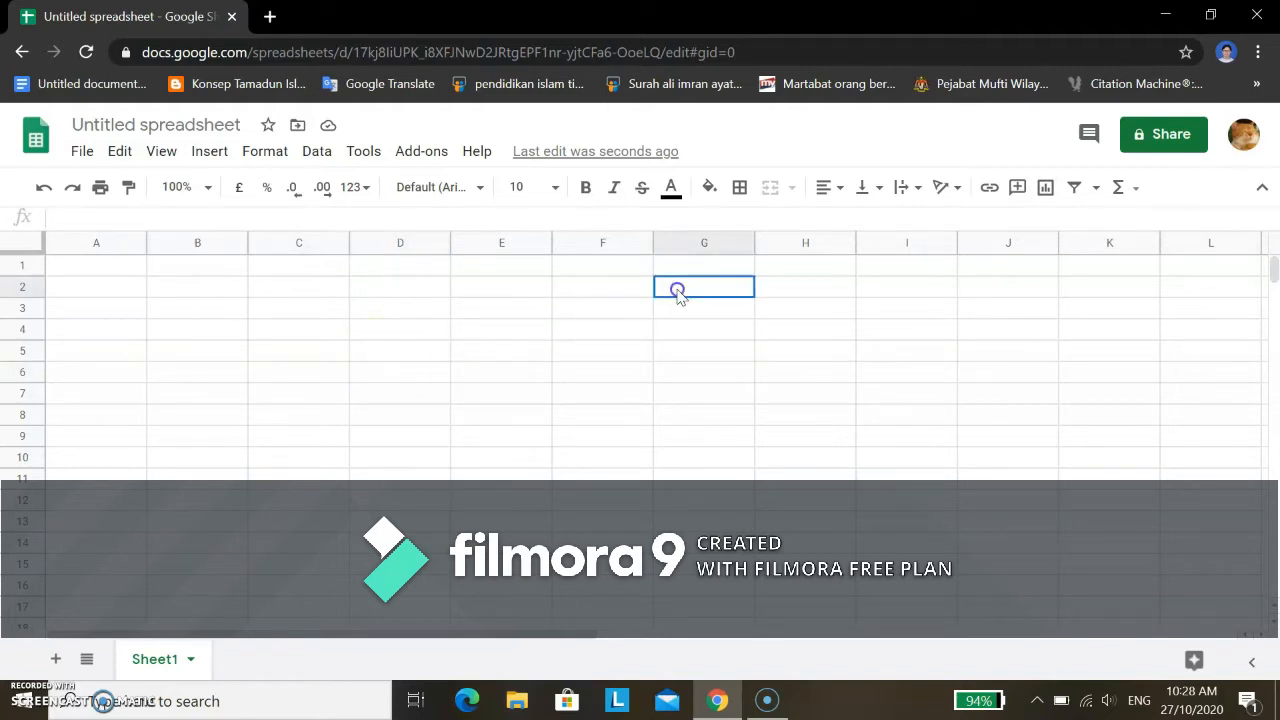
{"action": "left_click", "coordinate": [679, 299]}
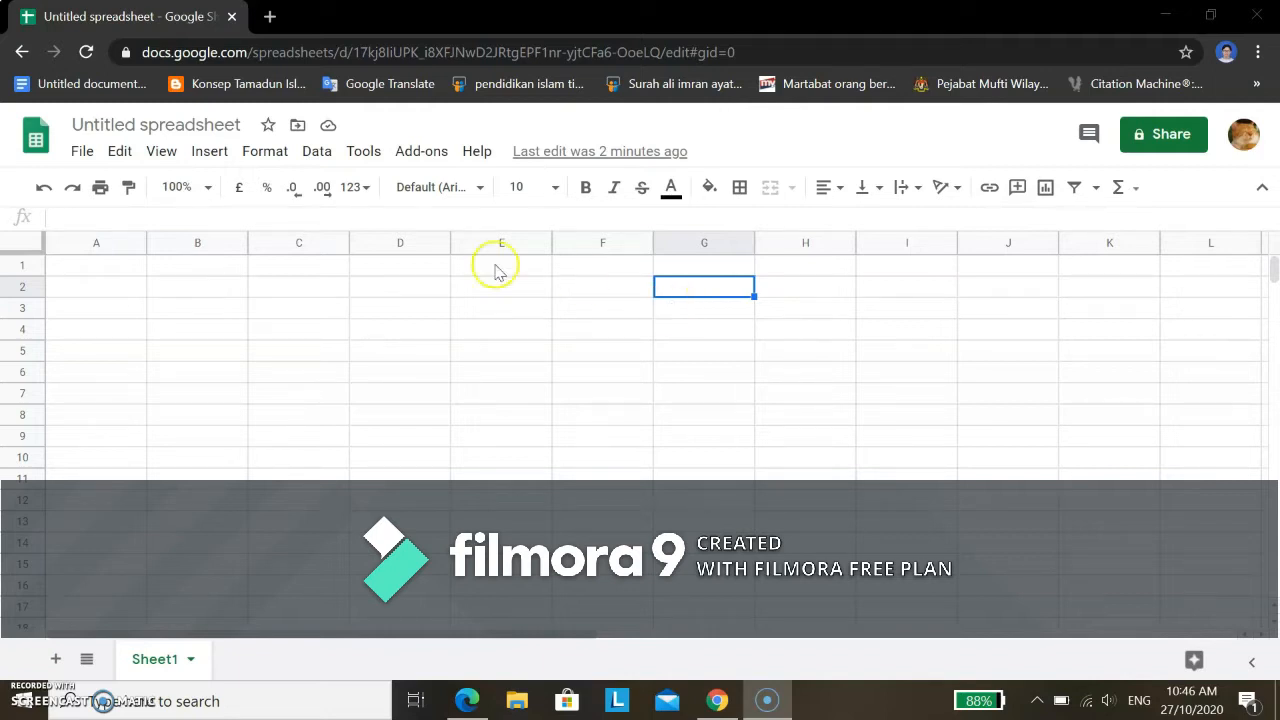
- Set the sheet zoom to 150% and select cells B2, C2, D2, E2, E3 and D3 one at a time
{"action": "left_click", "coordinate": [187, 188]}
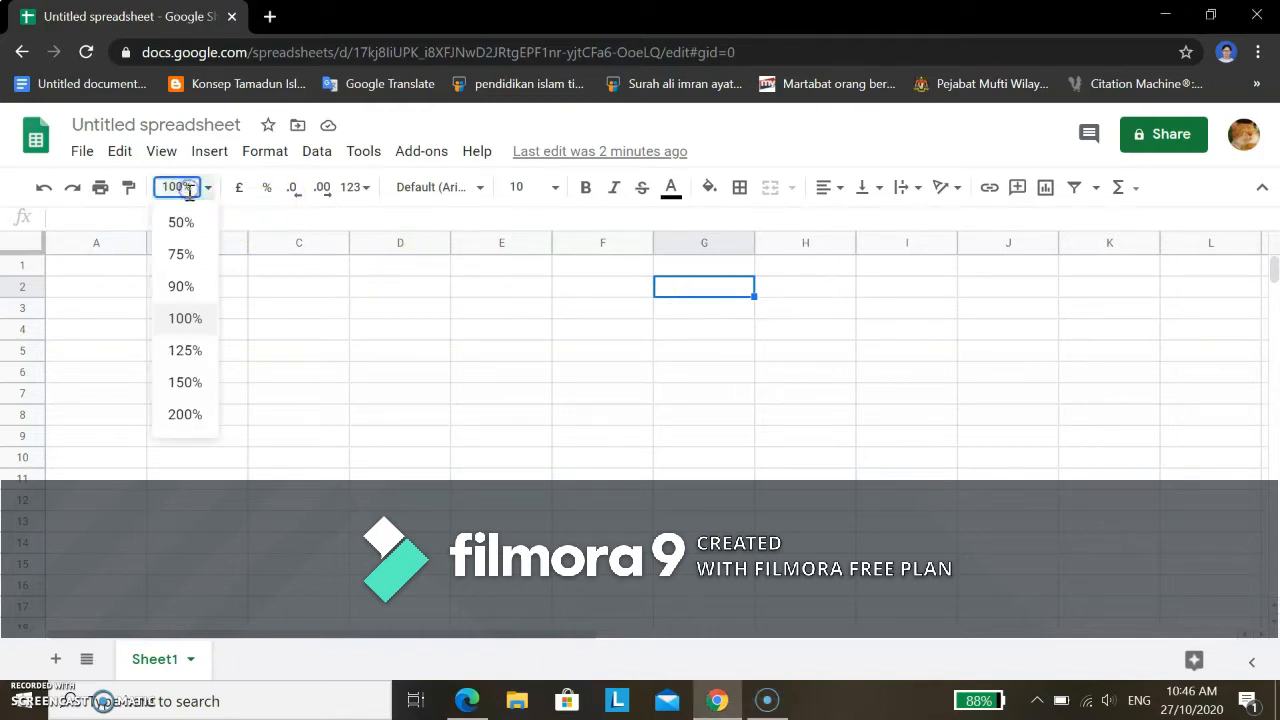
{"action": "left_click", "coordinate": [185, 383]}
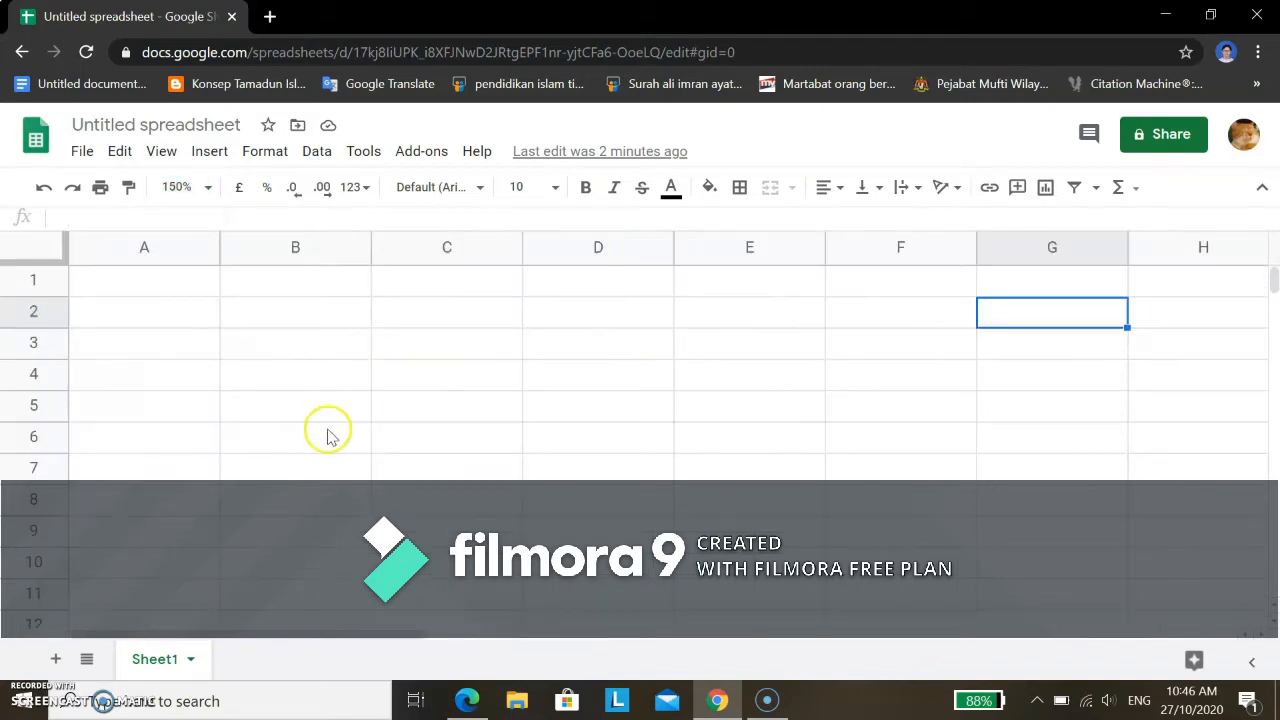
{"action": "left_click", "coordinate": [326, 314]}
{"action": "left_click", "coordinate": [467, 314]}
{"action": "left_click", "coordinate": [619, 316]}
{"action": "left_click", "coordinate": [729, 310]}
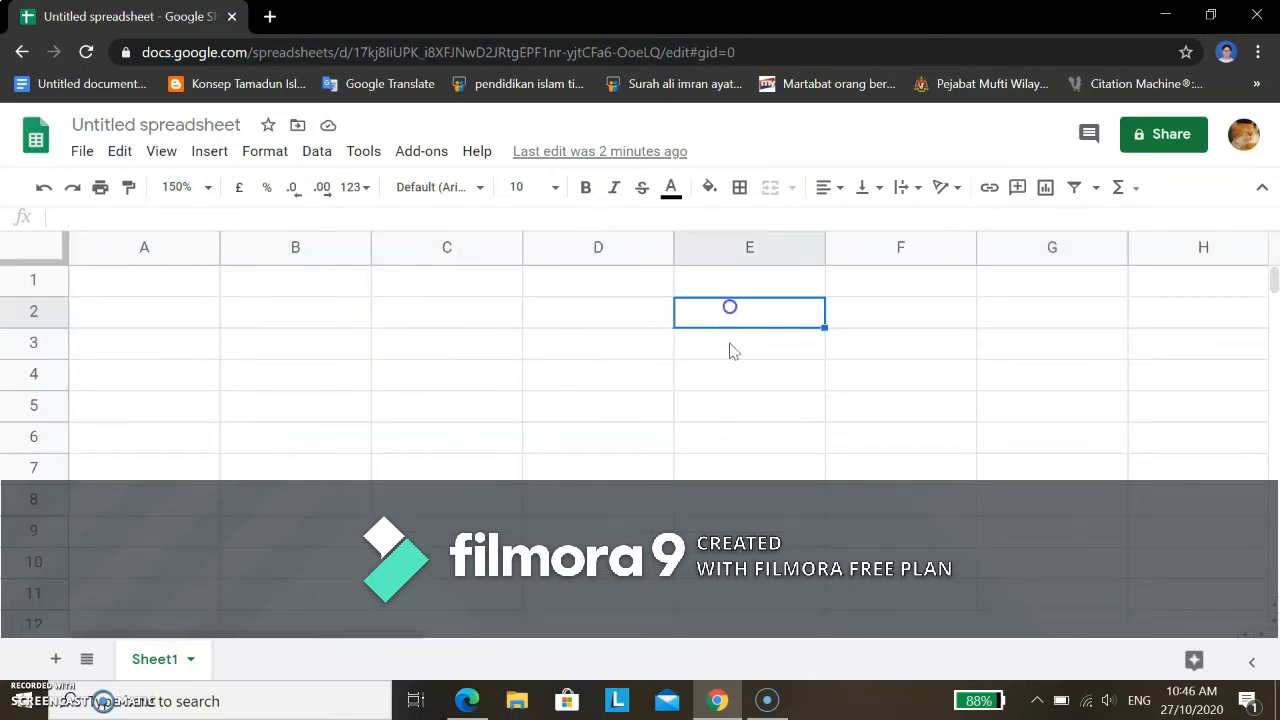
{"action": "left_click", "coordinate": [731, 345]}
{"action": "left_click", "coordinate": [615, 337]}
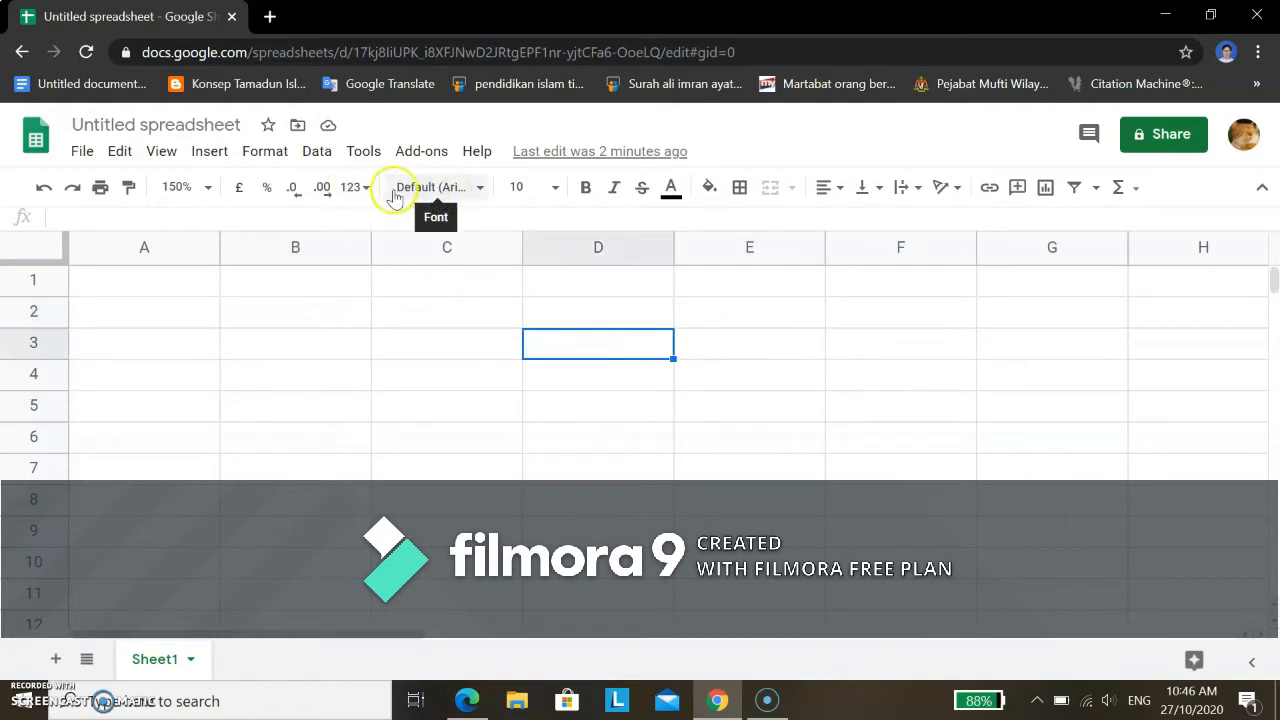
- Set the sheet zoom to 50% and enter aaa in cell D3 to show how small the text looks
{"action": "left_click", "coordinate": [200, 187]}
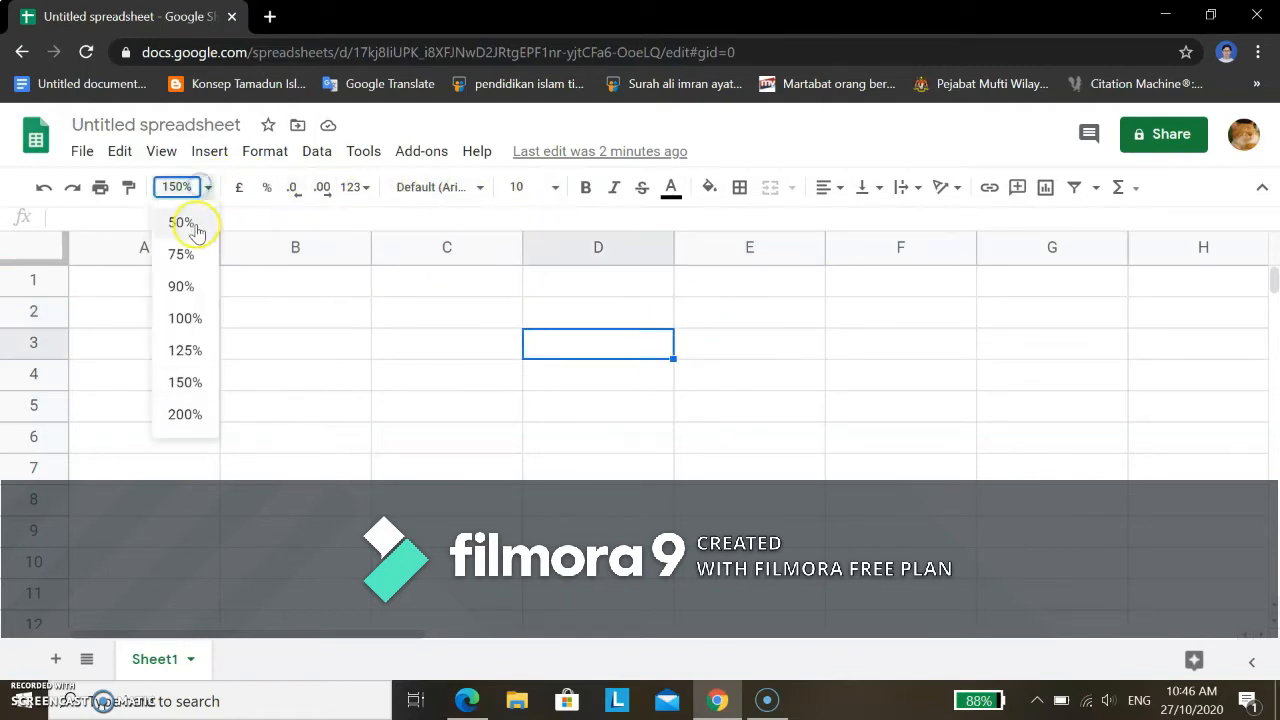
{"action": "left_click", "coordinate": [193, 218]}
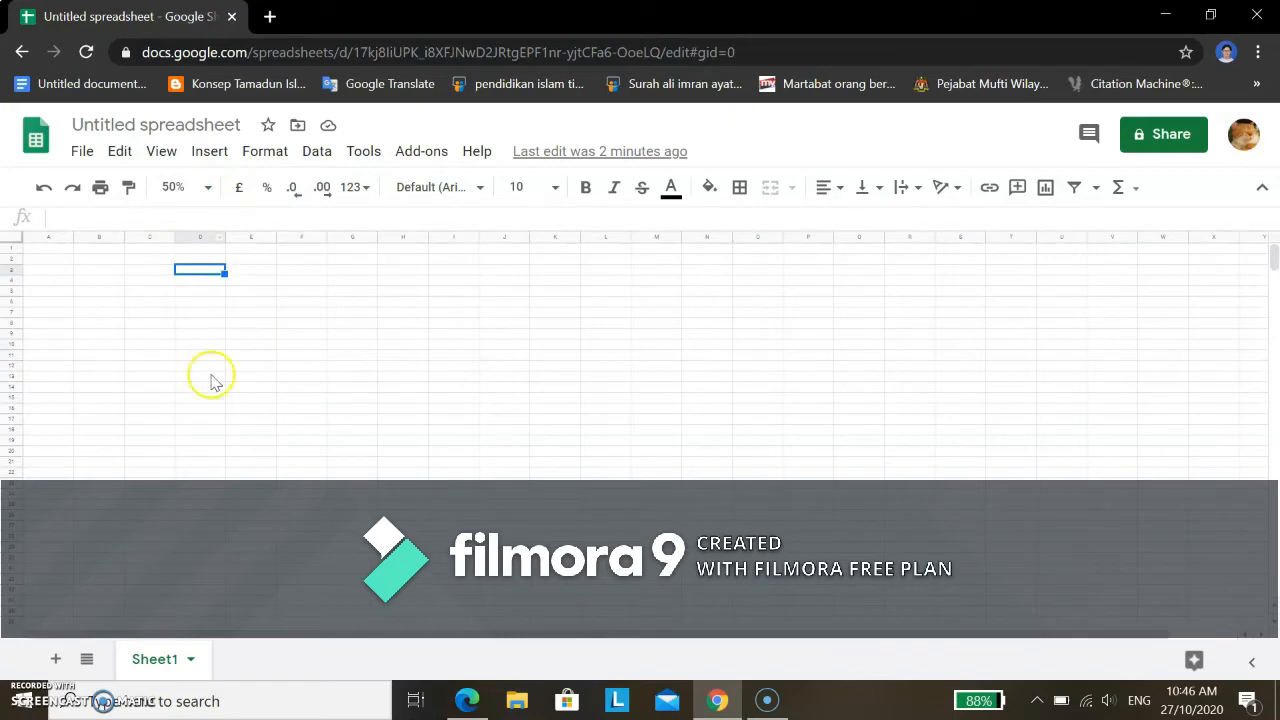
{"action": "double_click", "coordinate": [202, 269]}
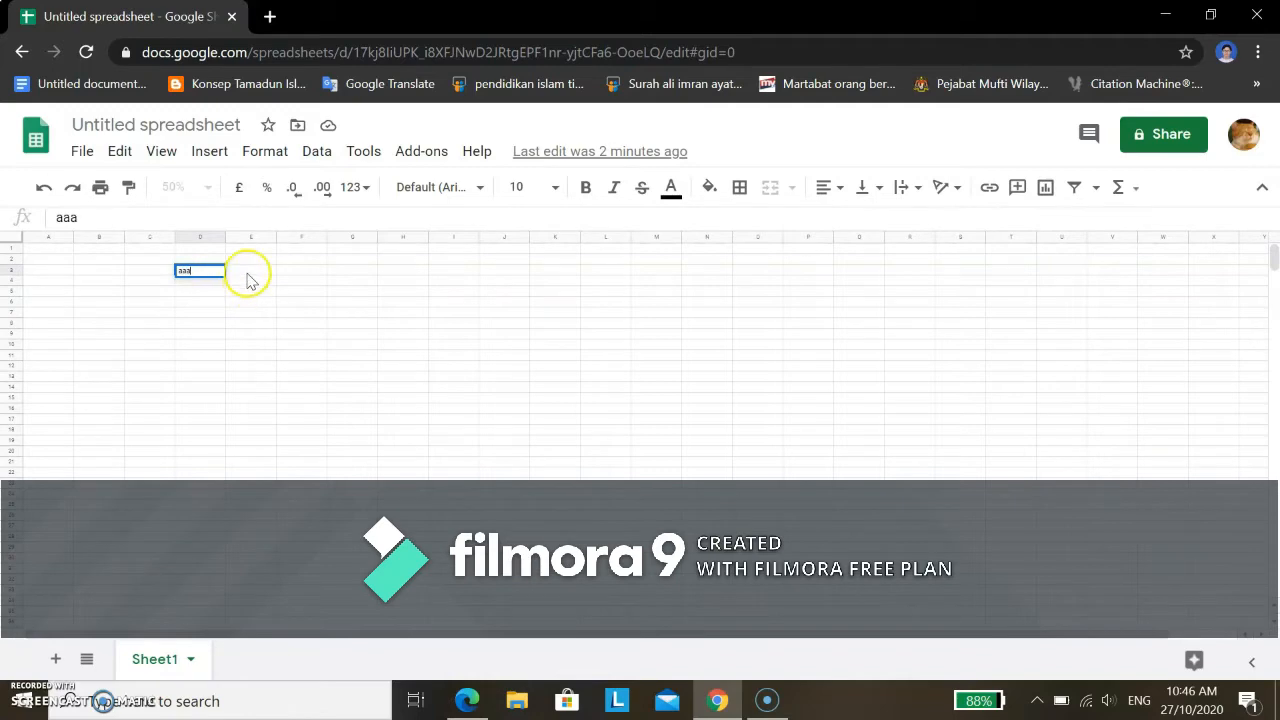
{"action": "left_click", "coordinate": [248, 276]}
{"action": "left_click", "coordinate": [198, 273]}
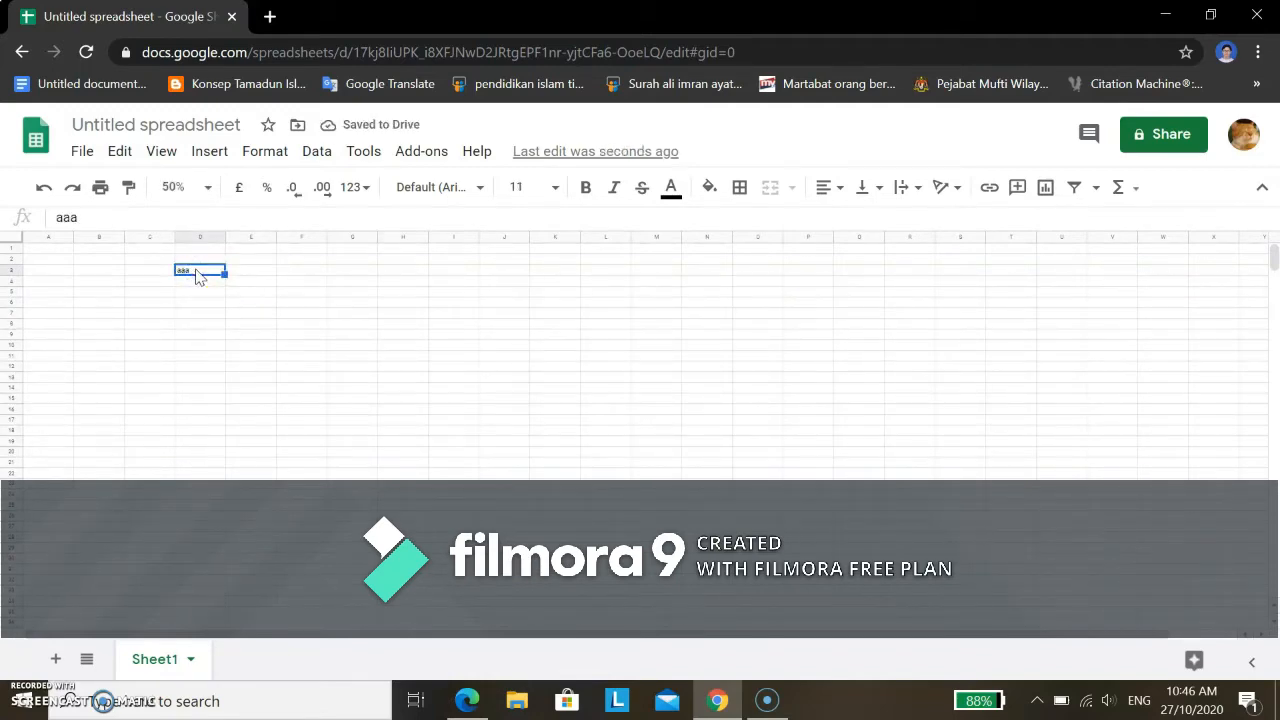
- Clear the sample text from cell D3 and set the sheet zoom to 100%
{"action": "left_click", "coordinate": [195, 187]}
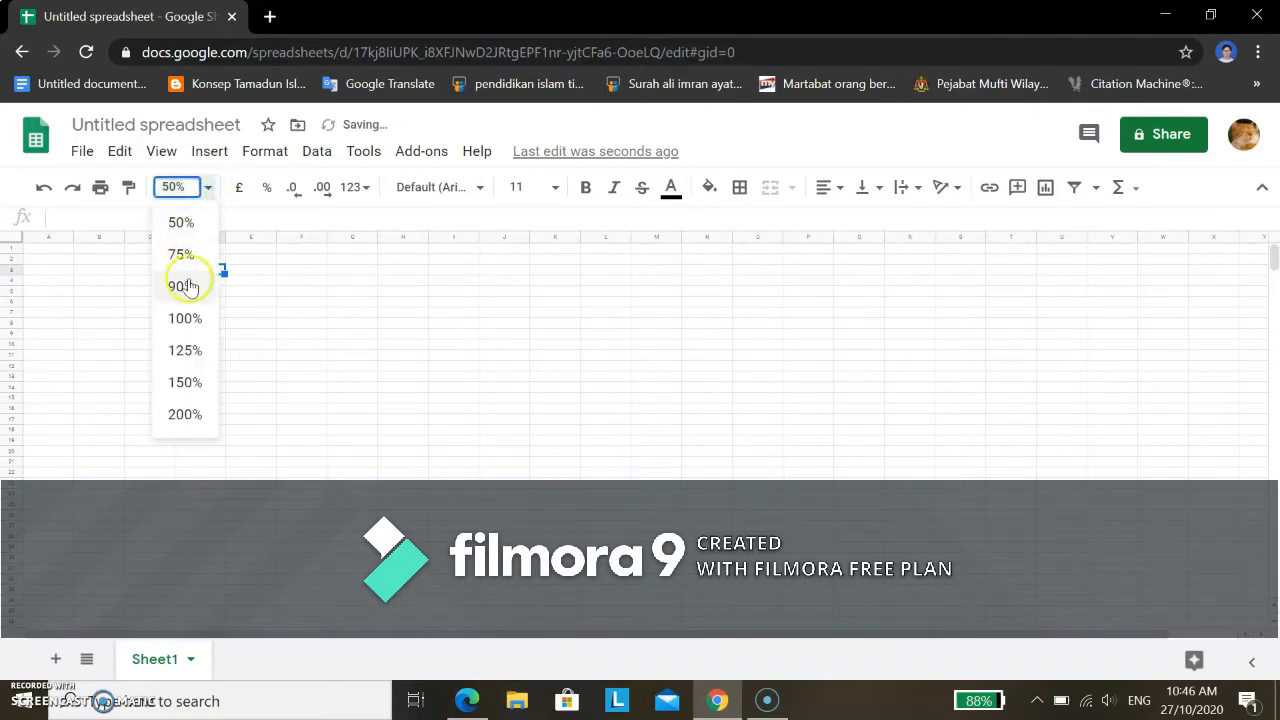
{"action": "left_click", "coordinate": [184, 320]}
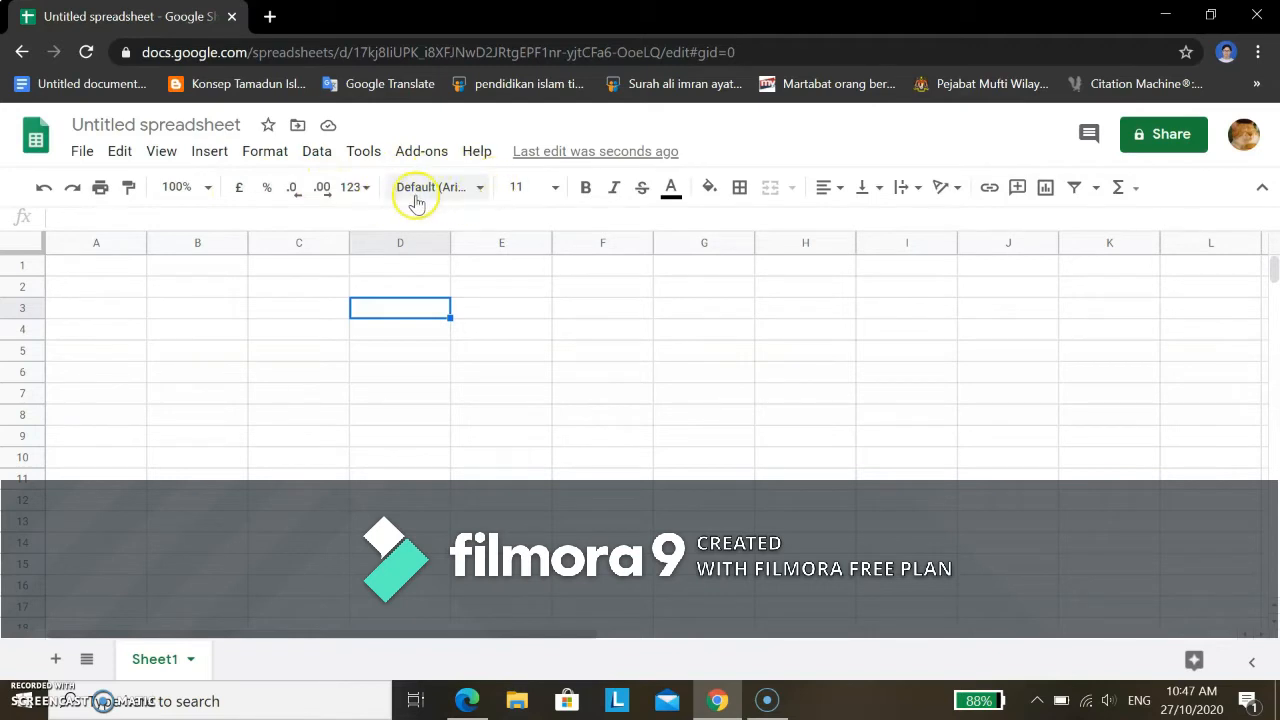
- Look through the font list and set the font size of cell D3 to 70
{"action": "left_click", "coordinate": [473, 190]}
{"action": "mouse_move", "coordinate": [586, 570]}
{"action": "left_mouse_down"}
{"action": "mouse_move", "coordinate": [598, 628]}
{"action": "mouse_move", "coordinate": [592, 546]}
{"action": "left_mouse_up"}
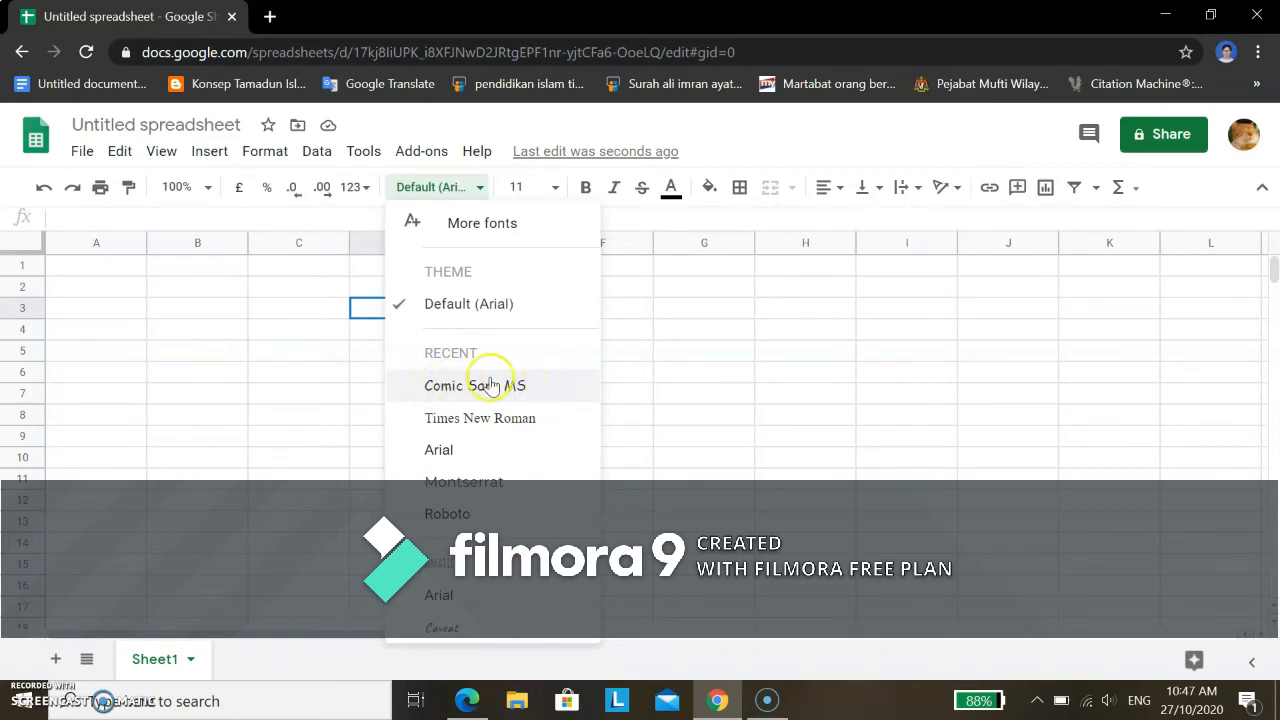
{"action": "left_click", "coordinate": [528, 186]}
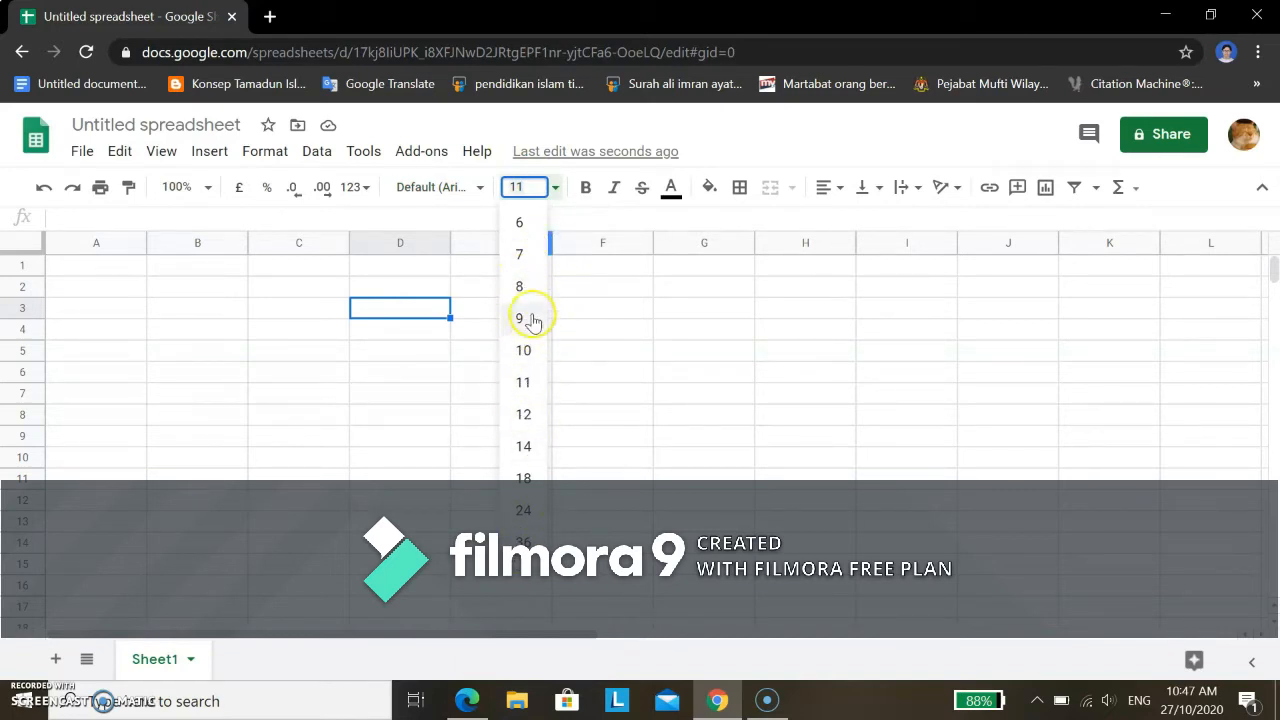
{"action": "key", "text": "BackSpace"}
{"action": "type", "text": "0"}
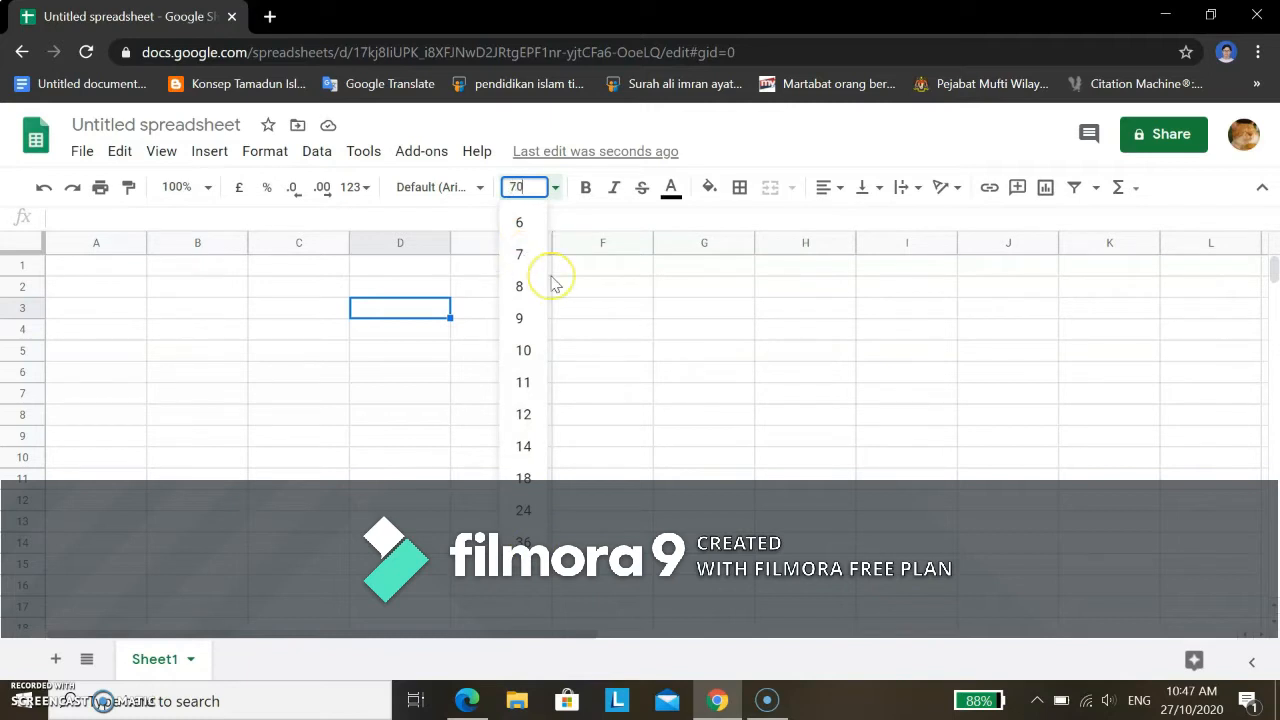
{"action": "key", "text": "Return"}
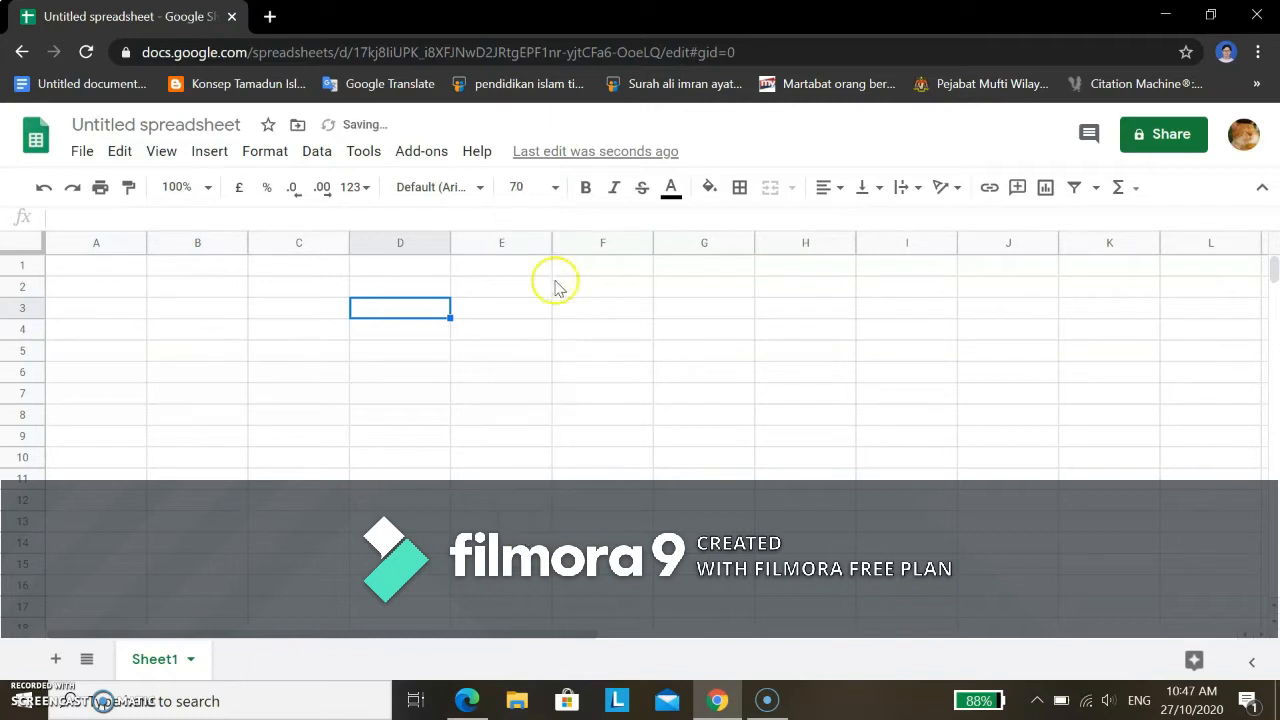
- Enter the sample text aaaaaaa in cell D3 to show its font size and delete it again
{"action": "double_click", "coordinate": [436, 310]}
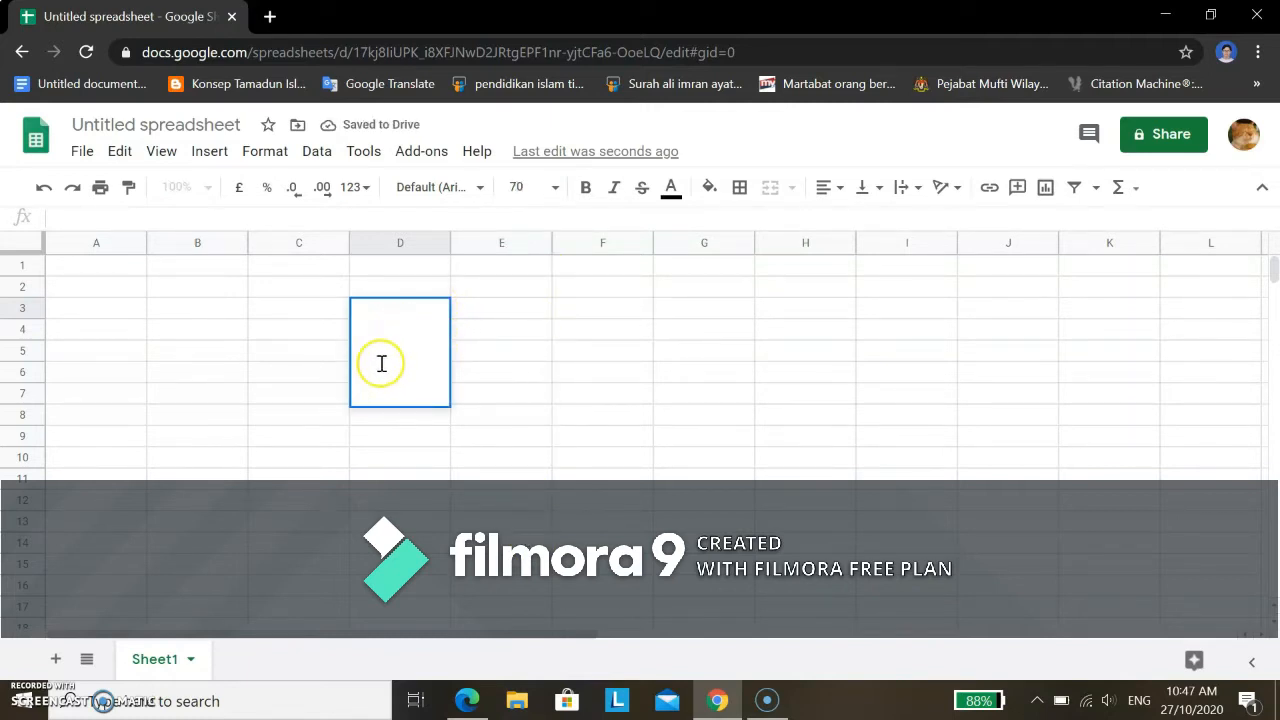
{"action": "type", "text": "aaaaaaa"}
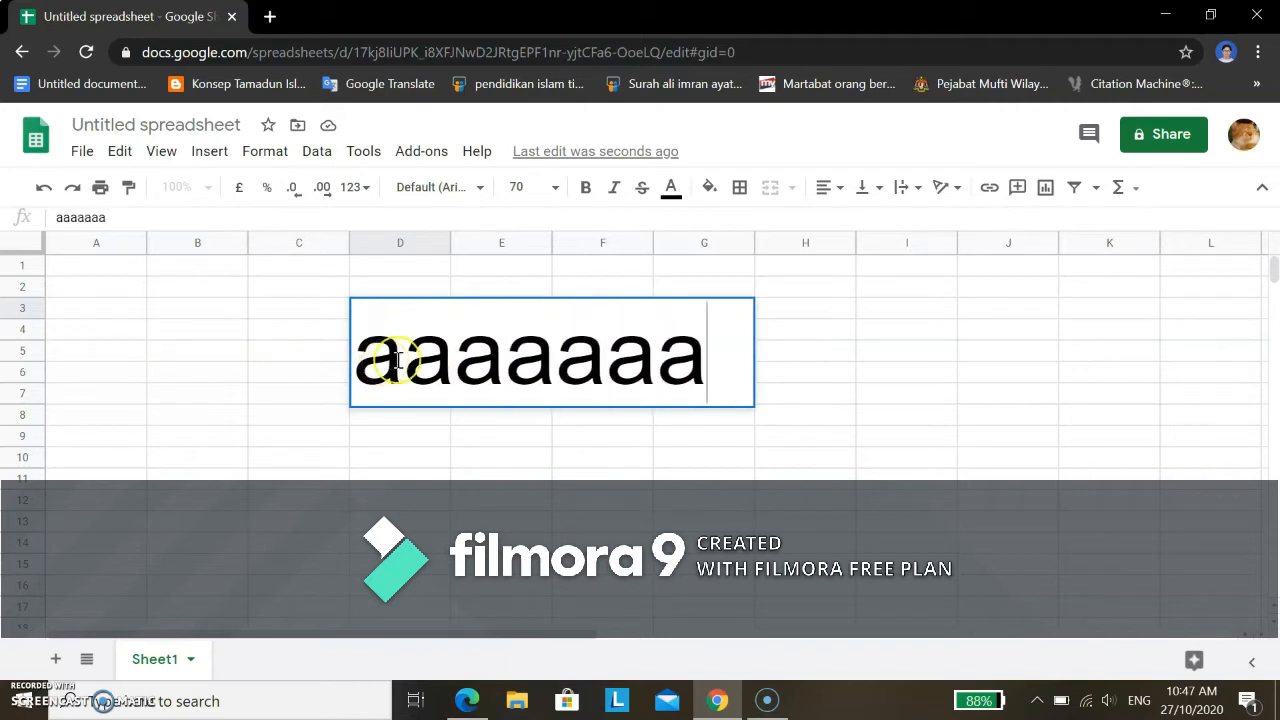
{"action": "key", "text": "BackSpace"}
{"action": "key", "text": "BackSpace"}
{"action": "key", "text": "BackSpace"}
{"action": "key", "text": "BackSpace"}
{"action": "key", "text": "BackSpace"}
{"action": "key", "text": "BackSpace"}
{"action": "key", "text": "BackSpace"}
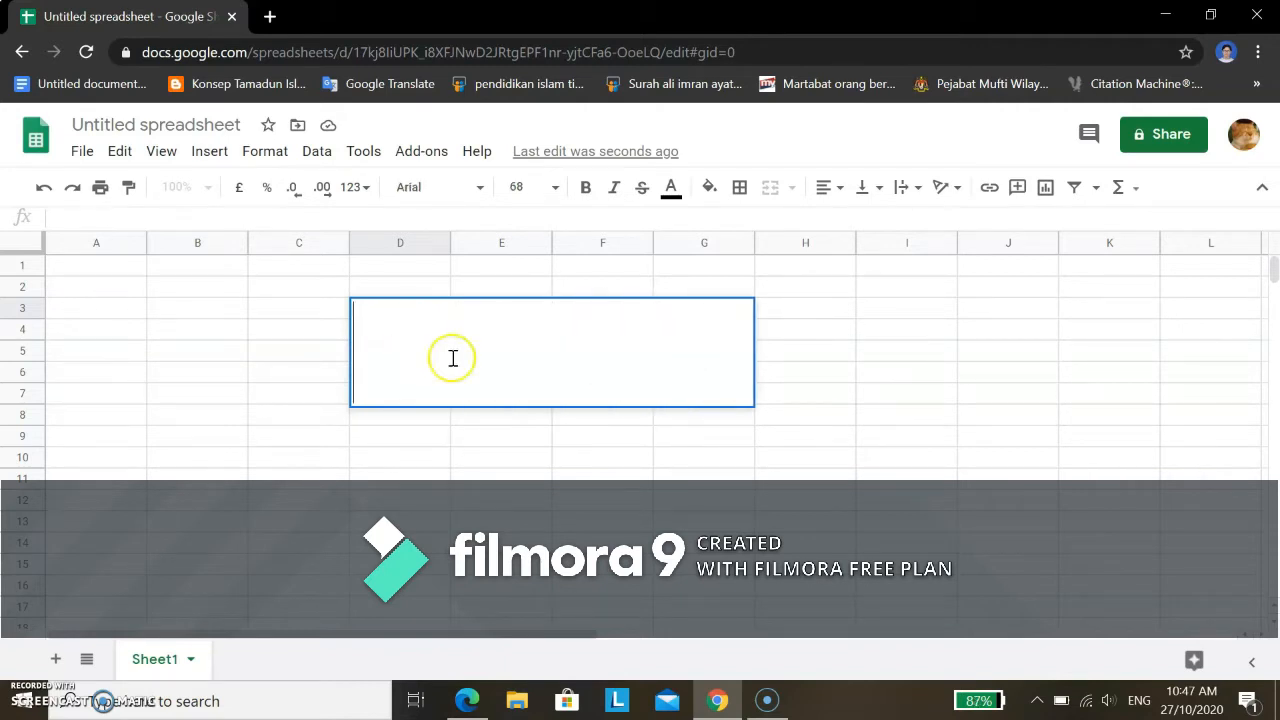
{"action": "left_click", "coordinate": [537, 265]}
- Set the font size of the empty cell D3 to 10 and select cell E2
{"action": "left_click", "coordinate": [401, 349]}
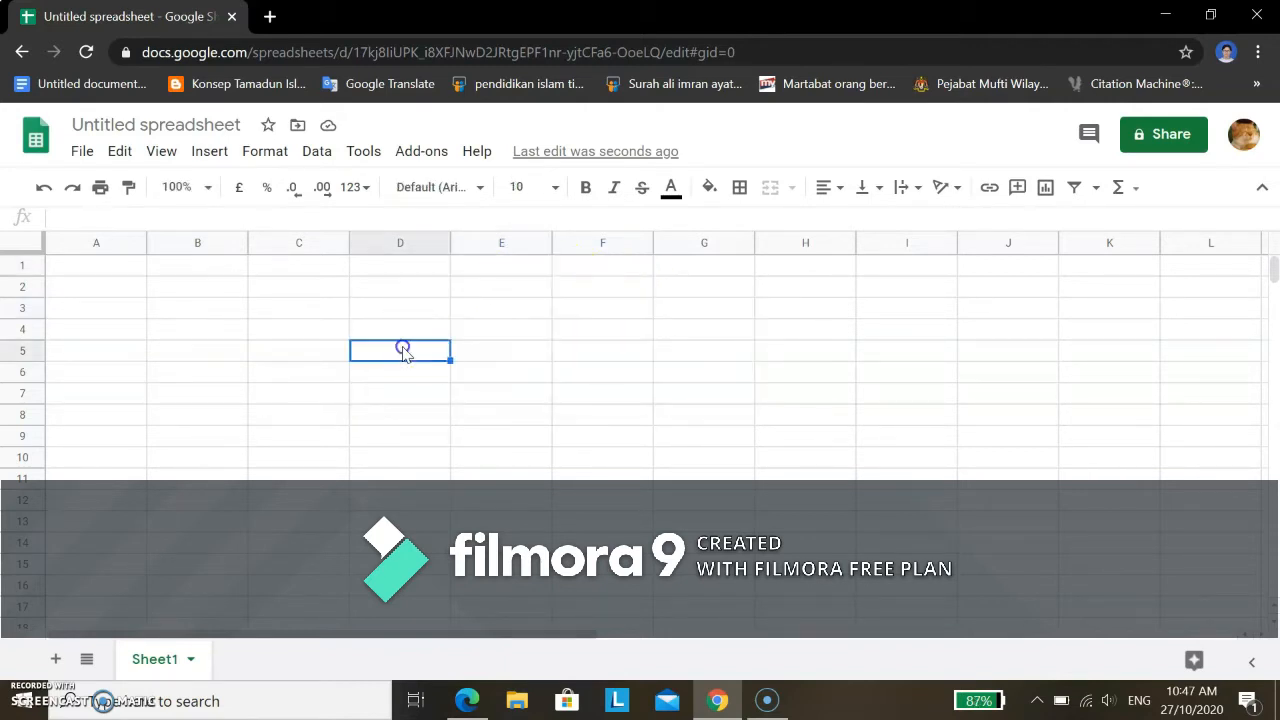
{"action": "left_click", "coordinate": [404, 315]}
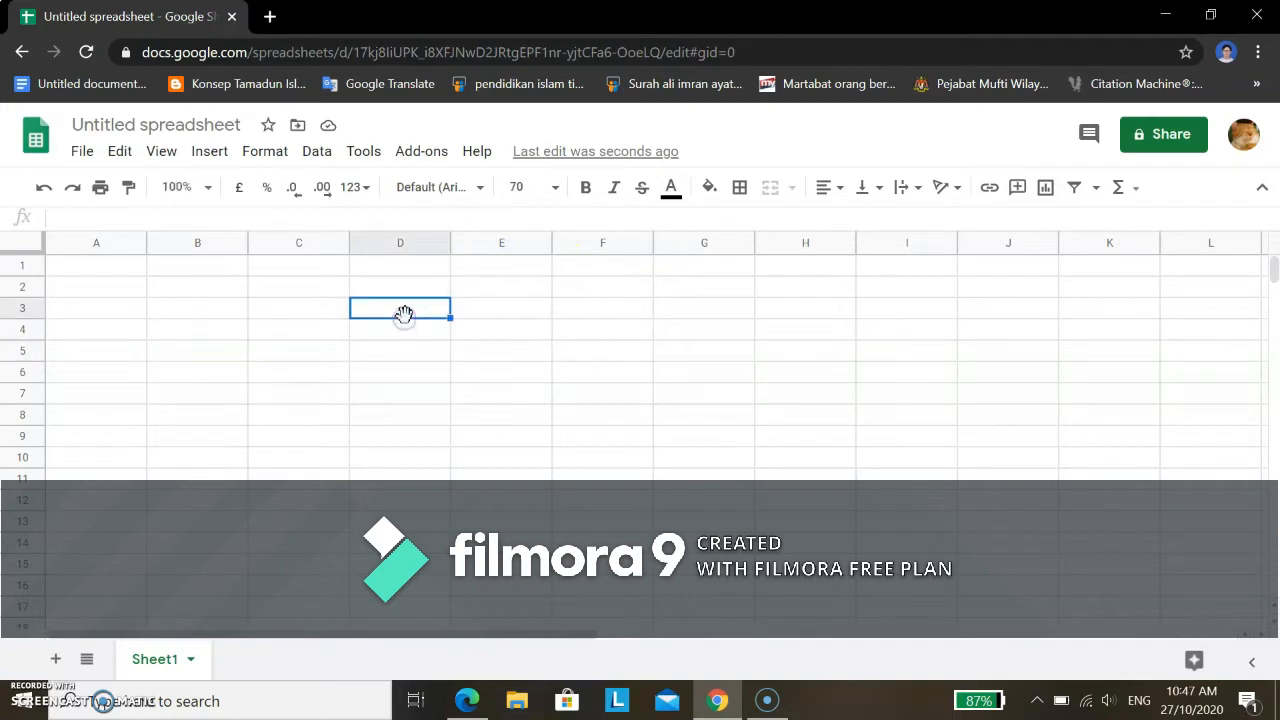
{"action": "left_click", "coordinate": [552, 189]}
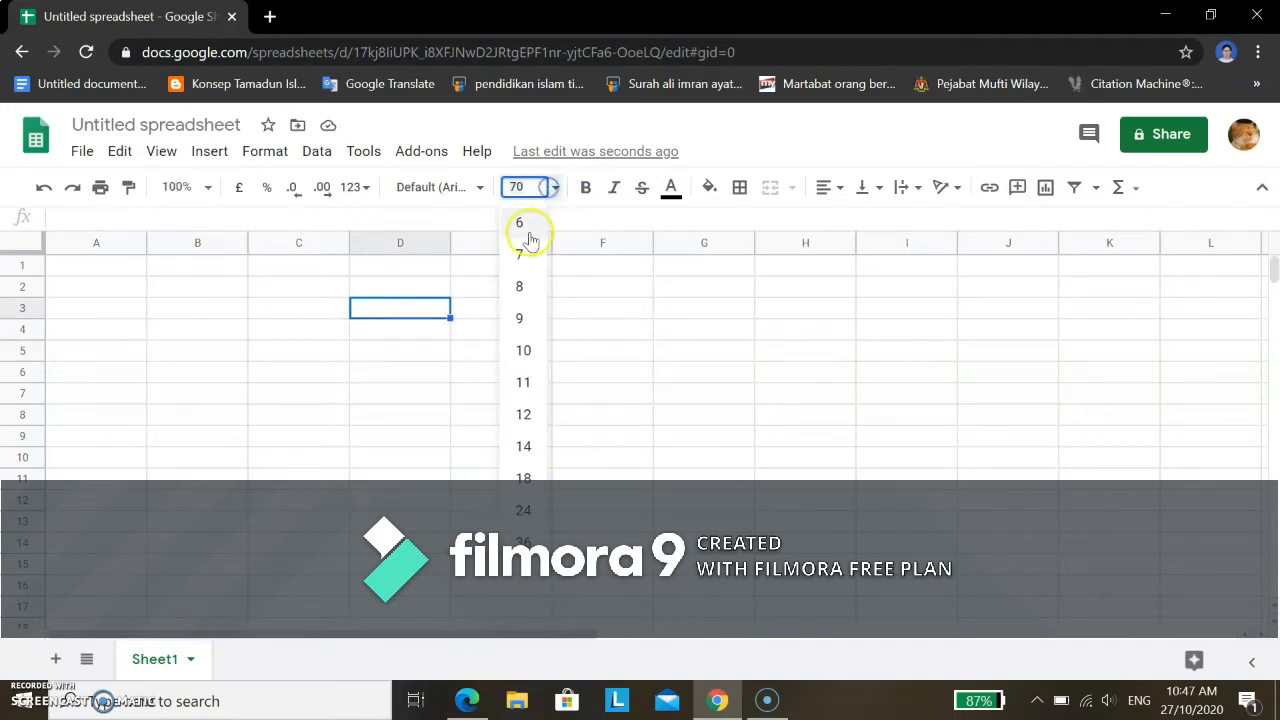
{"action": "left_click", "coordinate": [523, 362]}
{"action": "left_click", "coordinate": [498, 287]}
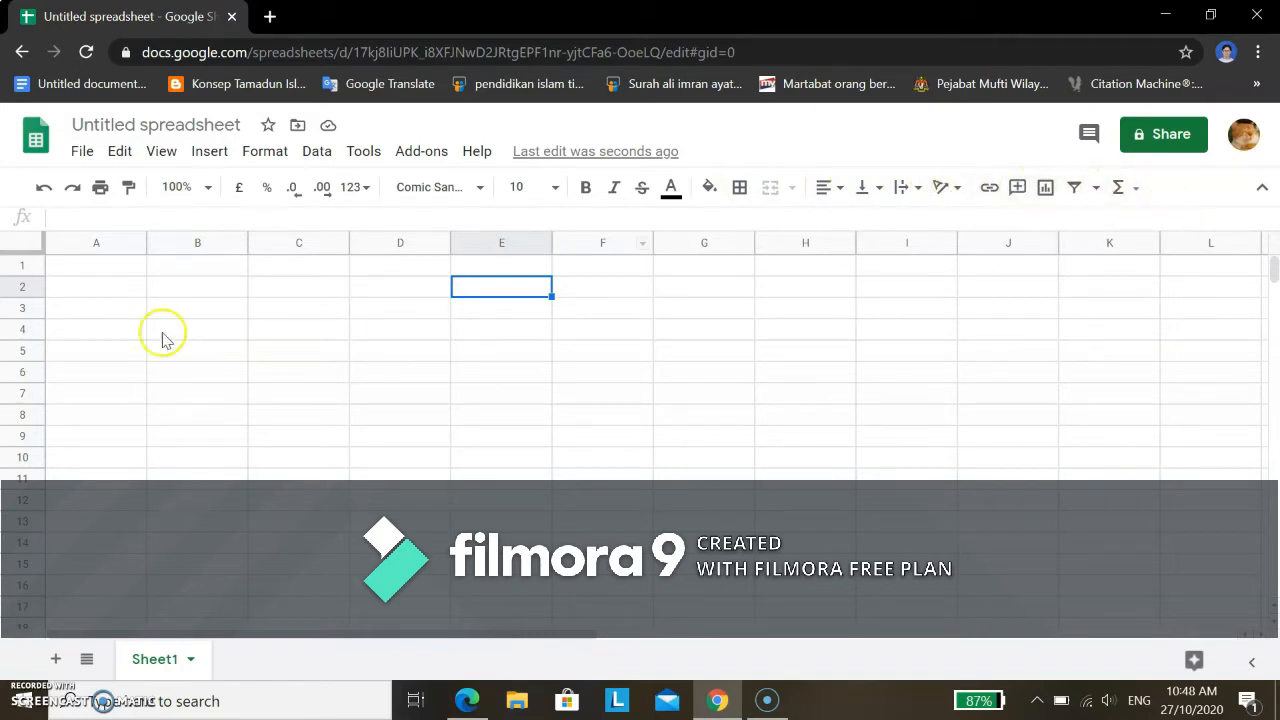
- Enter the title Final Math Test Marks Class Sunflower in cell C2
{"action": "left_click", "coordinate": [308, 292]}
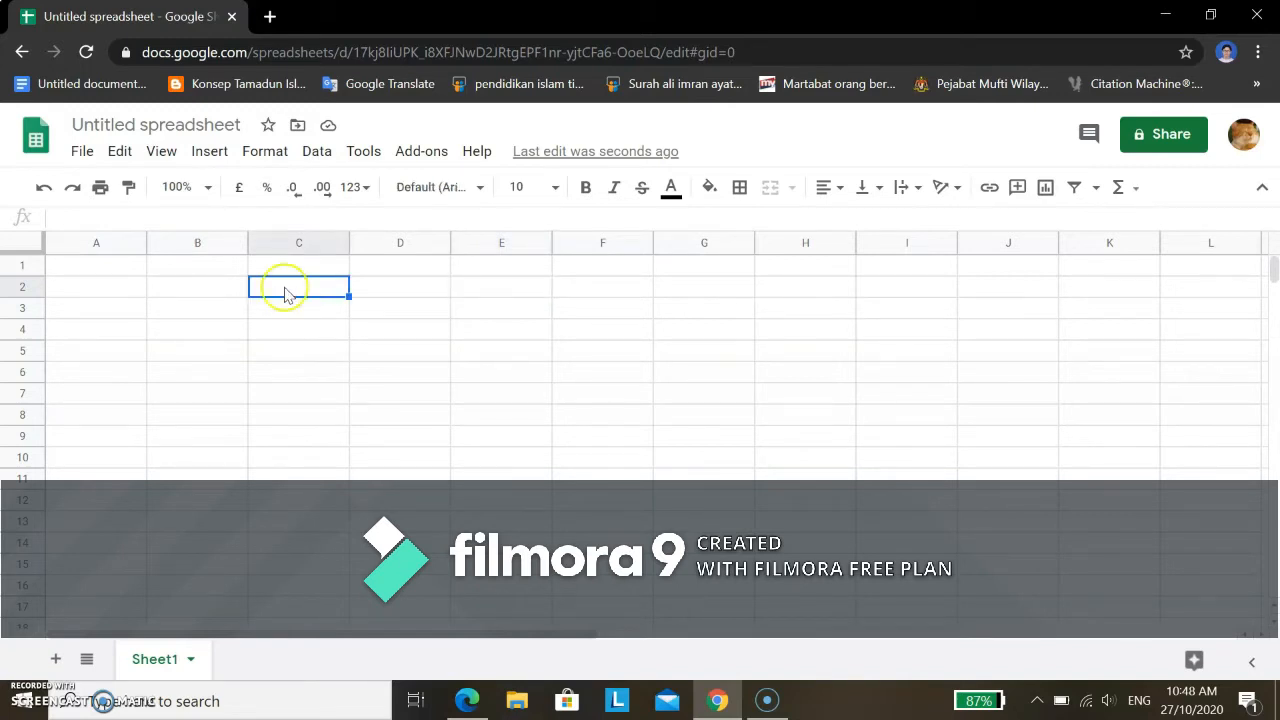
{"action": "double_click", "coordinate": [286, 288]}
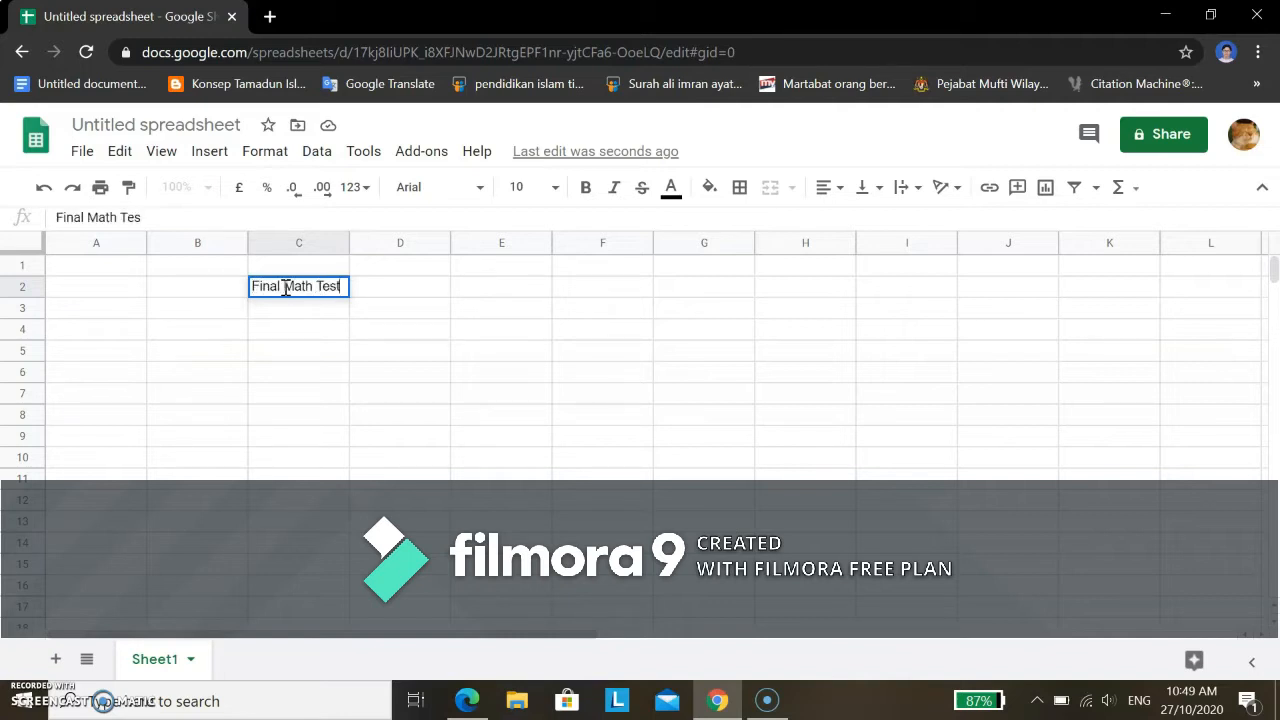
{"action": "type", "text": "Marks Class Sun"}
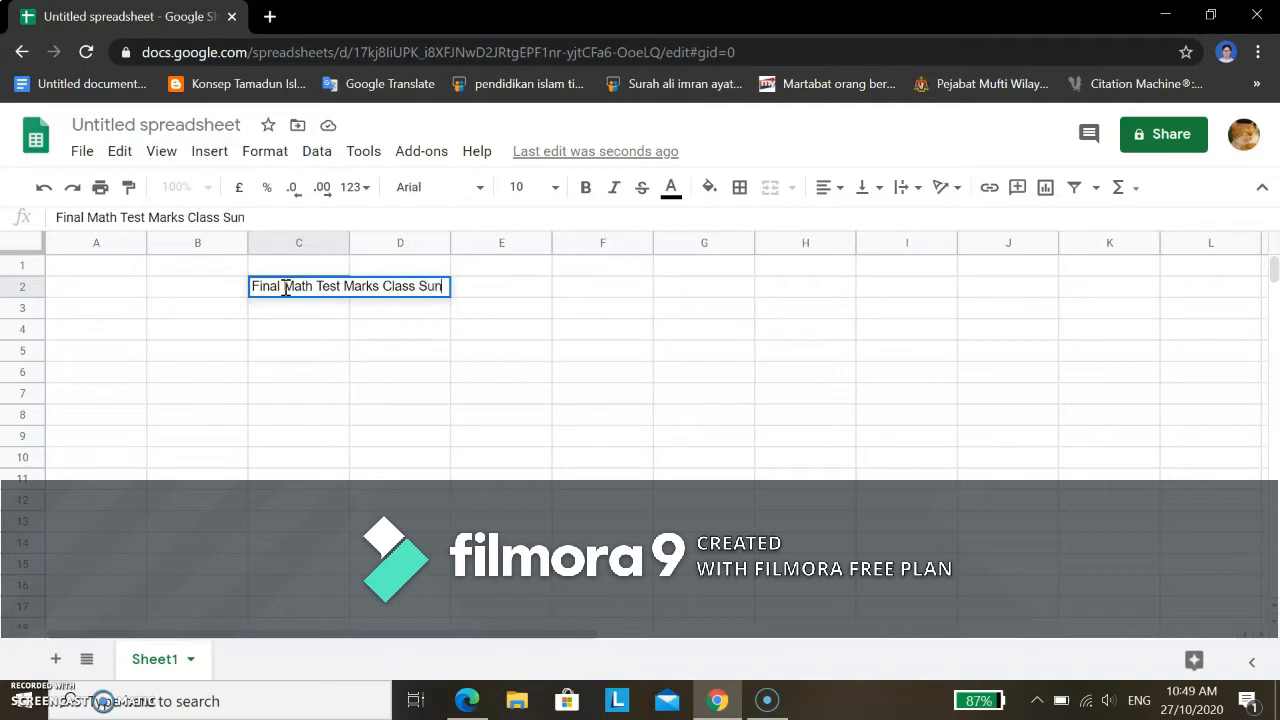
{"action": "type", "text": "lower"}
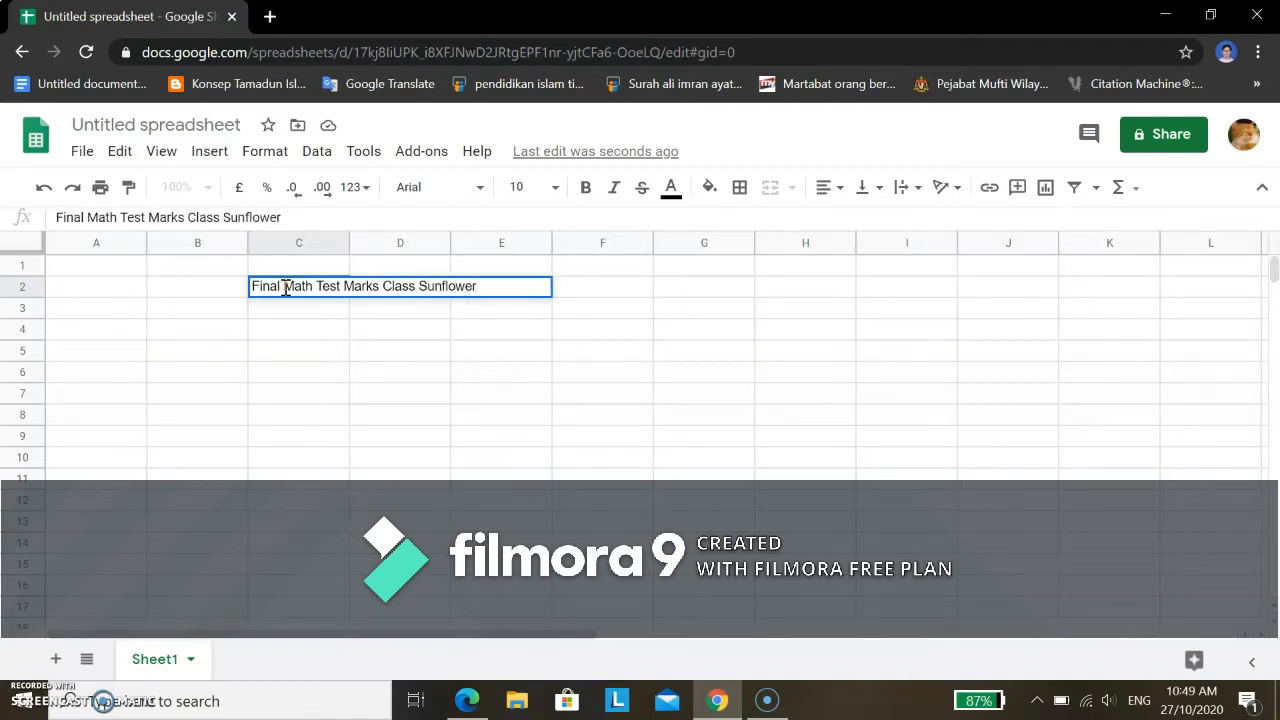
{"action": "key", "text": "Return"}
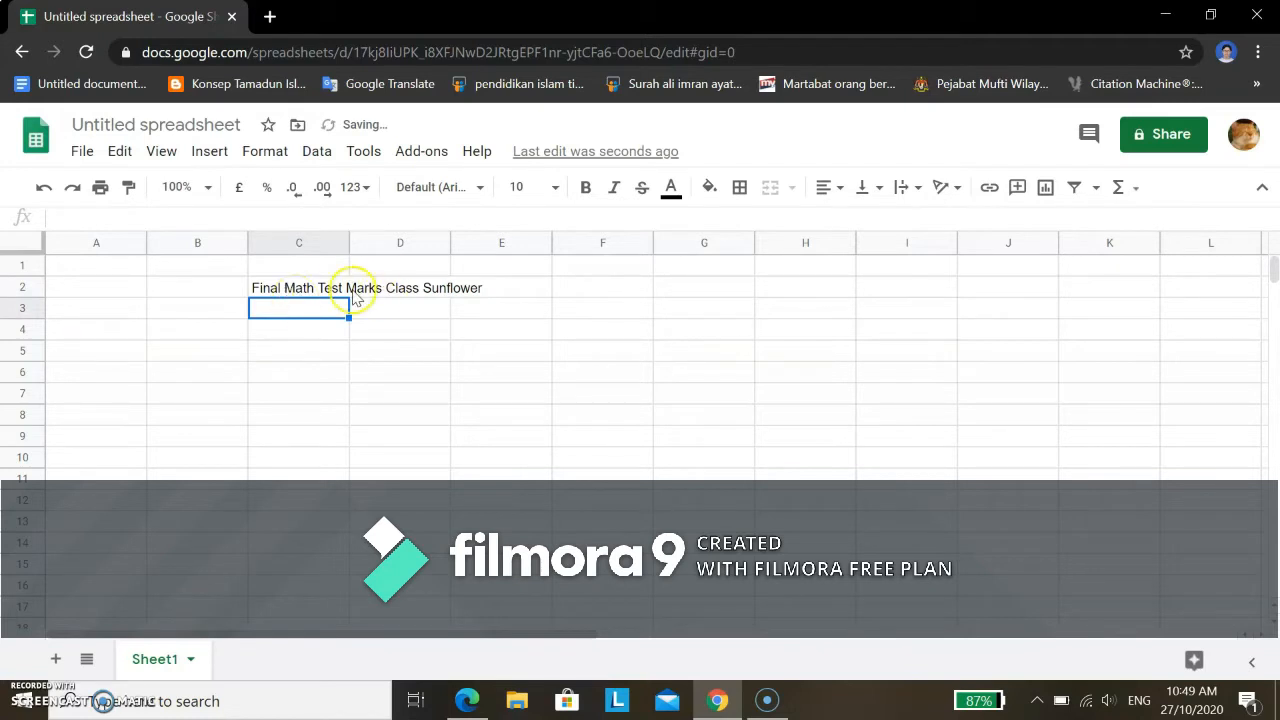
- Inspect cells C2, D2 and E2 to see which cell holds the title text
{"action": "left_click", "coordinate": [330, 290]}
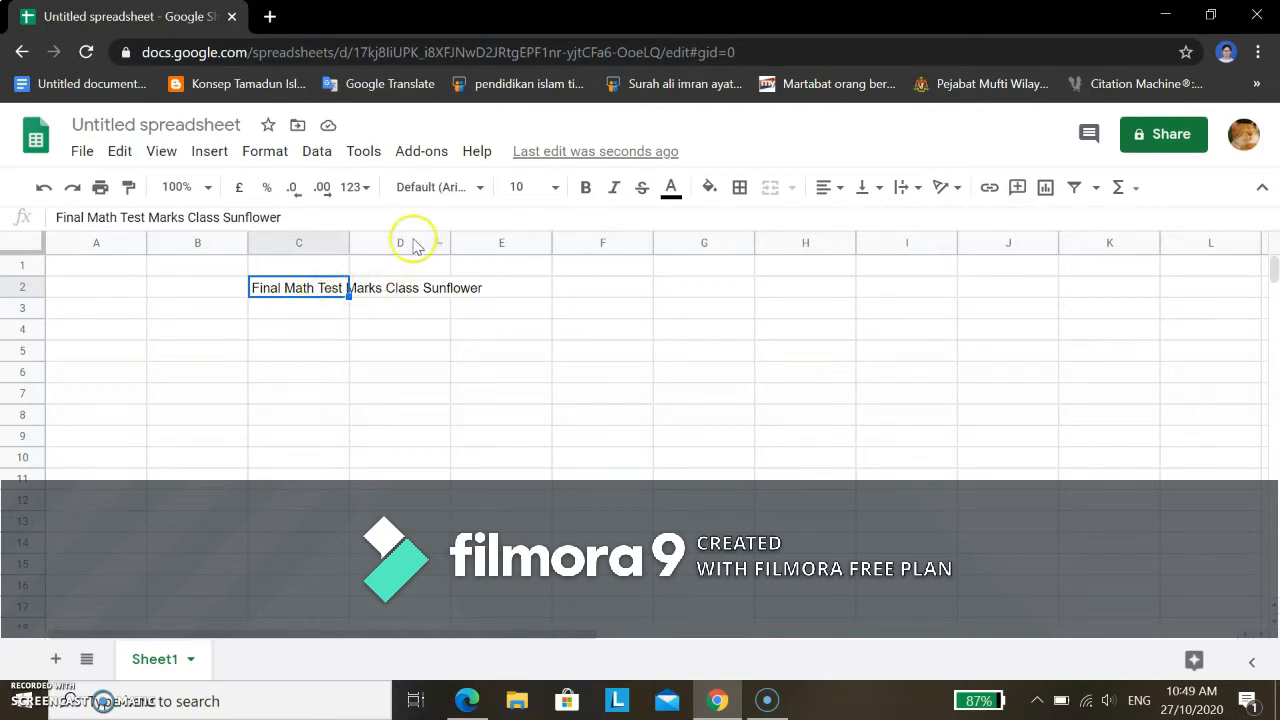
{"action": "double_click", "coordinate": [405, 292]}
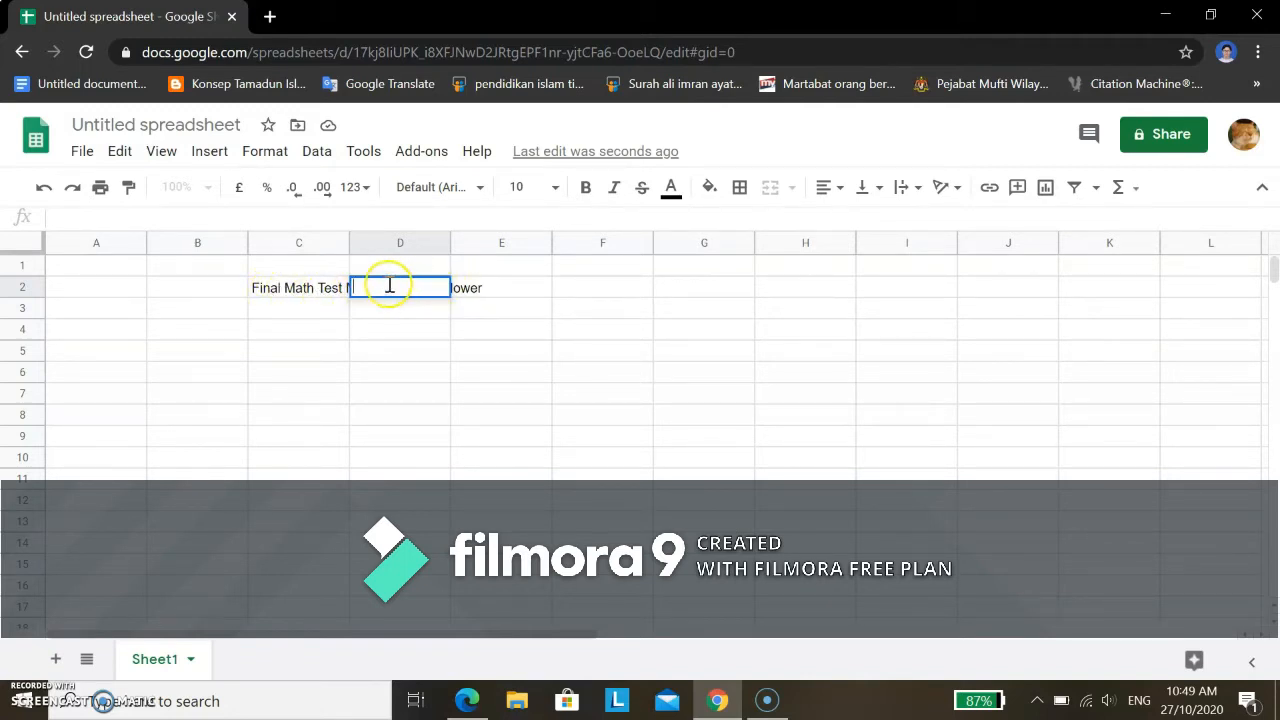
{"action": "left_click", "coordinate": [469, 288]}
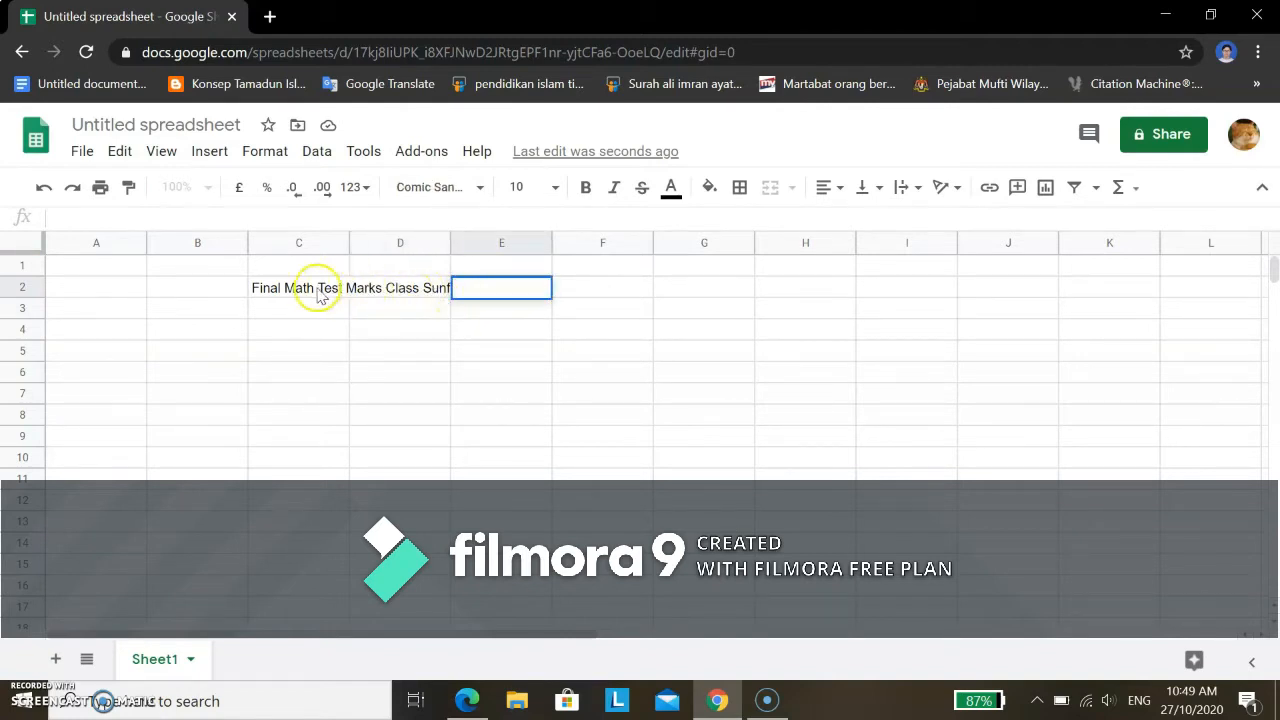
{"action": "left_click", "coordinate": [286, 289]}
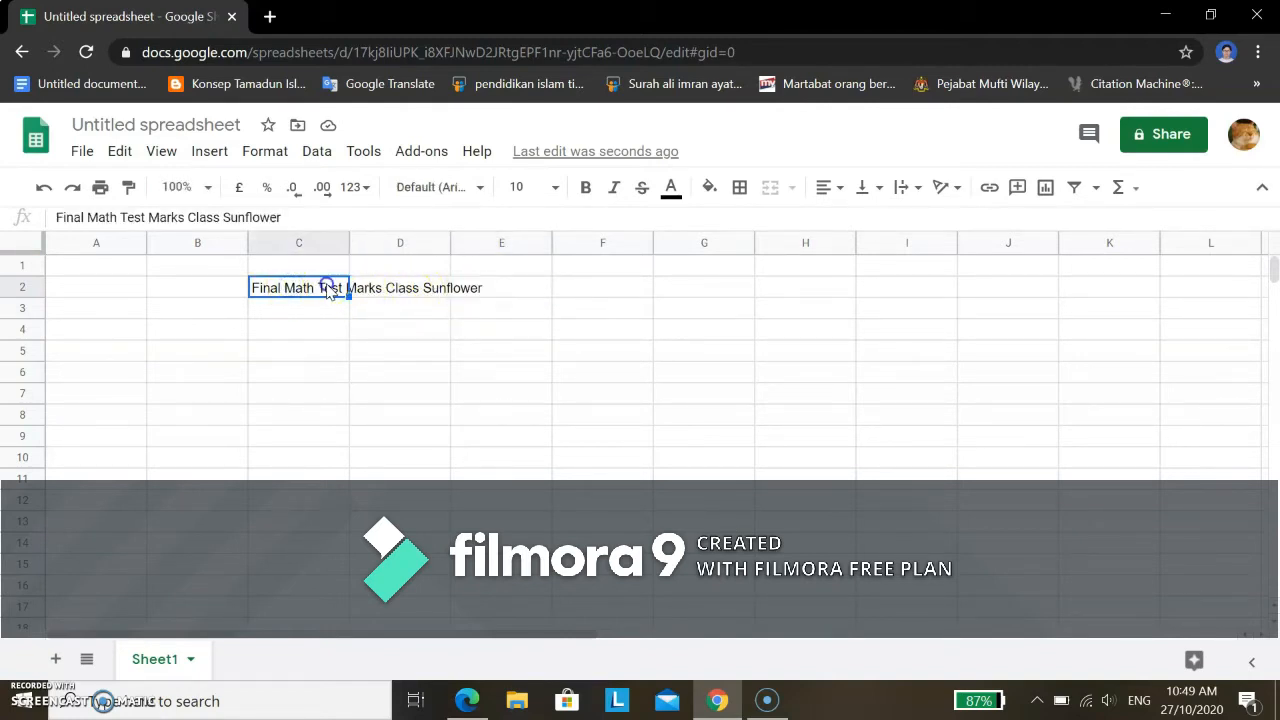
- Widen column C to fit the whole title in C2, and narrow it back to roughly its original width
{"action": "double_click", "coordinate": [325, 287]}
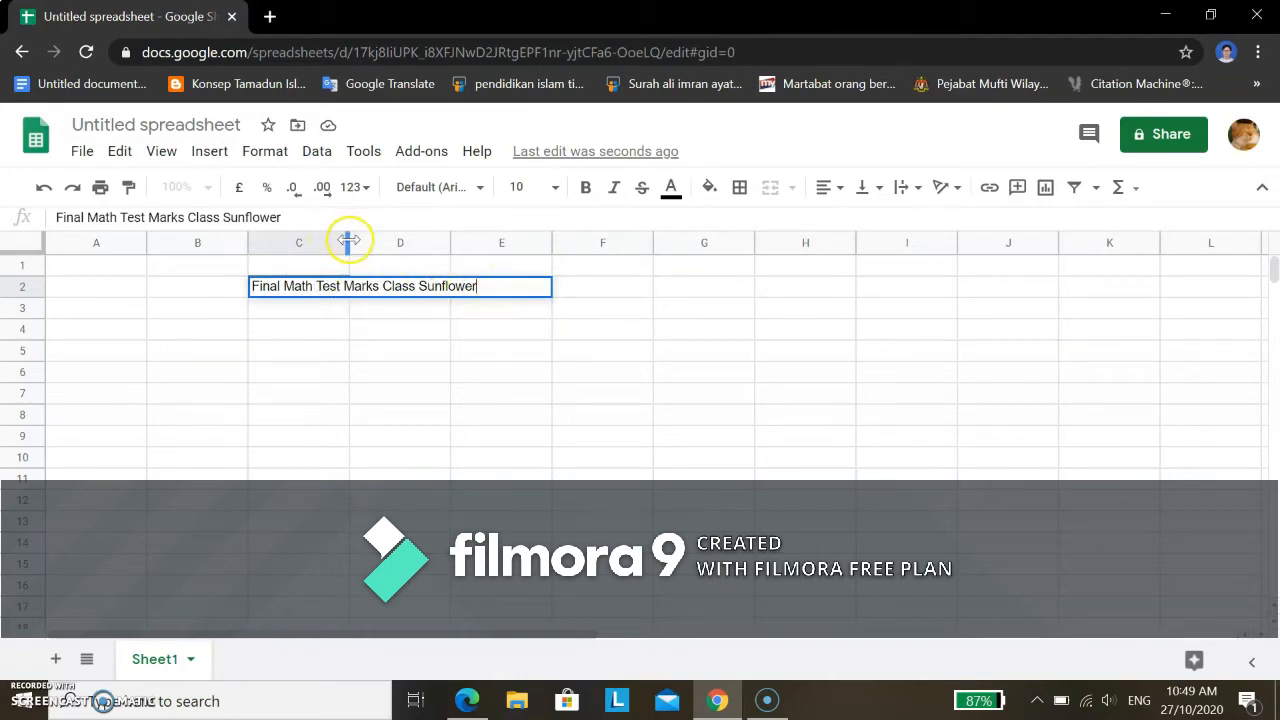
{"action": "left_click_drag", "start_coordinate": [349, 244], "coordinate": [497, 261]}
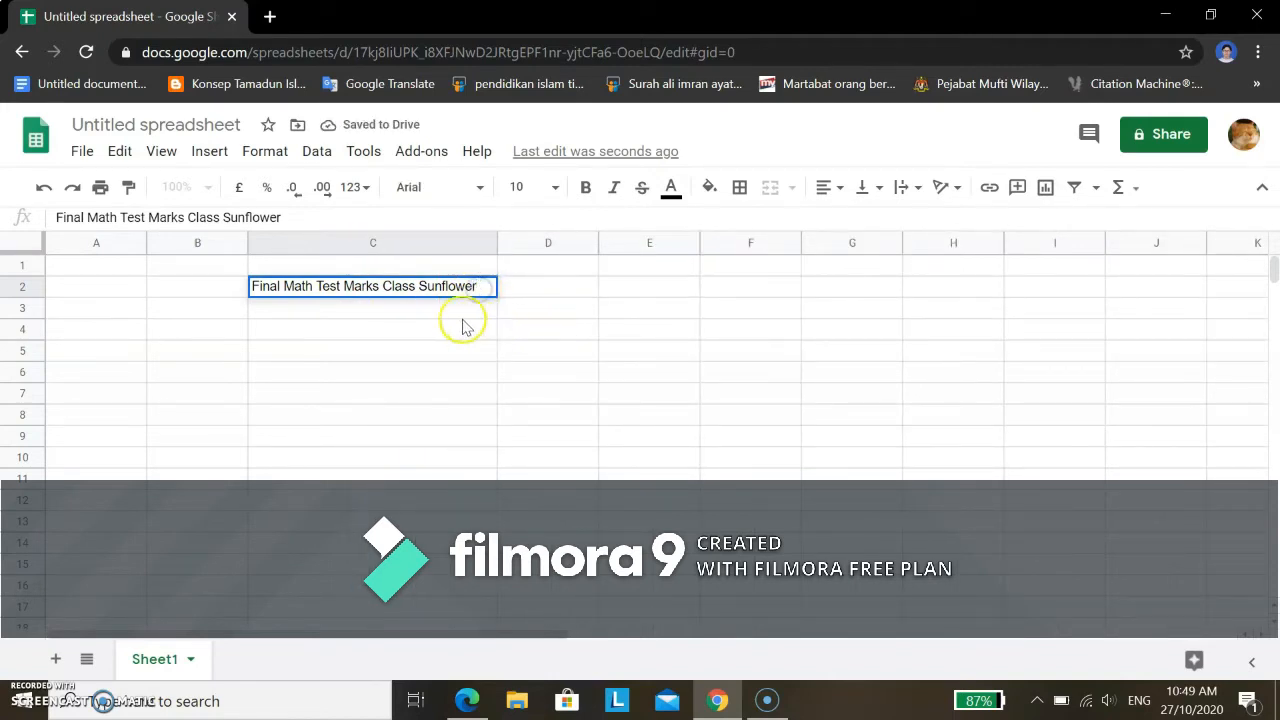
{"action": "left_click_drag", "start_coordinate": [496, 245], "coordinate": [353, 243]}
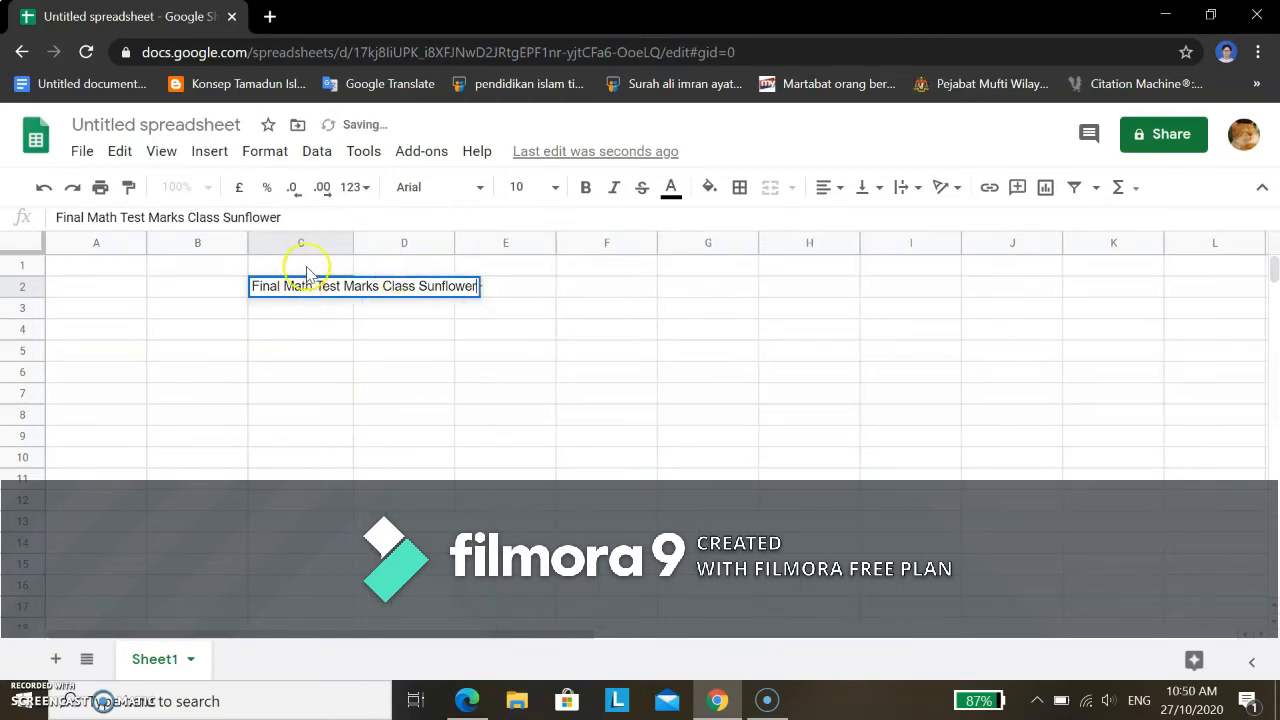
{"action": "left_click", "coordinate": [311, 262]}
- Merge cells C2 to E2 horizontally so that the title spans all three
{"action": "left_click", "coordinate": [310, 291]}
{"action": "left_click_drag", "start_coordinate": [311, 291], "coordinate": [493, 298]}
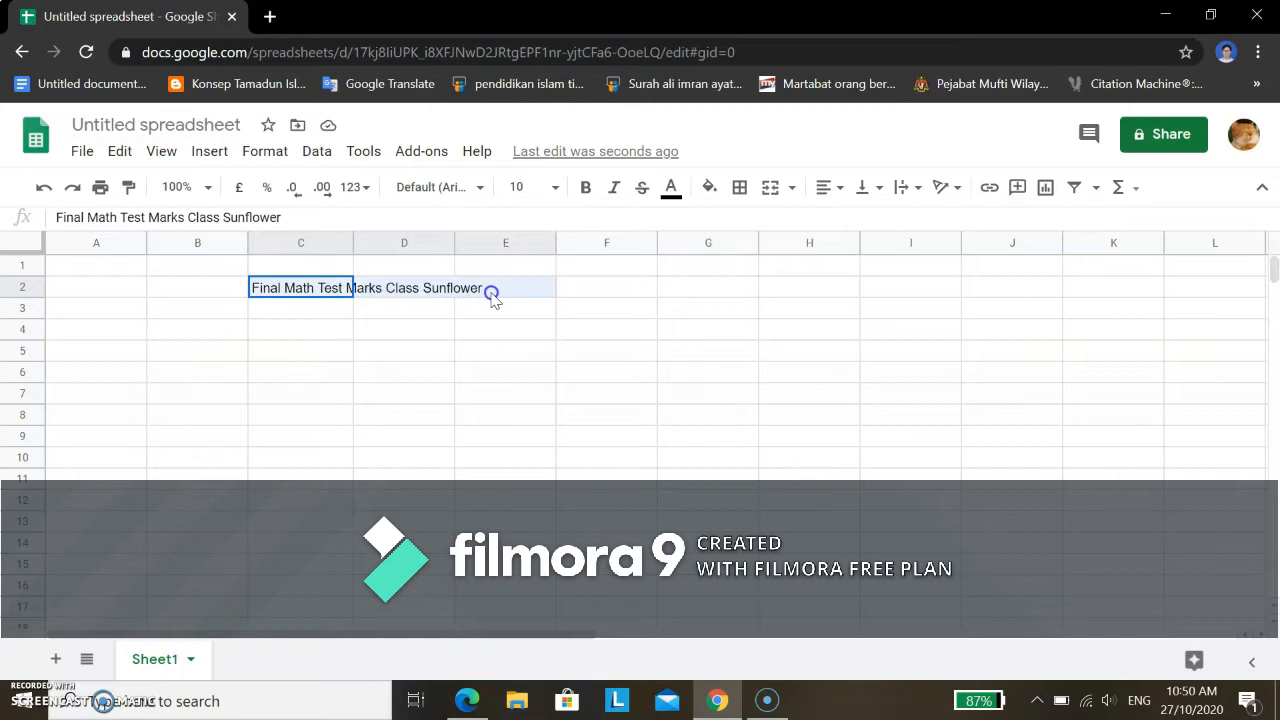
{"action": "left_click_drag", "start_coordinate": [493, 298], "coordinate": [491, 294]}
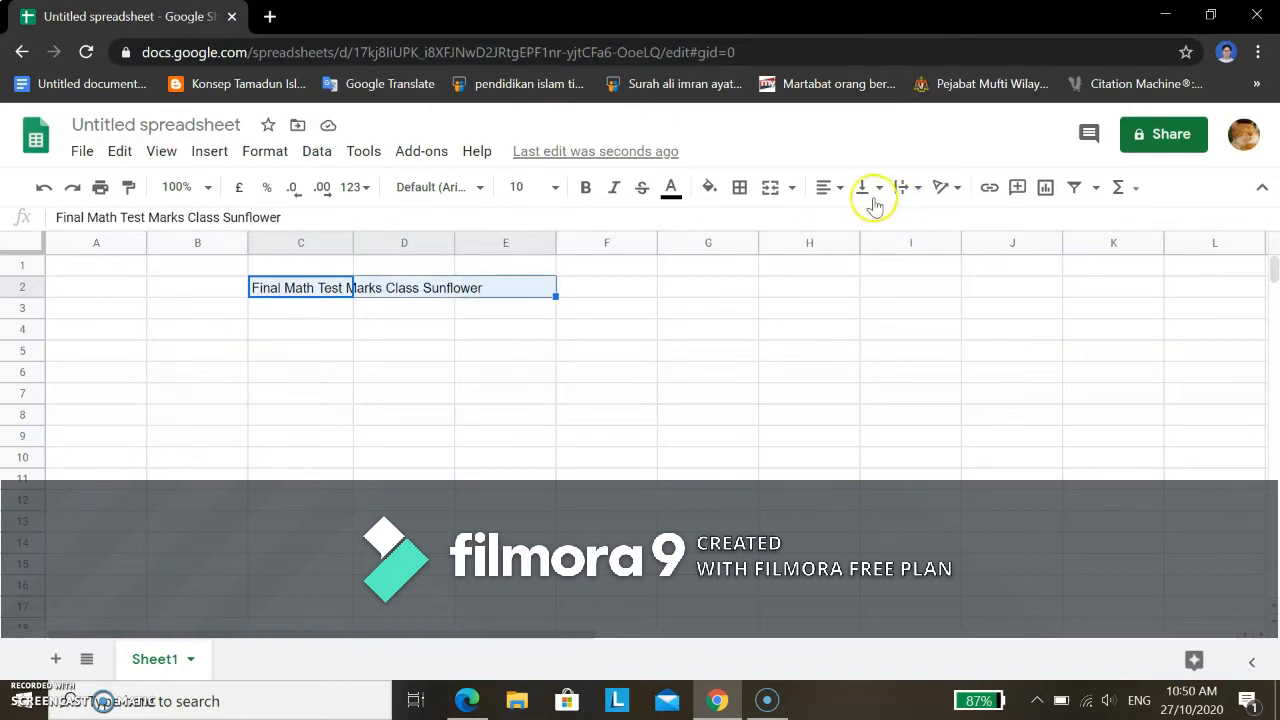
{"action": "left_click", "coordinate": [791, 188]}
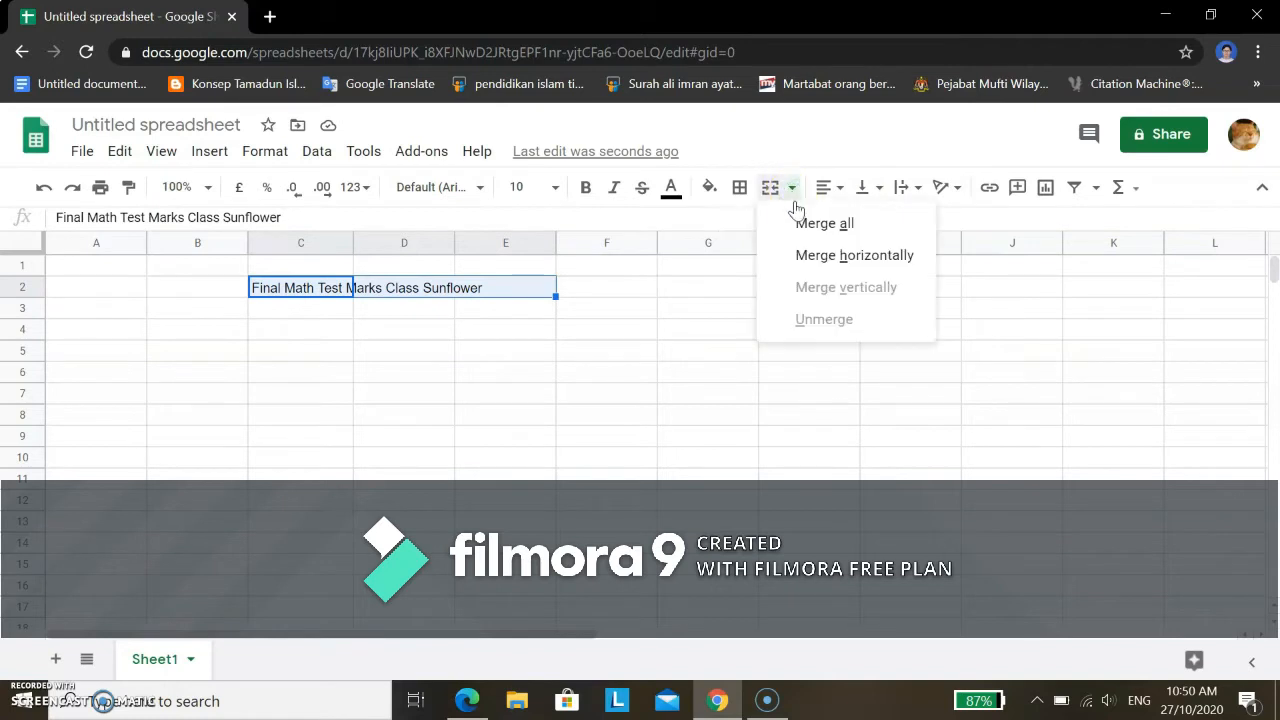
{"action": "left_click", "coordinate": [829, 258]}
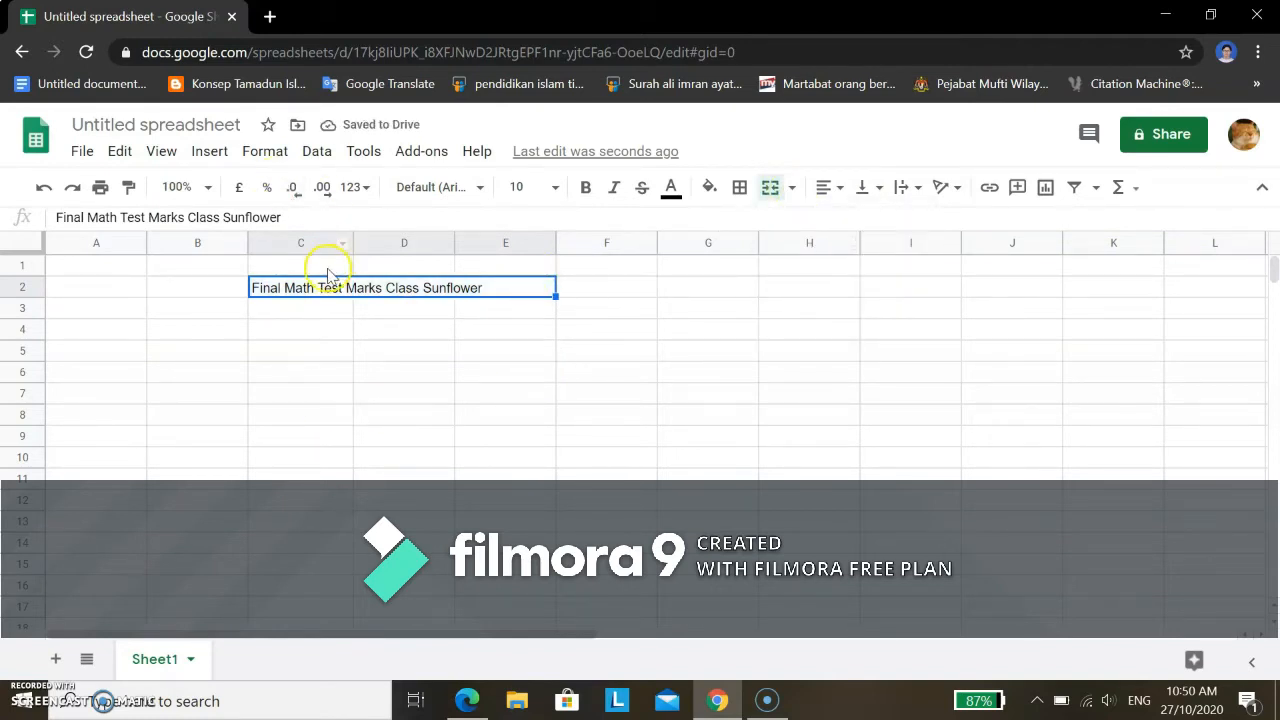
- Move the title from C2 to start at cell E1, and move it back to C2
{"action": "left_click_drag", "start_coordinate": [252, 290], "coordinate": [399, 289]}
{"action": "left_click", "coordinate": [453, 273]}
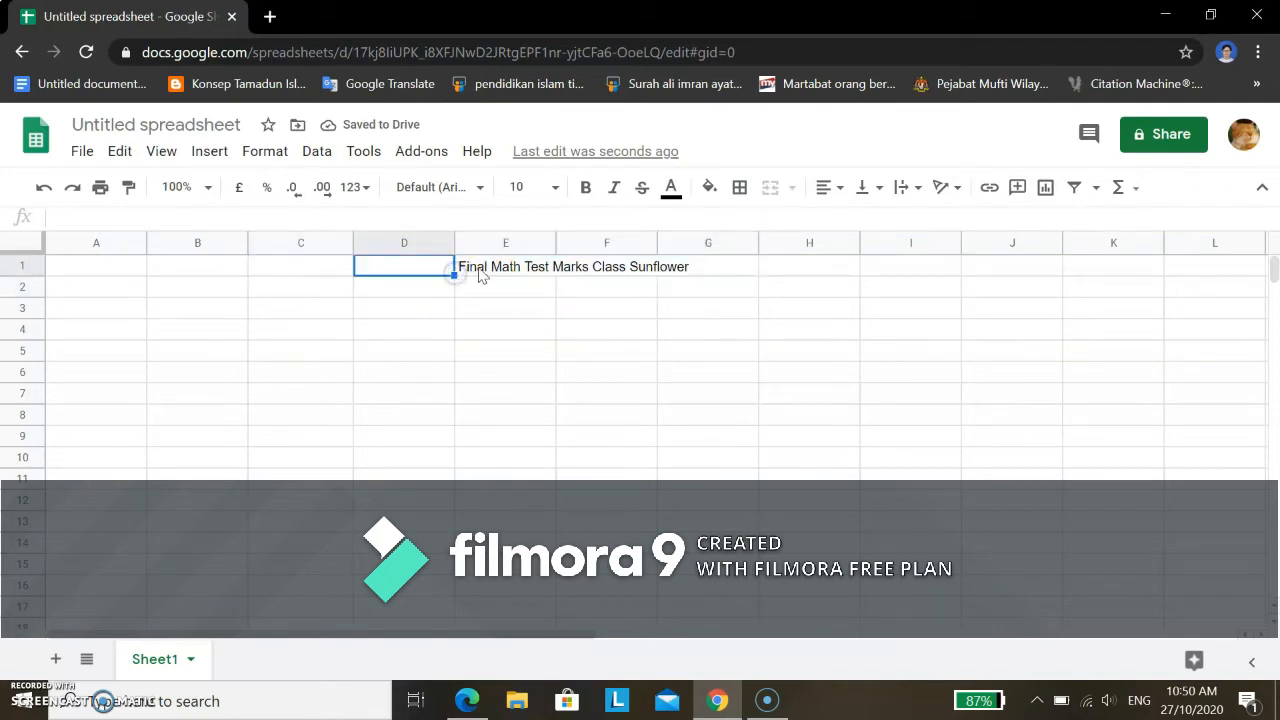
{"action": "left_click_drag", "start_coordinate": [480, 276], "coordinate": [411, 288]}
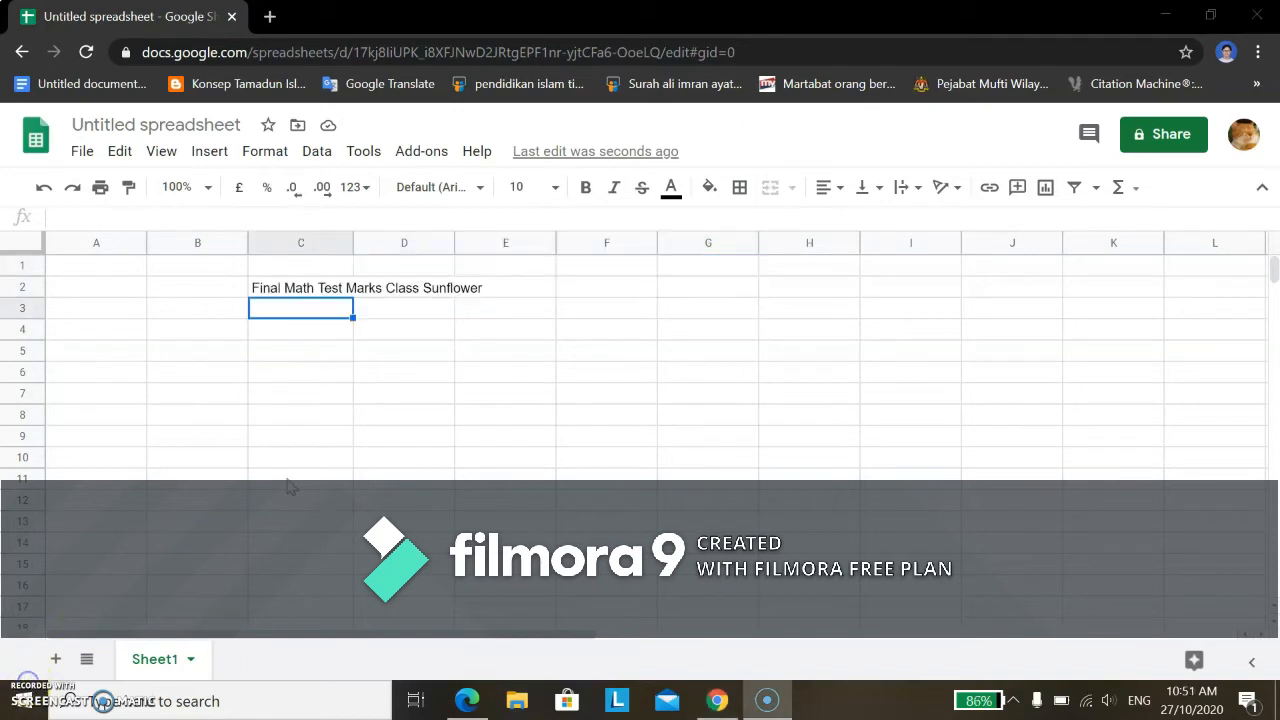
- Enter the column headings "Names" in cell C3 and "Marks (%)" in cell D3
{"action": "left_click", "coordinate": [320, 312]}
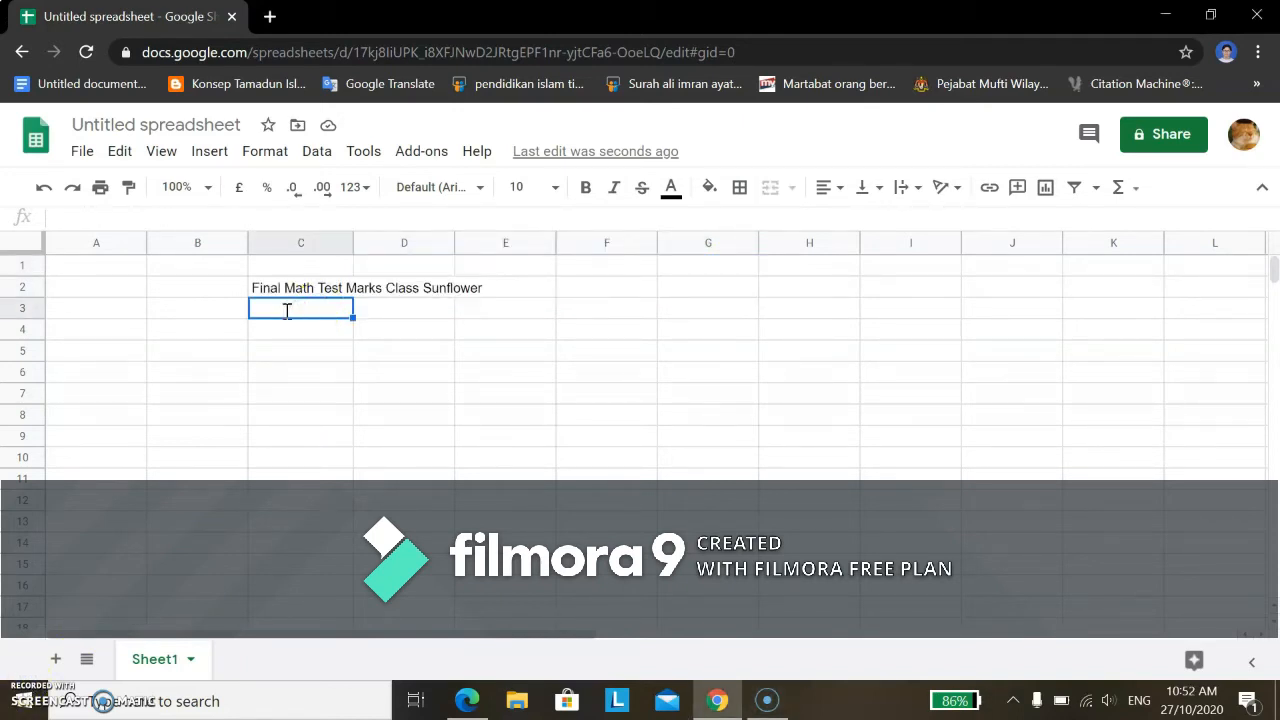
{"action": "double_click", "coordinate": [287, 311]}
{"action": "type", "text": "Names"}
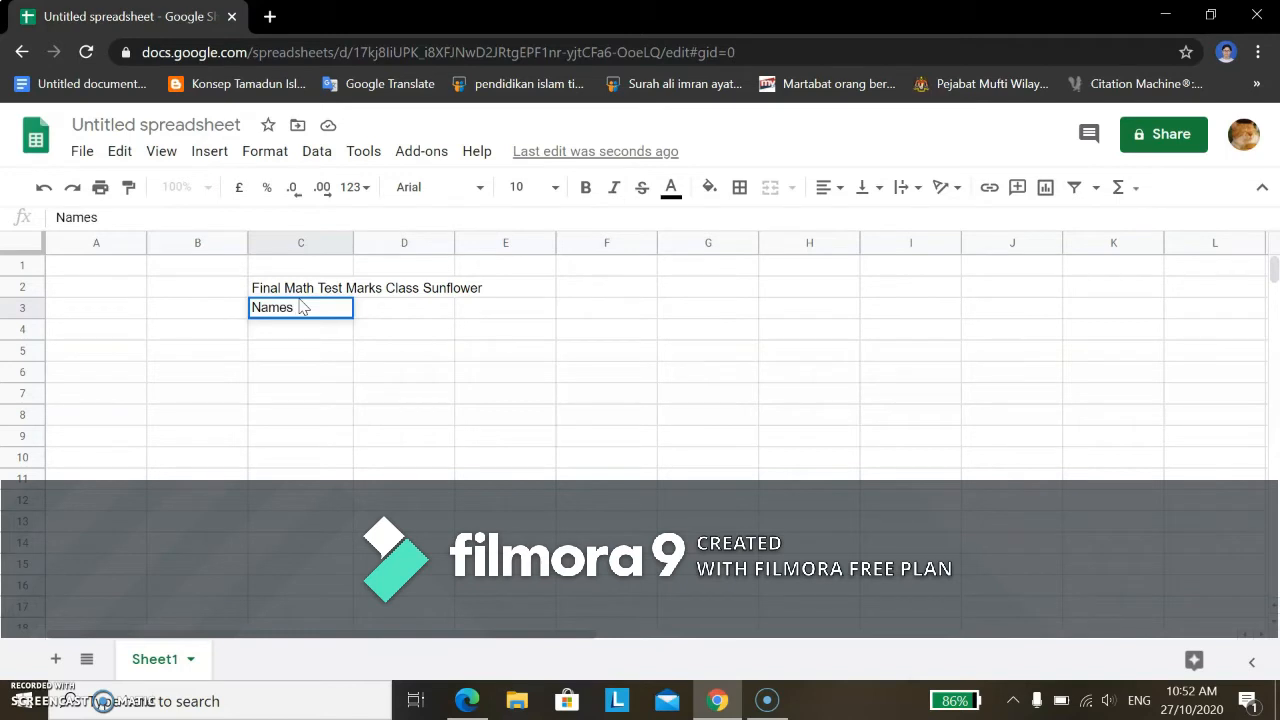
{"action": "left_click", "coordinate": [412, 305]}
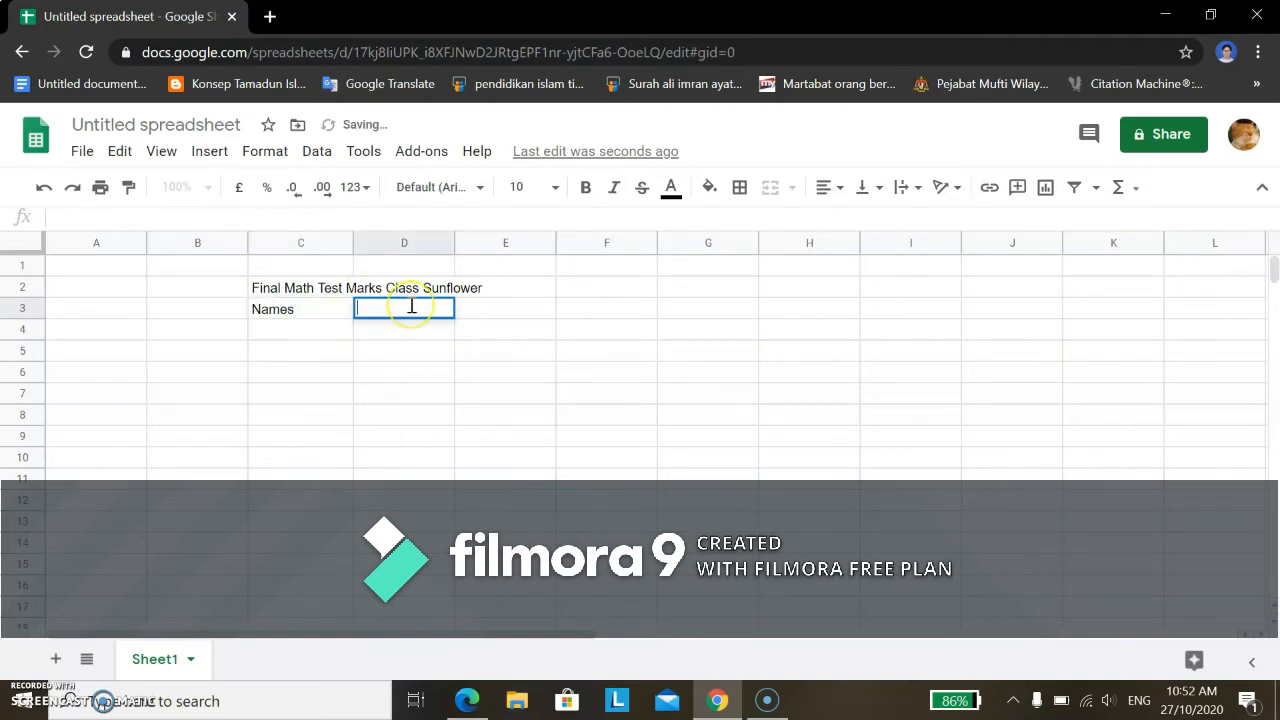
{"action": "type", "text": "Marks ("}
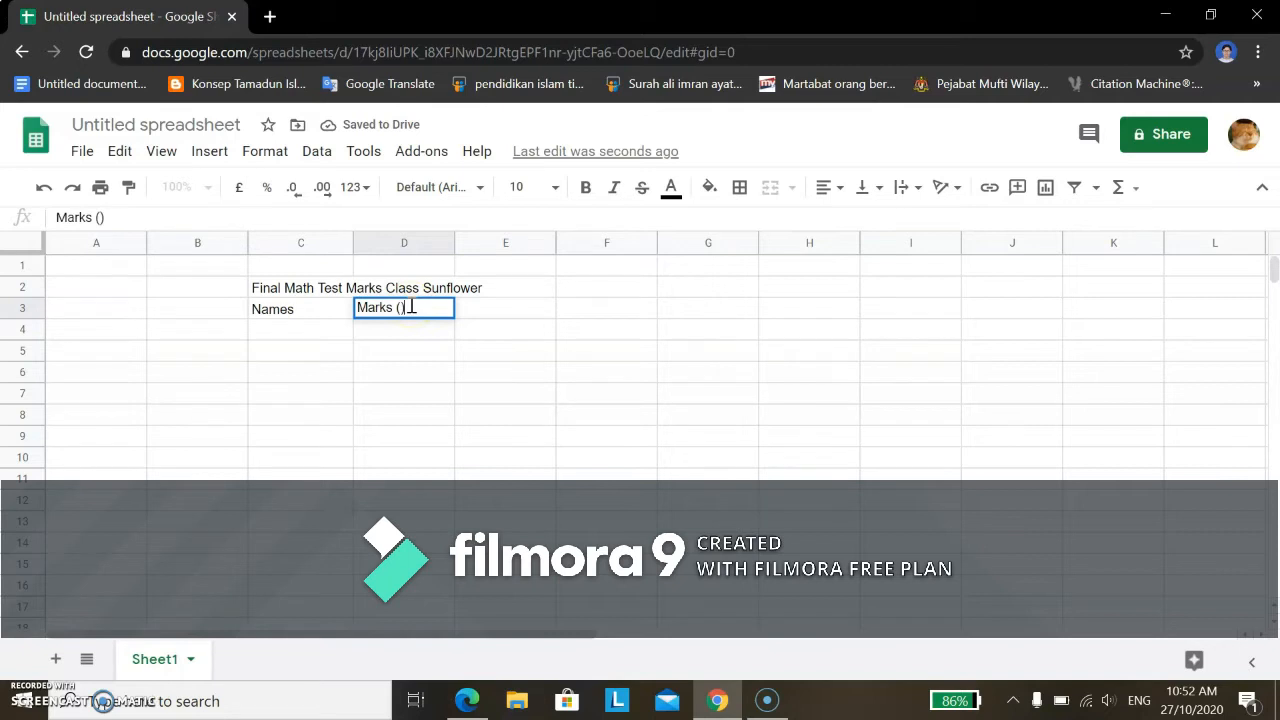
{"action": "key", "text": "Left"}
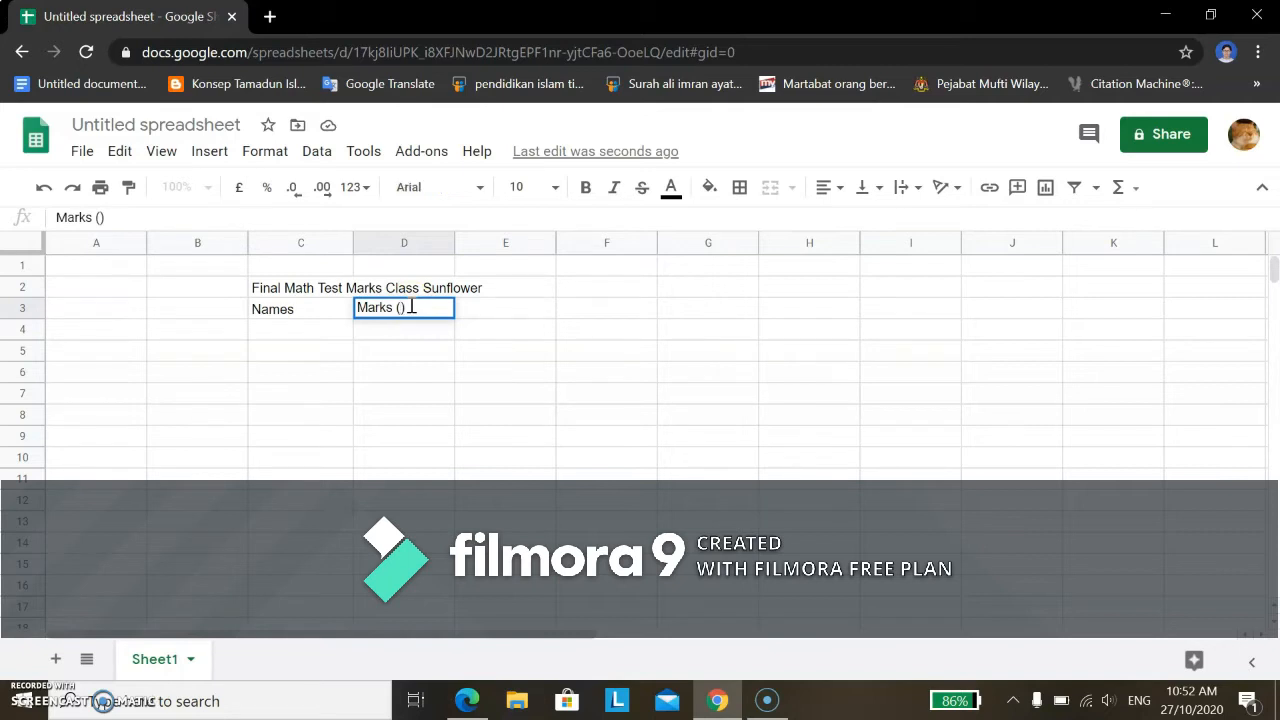
{"action": "left_click", "coordinate": [533, 313]}
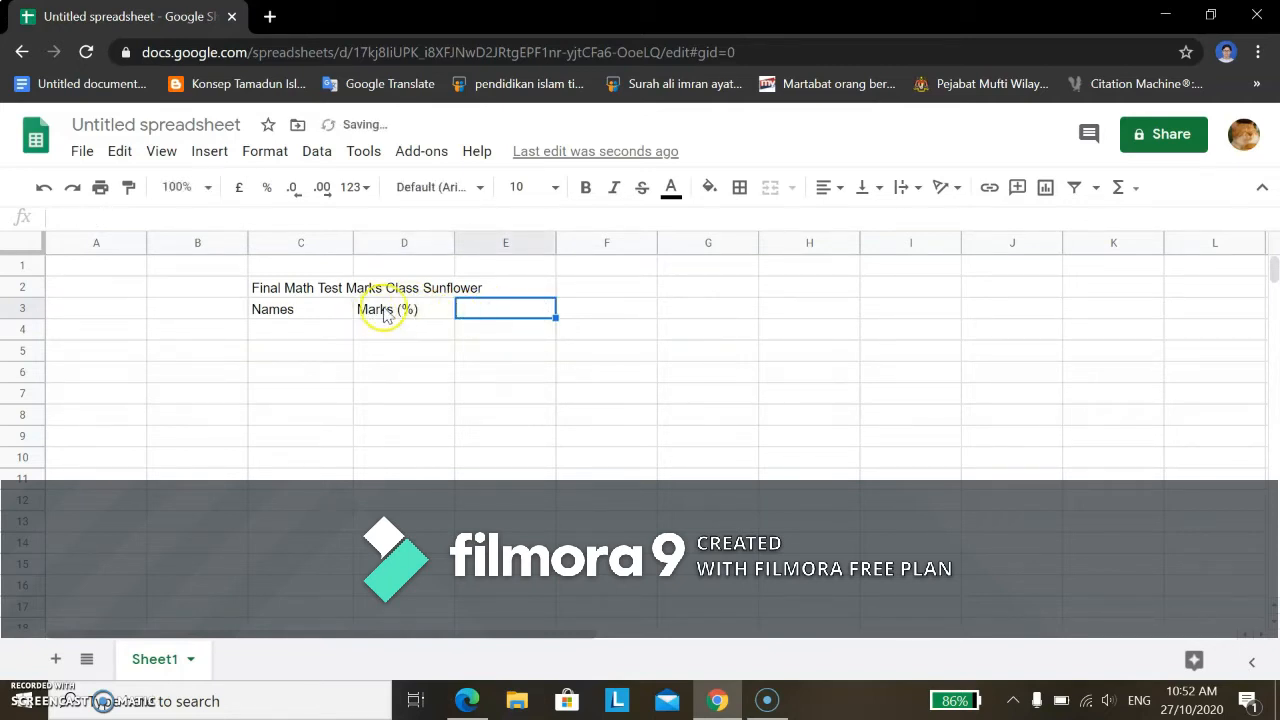
- Merge cells D3 to E11 into one single block, and unmerge them again
{"action": "left_click_drag", "start_coordinate": [372, 310], "coordinate": [494, 482]}
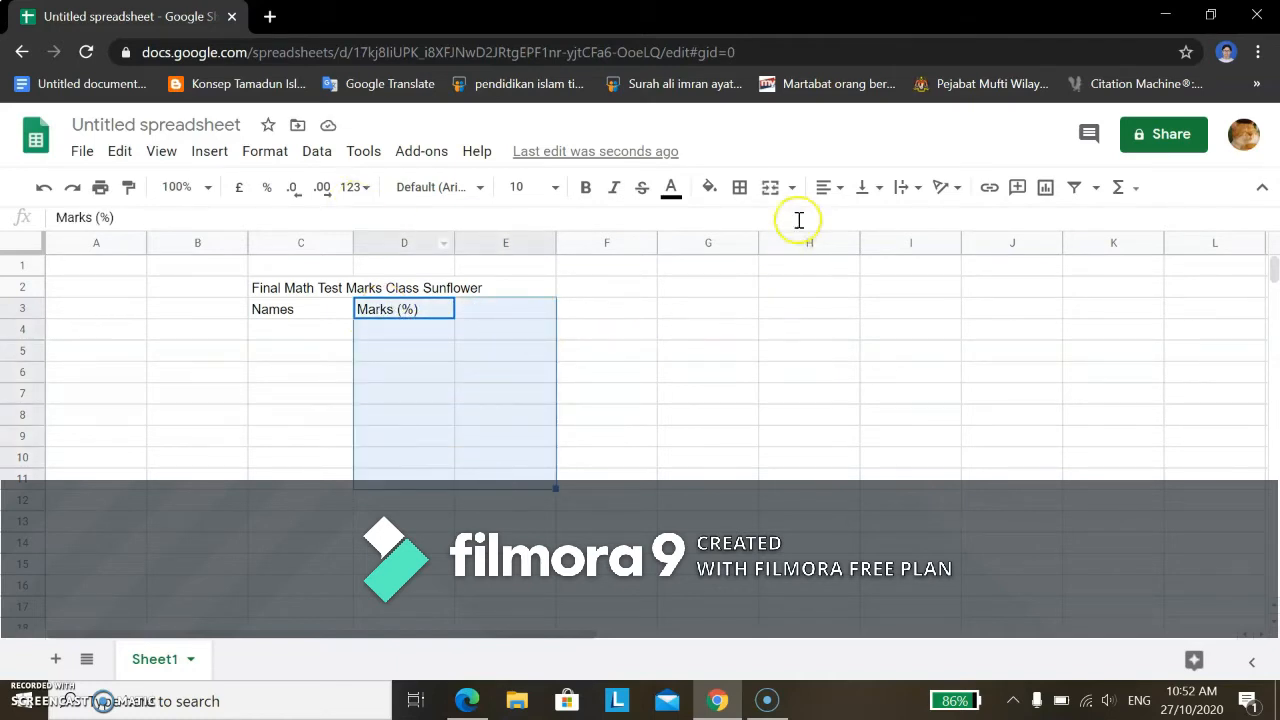
{"action": "left_click", "coordinate": [775, 189]}
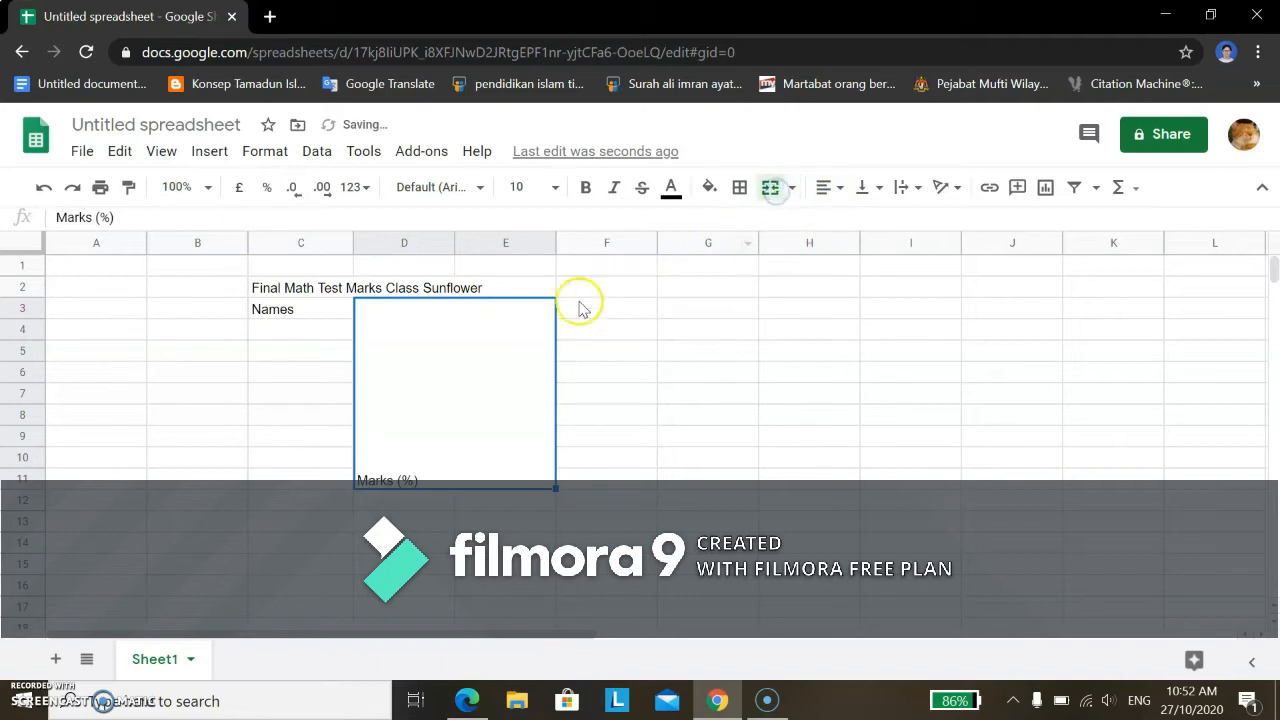
{"action": "left_click", "coordinate": [358, 481]}
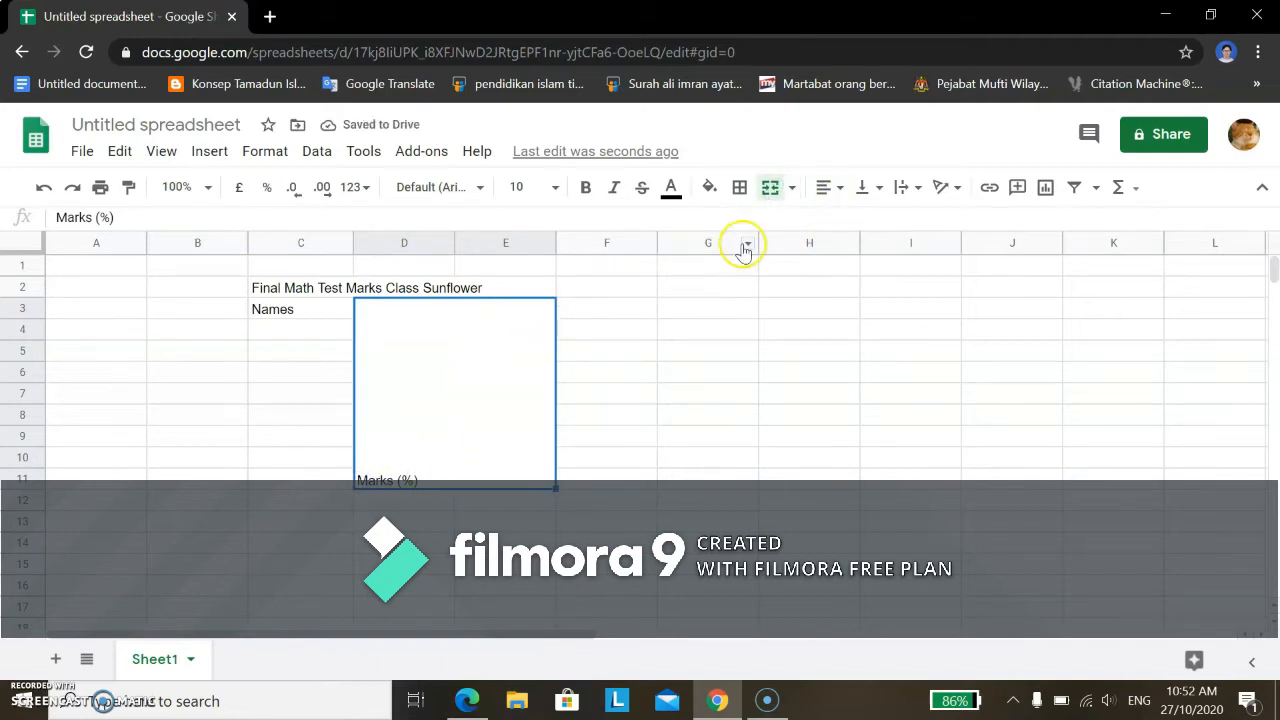
{"action": "left_click", "coordinate": [422, 478]}
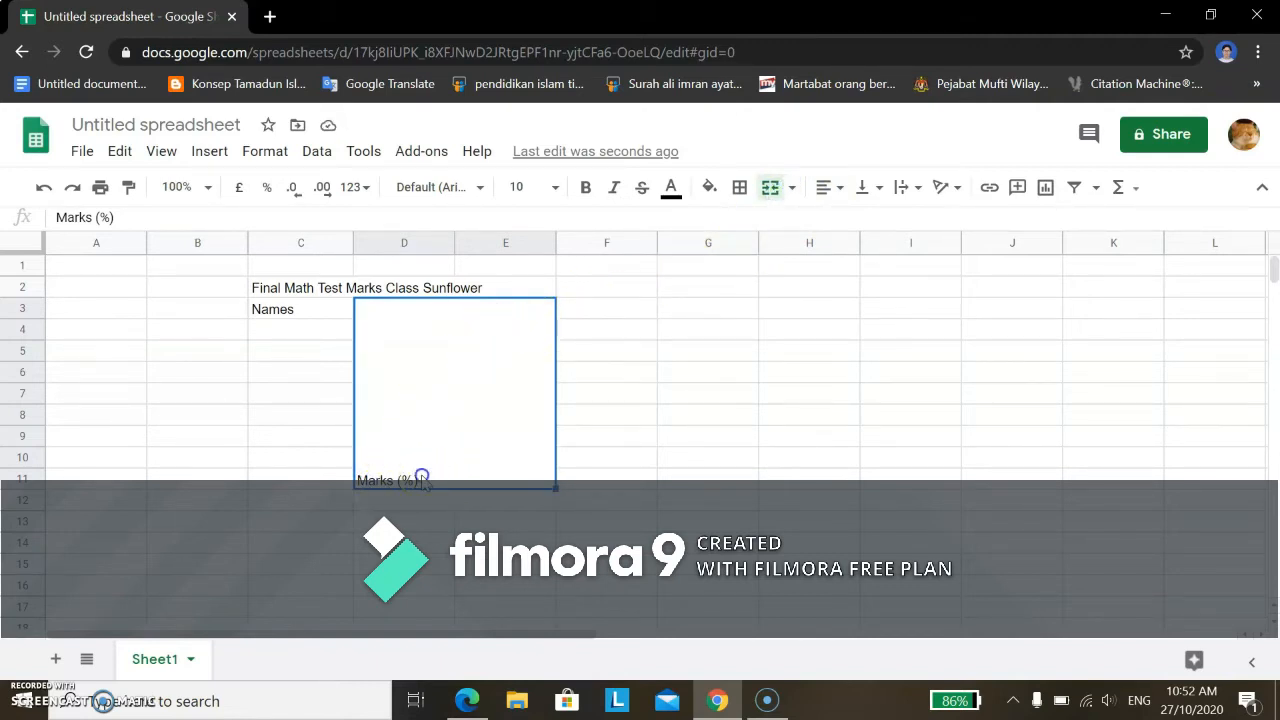
{"action": "left_click", "coordinate": [781, 188]}
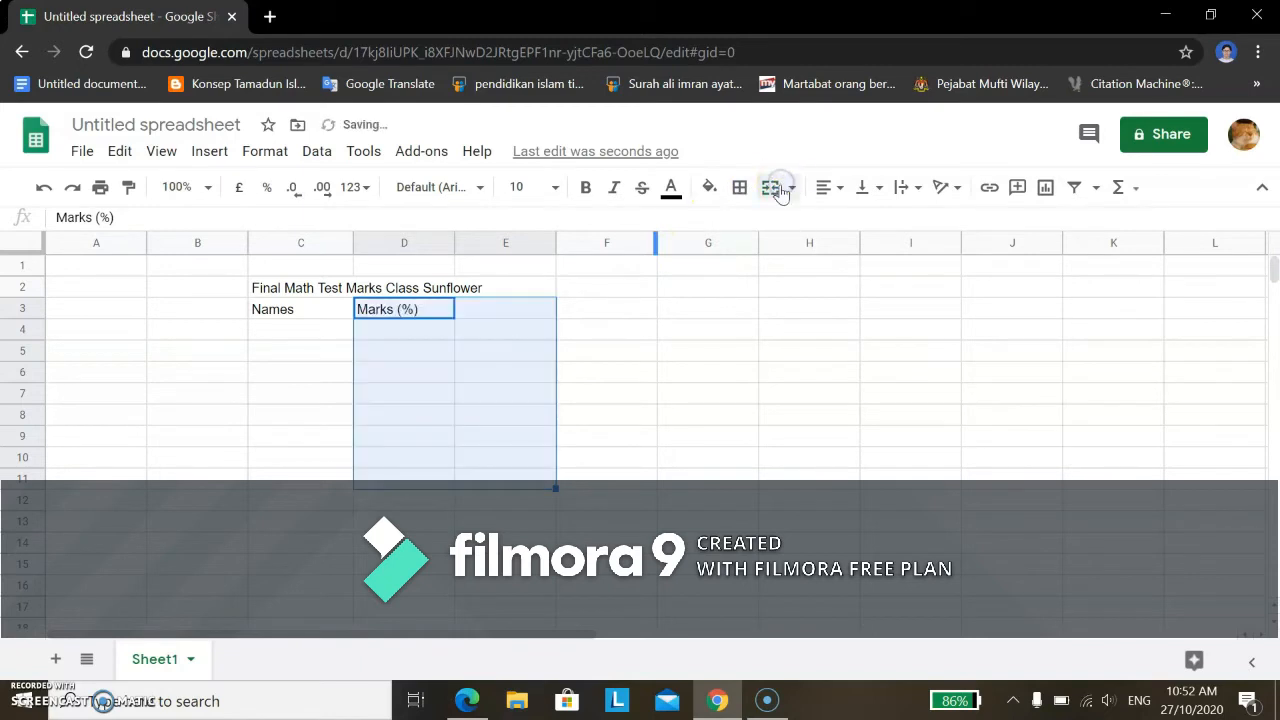
- Merge cells D3 to E11 horizontally so that each row has one cell spanning columns D and E
{"action": "left_click", "coordinate": [791, 190]}
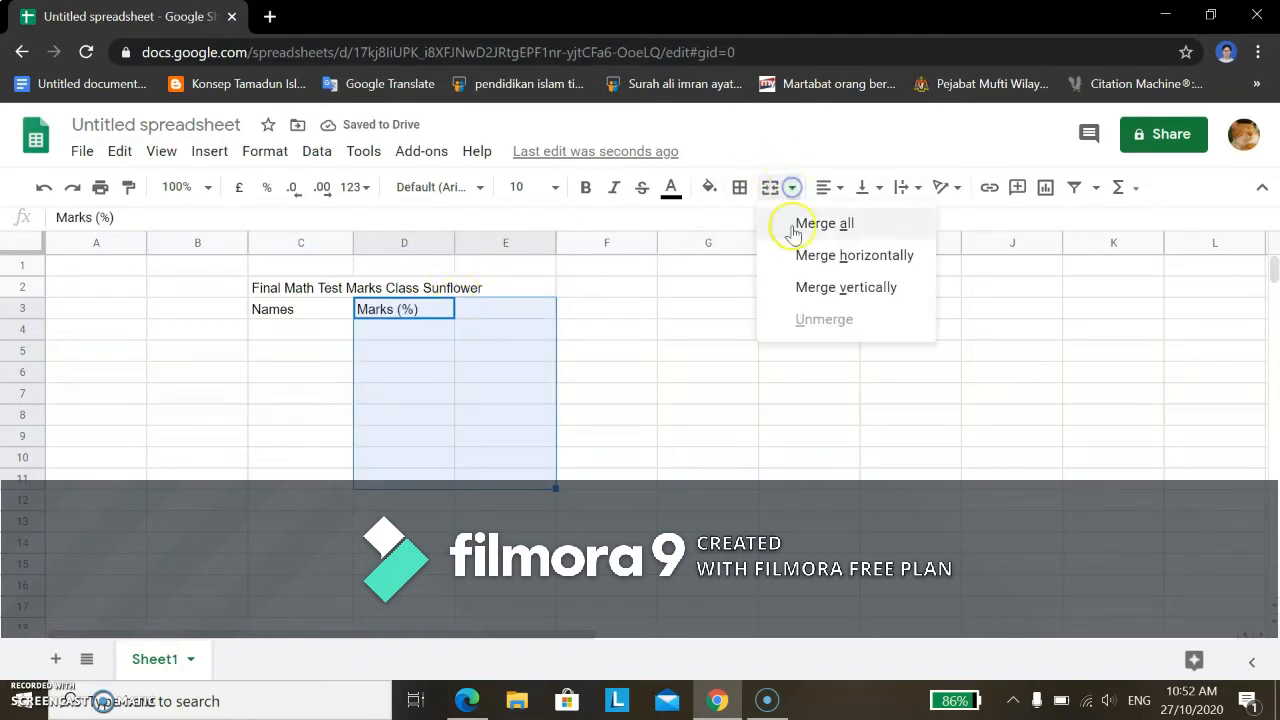
{"action": "left_click", "coordinate": [806, 256]}
{"action": "left_click", "coordinate": [492, 316]}
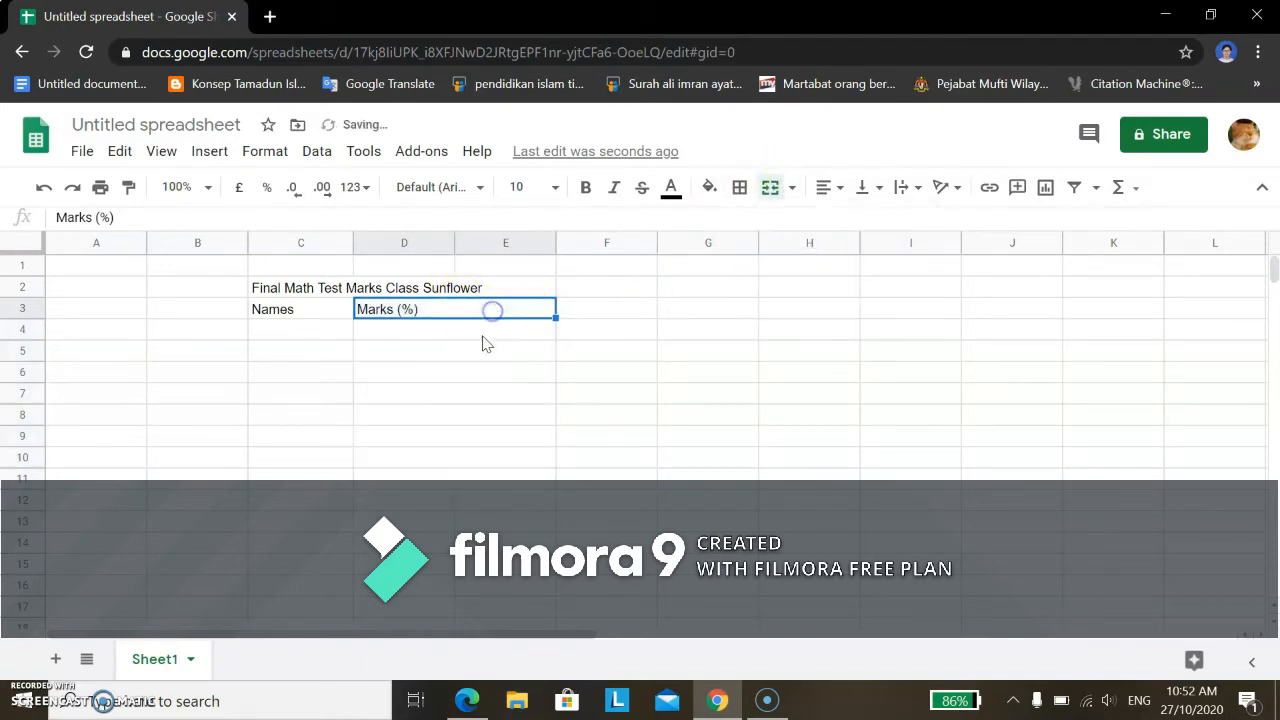
{"action": "left_click", "coordinate": [466, 332]}
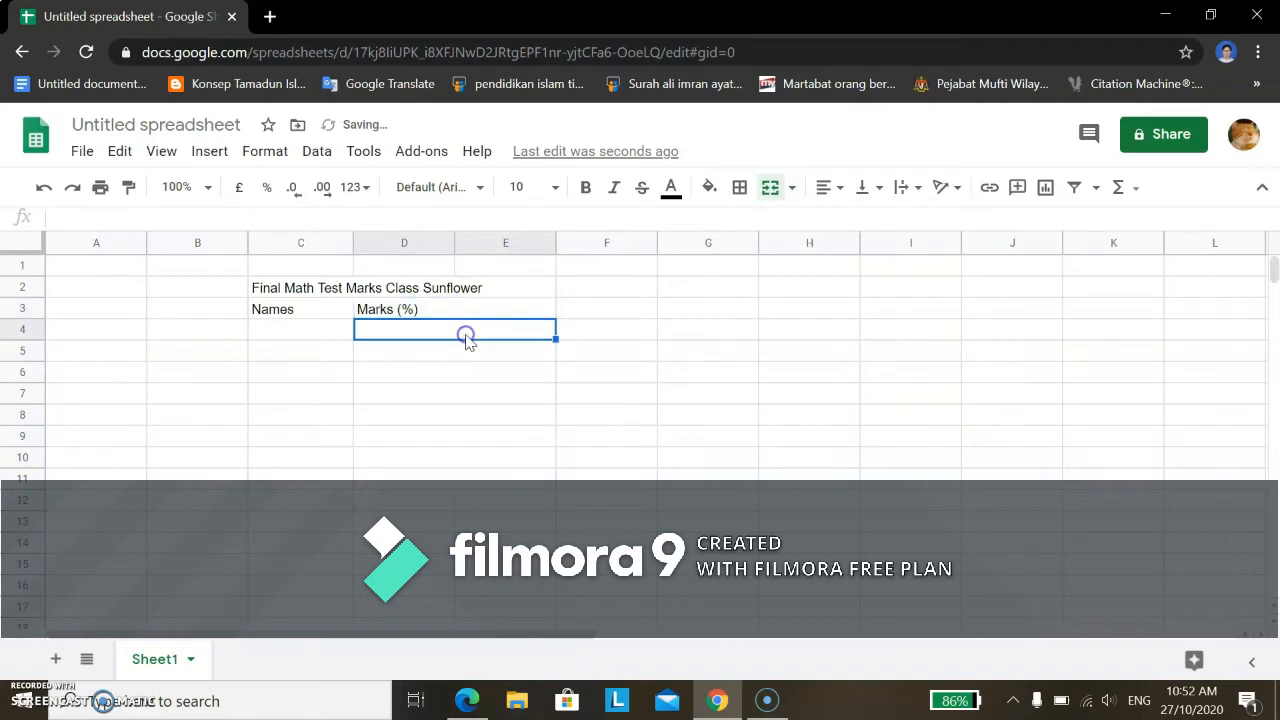
- Fill cells C4 to C11 under Names with AHA, AHI, AHU, AHO, HAHA, HIHI, HUHU and HOHO
{"action": "double_click", "coordinate": [306, 329]}
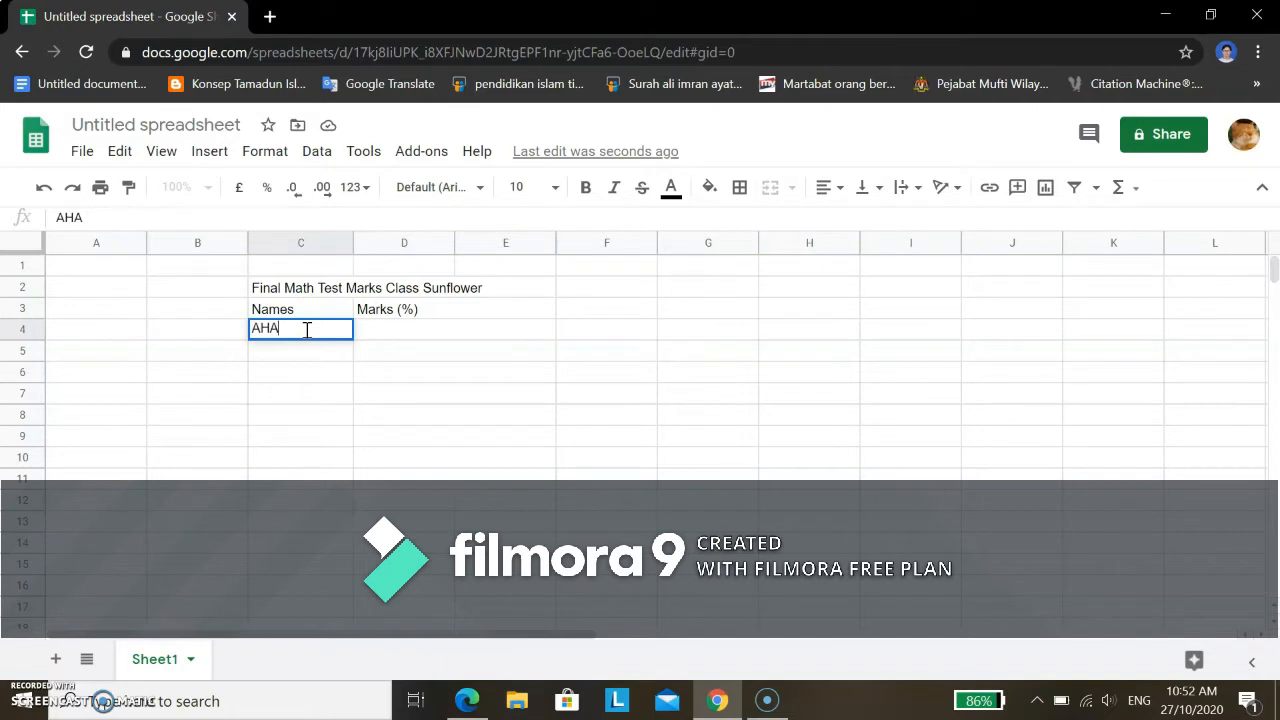
{"action": "key", "text": "Return"}
{"action": "type", "text": "HIH"}
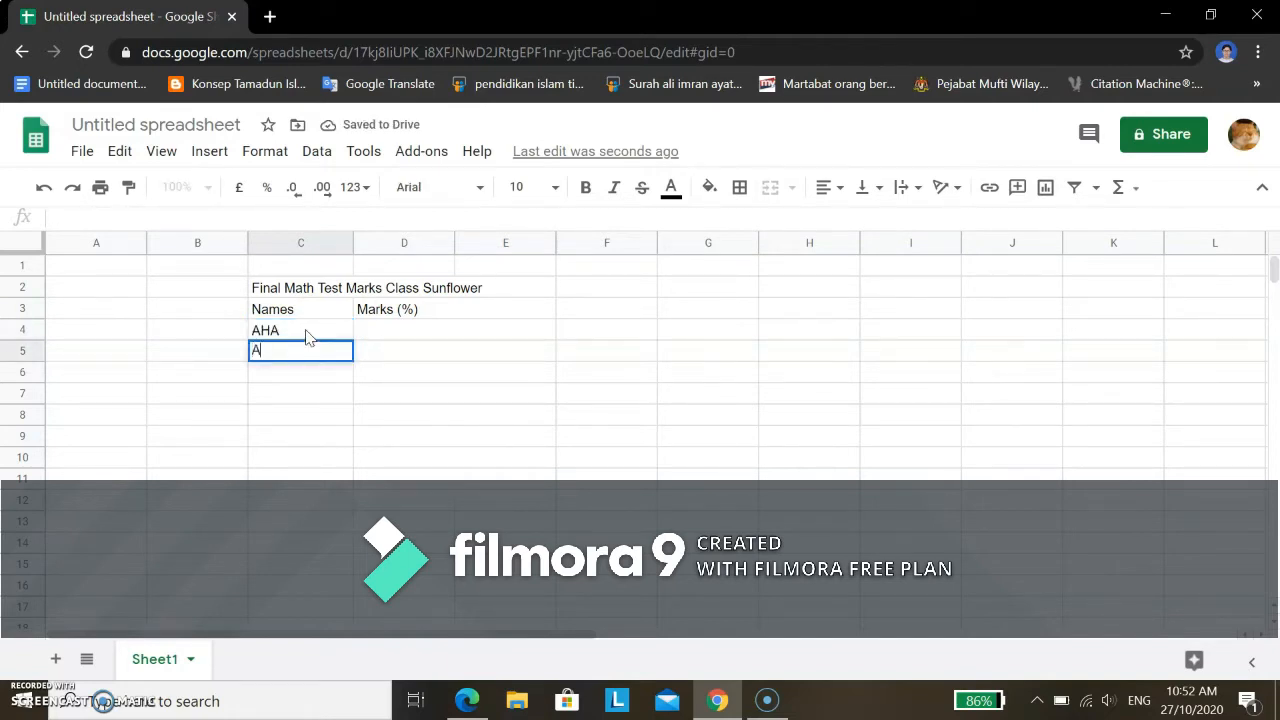
{"action": "type", "text": "HI"}
{"action": "key", "text": "Return"}
{"action": "type", "text": "AHU"}
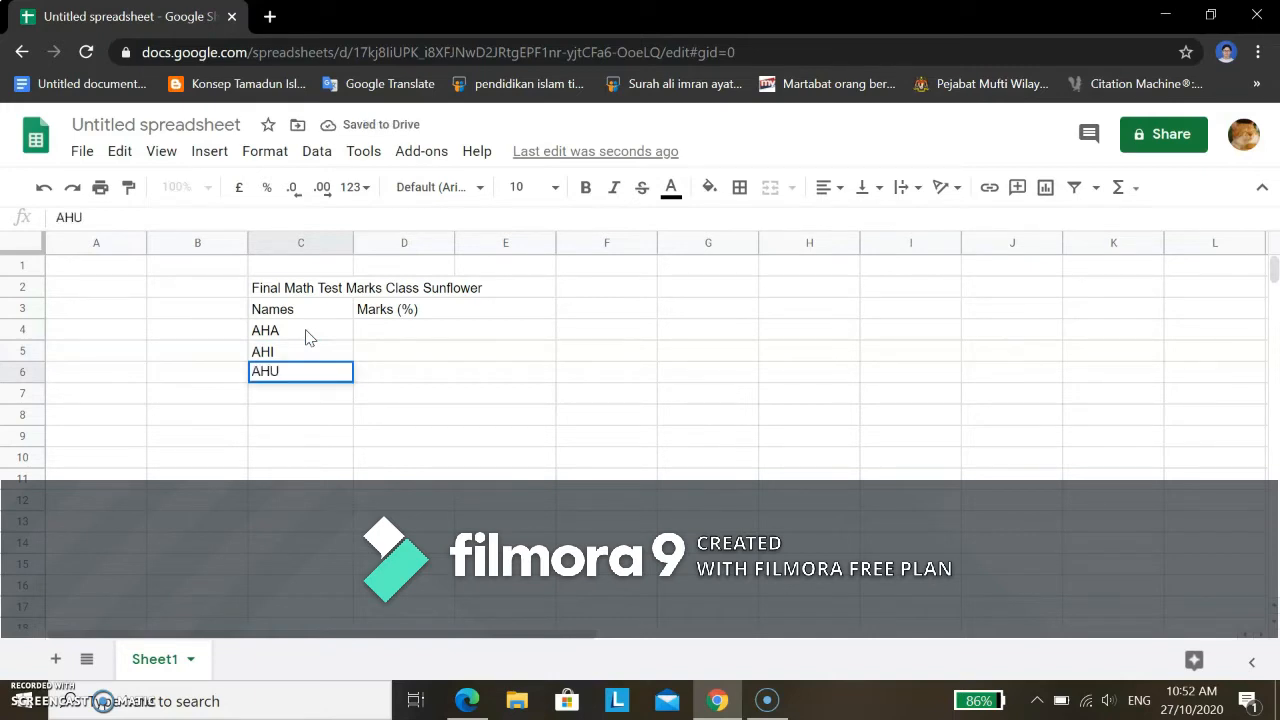
{"action": "key", "text": "Return"}
{"action": "type", "text": "AHO"}
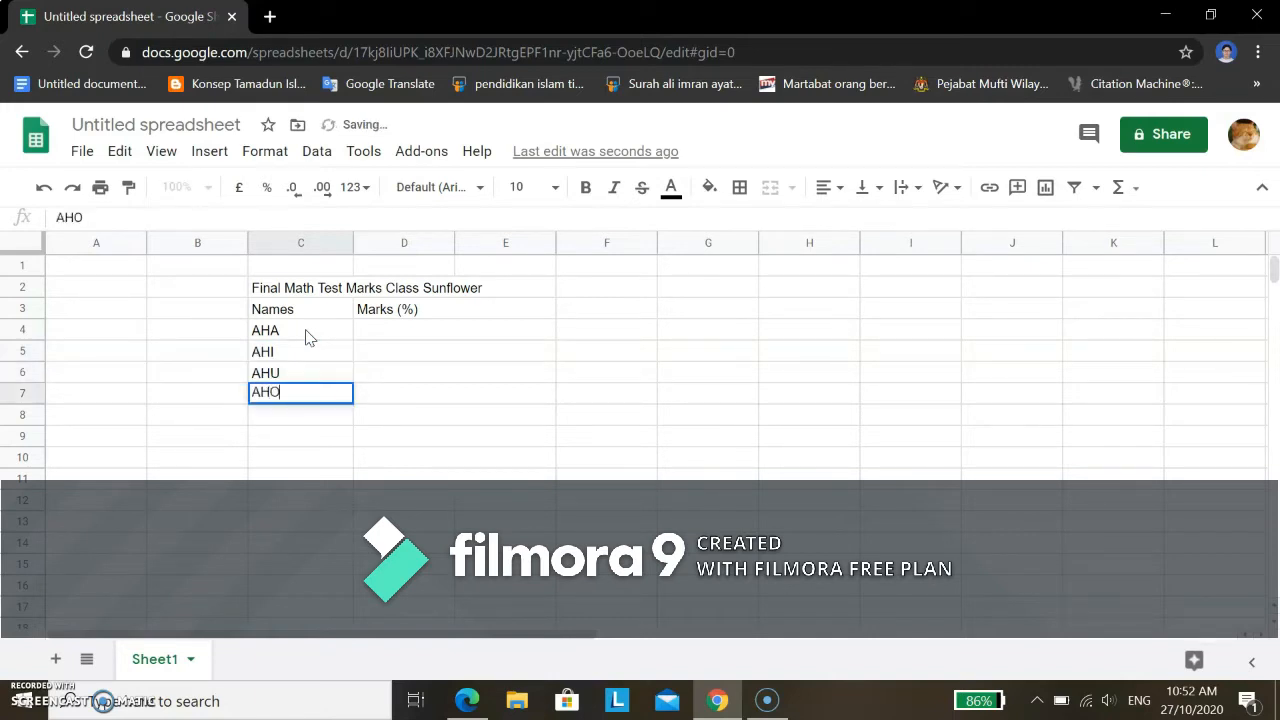
{"action": "key", "text": "Return"}
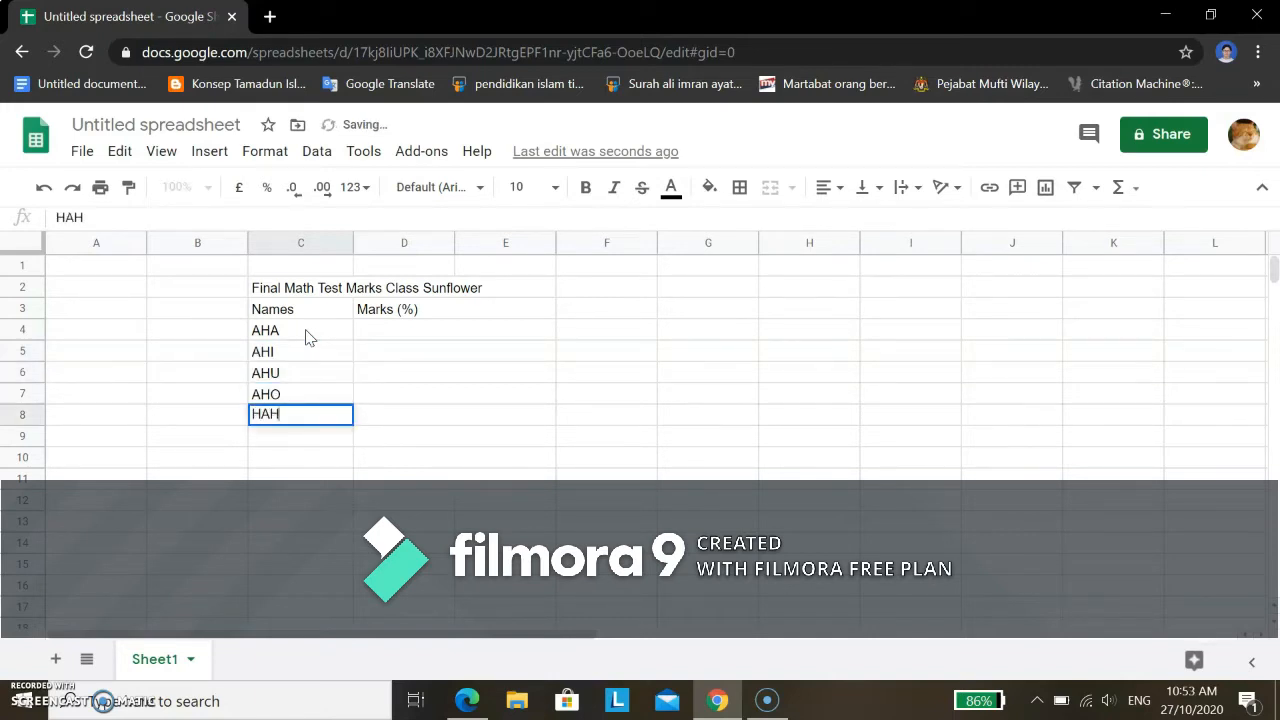
{"action": "key", "text": "Return"}
{"action": "type", "text": "HIHI"}
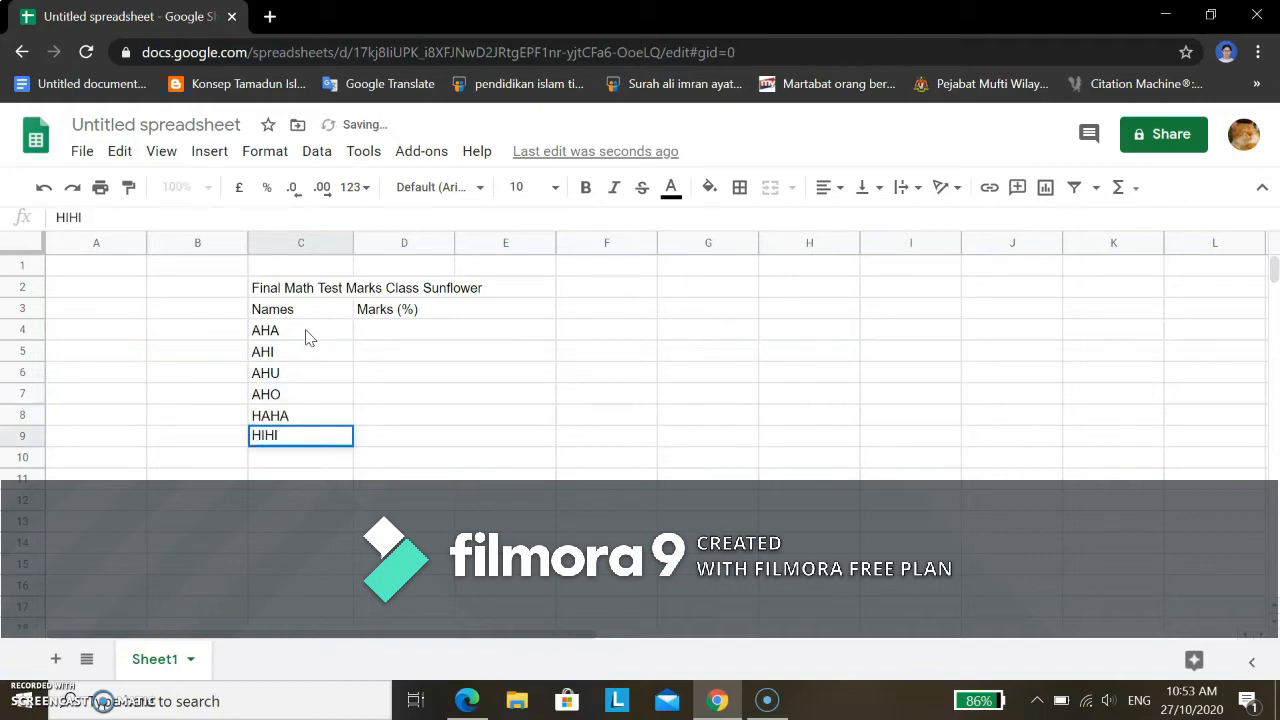
{"action": "key", "text": "Return"}
{"action": "type", "text": "HUHU"}
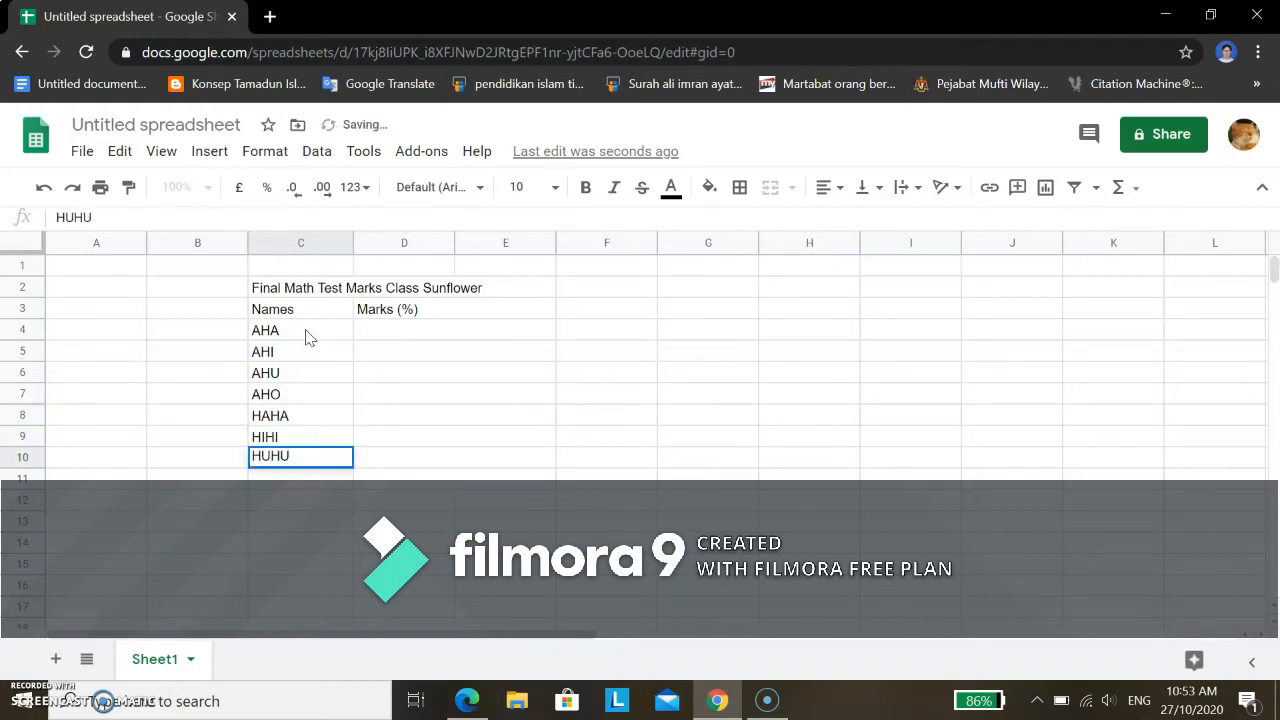
{"action": "key", "text": "Return"}
{"action": "type", "text": "HOHO"}
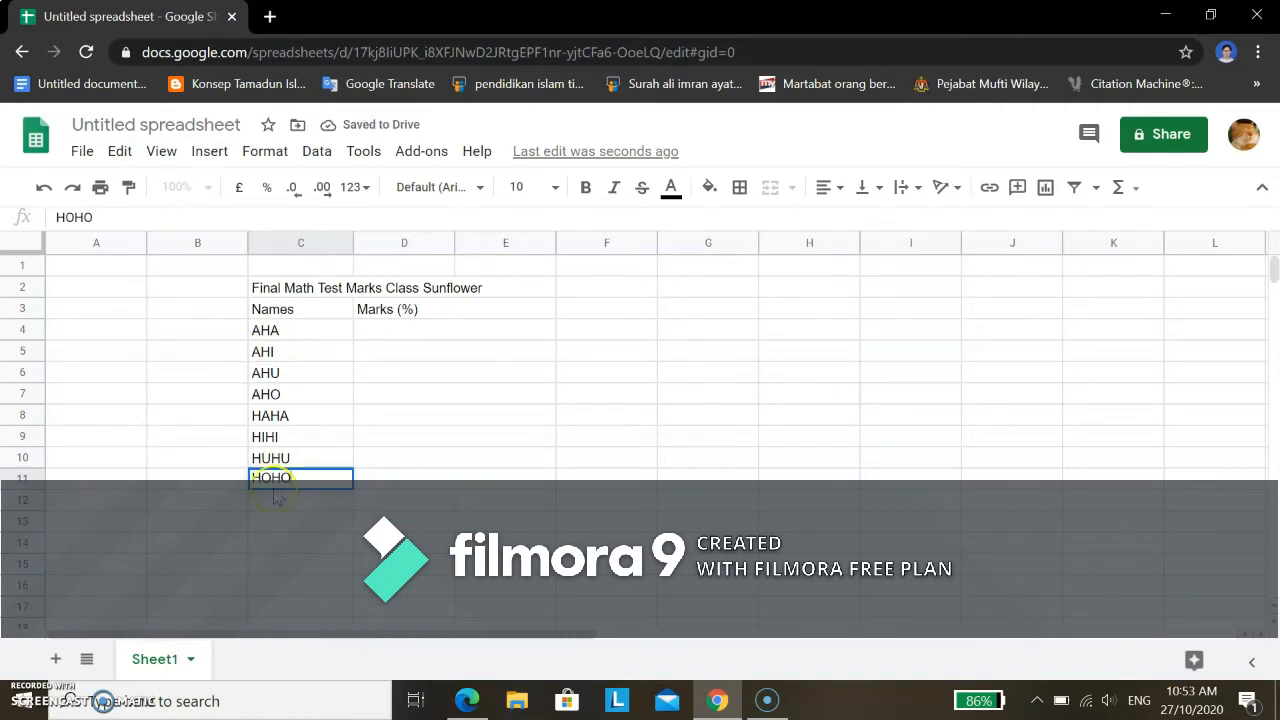
- Fill the merged cells in rows 4 to 11 under Marks (%) with 65, 45, 67, 87, 98, 46, 67 and 86
{"action": "left_click", "coordinate": [449, 327]}
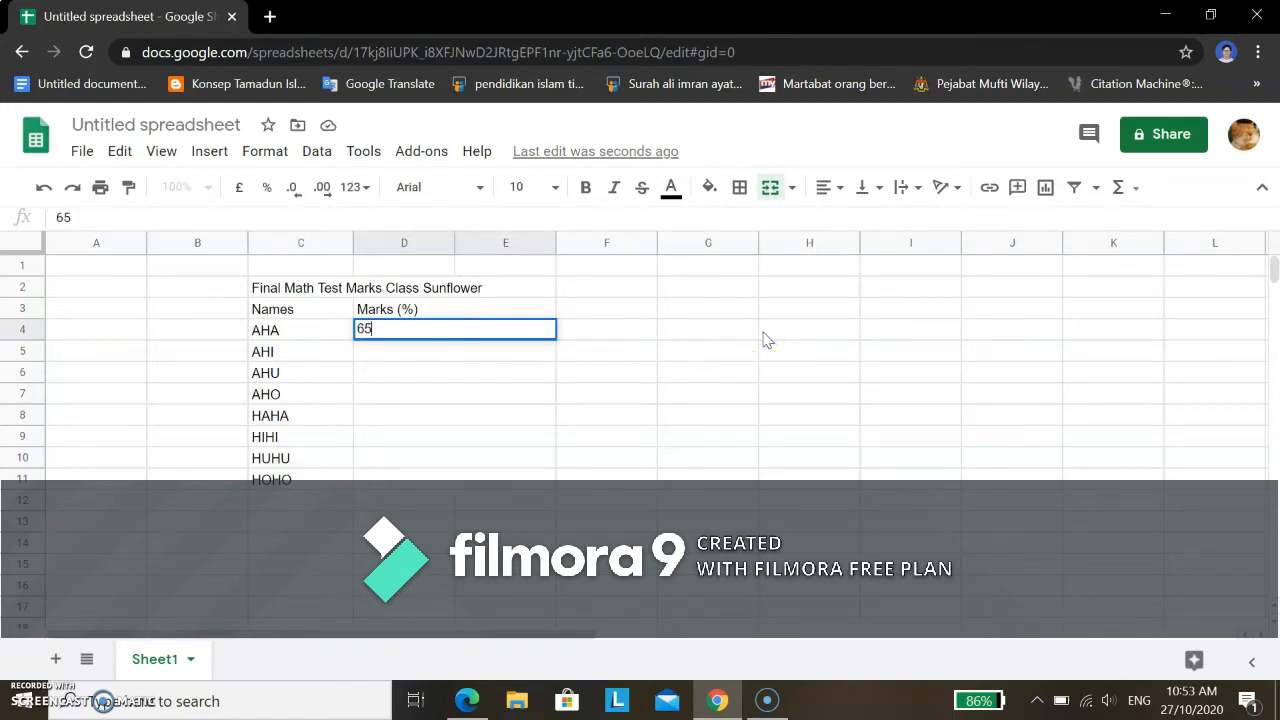
{"action": "key", "text": "Return"}
{"action": "type", "text": "45"}
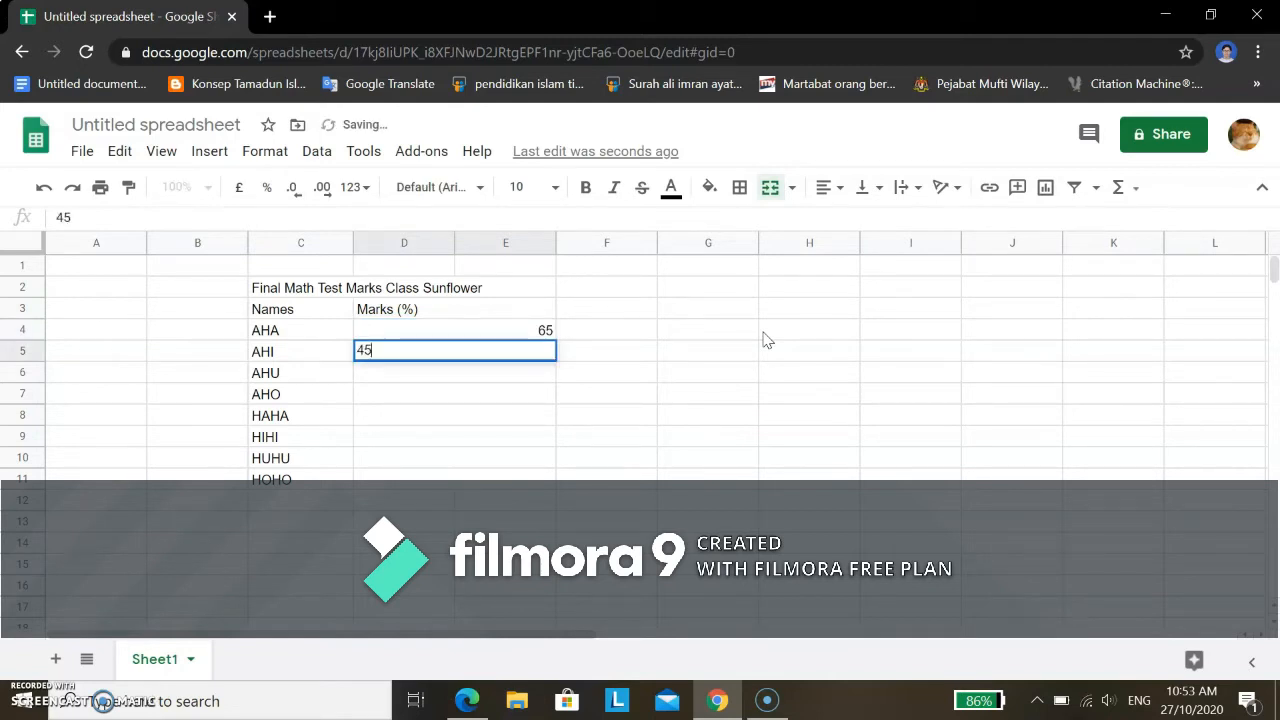
{"action": "key", "text": "Return"}
{"action": "type", "text": "67"}
{"action": "key", "text": "Return"}
{"action": "type", "text": "87"}
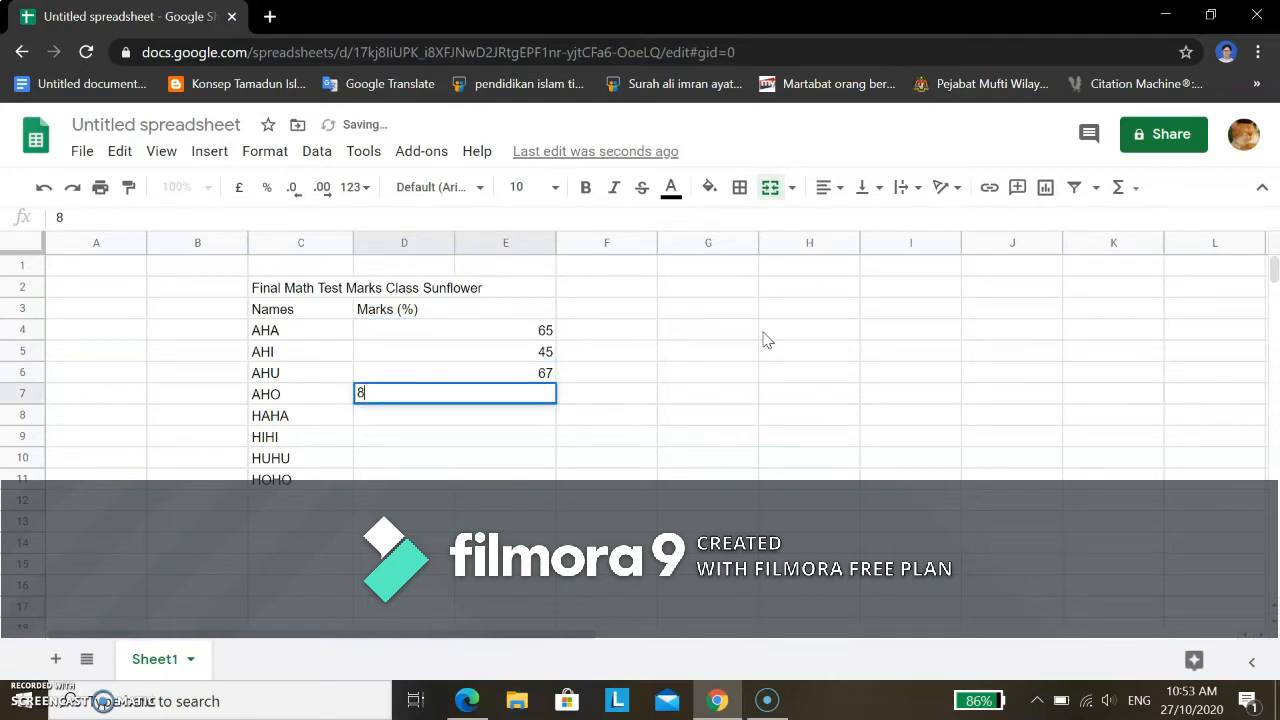
{"action": "key", "text": "Return"}
{"action": "type", "text": "98"}
{"action": "key", "text": "Return"}
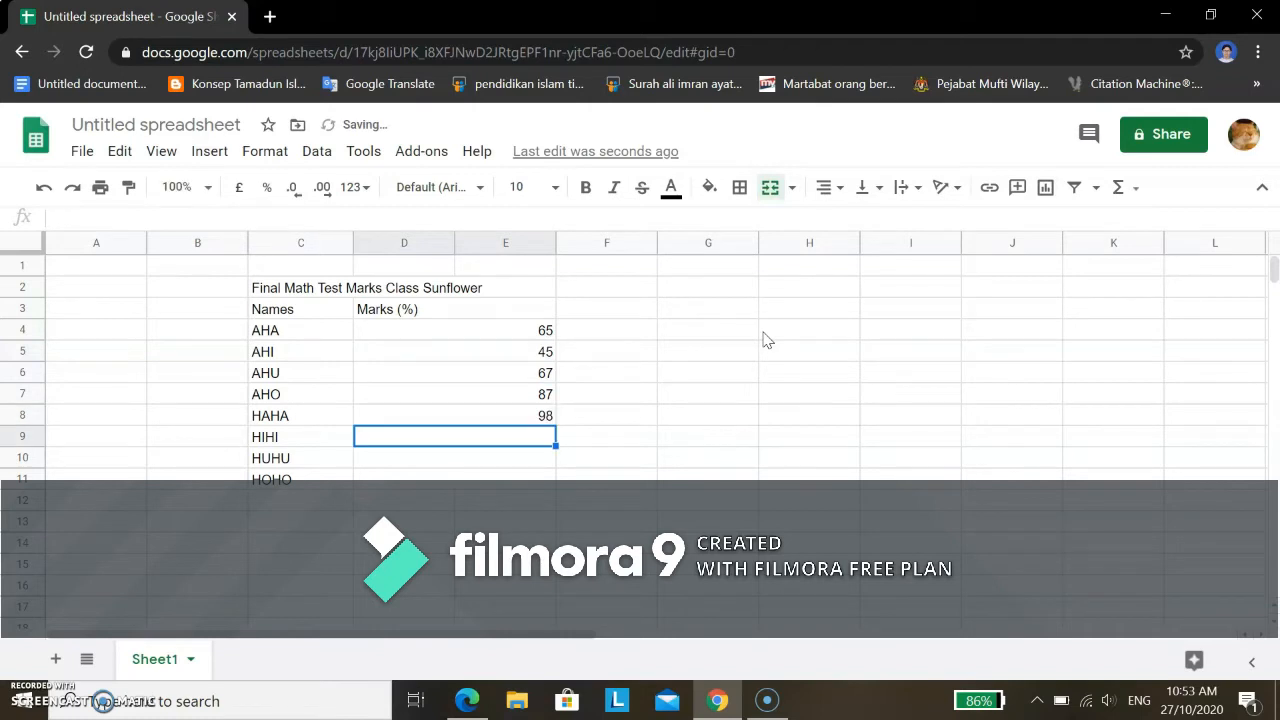
{"action": "type", "text": "46"}
{"action": "key", "text": "Return"}
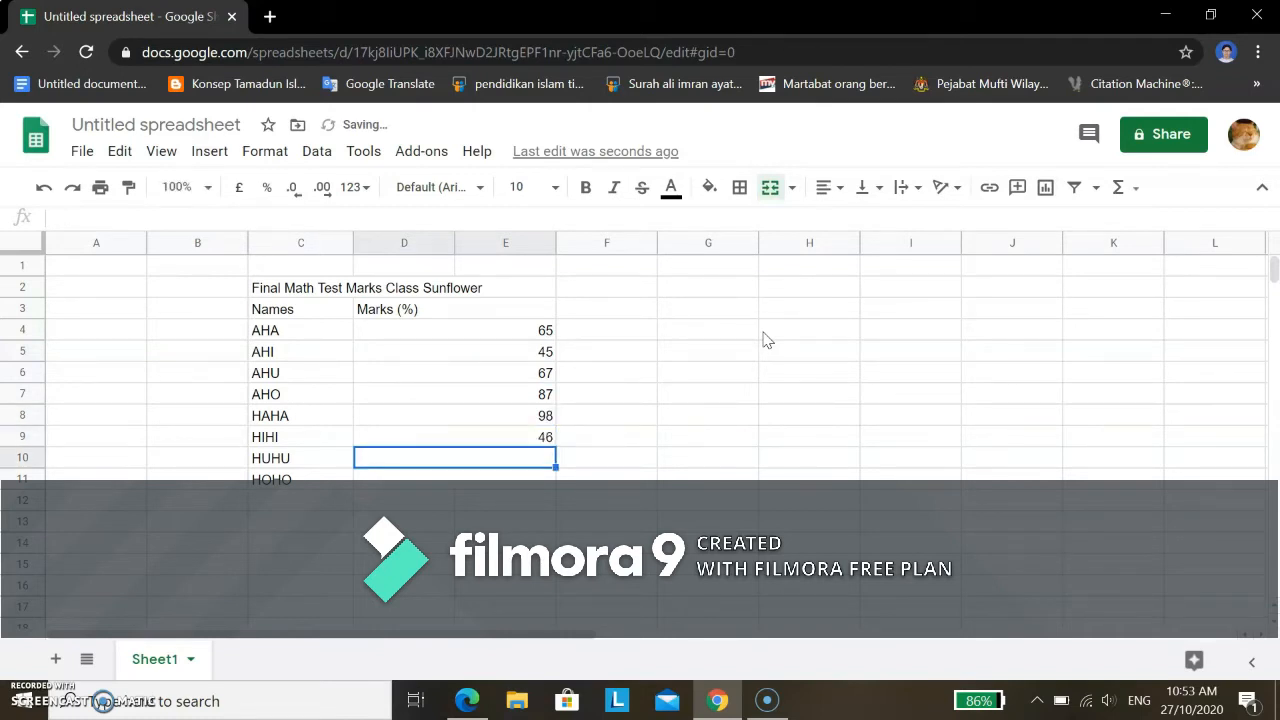
{"action": "type", "text": "67"}
{"action": "key", "text": "Return"}
{"action": "type", "text": "86"}
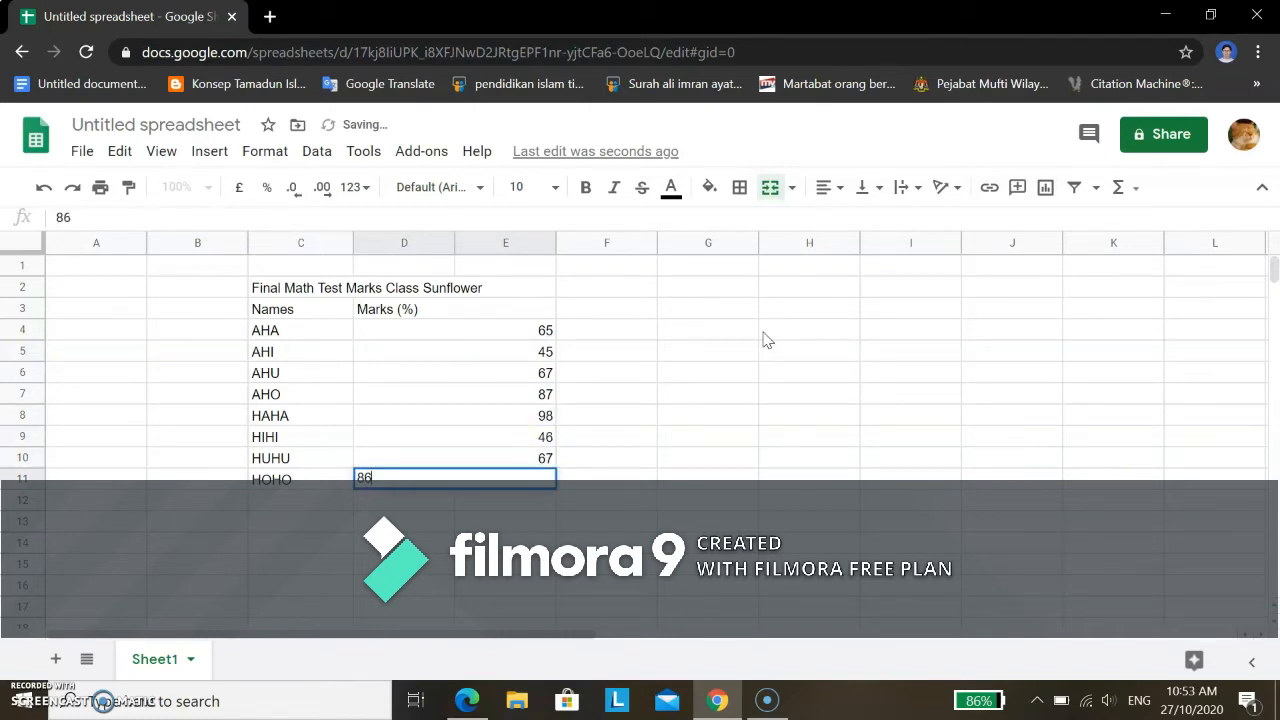
{"action": "key", "text": "Return"}
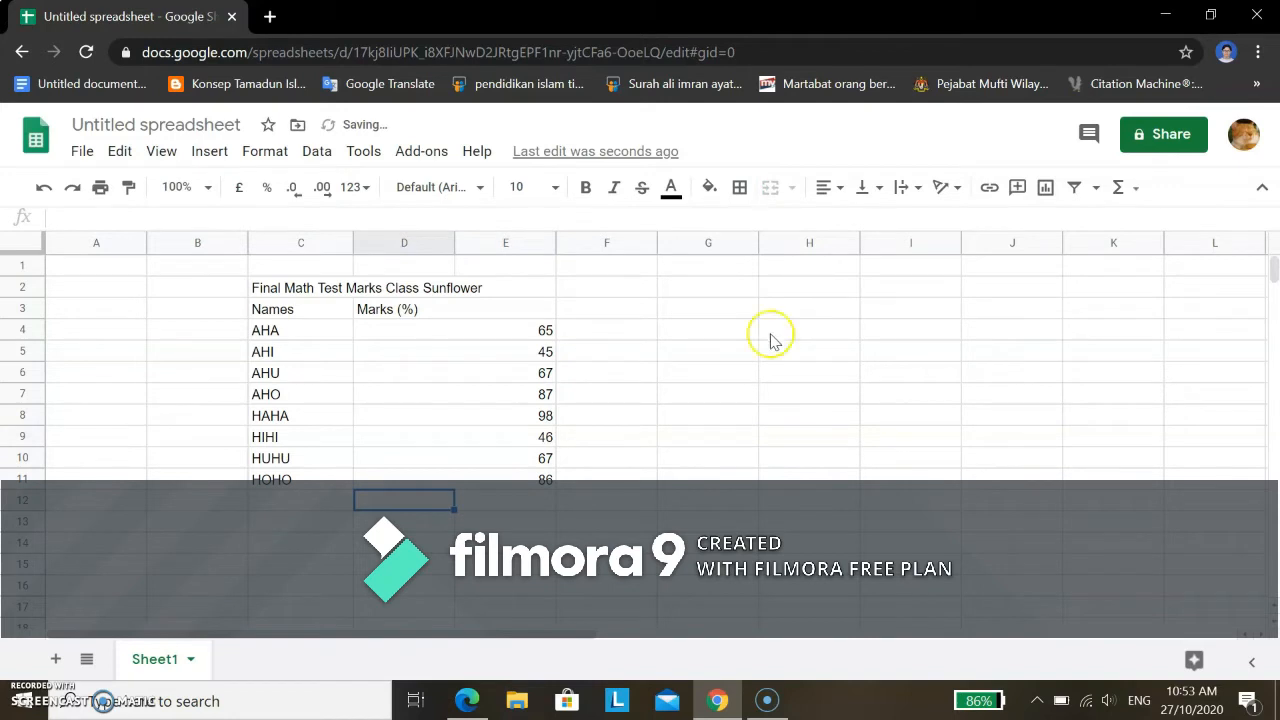
- Centre the contents of the whole marks table, C2 to E11, horizontally
{"action": "left_click", "coordinate": [480, 338]}
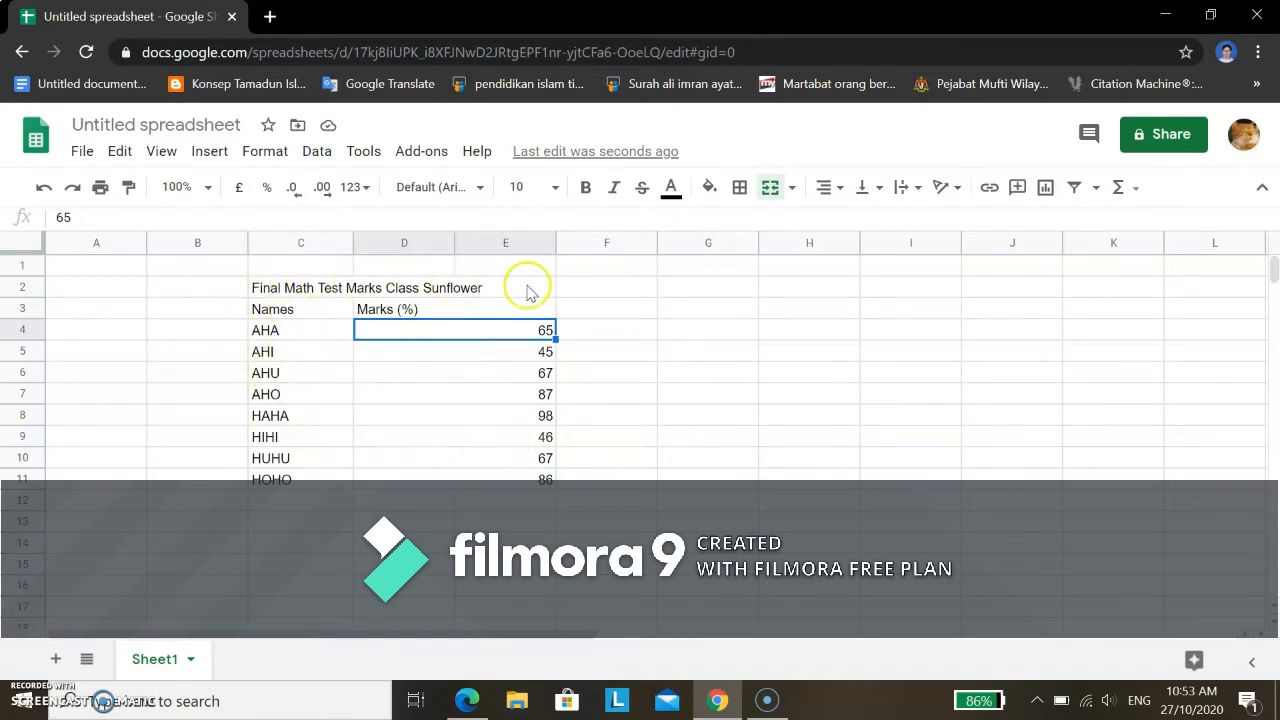
{"action": "left_click", "coordinate": [266, 291]}
{"action": "mouse_move", "coordinate": [283, 293]}
{"action": "left_mouse_down"}
{"action": "mouse_move", "coordinate": [411, 409]}
{"action": "mouse_move", "coordinate": [426, 500]}
{"action": "mouse_move", "coordinate": [434, 489]}
{"action": "left_mouse_up"}
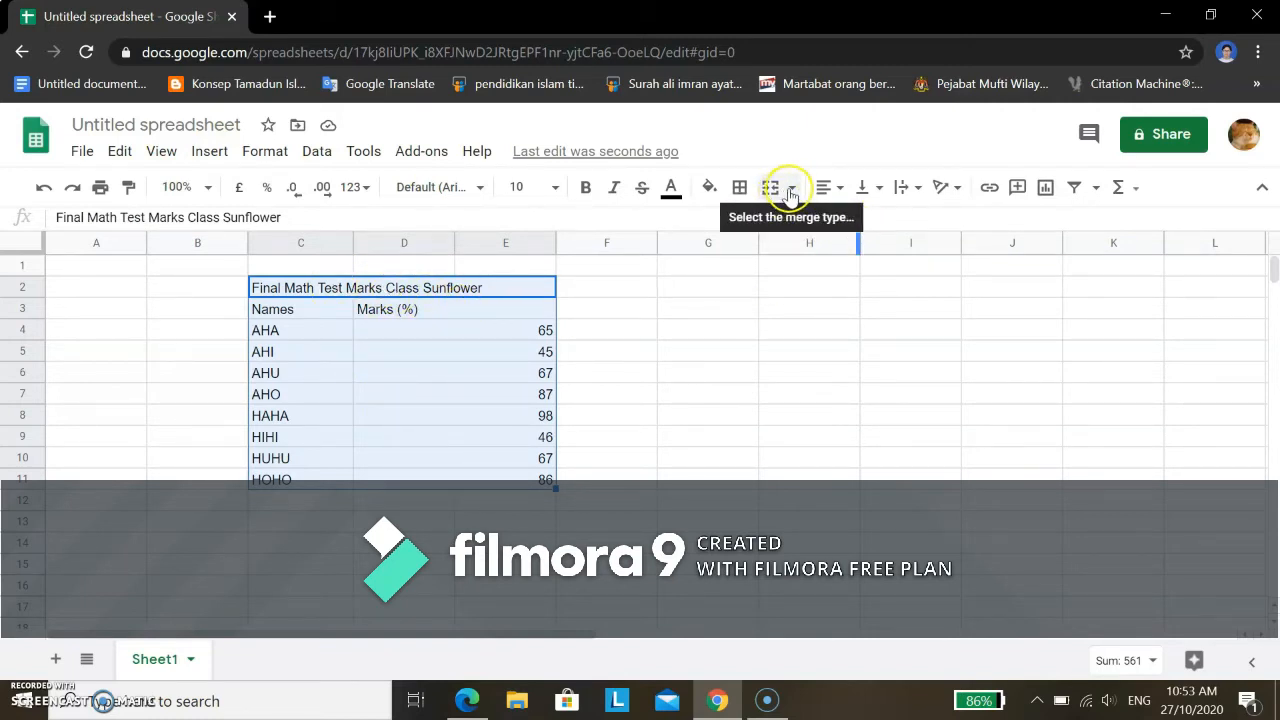
{"action": "left_click", "coordinate": [826, 187]}
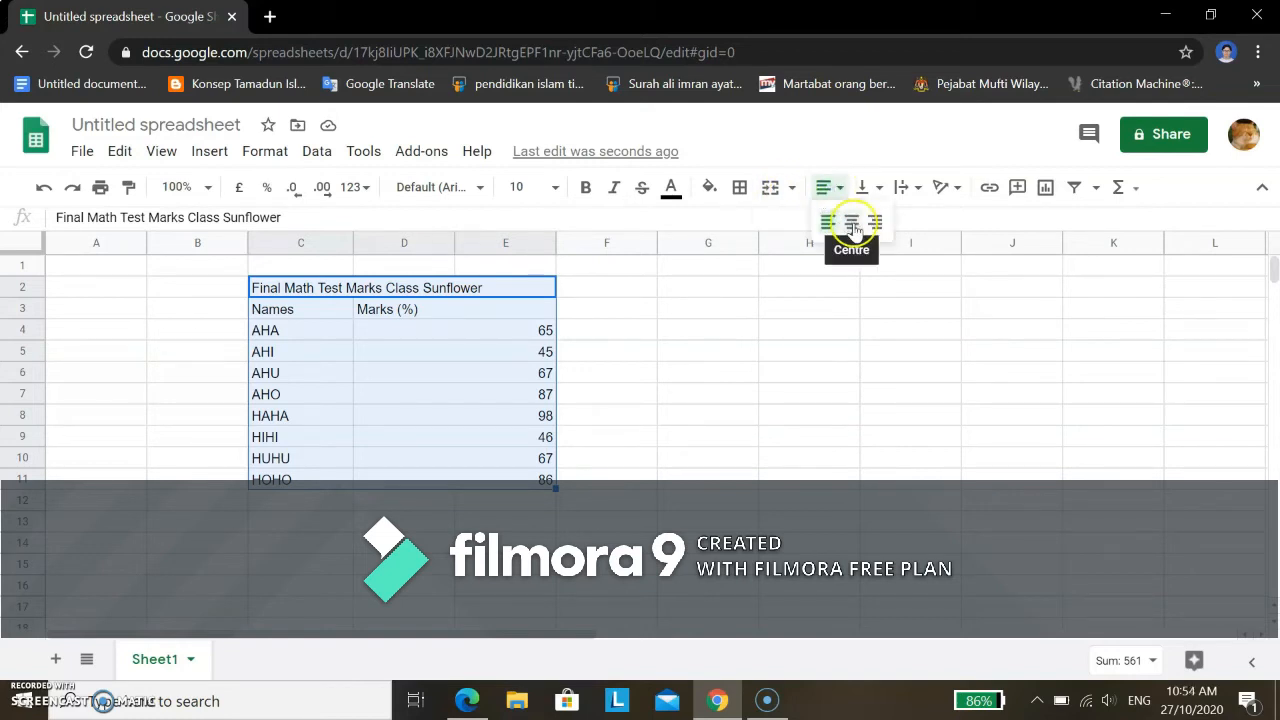
{"action": "left_click", "coordinate": [853, 228]}
{"action": "left_click", "coordinate": [527, 298]}
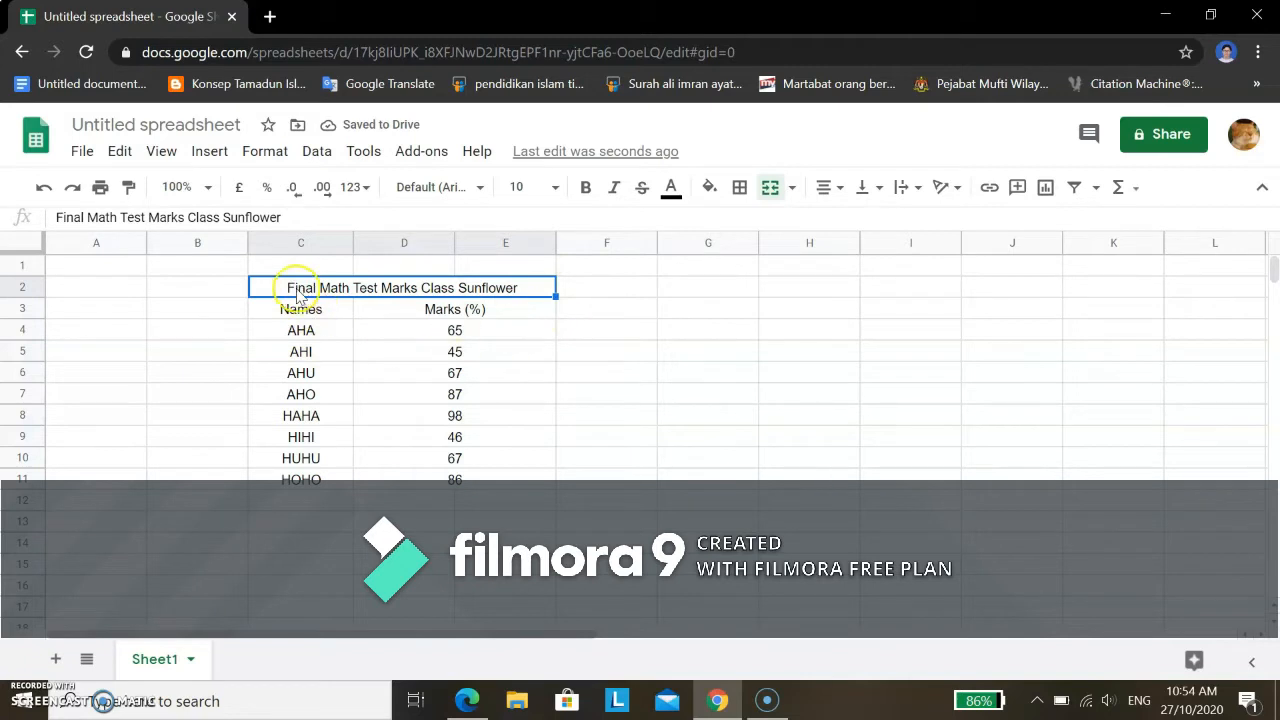
- Add a left border and inner borders to the marks table, C2 to E11
{"action": "left_click_drag", "start_coordinate": [285, 292], "coordinate": [421, 484]}
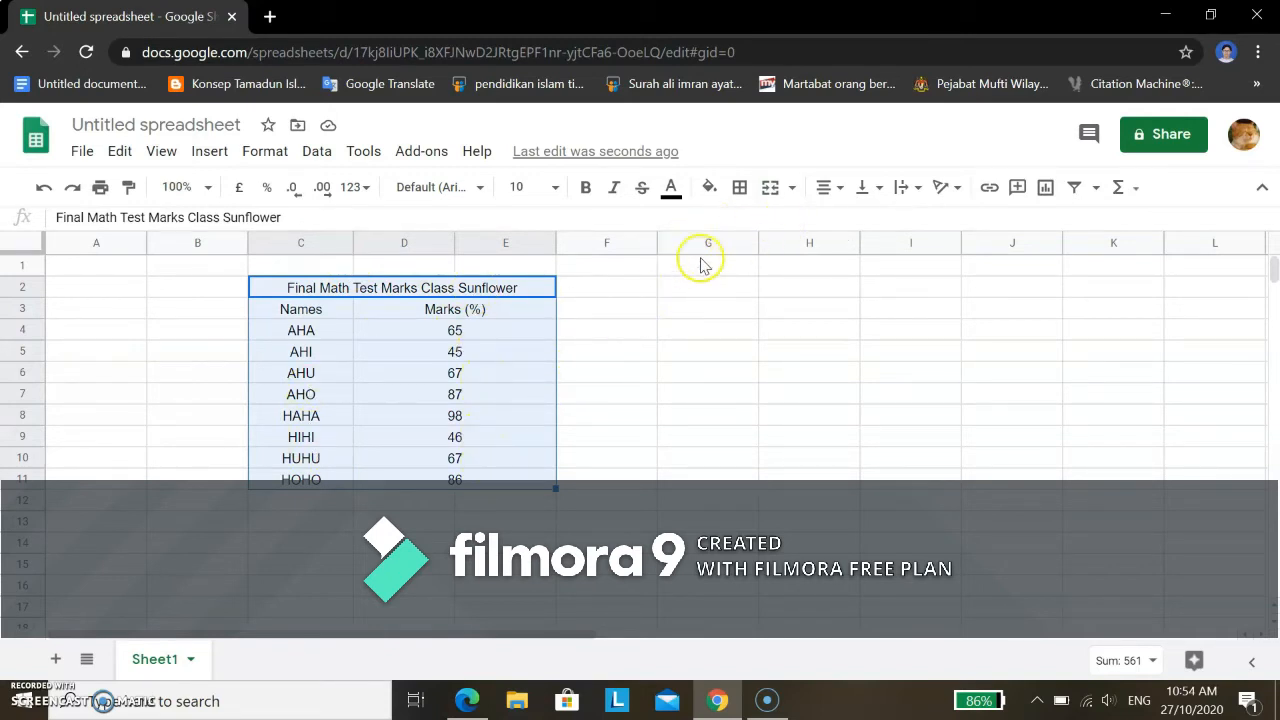
{"action": "left_click", "coordinate": [740, 188]}
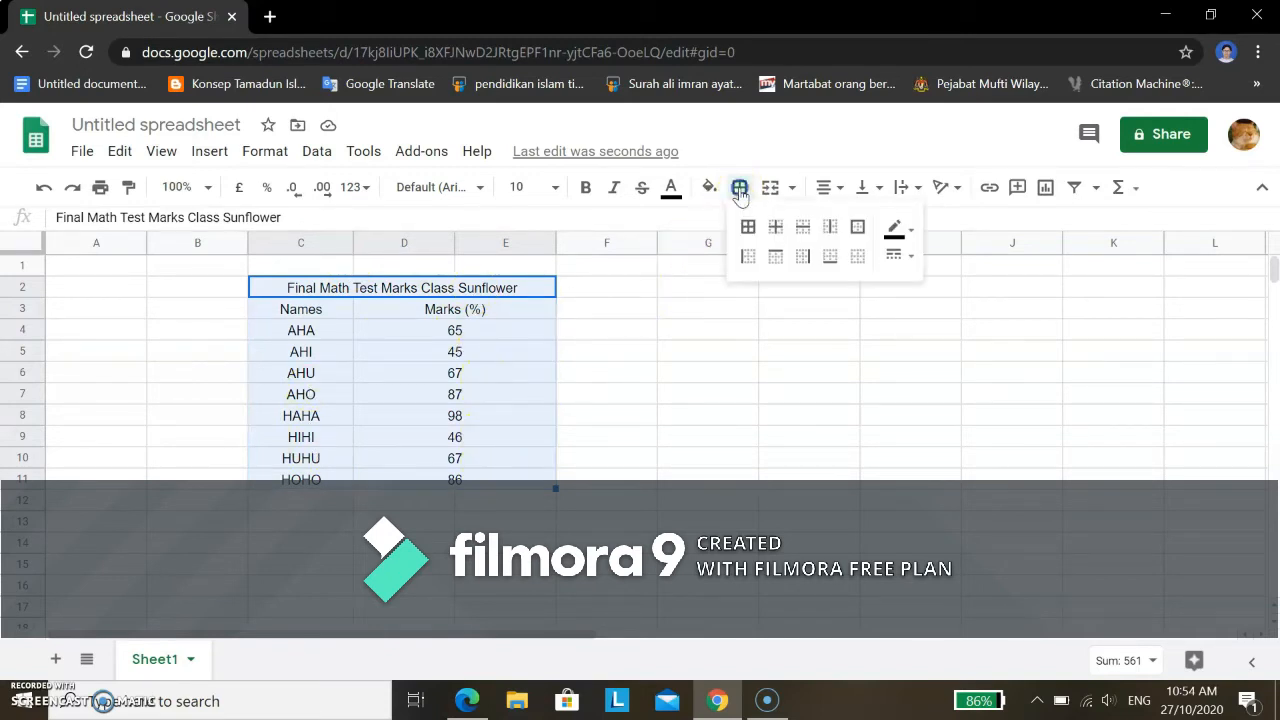
{"action": "left_click", "coordinate": [752, 257]}
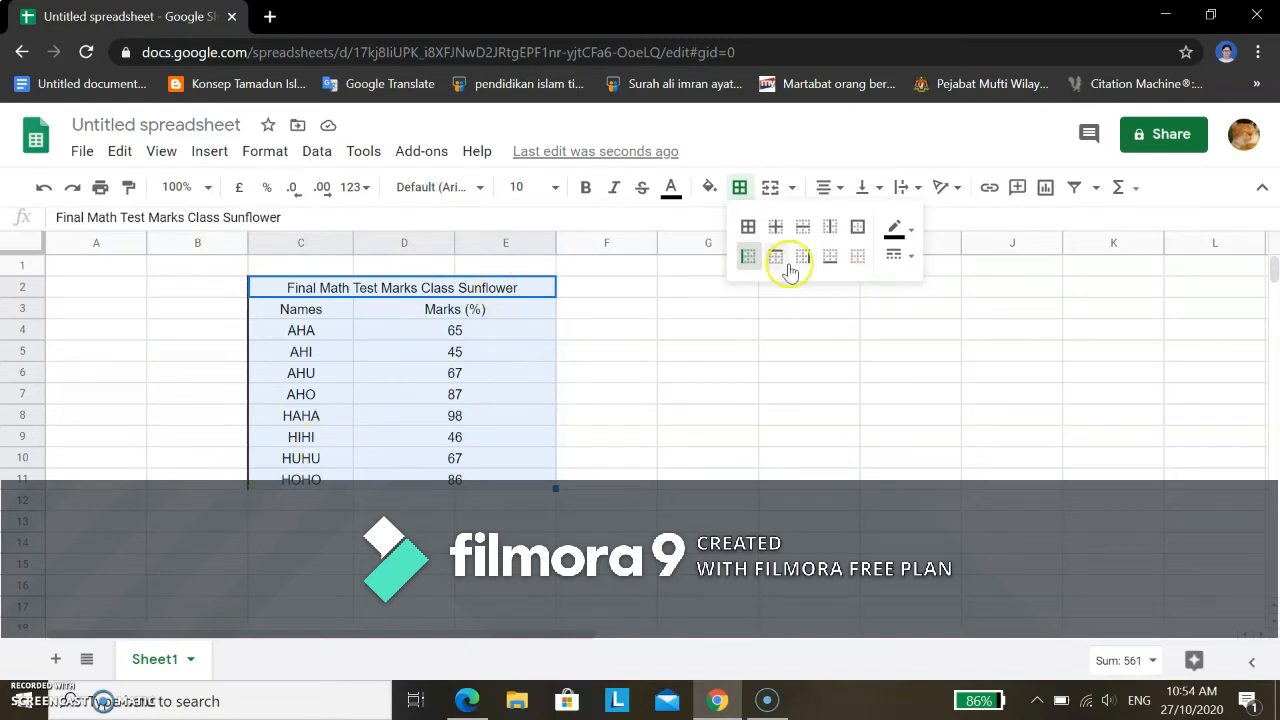
{"action": "left_click", "coordinate": [776, 231]}
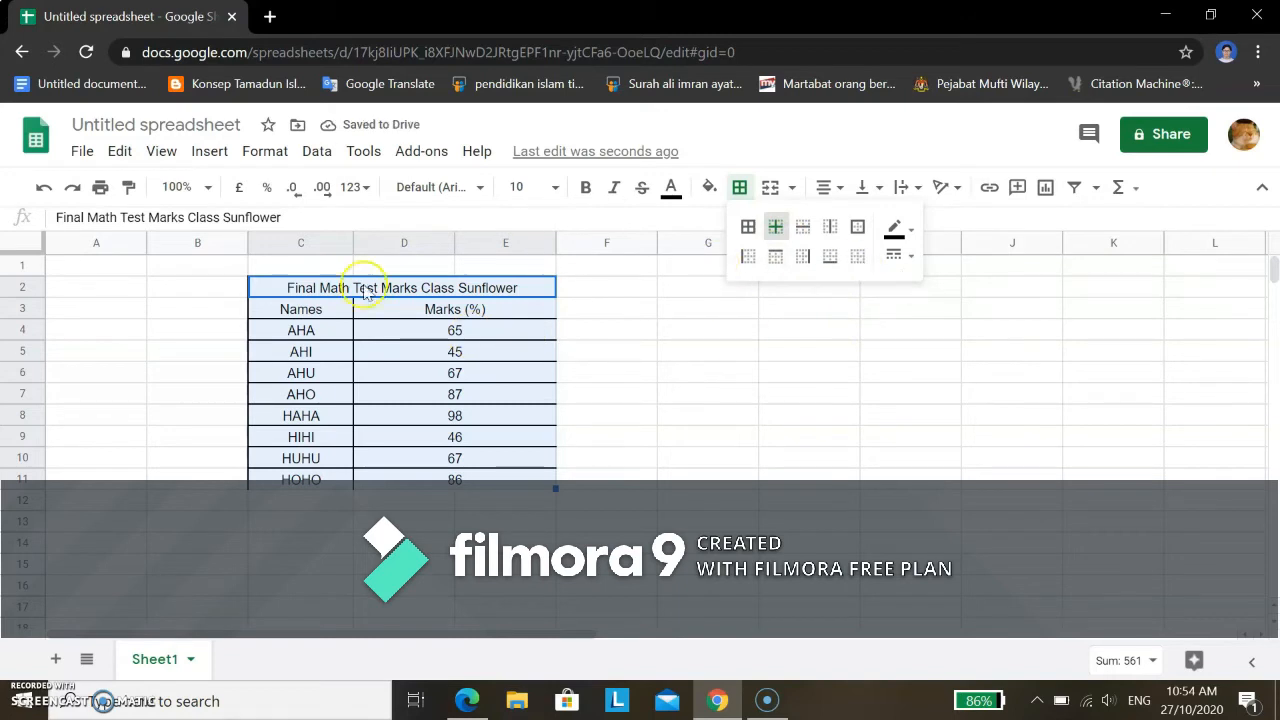
{"action": "left_click", "coordinate": [623, 374]}
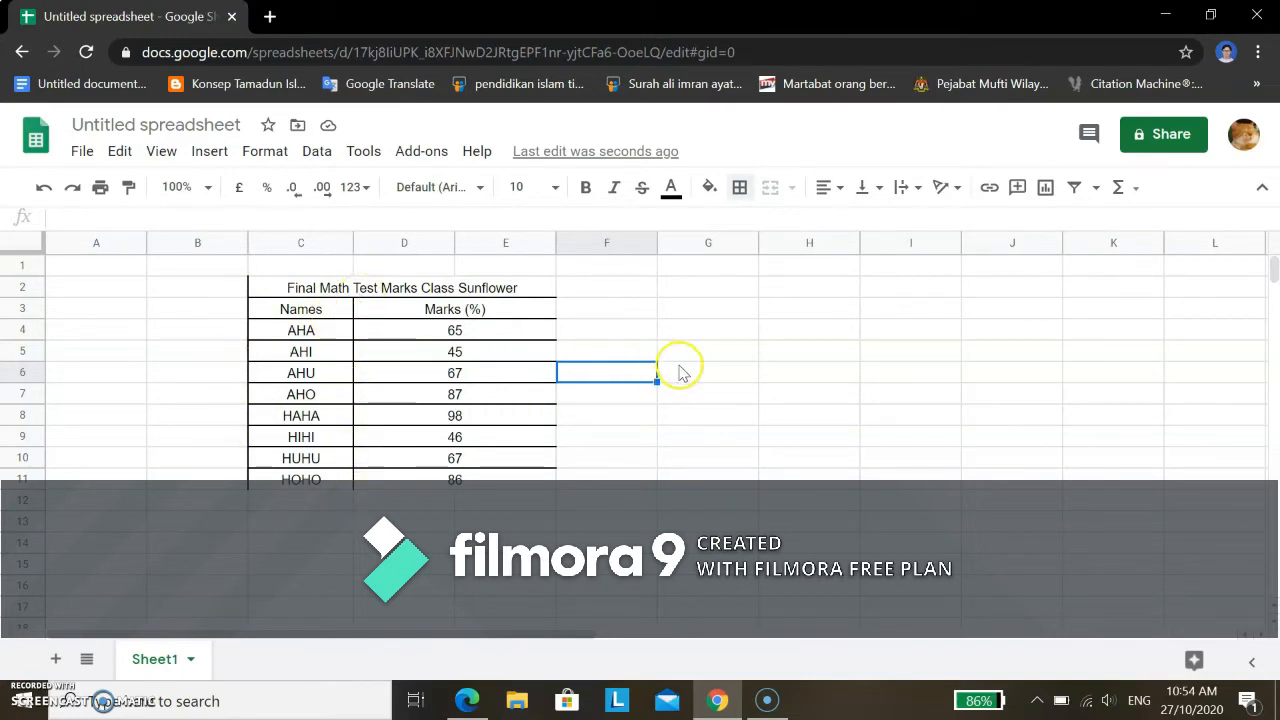
- Add a bottom border to the marks table, C2 to E11
{"action": "left_click_drag", "start_coordinate": [289, 287], "coordinate": [494, 474]}
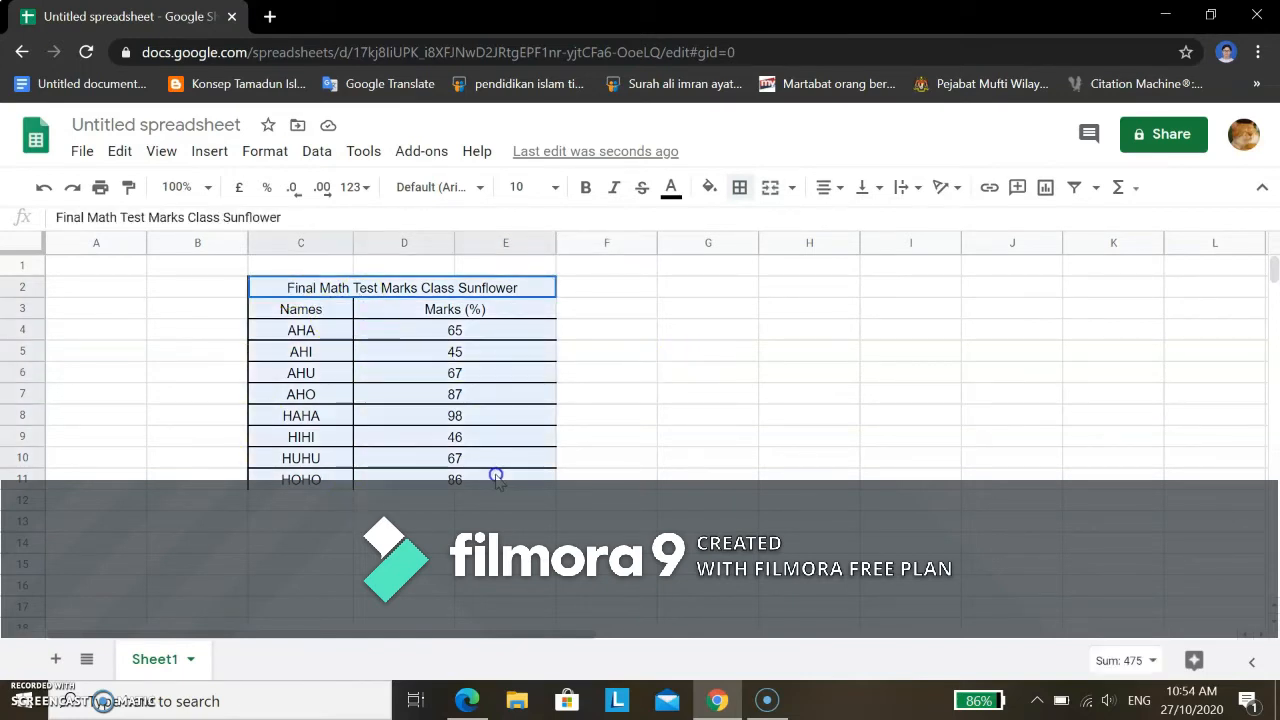
{"action": "left_click", "coordinate": [745, 187]}
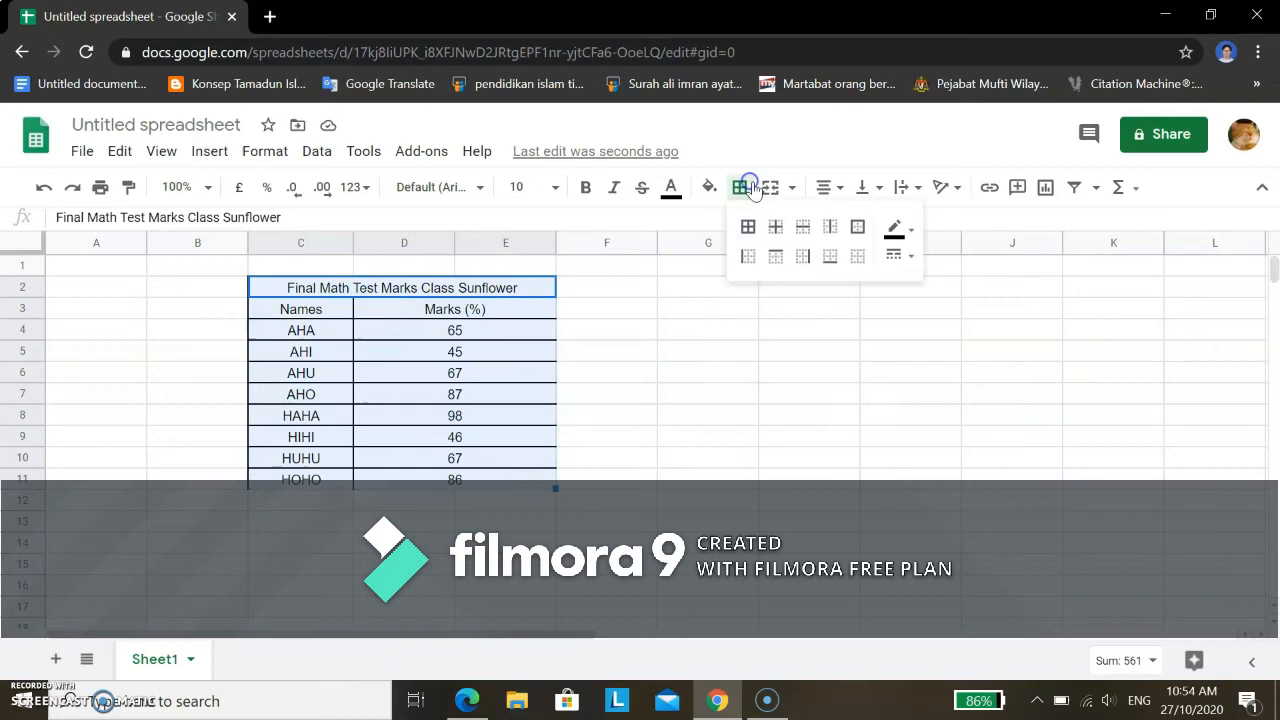
{"action": "left_click", "coordinate": [828, 258]}
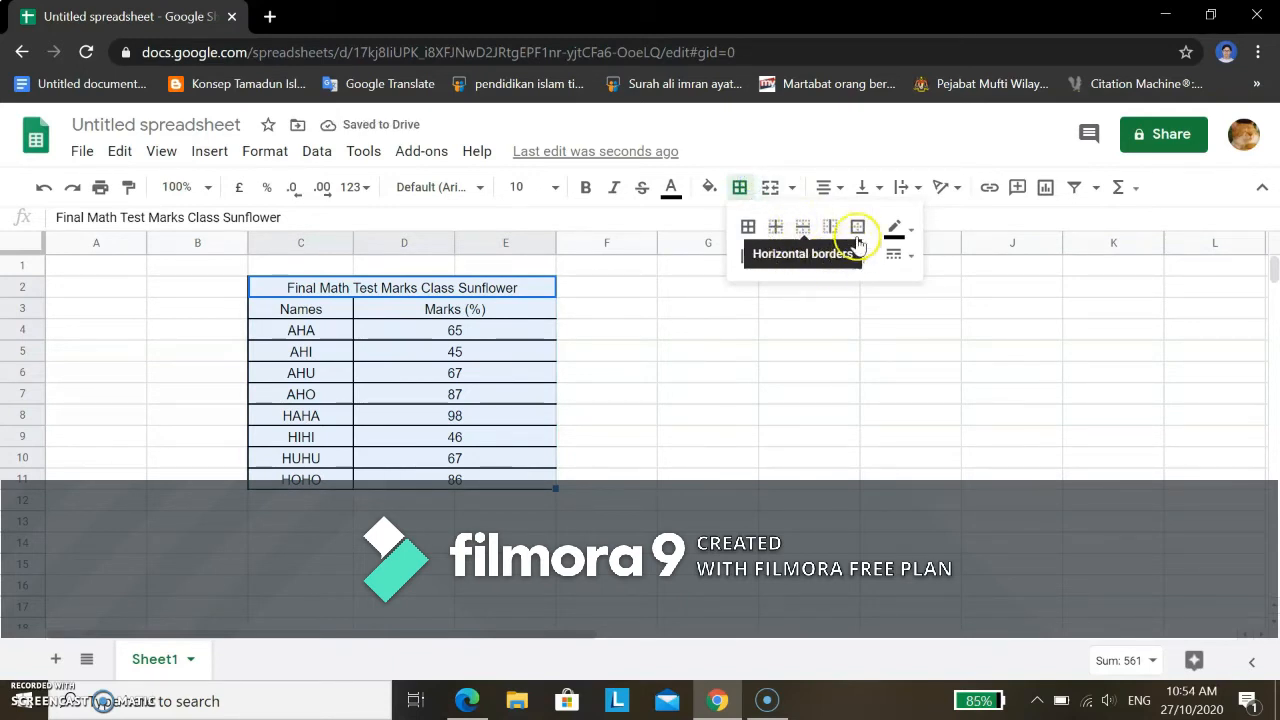
{"action": "left_click", "coordinate": [618, 302]}
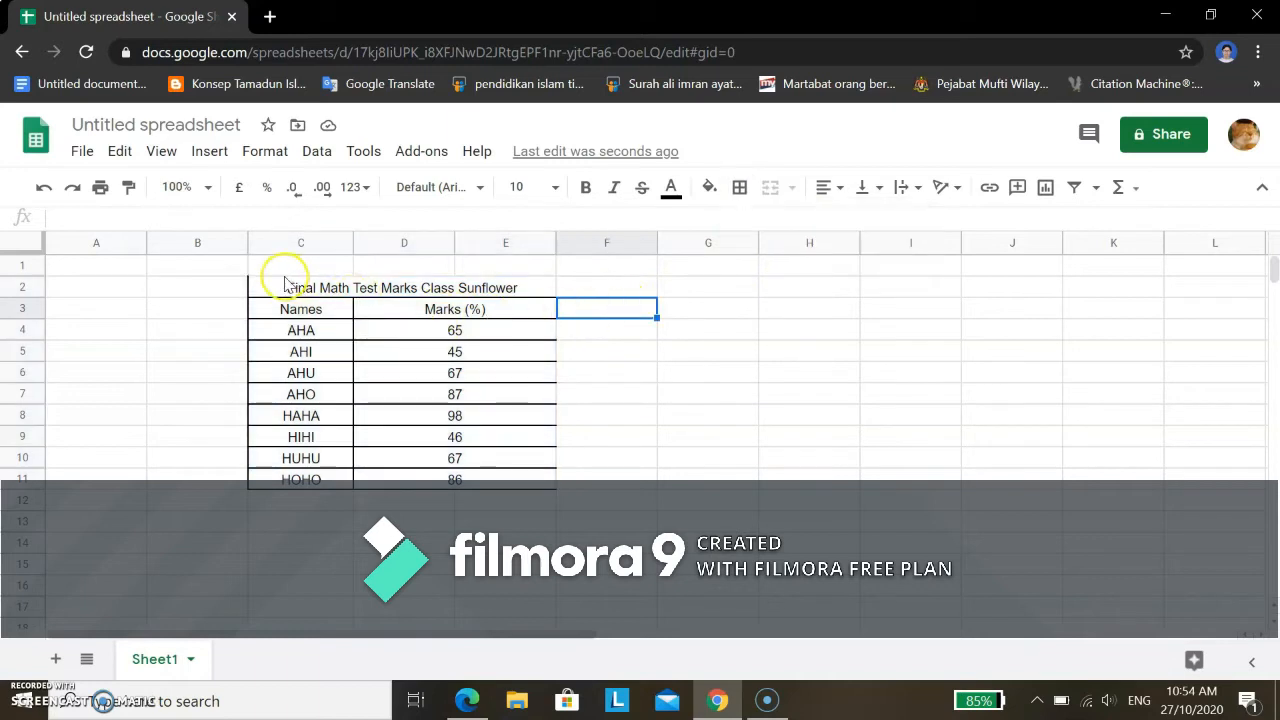
- Clear all borders from the marks table, C2 to E11
{"action": "left_click_drag", "start_coordinate": [280, 280], "coordinate": [463, 473]}
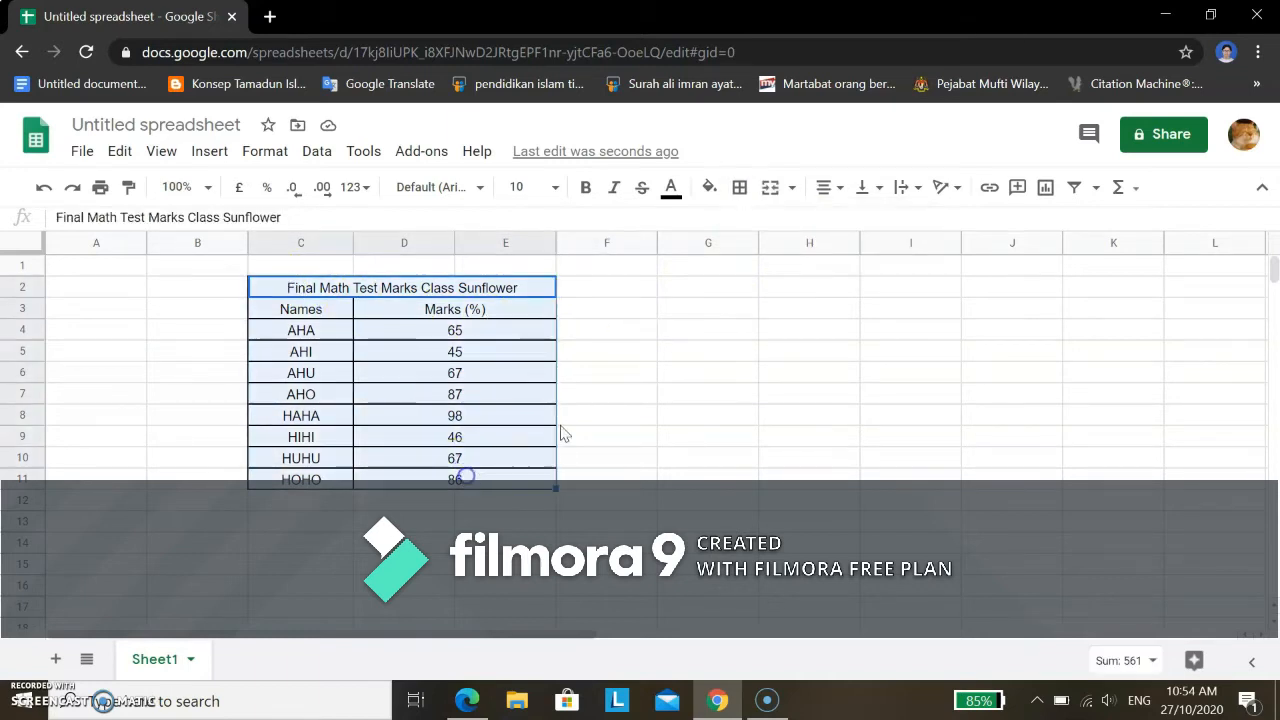
{"action": "left_click", "coordinate": [740, 187]}
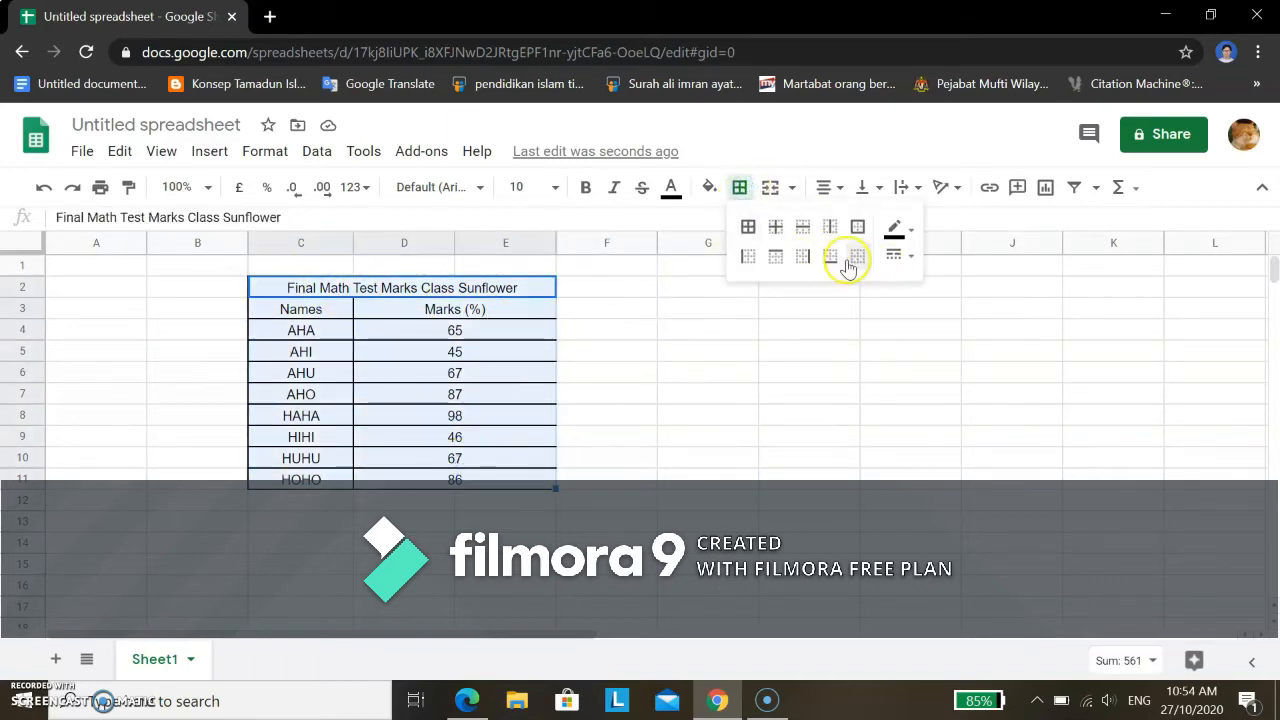
{"action": "left_click", "coordinate": [858, 257]}
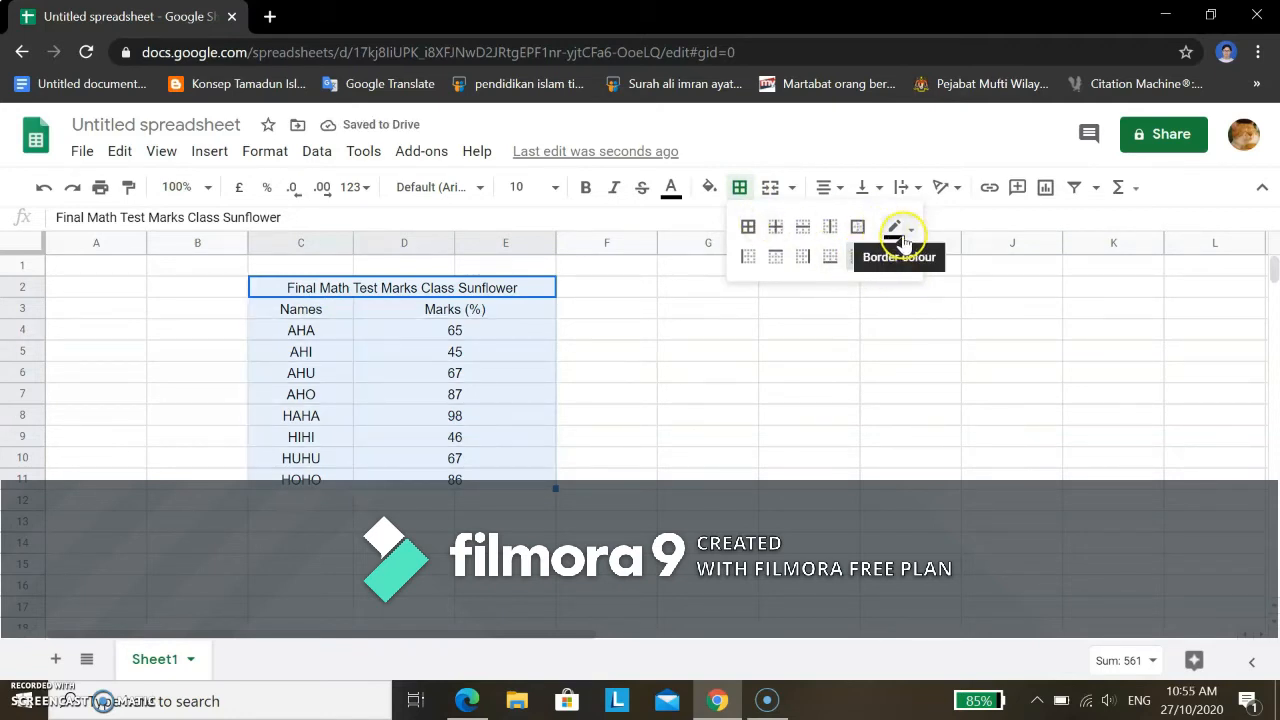
- Apply all borders to the marks table in green with the double line style
{"action": "left_click", "coordinate": [903, 239]}
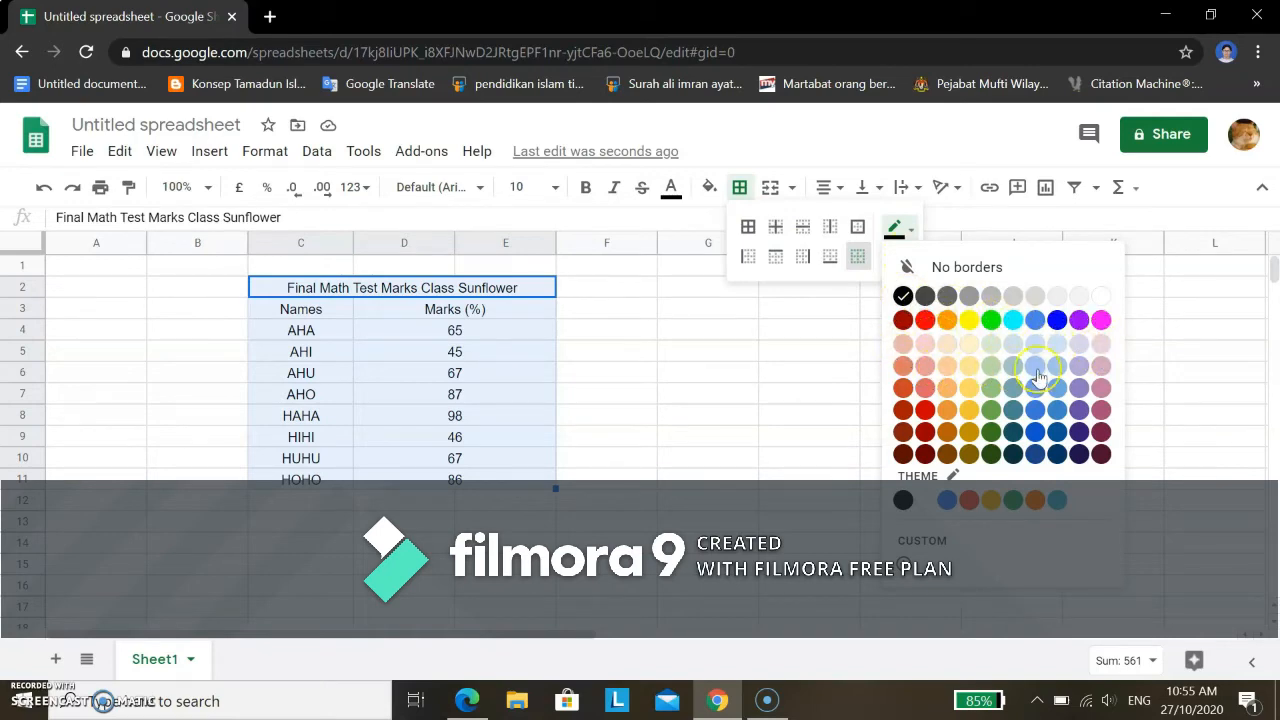
{"action": "left_click", "coordinate": [990, 320]}
{"action": "left_click", "coordinate": [900, 256]}
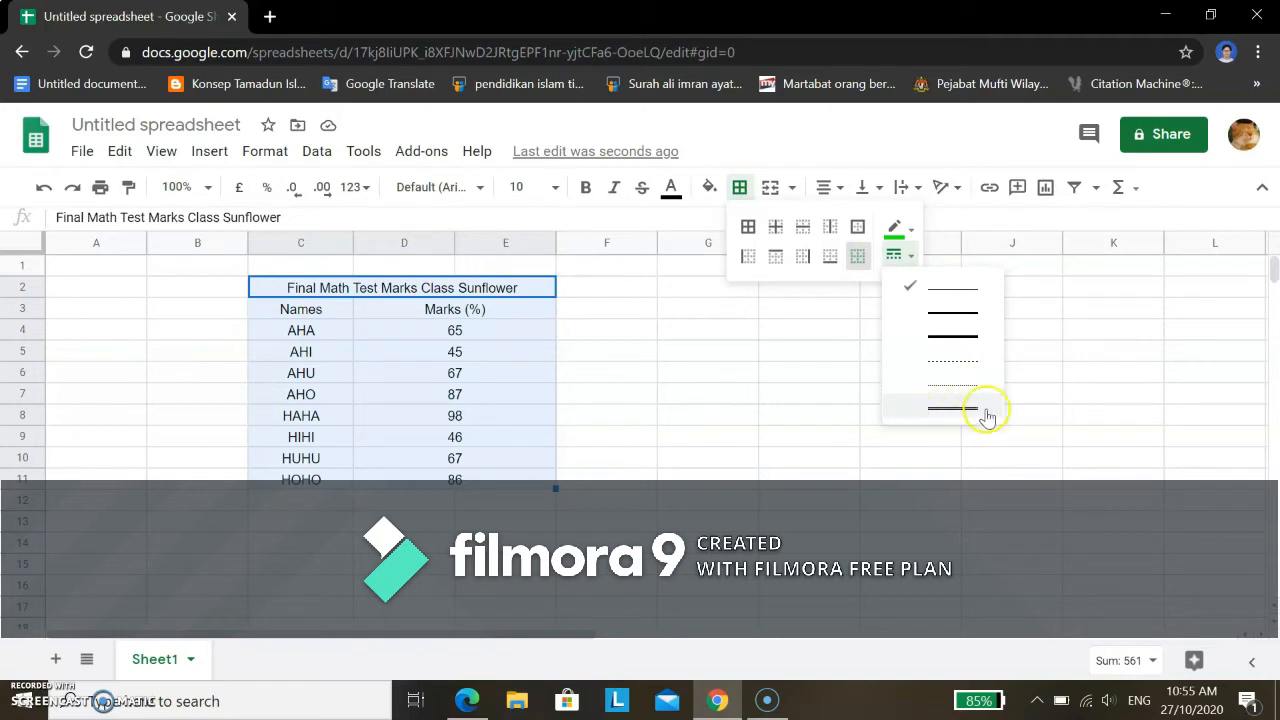
{"action": "left_click", "coordinate": [929, 405]}
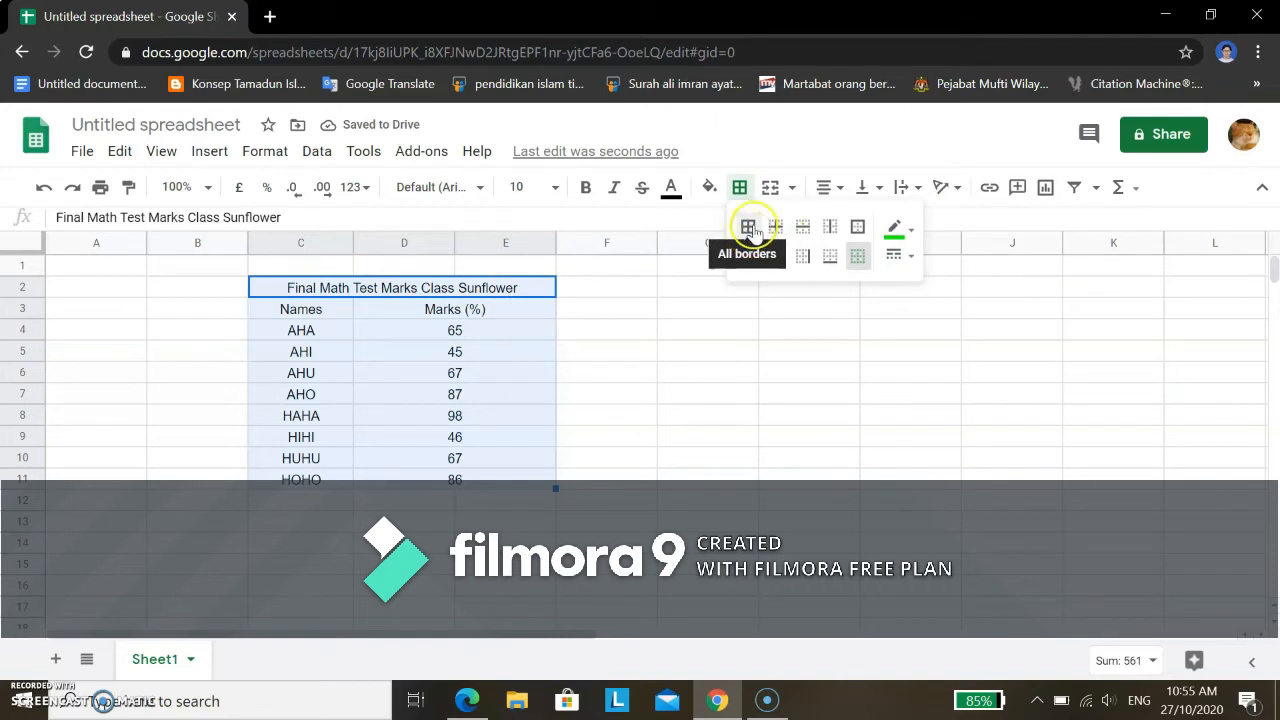
{"action": "left_click", "coordinate": [749, 230]}
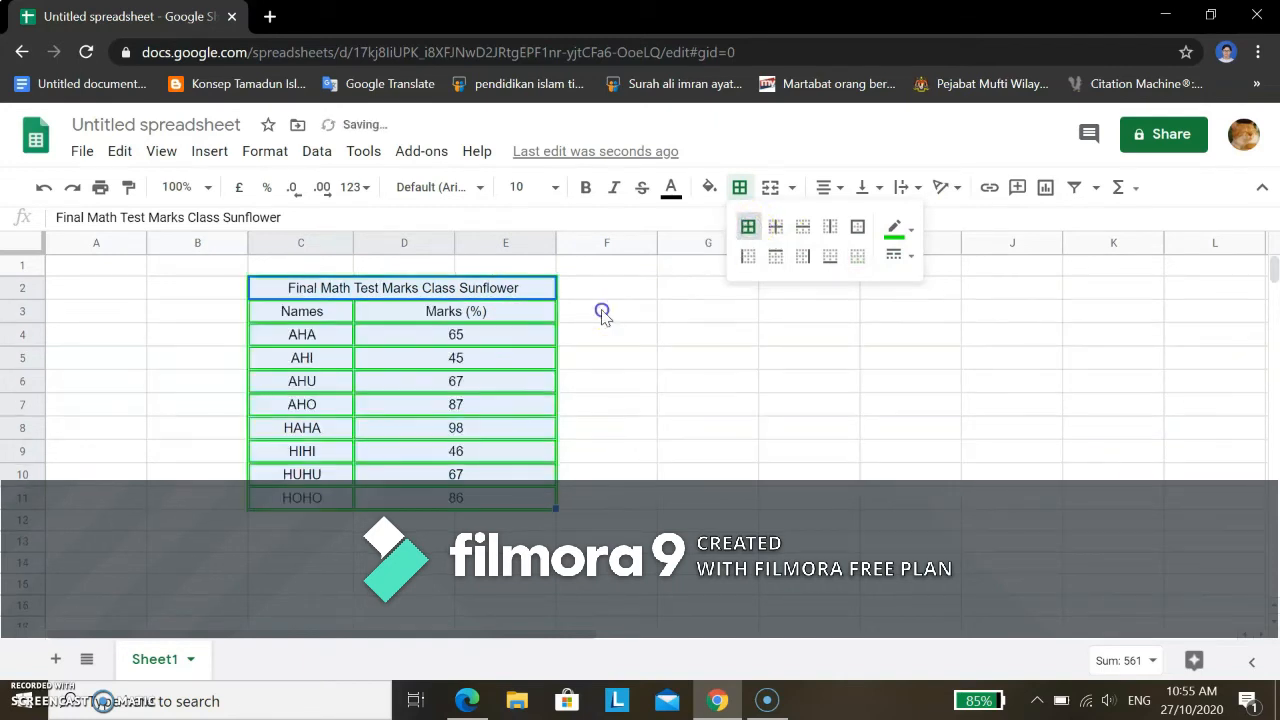
{"action": "left_click", "coordinate": [604, 312]}
{"action": "left_click", "coordinate": [501, 318]}
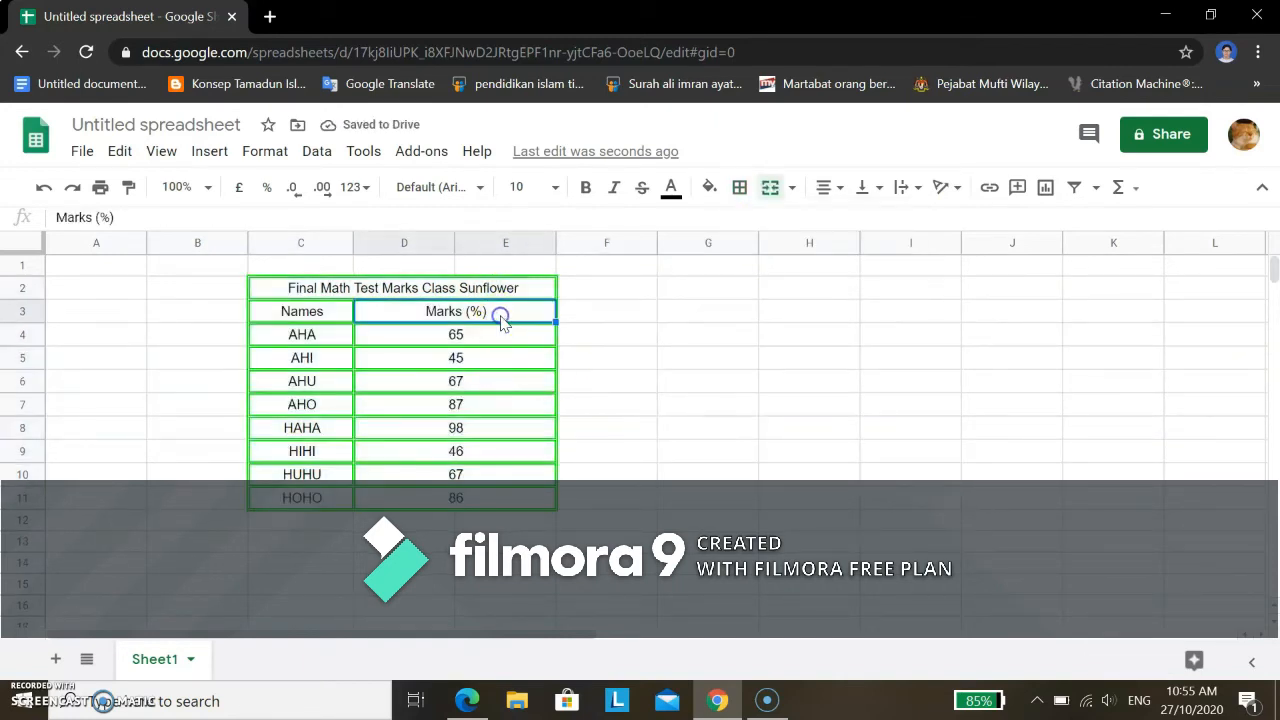
{"action": "left_click", "coordinate": [379, 372]}
{"action": "left_click", "coordinate": [381, 393]}
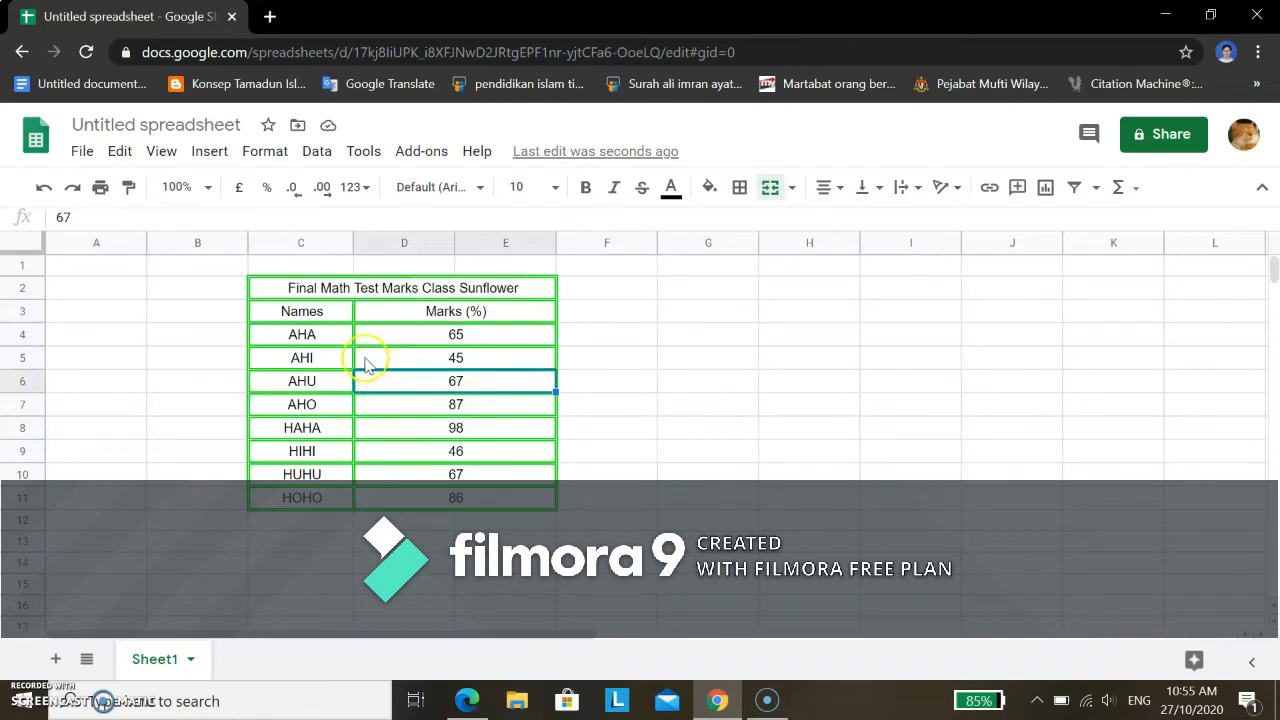
- Fill the whole marks table, C2 to E11, with yellow
{"action": "left_click", "coordinate": [299, 288]}
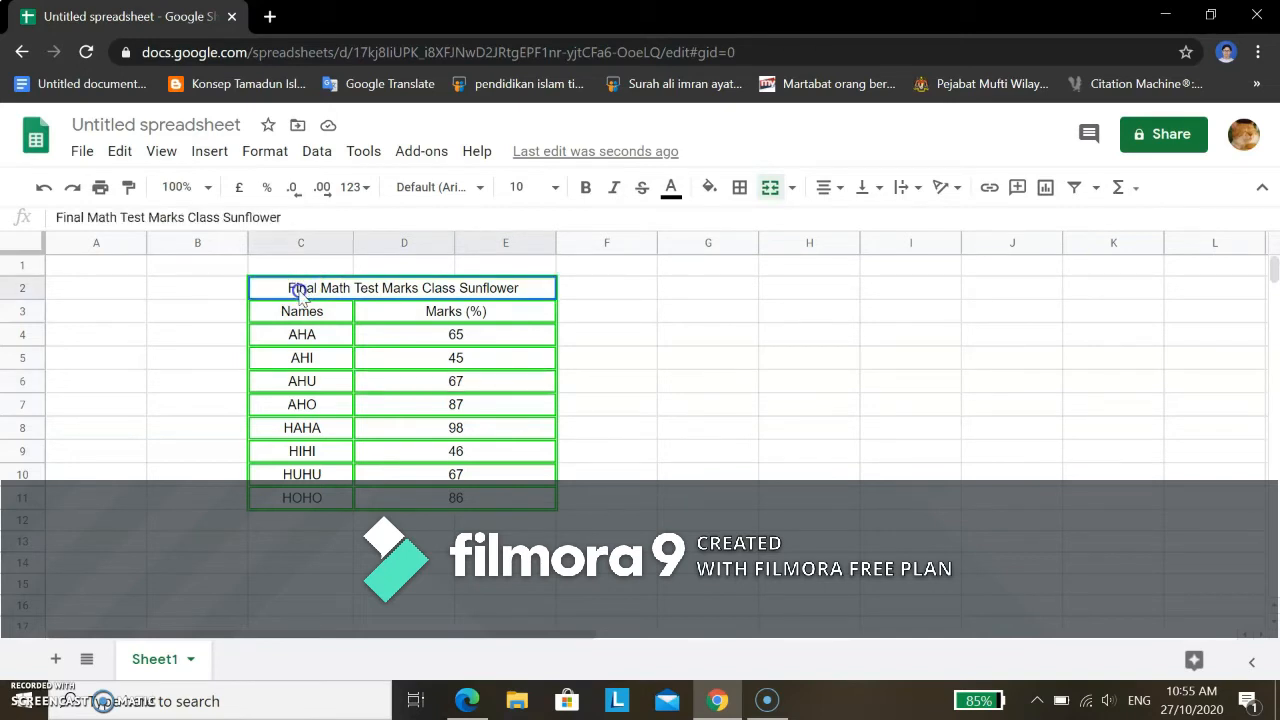
{"action": "left_click_drag", "start_coordinate": [306, 313], "coordinate": [446, 492]}
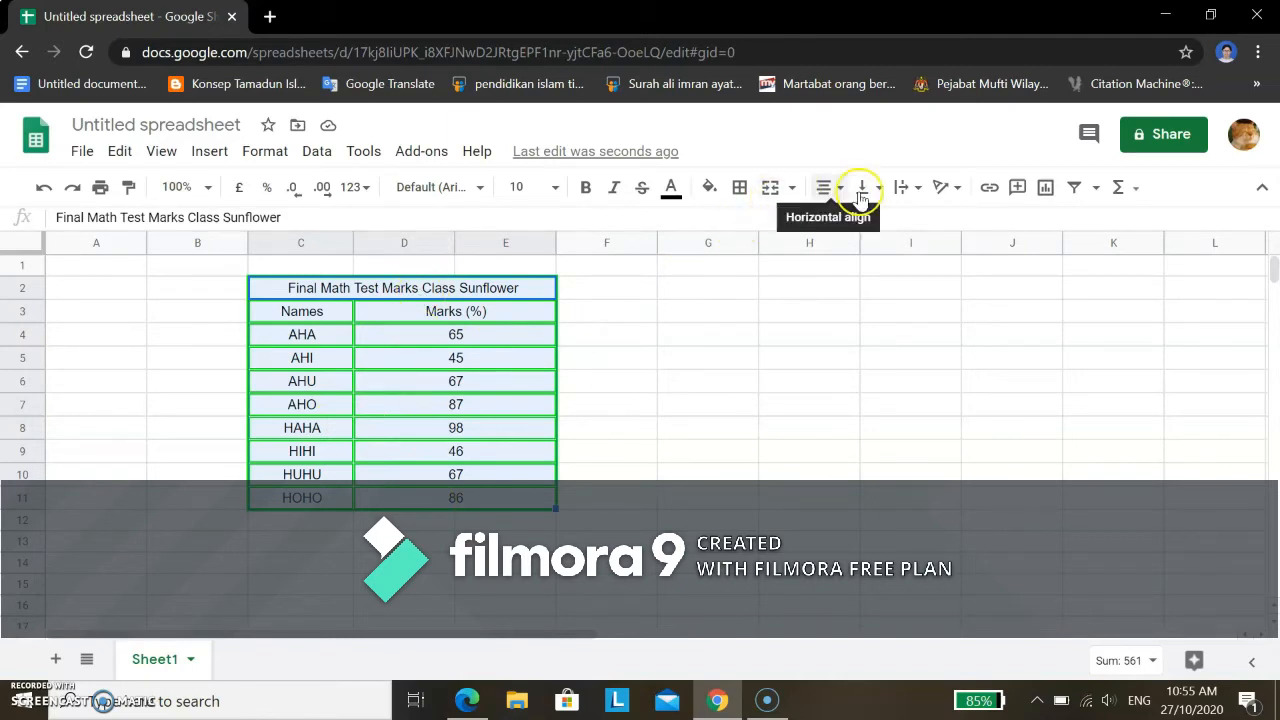
{"action": "left_click", "coordinate": [709, 187]}
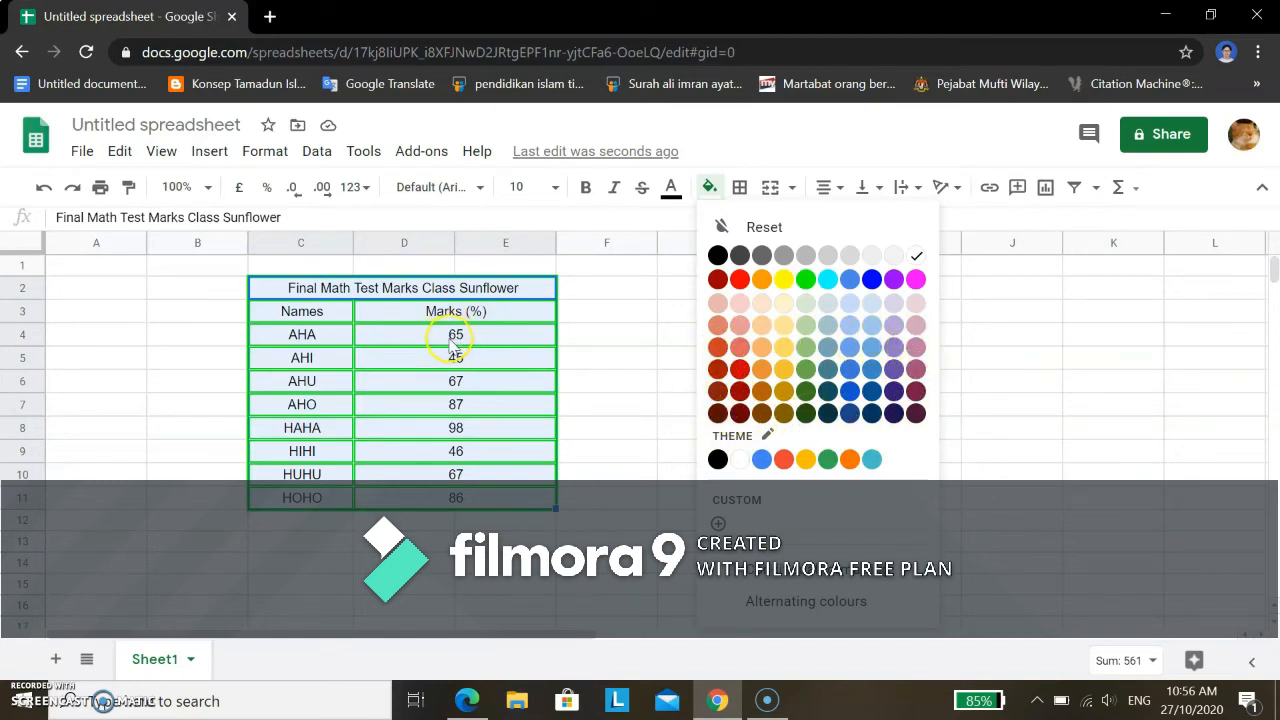
{"action": "left_click", "coordinate": [790, 286]}
{"action": "left_click", "coordinate": [594, 289]}
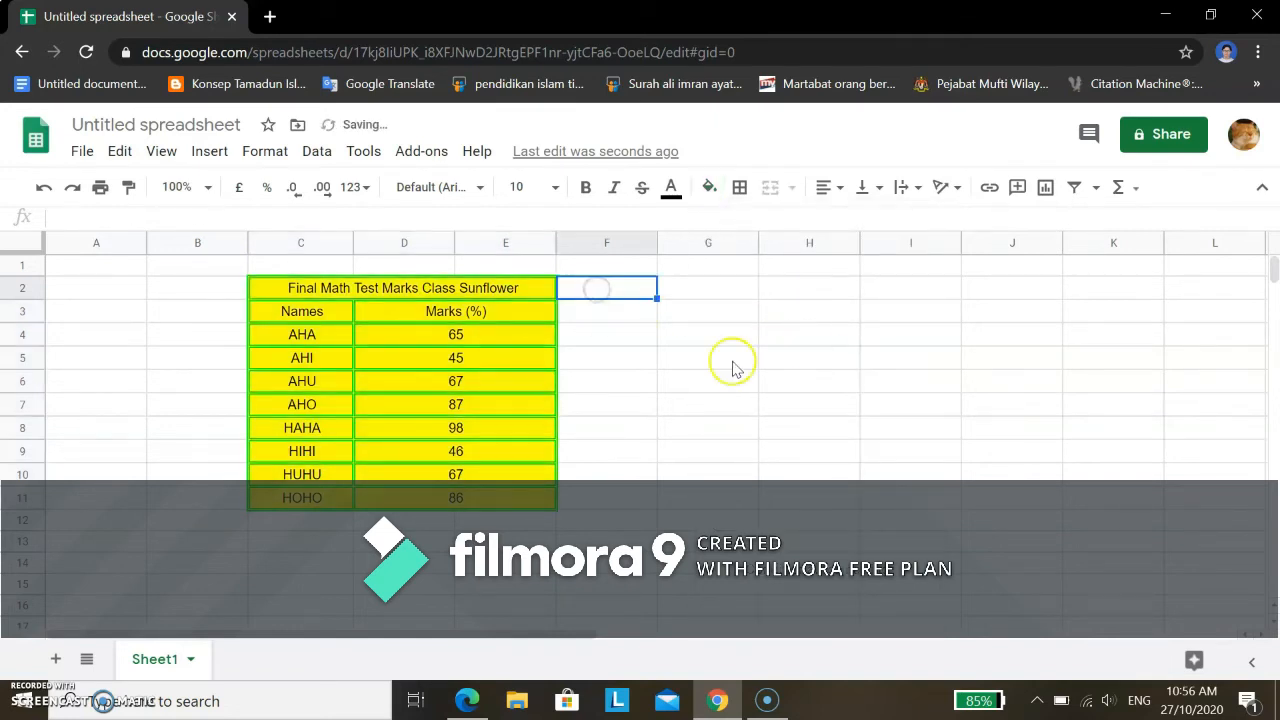
{"action": "left_click", "coordinate": [499, 297]}
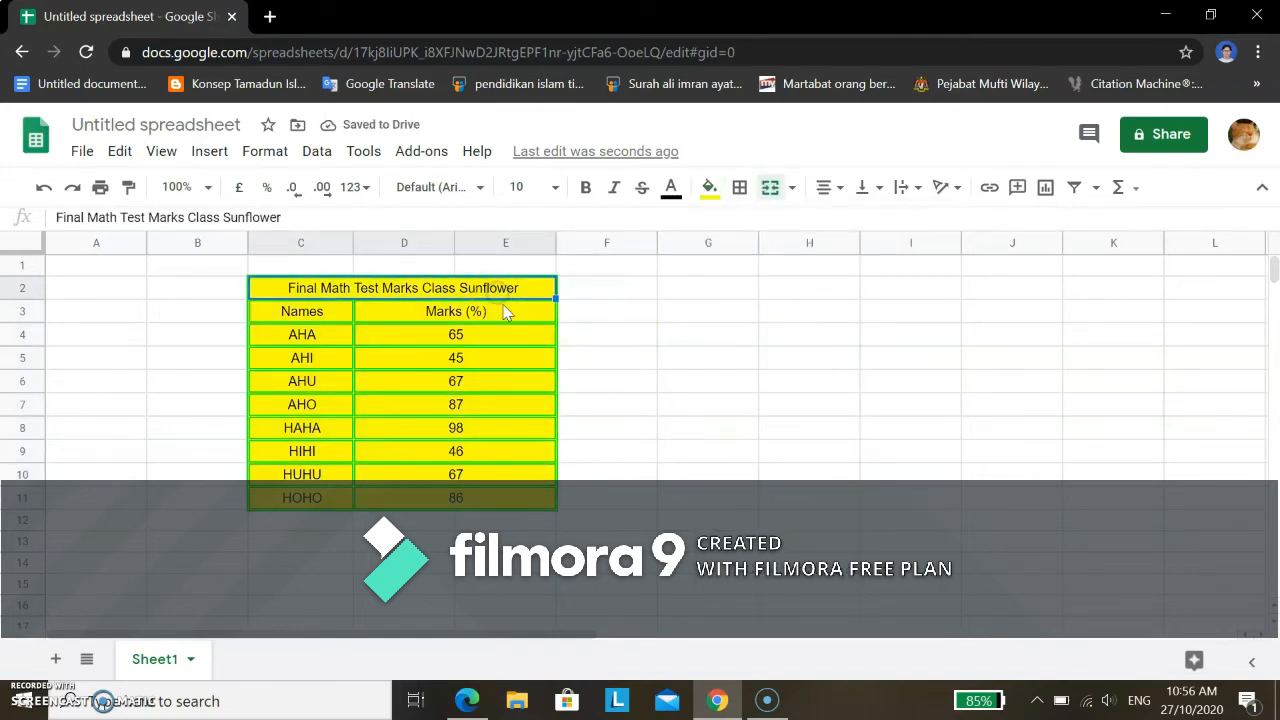
{"action": "left_click", "coordinate": [347, 354]}
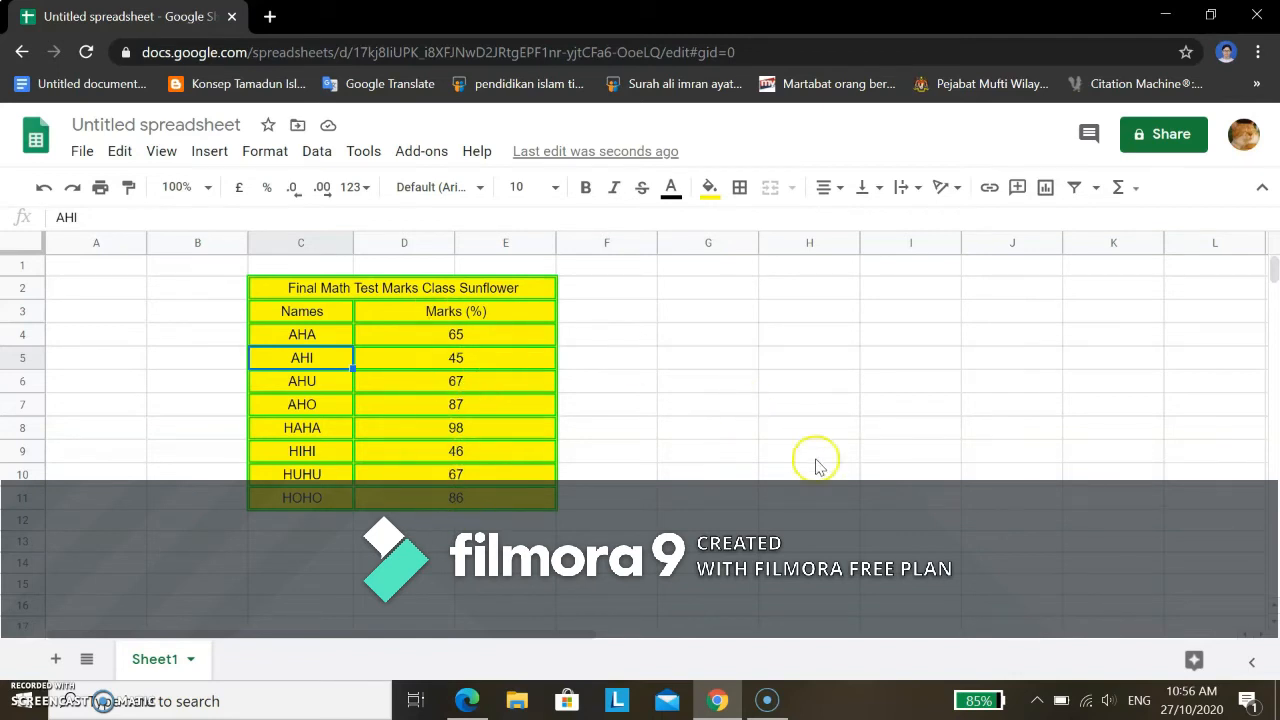
- Enter the heading value in H2 and the label Average in G3
{"action": "double_click", "coordinate": [786, 287]}
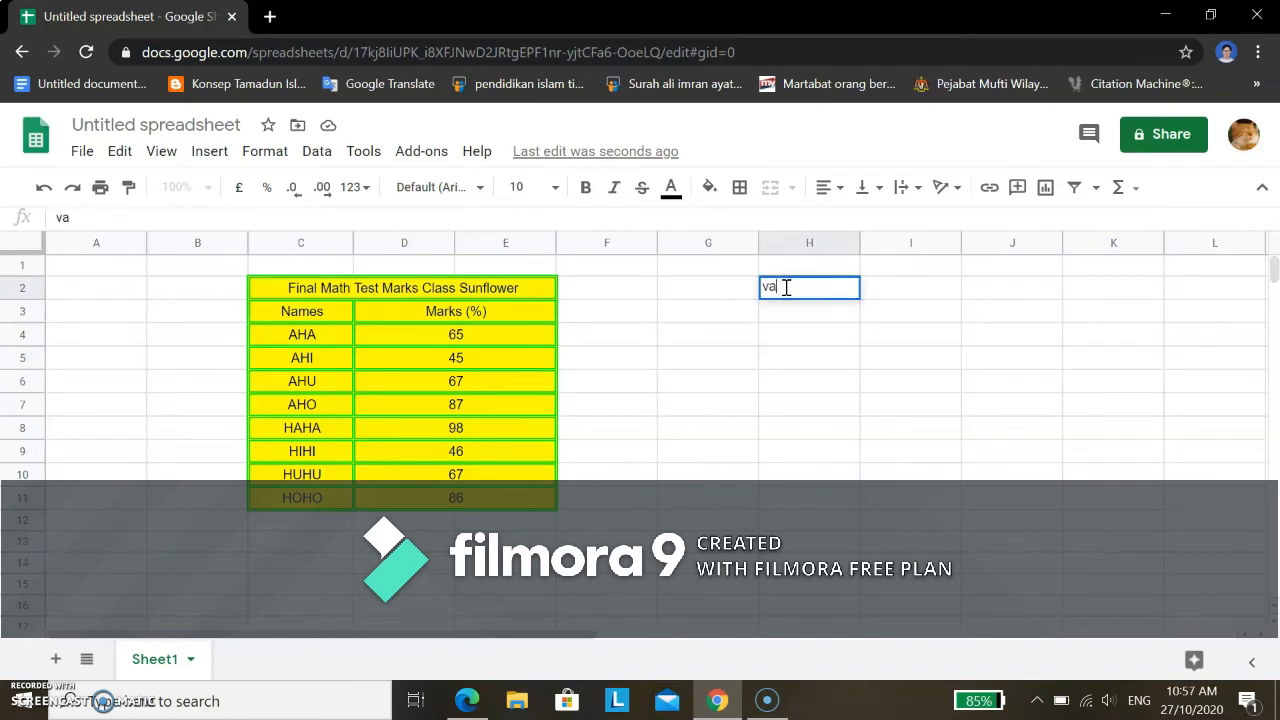
{"action": "key", "text": "Return"}
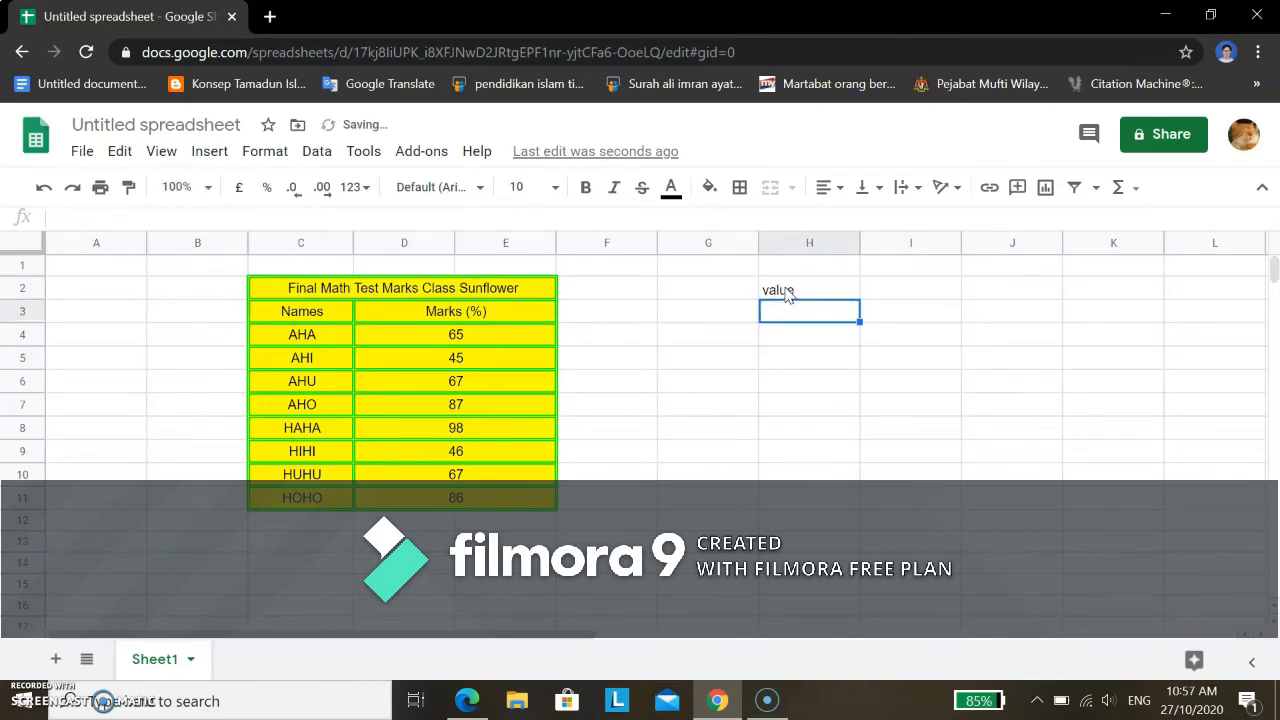
{"action": "left_click", "coordinate": [699, 310]}
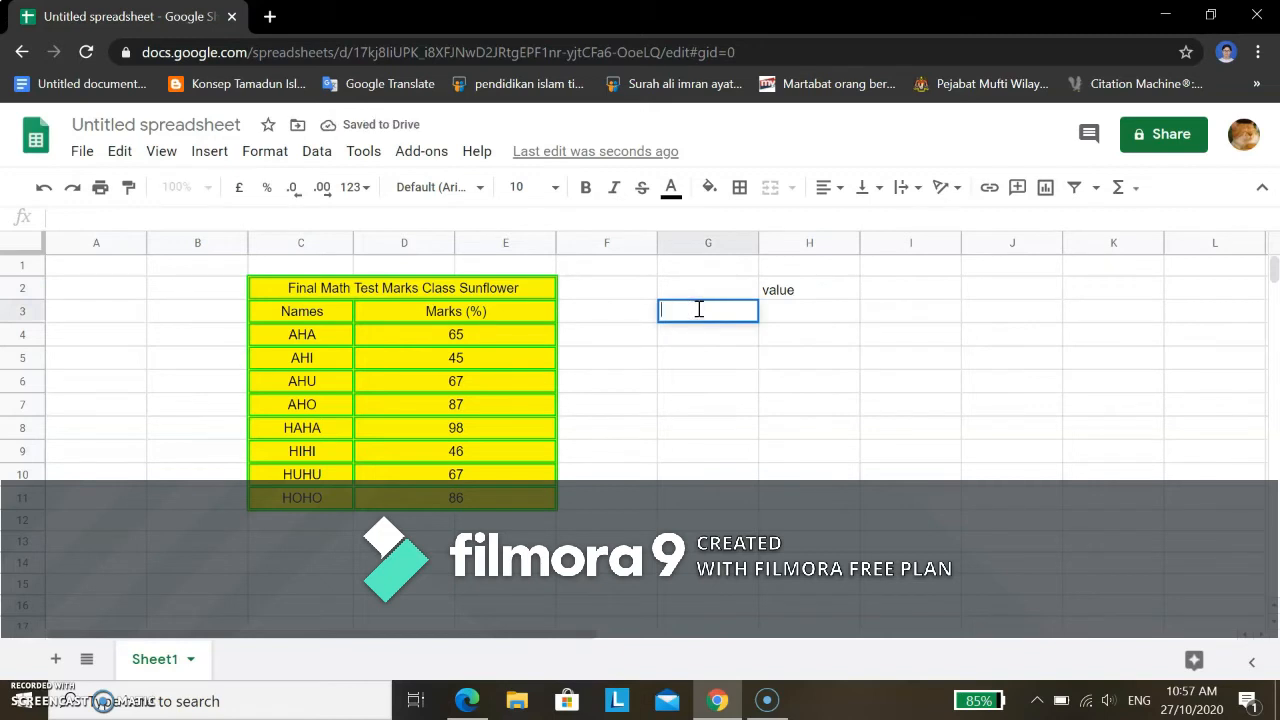
{"action": "type", "text": "Average"}
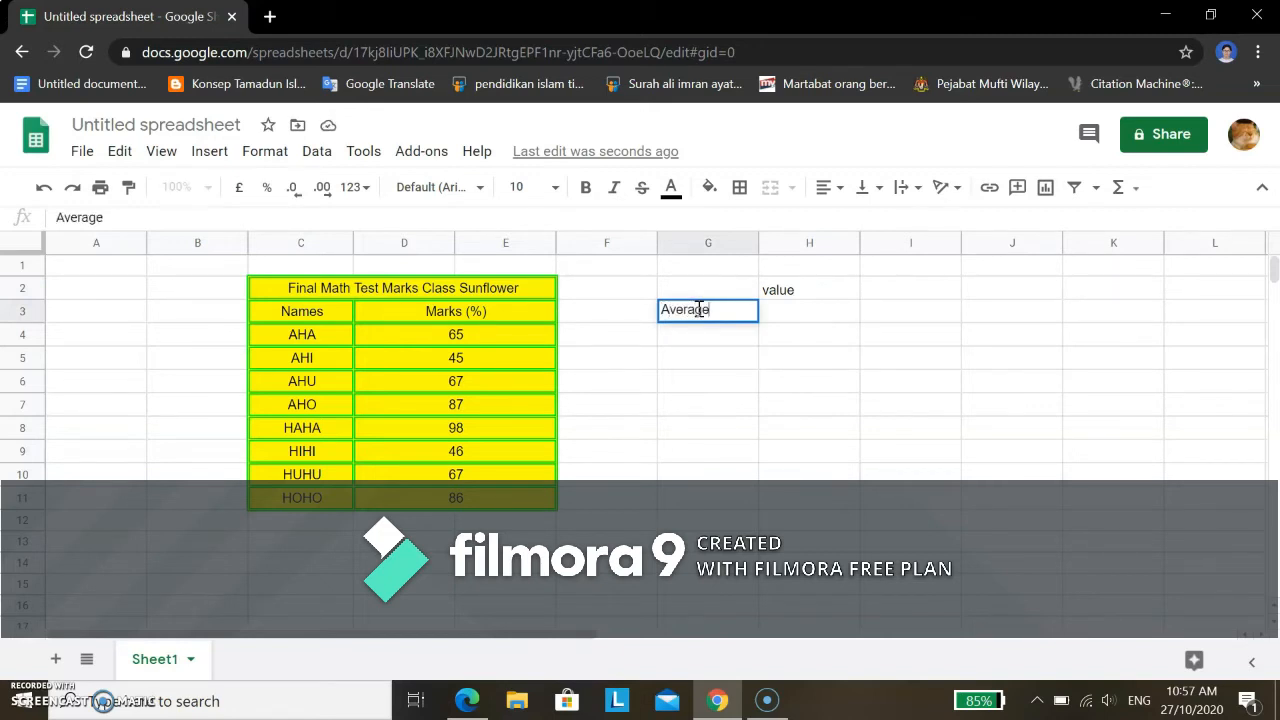
{"action": "key", "text": "Return"}
- Enter the labels Minimum in G4 and Maximum in G5, correcting the capitalisation of Minimum
{"action": "type", "text": "MIn"}
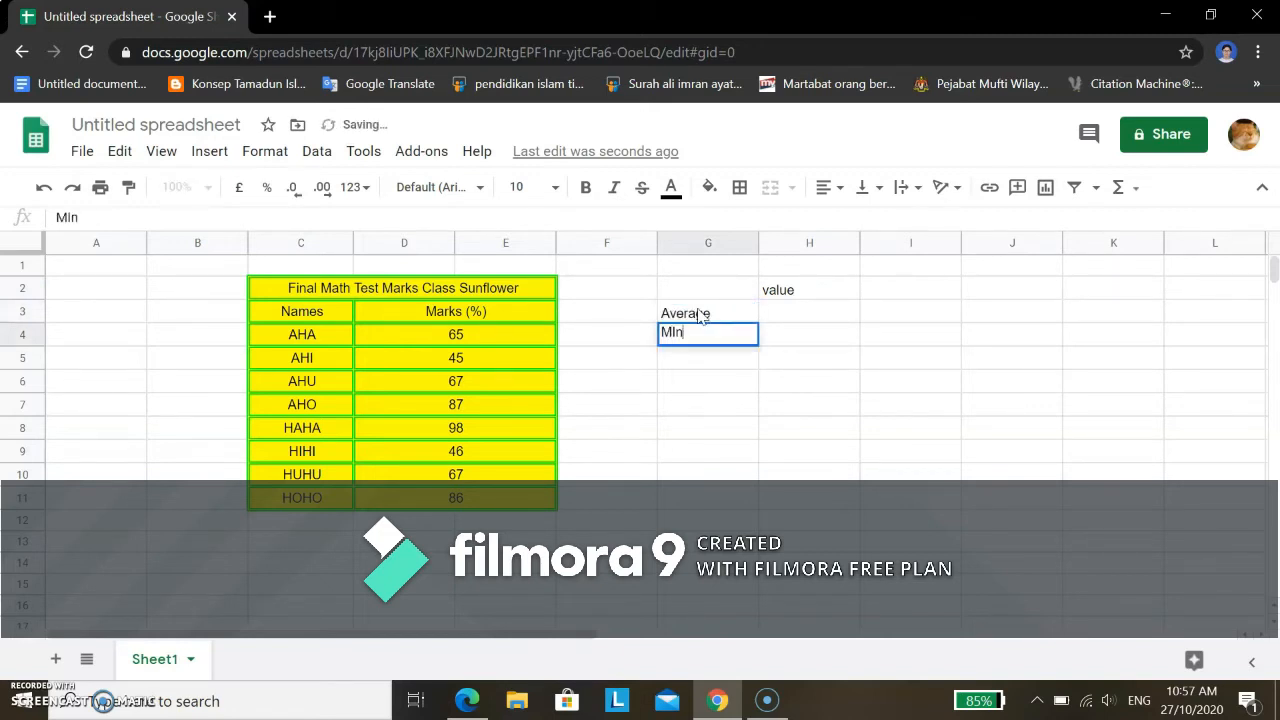
{"action": "type", "text": "imum"}
{"action": "key", "text": "Return"}
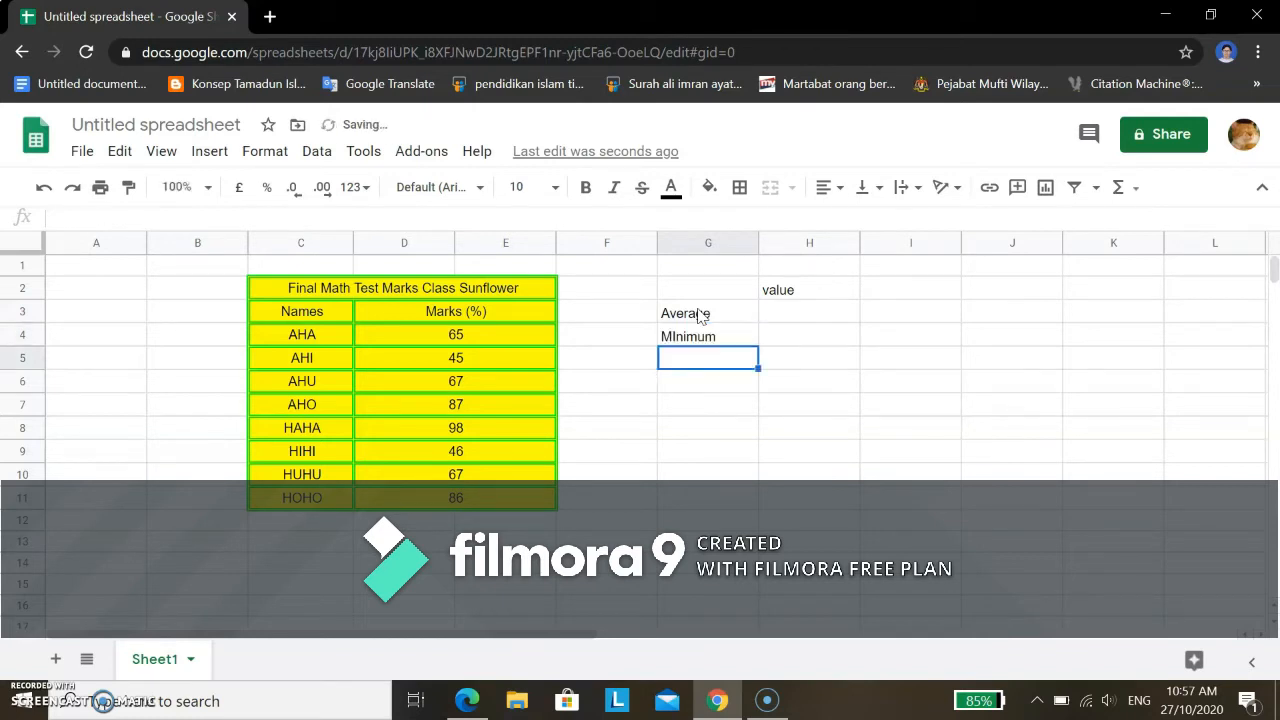
{"action": "double_click", "coordinate": [676, 335]}
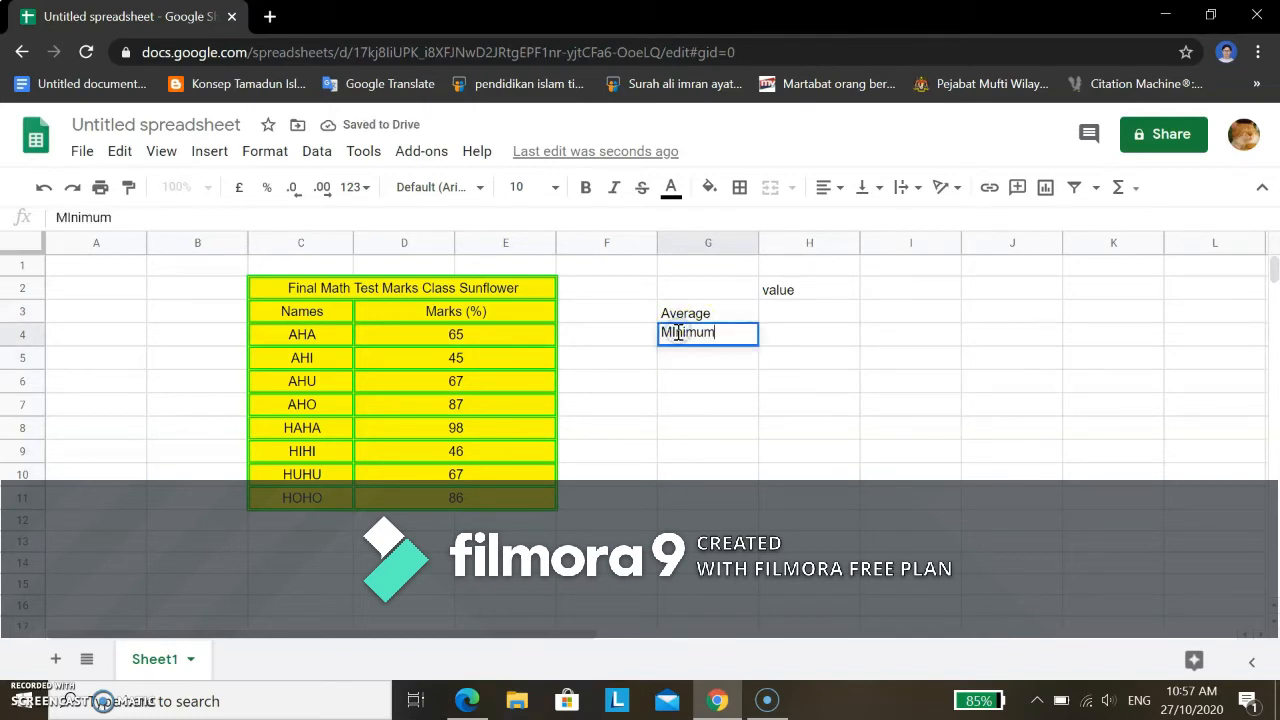
{"action": "left_click", "coordinate": [677, 332]}
{"action": "key", "text": "BackSpace"}
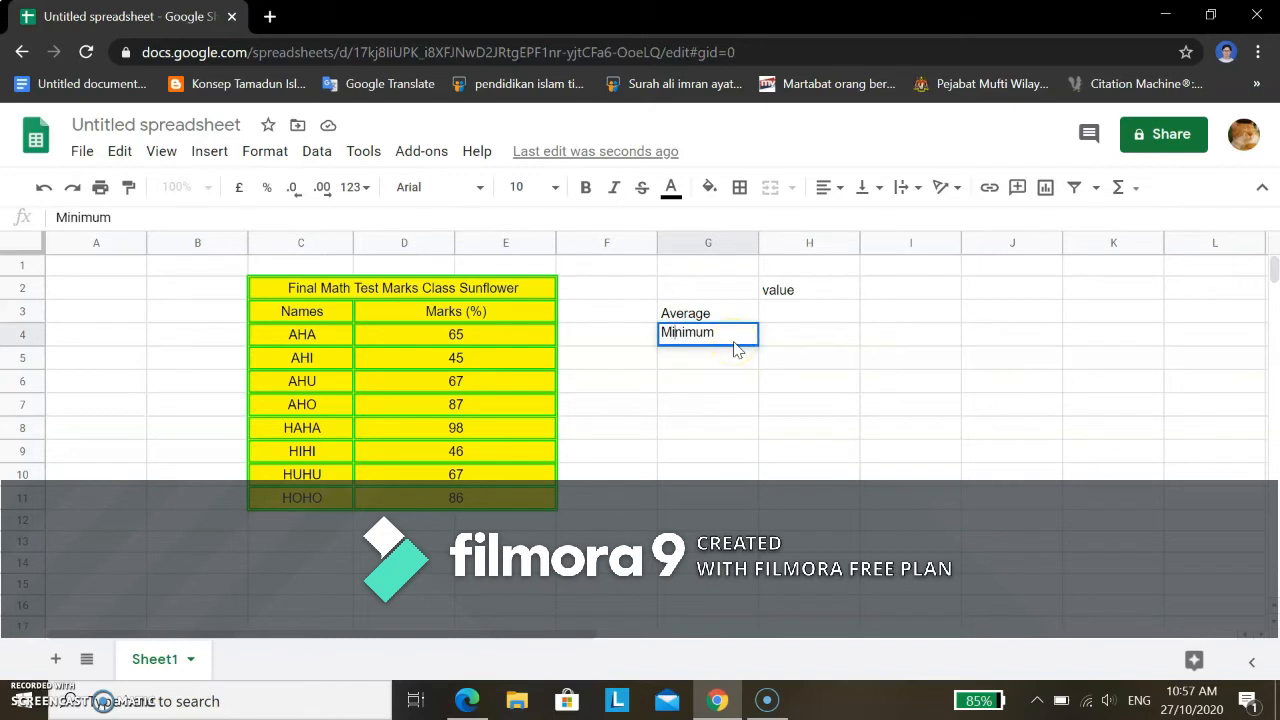
{"action": "key", "text": "Return"}
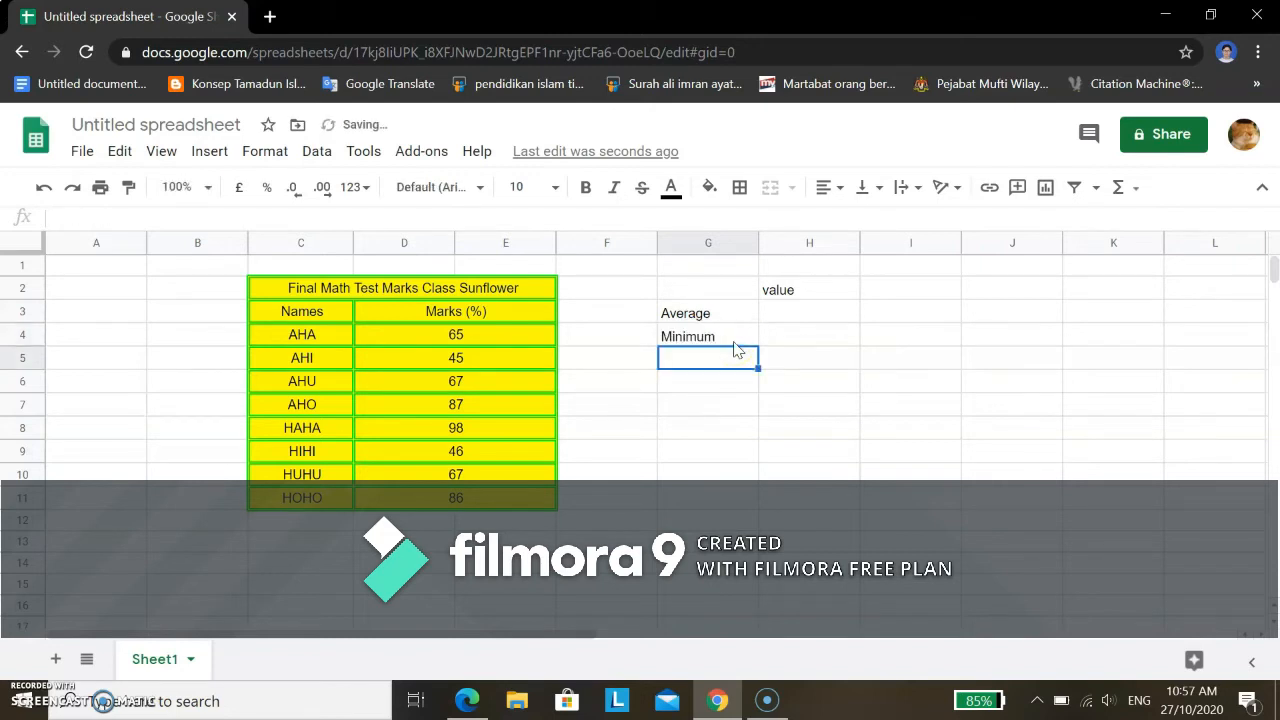
{"action": "type", "text": "Maxi"}
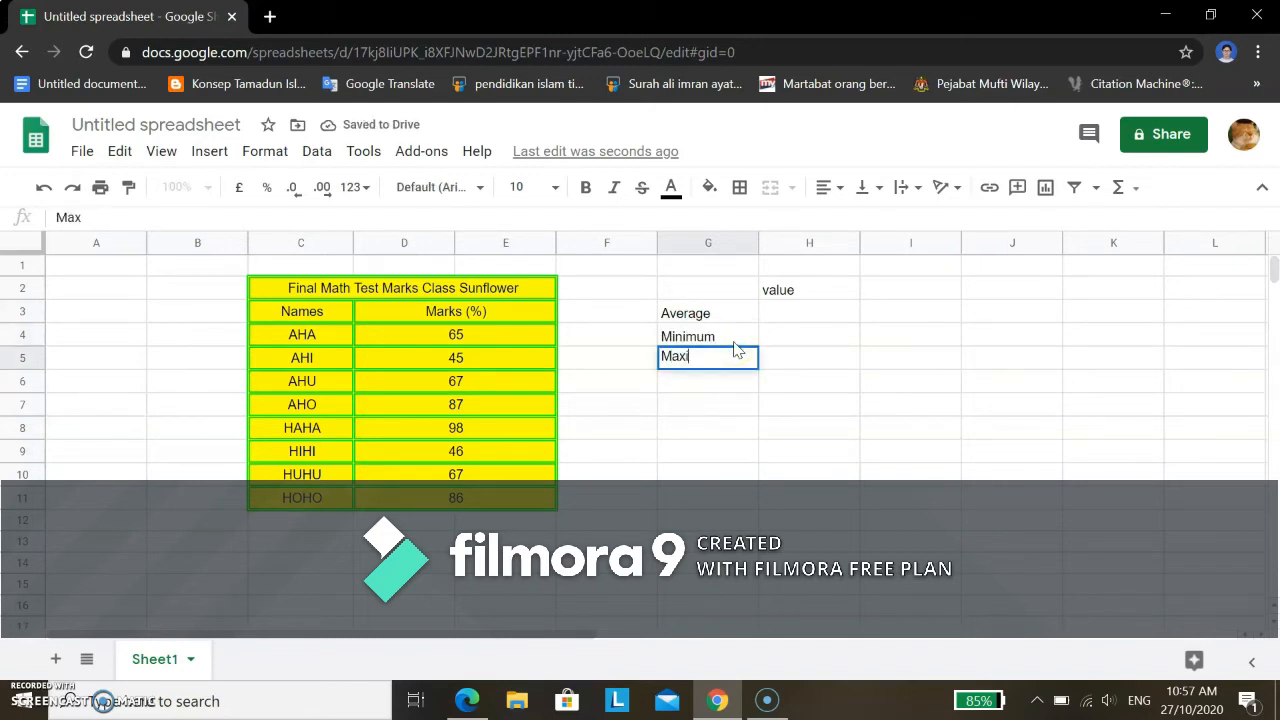
{"action": "type", "text": "mum"}
{"action": "key", "text": "Return"}
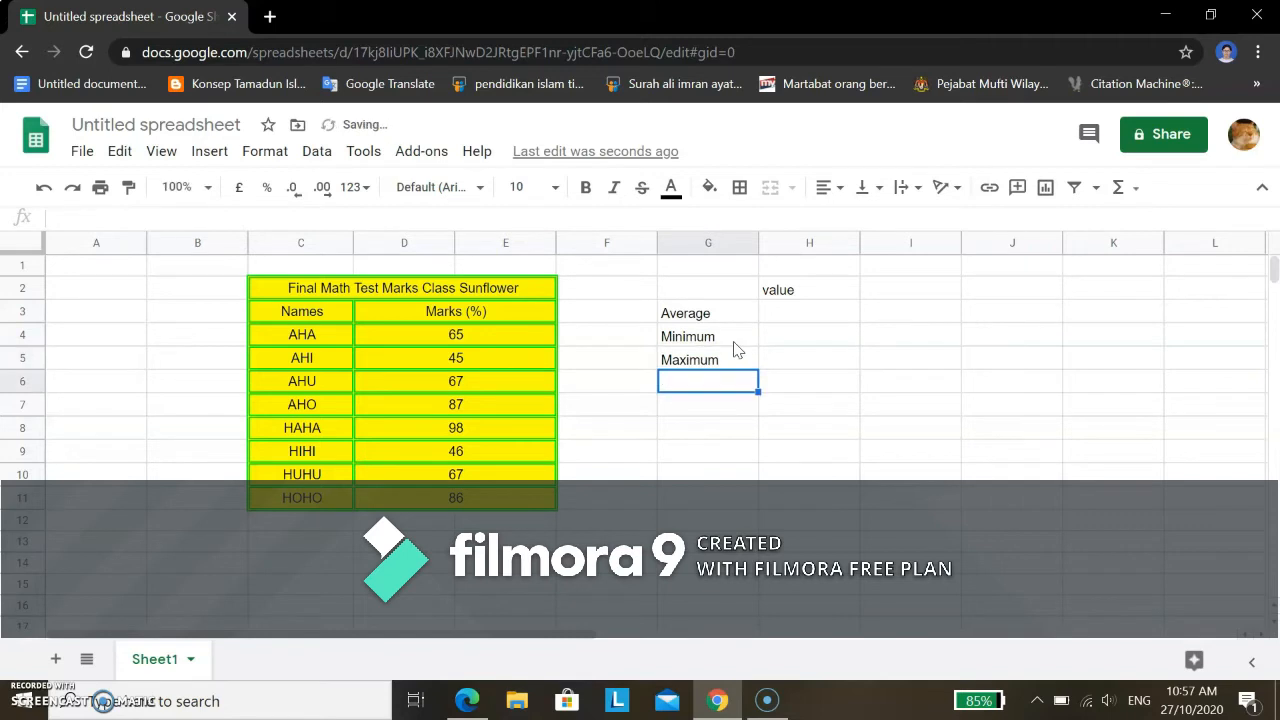
- Enter the label Total in G6, correcting its capitalisation
{"action": "type", "text": "TOtal"}
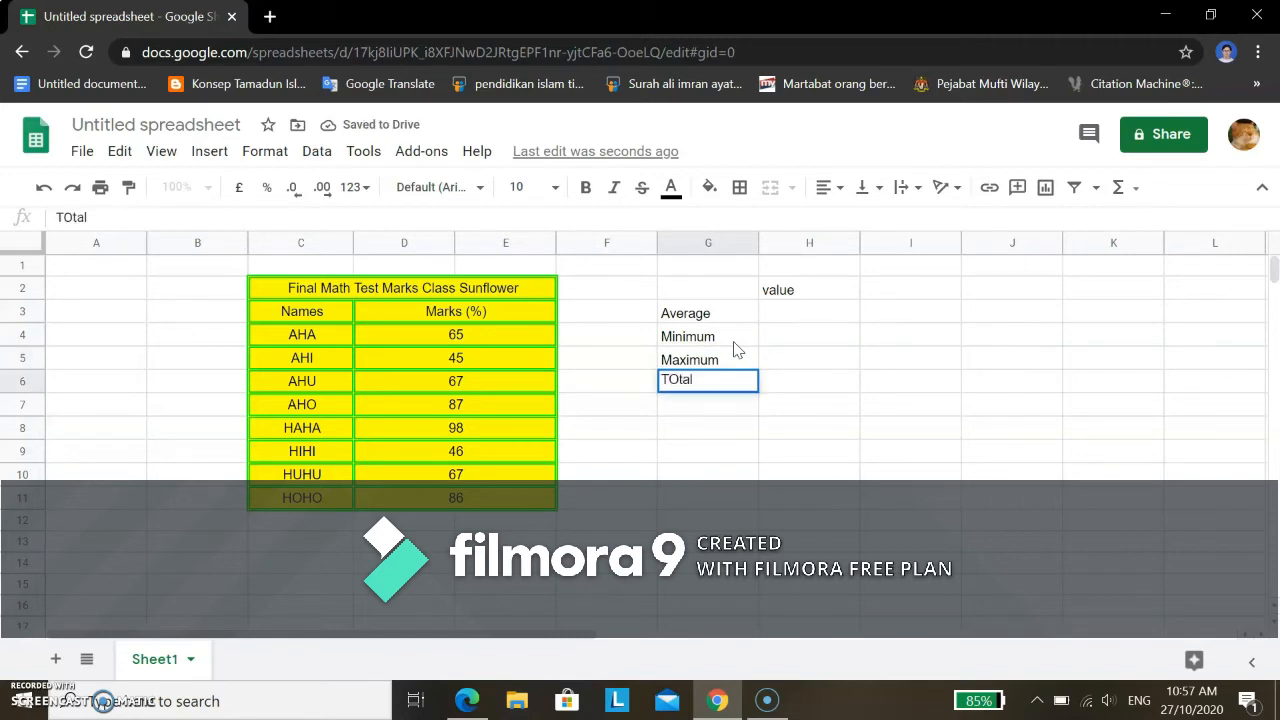
{"action": "key", "text": "Left"}
{"action": "key", "text": "Left"}
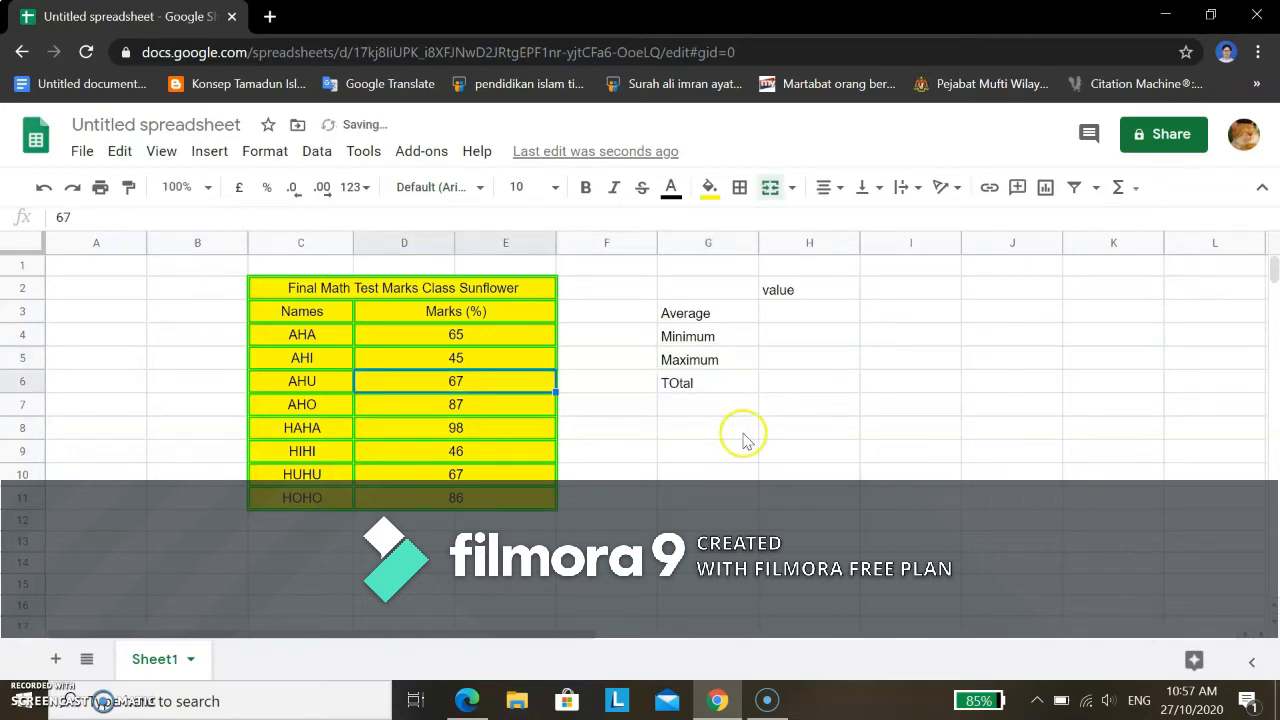
{"action": "double_click", "coordinate": [676, 381]}
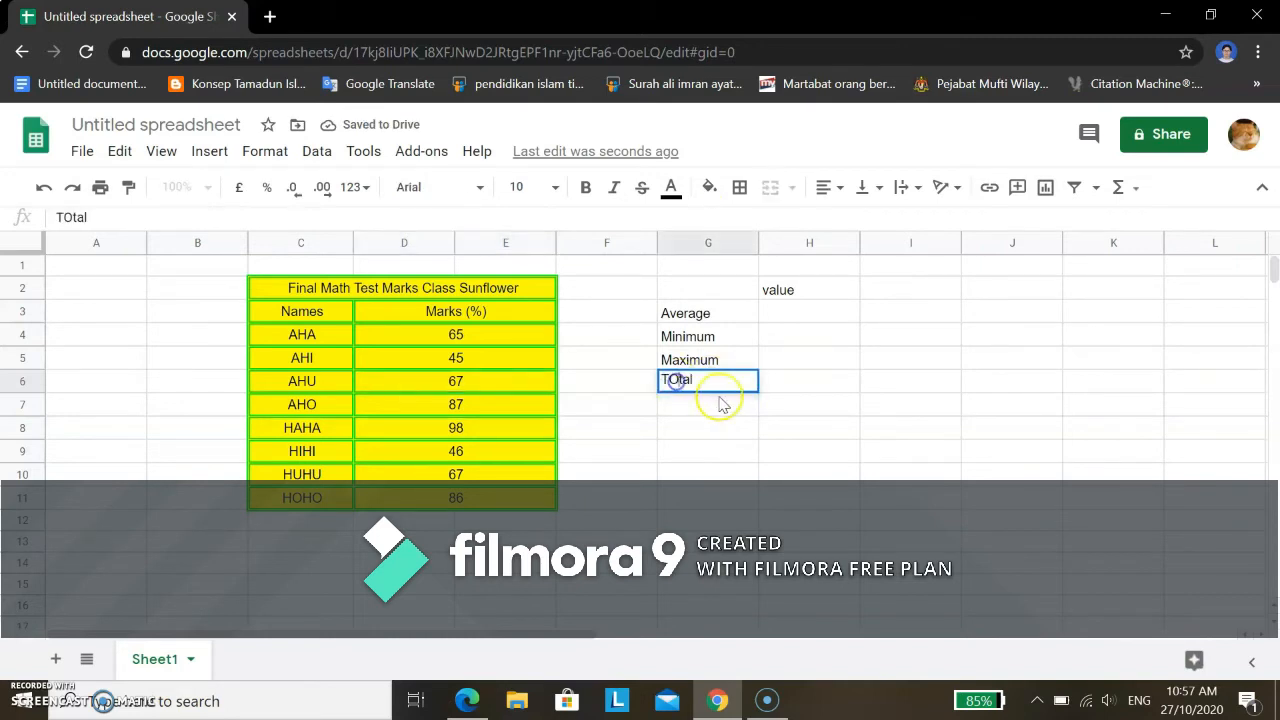
{"action": "key", "text": "Left"}
{"action": "key", "text": "Left"}
{"action": "key", "text": "Left"}
{"action": "key", "text": "BackSpace"}
{"action": "type", "text": "o"}
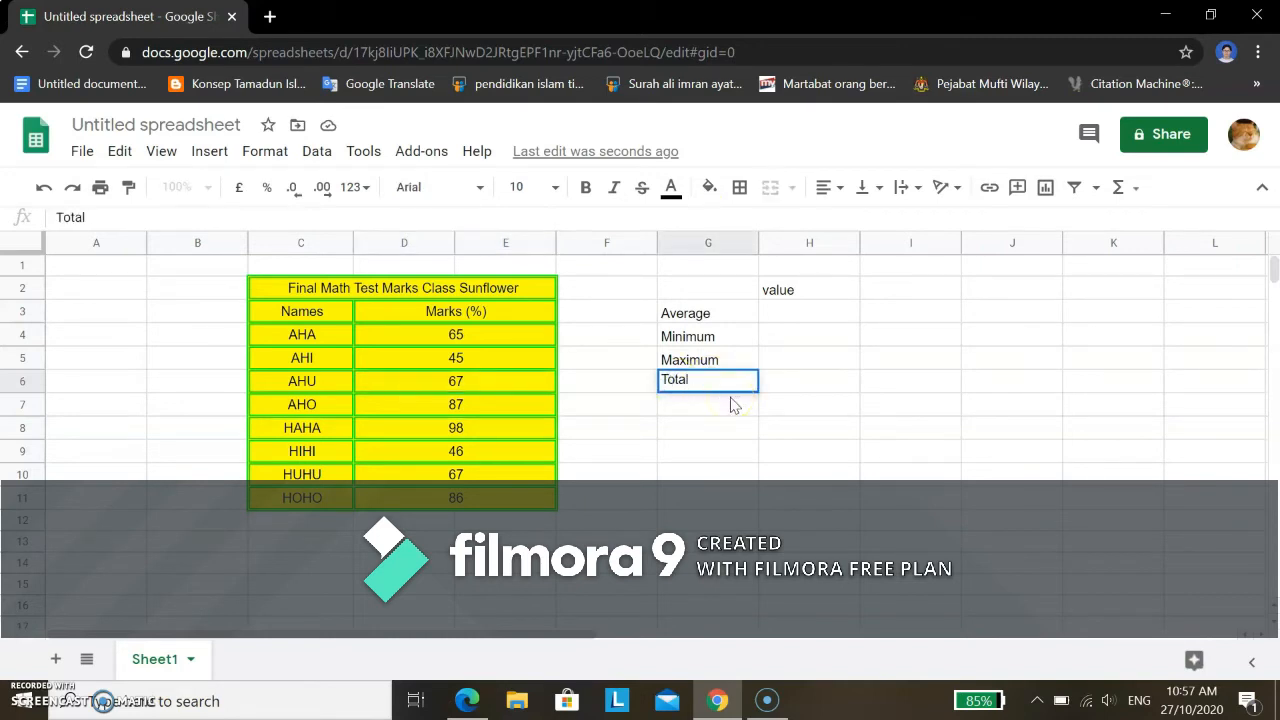
- Apply all borders in green to the value column, H2 to H6, and to the summary labels, G3 to G6
{"action": "left_click", "coordinate": [786, 314]}
{"action": "left_click_drag", "start_coordinate": [803, 286], "coordinate": [780, 378]}
{"action": "left_click", "coordinate": [744, 190]}
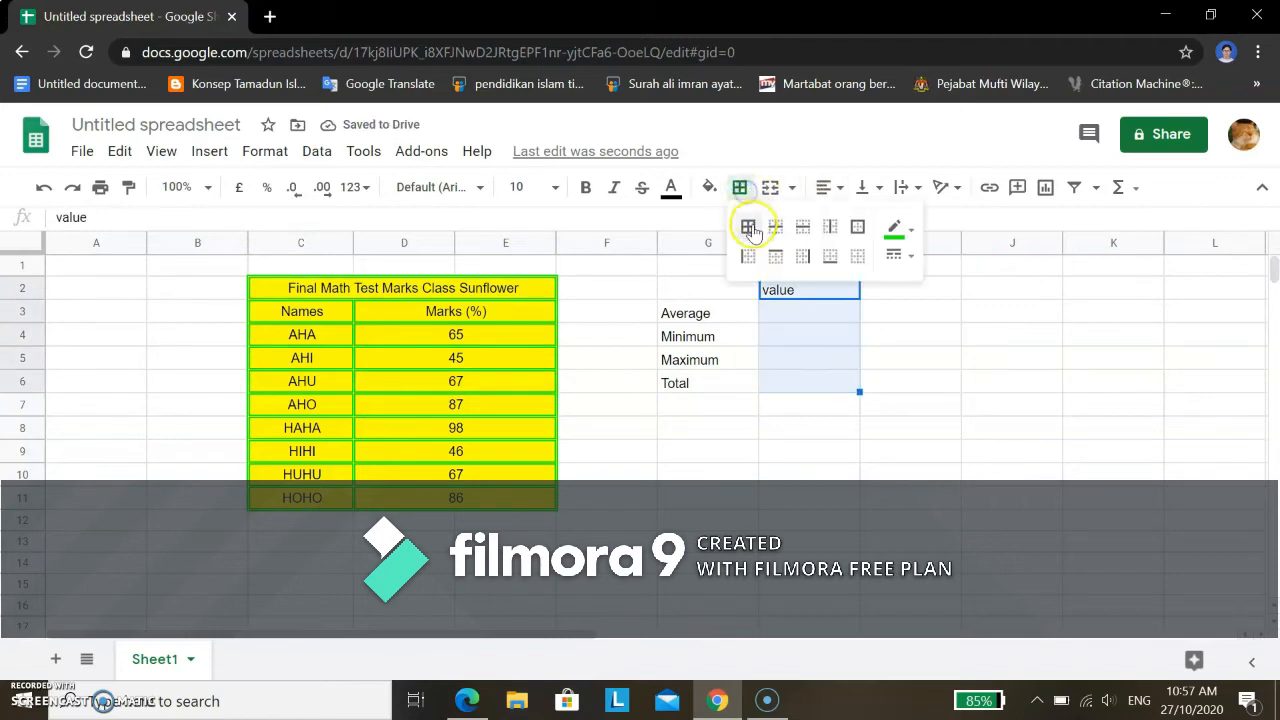
{"action": "left_click", "coordinate": [746, 223]}
{"action": "left_click_drag", "start_coordinate": [728, 314], "coordinate": [723, 377]}
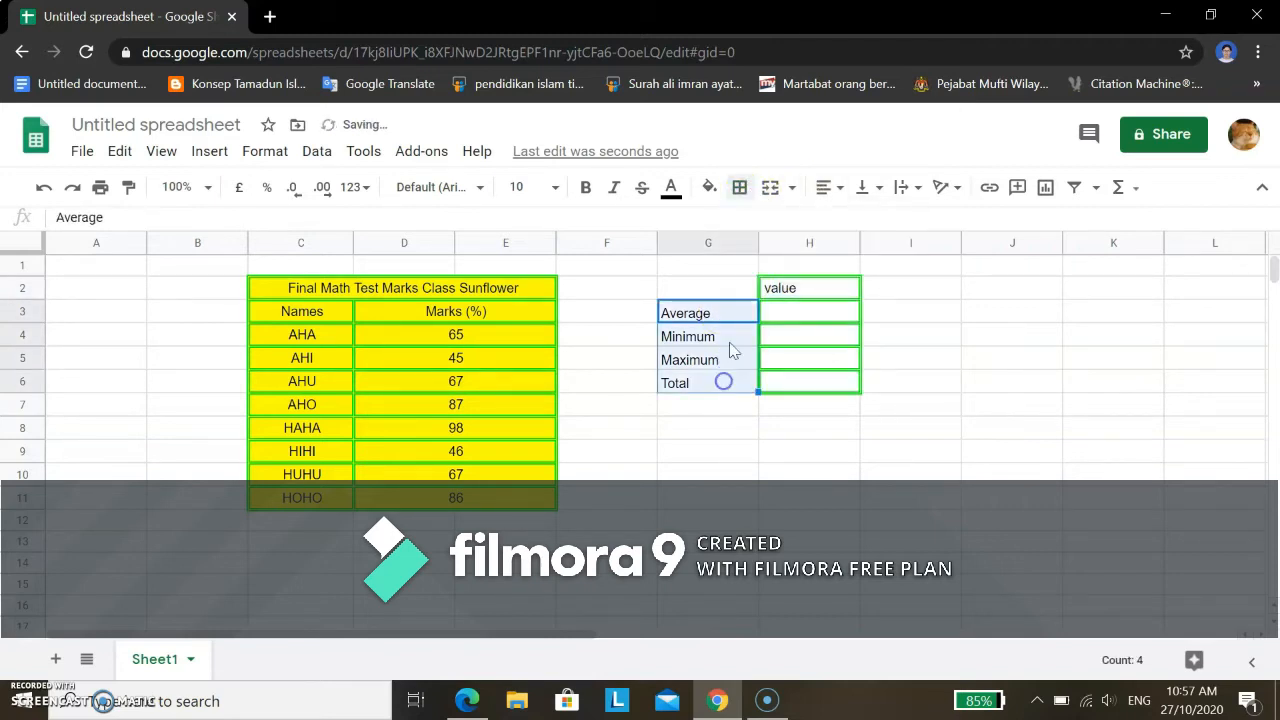
{"action": "left_click", "coordinate": [739, 187]}
{"action": "left_click", "coordinate": [747, 229]}
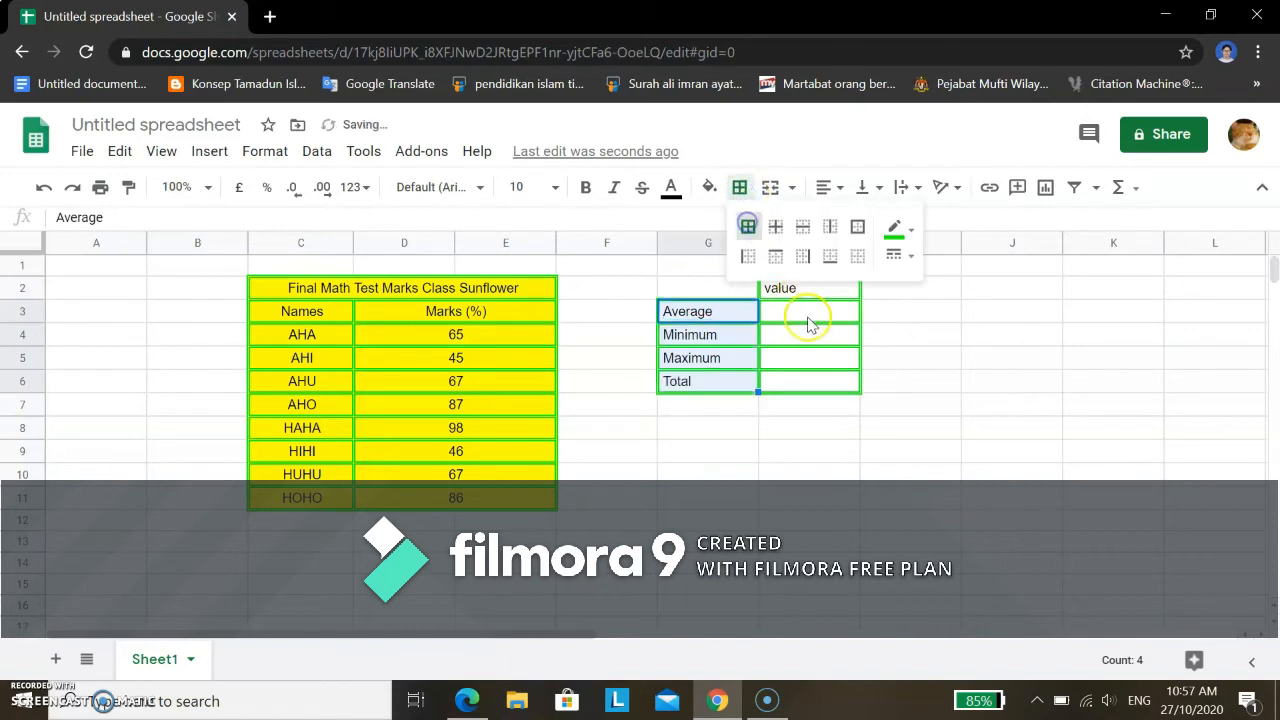
- Calculate the average of the marks in H3 with the AVERAGE function over D4:E11
{"action": "left_click", "coordinate": [810, 312]}
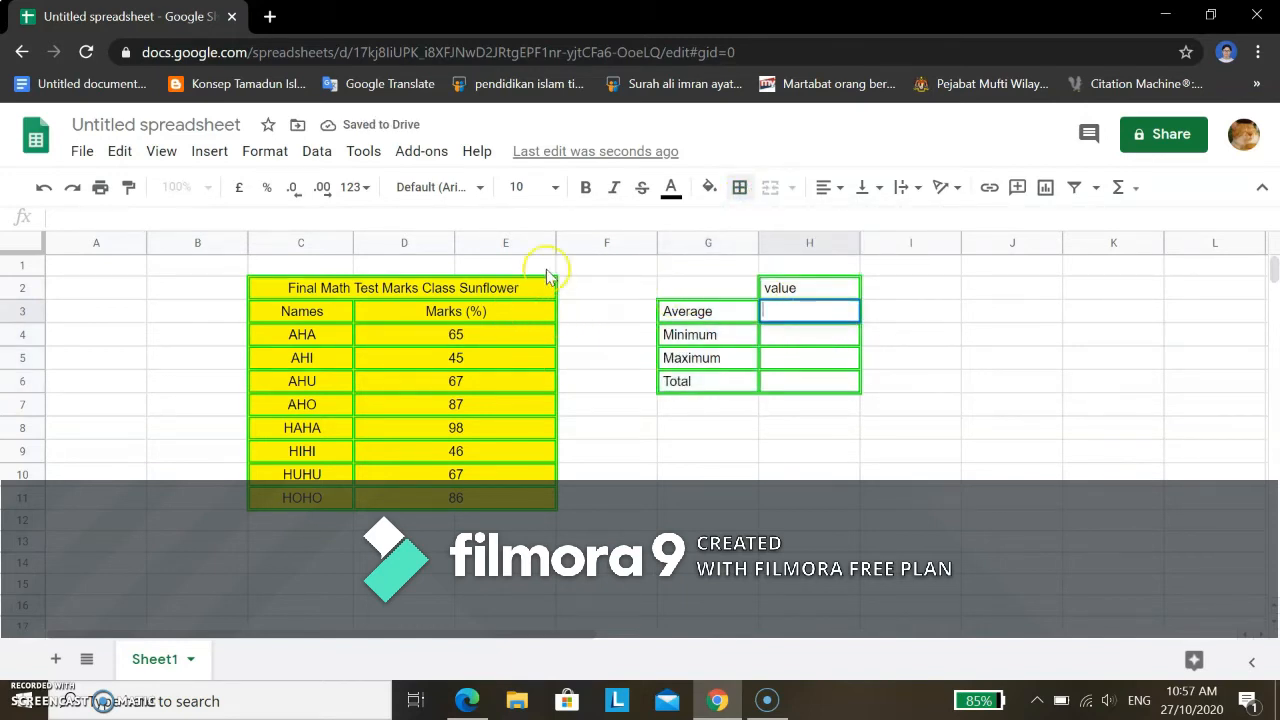
{"action": "left_click", "coordinate": [1124, 189]}
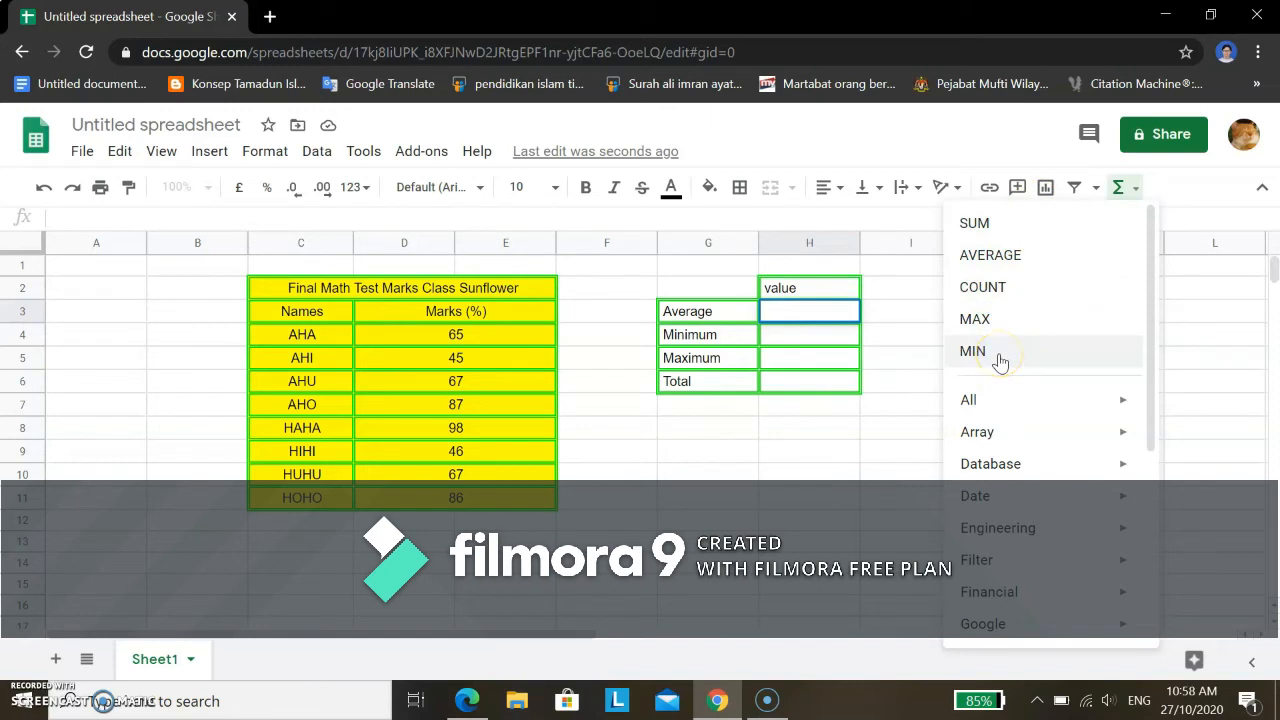
{"action": "left_click", "coordinate": [1022, 262]}
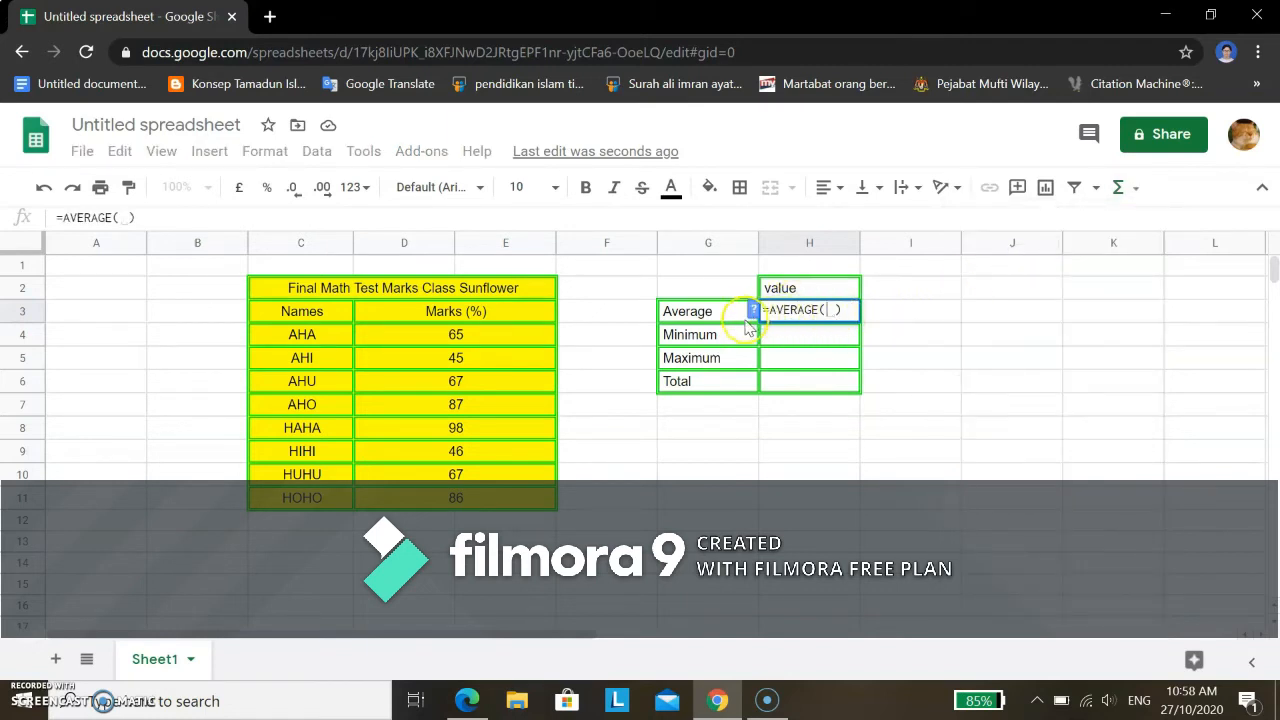
{"action": "left_click", "coordinate": [478, 336]}
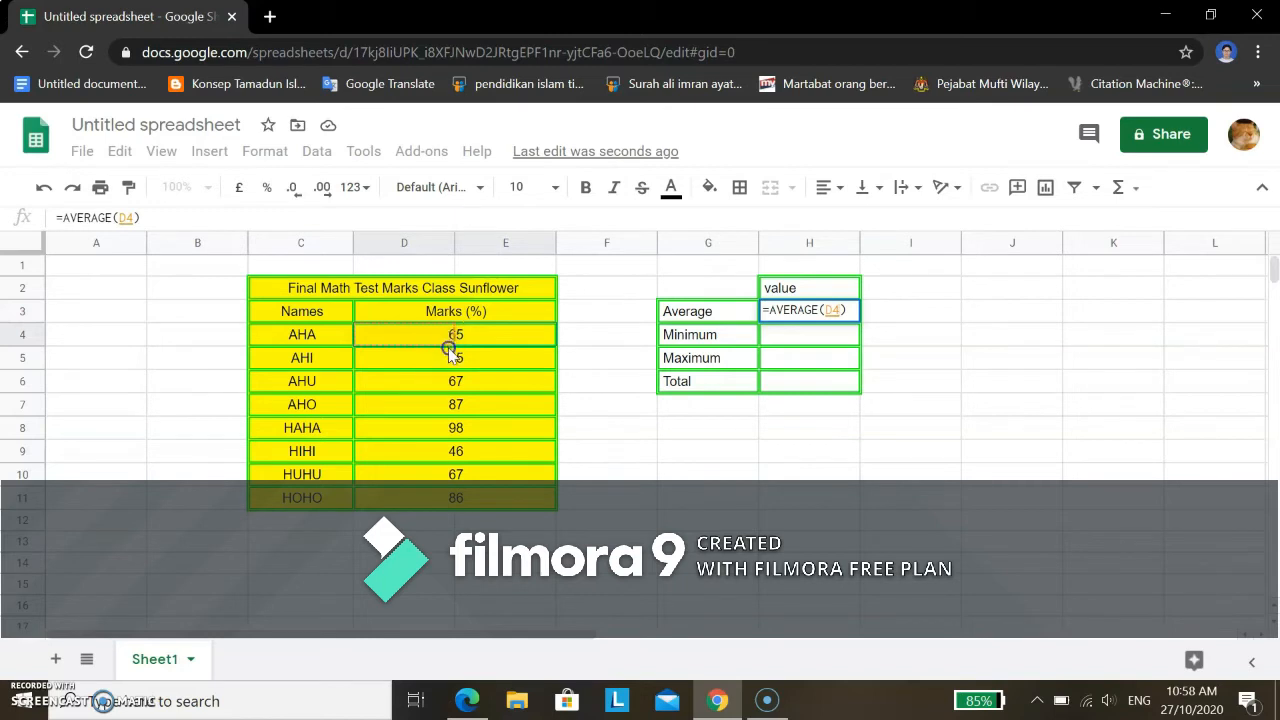
{"action": "left_click_drag", "start_coordinate": [449, 352], "coordinate": [461, 500]}
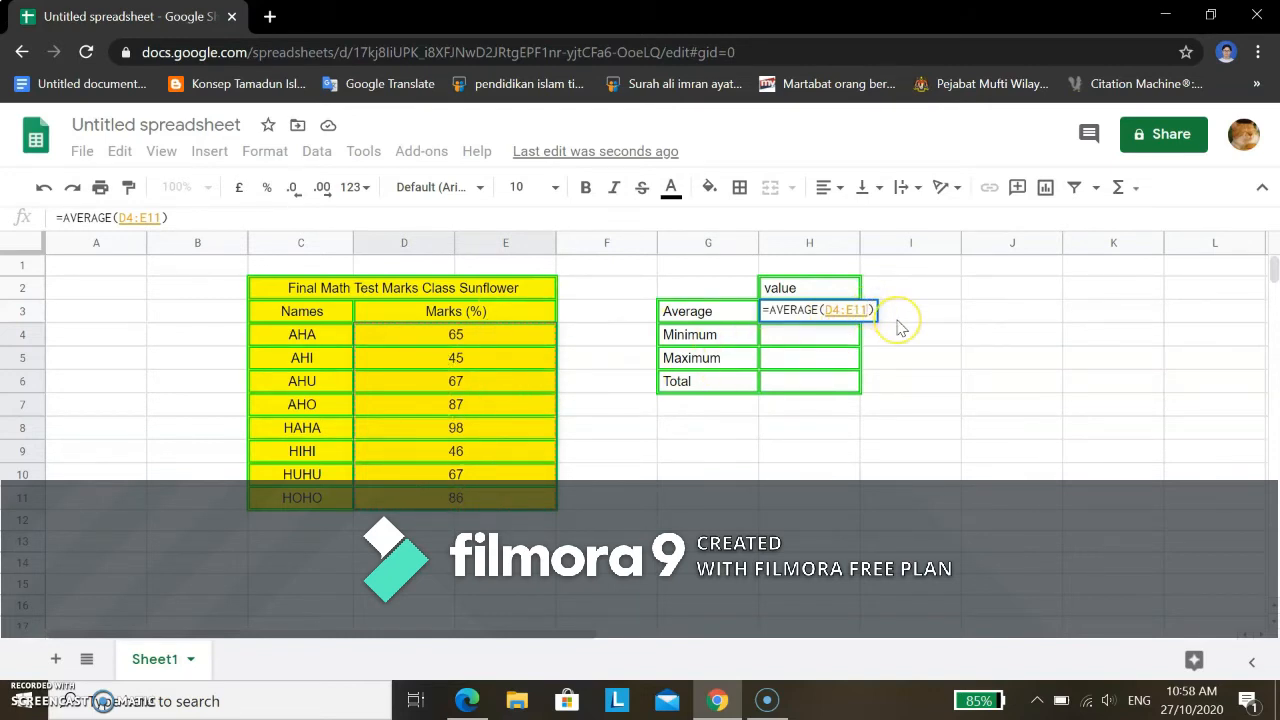
{"action": "key", "text": "Return"}
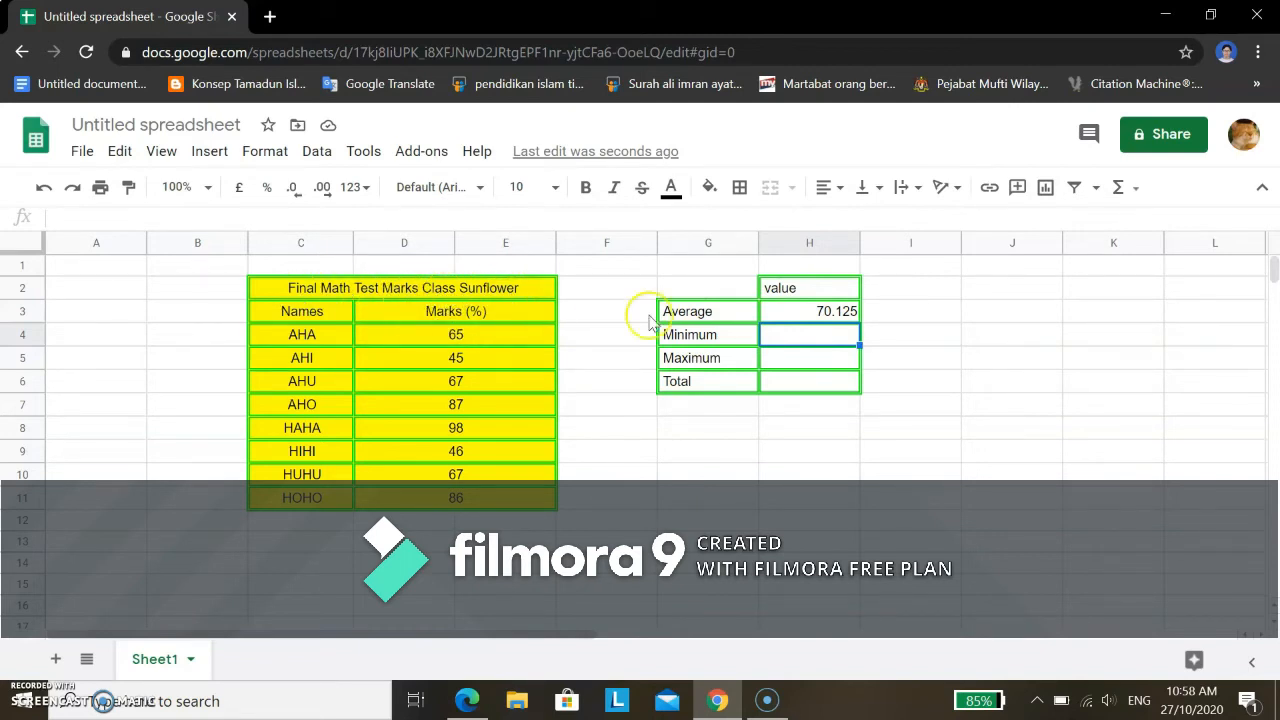
- Calculate the minimum mark in H4 with the MIN function over D4:E11
{"action": "double_click", "coordinate": [831, 341]}
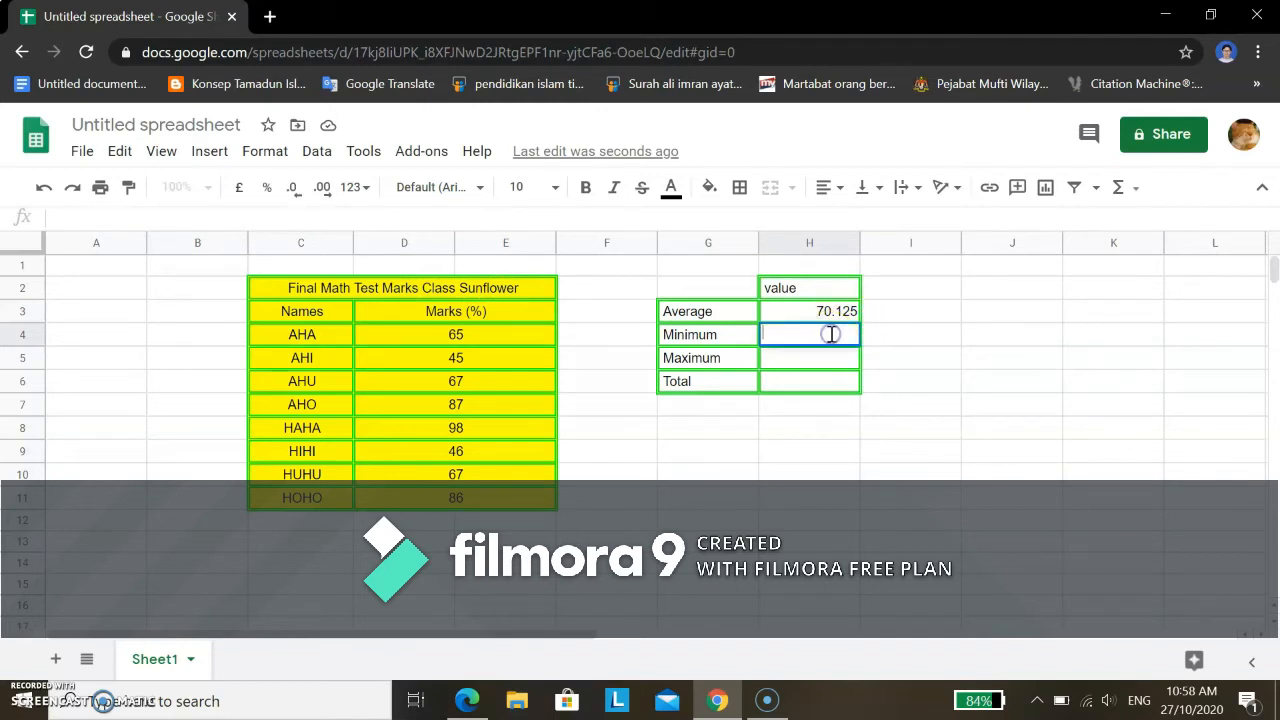
{"action": "left_click", "coordinate": [1120, 188]}
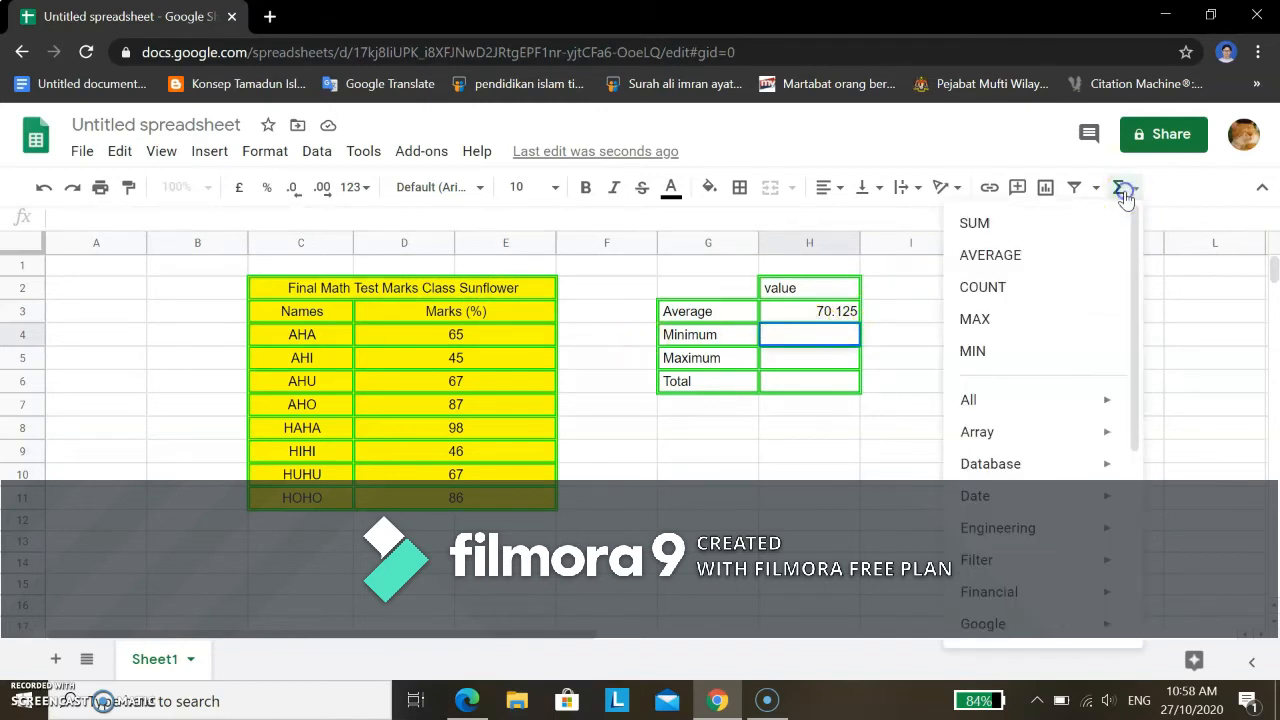
{"action": "left_click", "coordinate": [993, 353]}
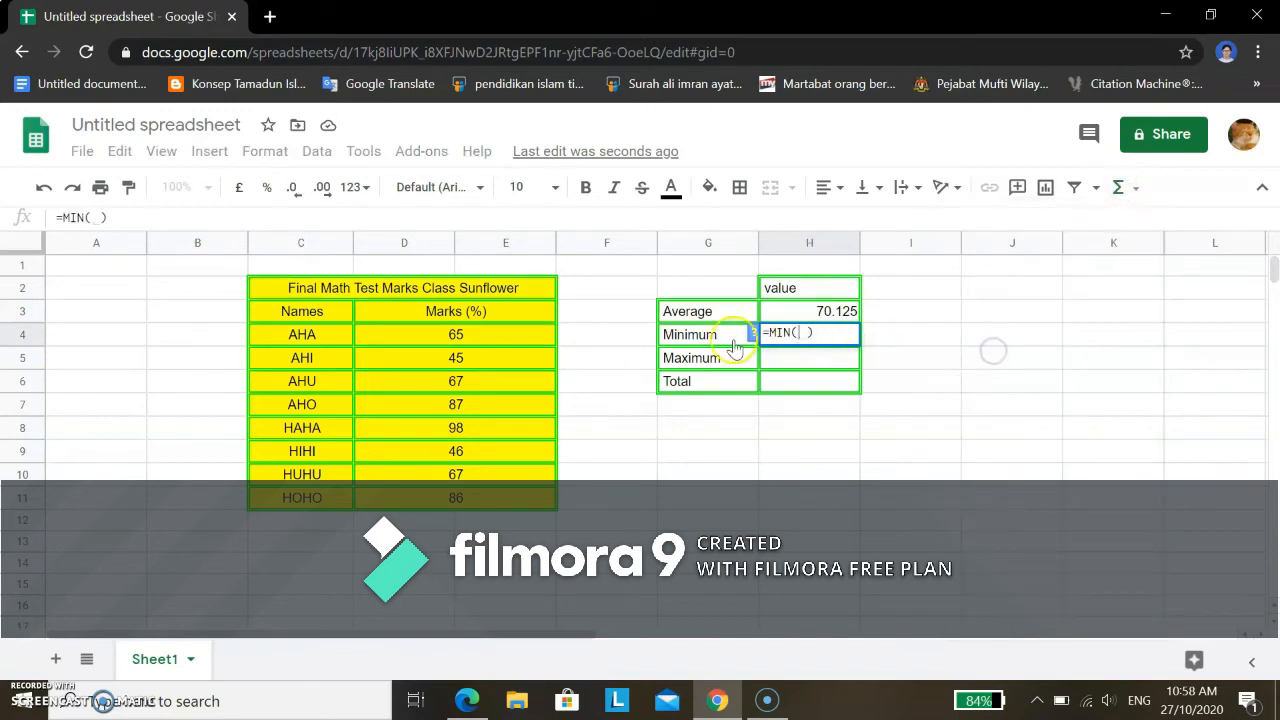
{"action": "left_click_drag", "start_coordinate": [483, 330], "coordinate": [485, 497]}
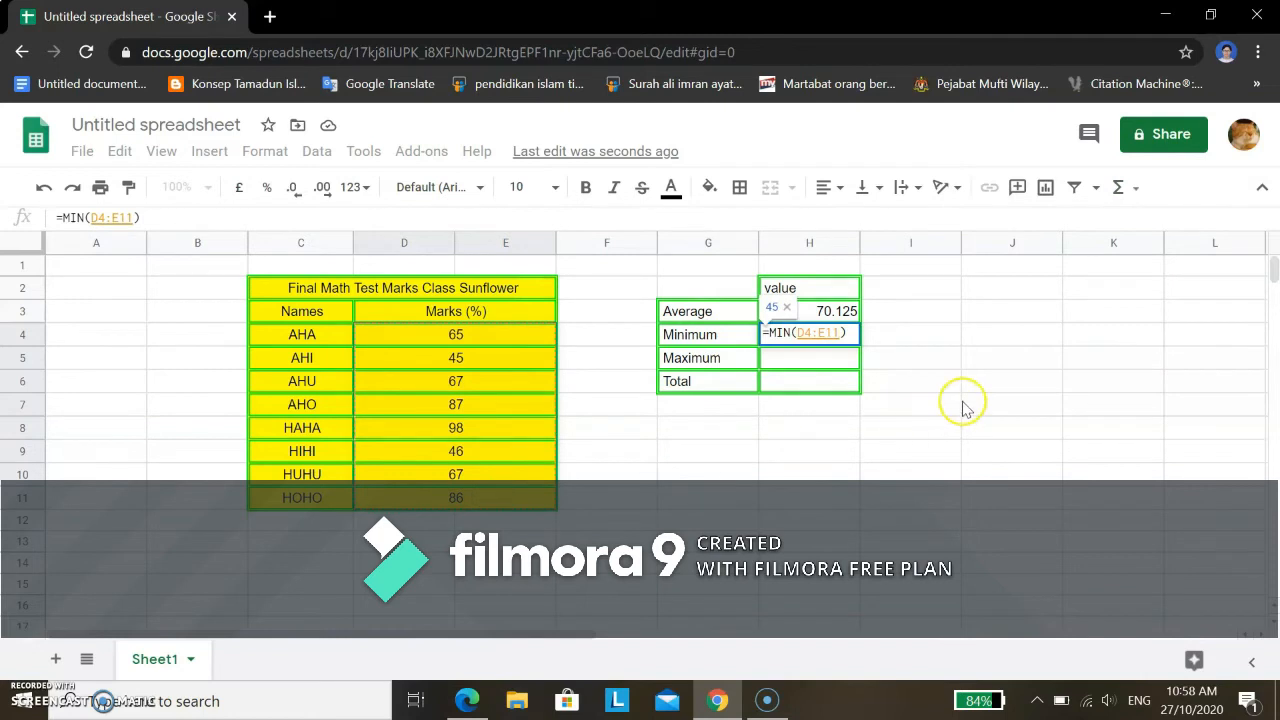
{"action": "key", "text": "Return"}
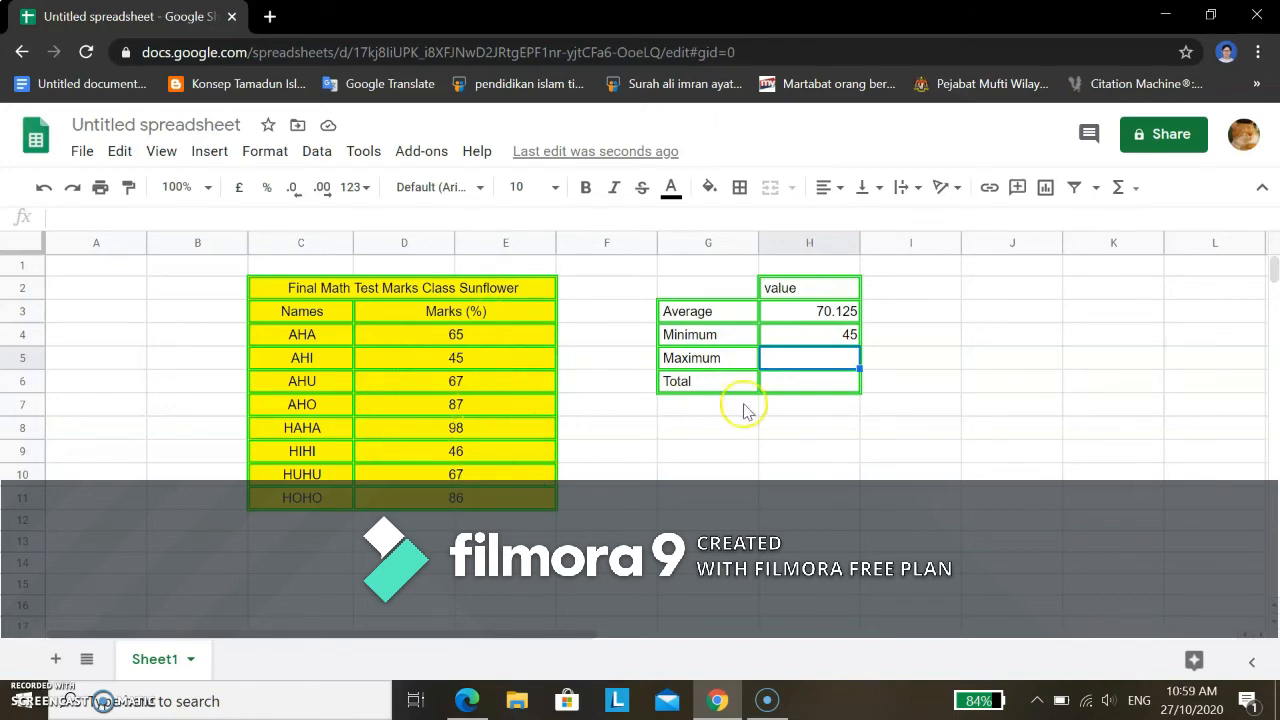
- Calculate the maximum mark in H5 with the MAX function over the marks D4:E11
{"action": "double_click", "coordinate": [822, 357]}
{"action": "left_click", "coordinate": [1118, 187]}
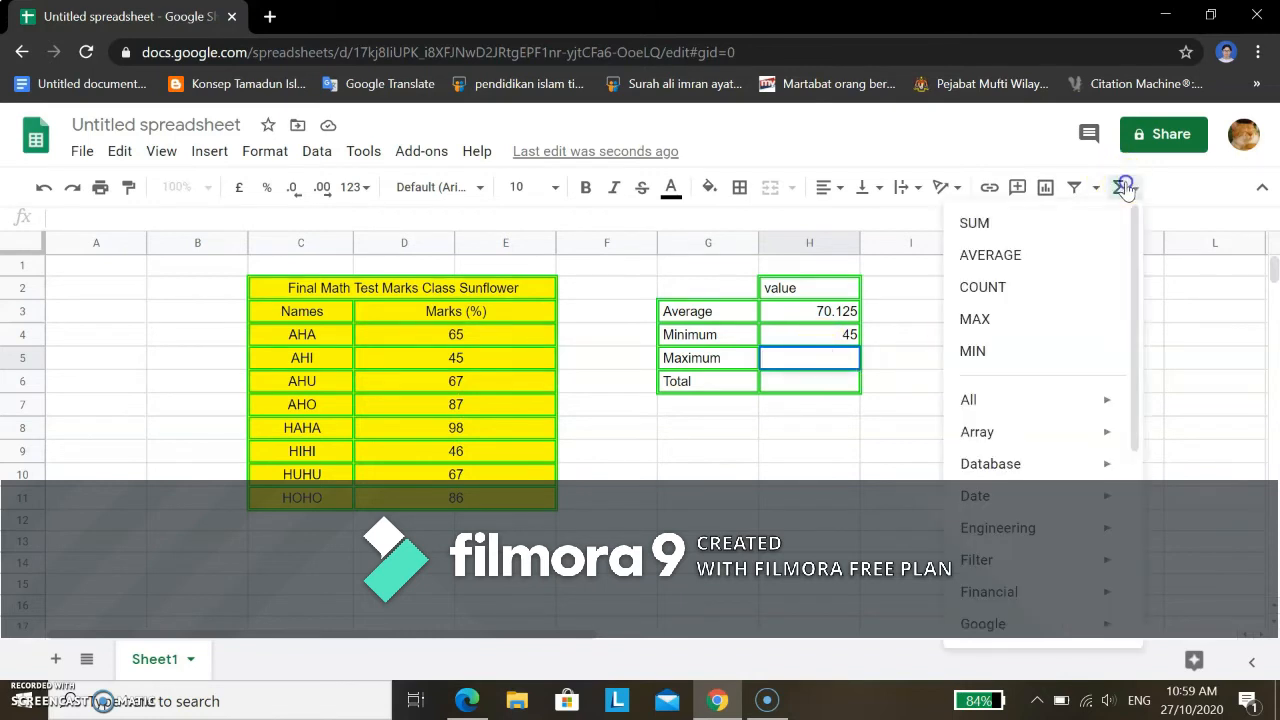
{"action": "left_click", "coordinate": [988, 320]}
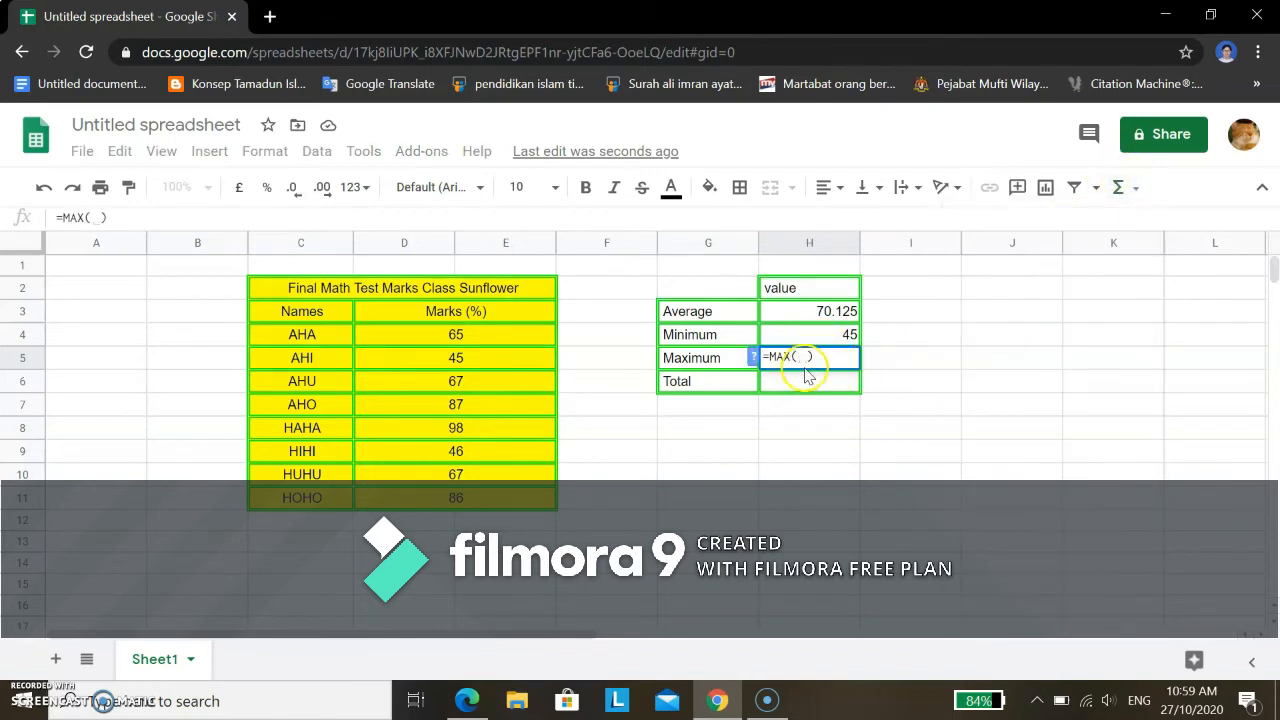
{"action": "left_click_drag", "start_coordinate": [464, 337], "coordinate": [463, 498]}
{"action": "key", "text": "Return"}
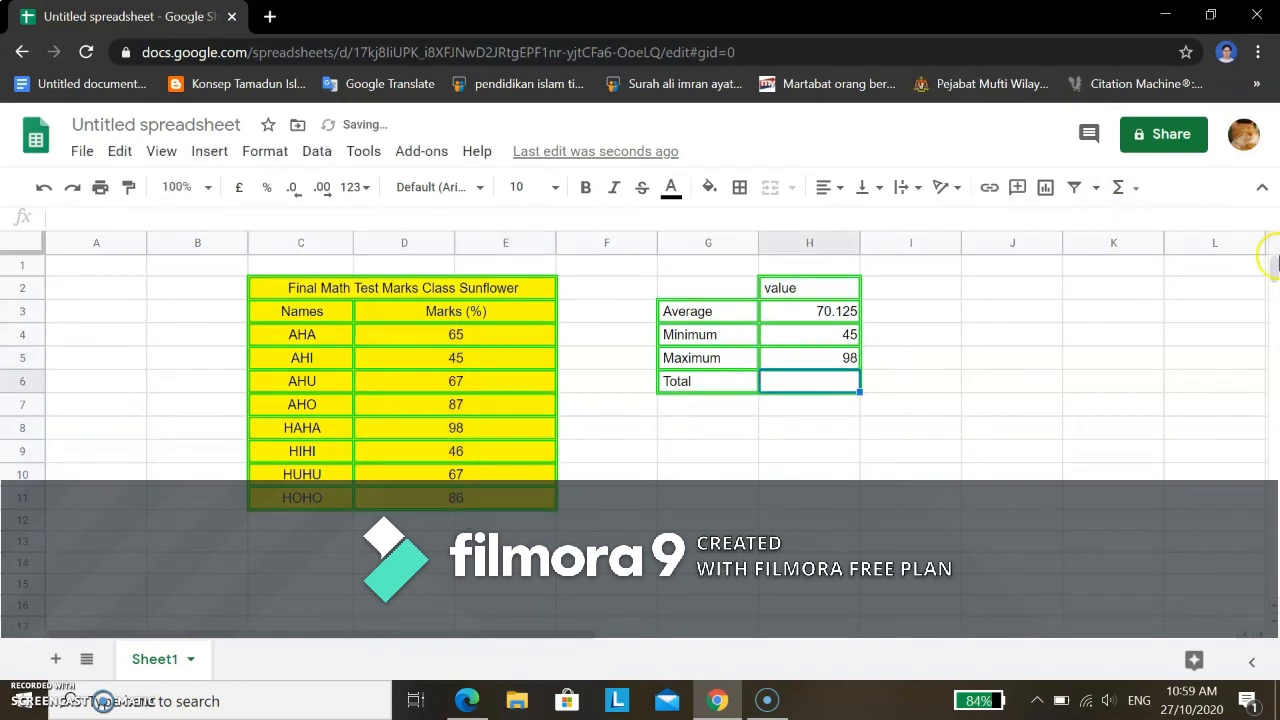
- Calculate the total of all marks in H6 with the SUM function over D4:E11
{"action": "left_click", "coordinate": [795, 387]}
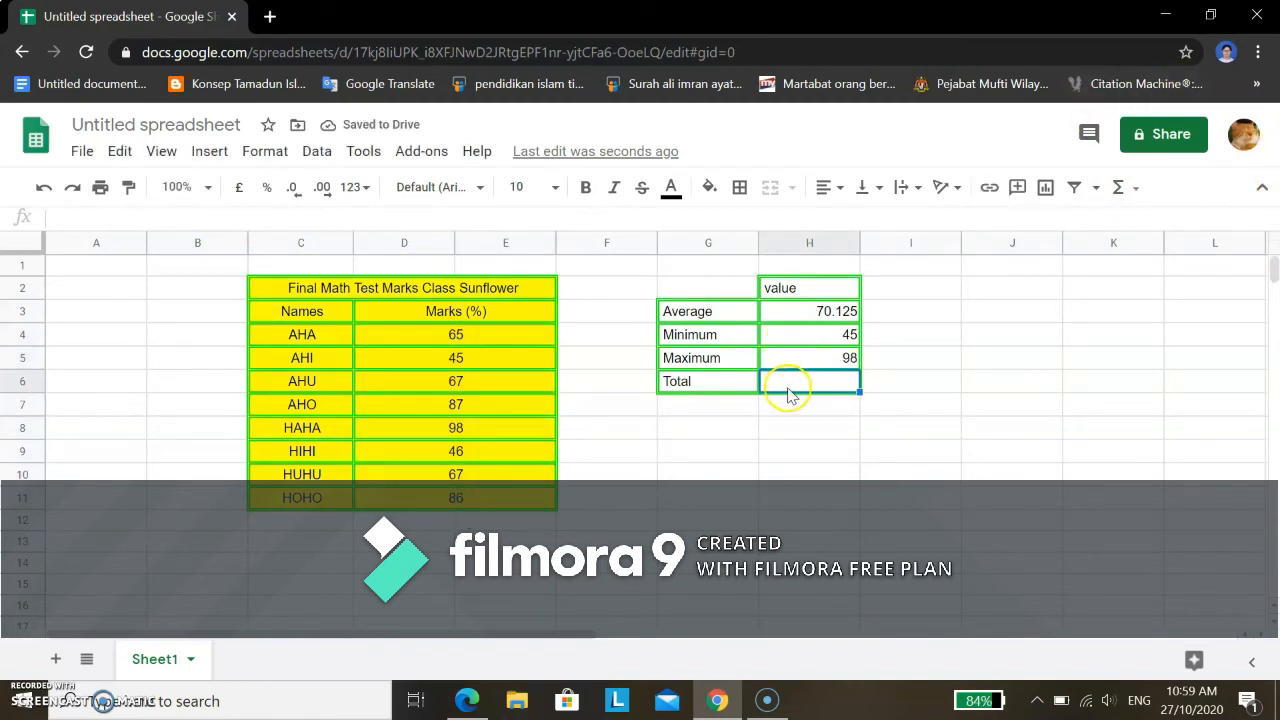
{"action": "left_click", "coordinate": [795, 383]}
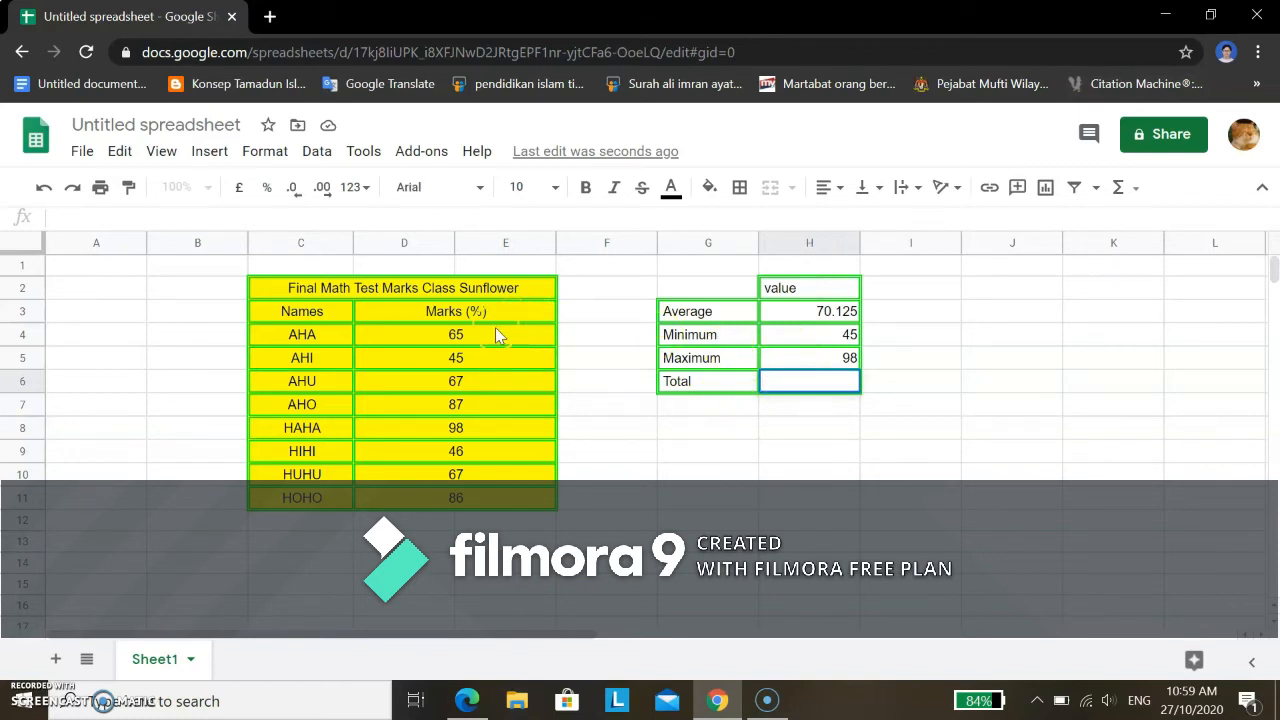
{"action": "left_click", "coordinate": [1130, 190]}
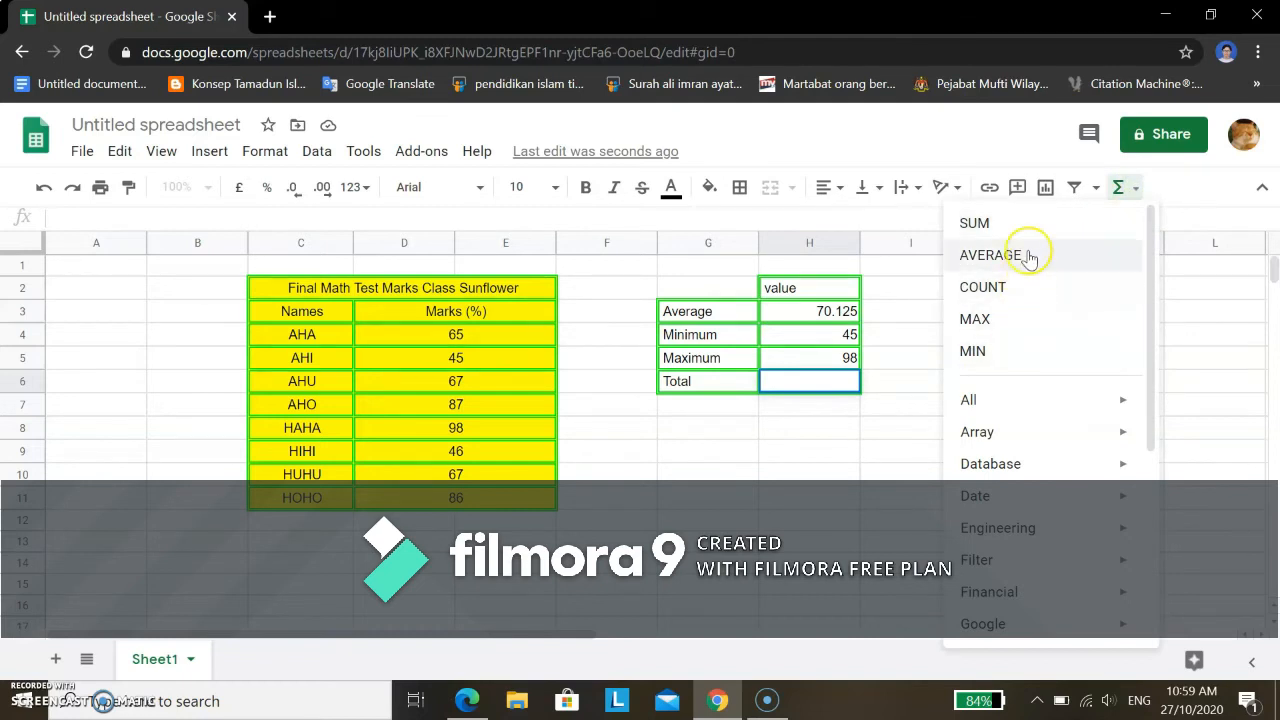
{"action": "left_click", "coordinate": [984, 228]}
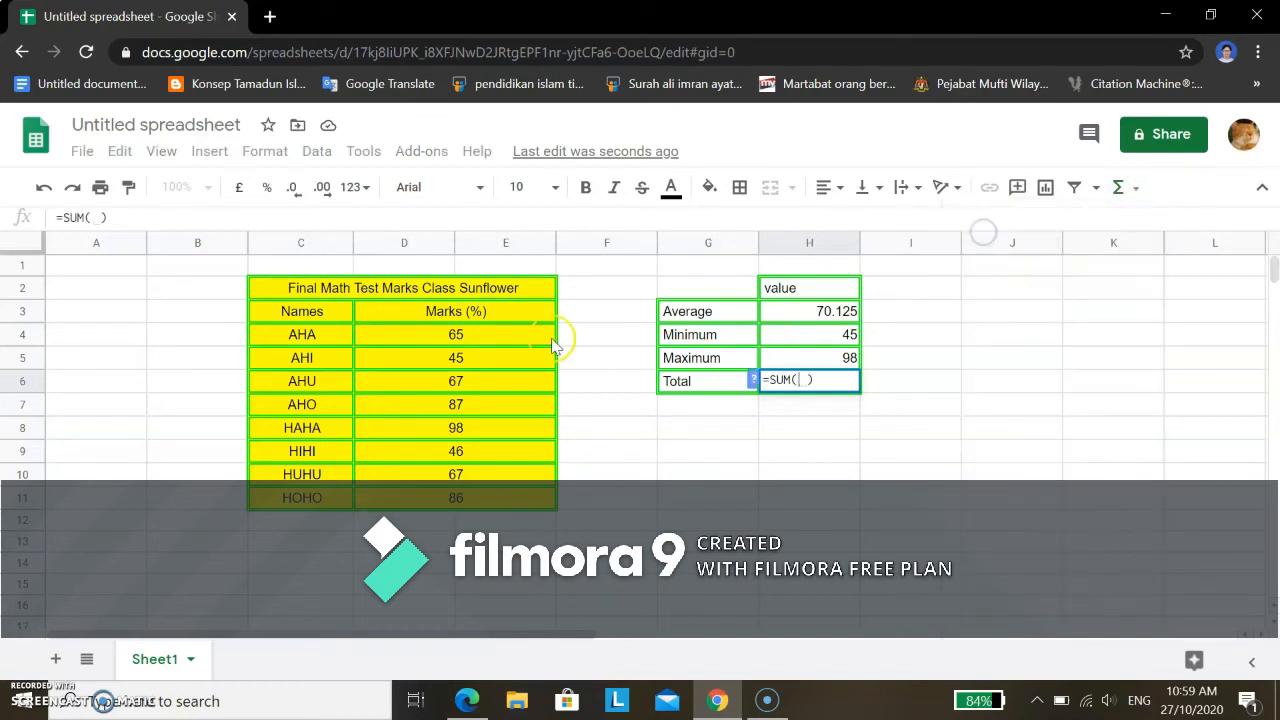
{"action": "left_click_drag", "start_coordinate": [480, 340], "coordinate": [492, 498]}
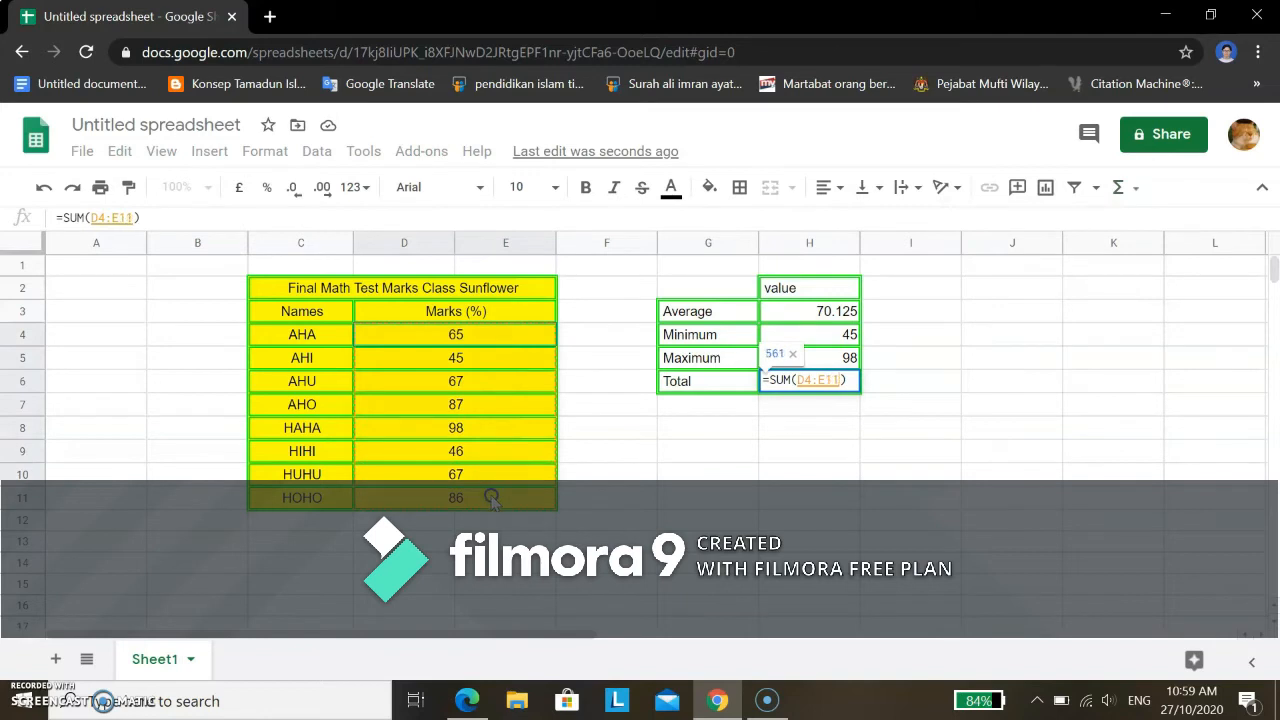
{"action": "key", "text": "Return"}
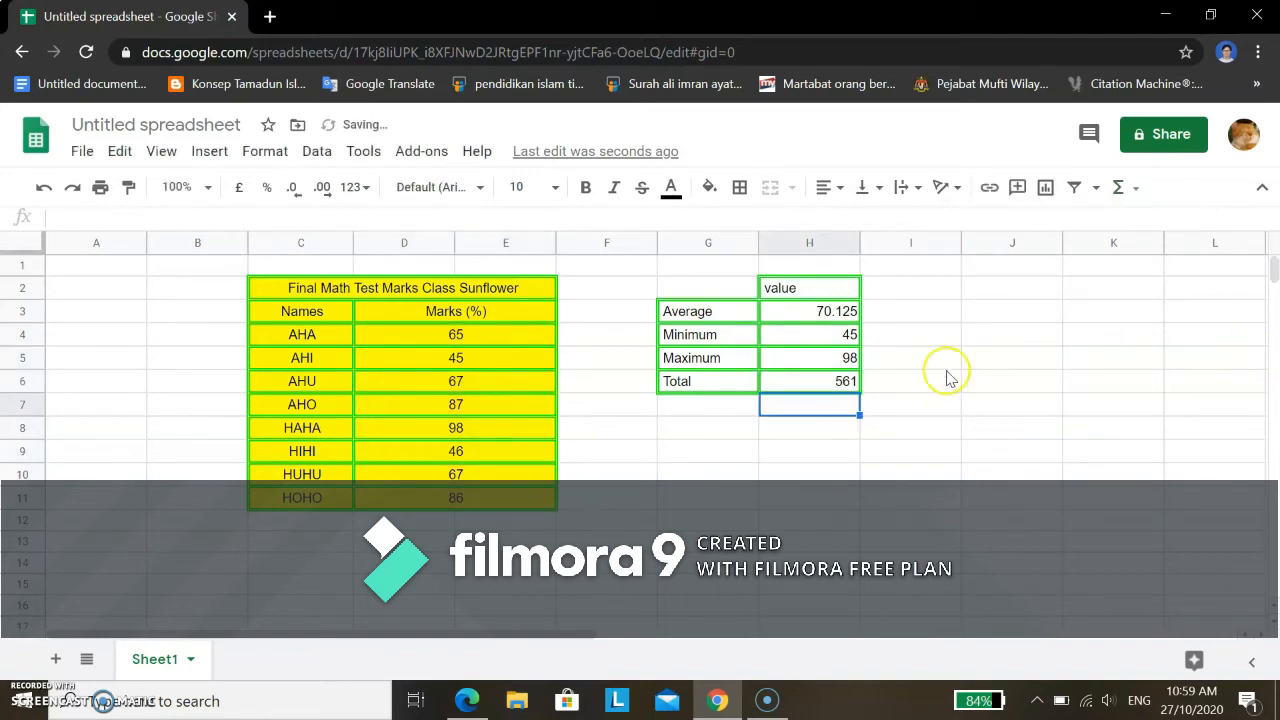
- Correct the summary heading in H2 so that it reads Value with a capital V
{"action": "left_click", "coordinate": [836, 386]}
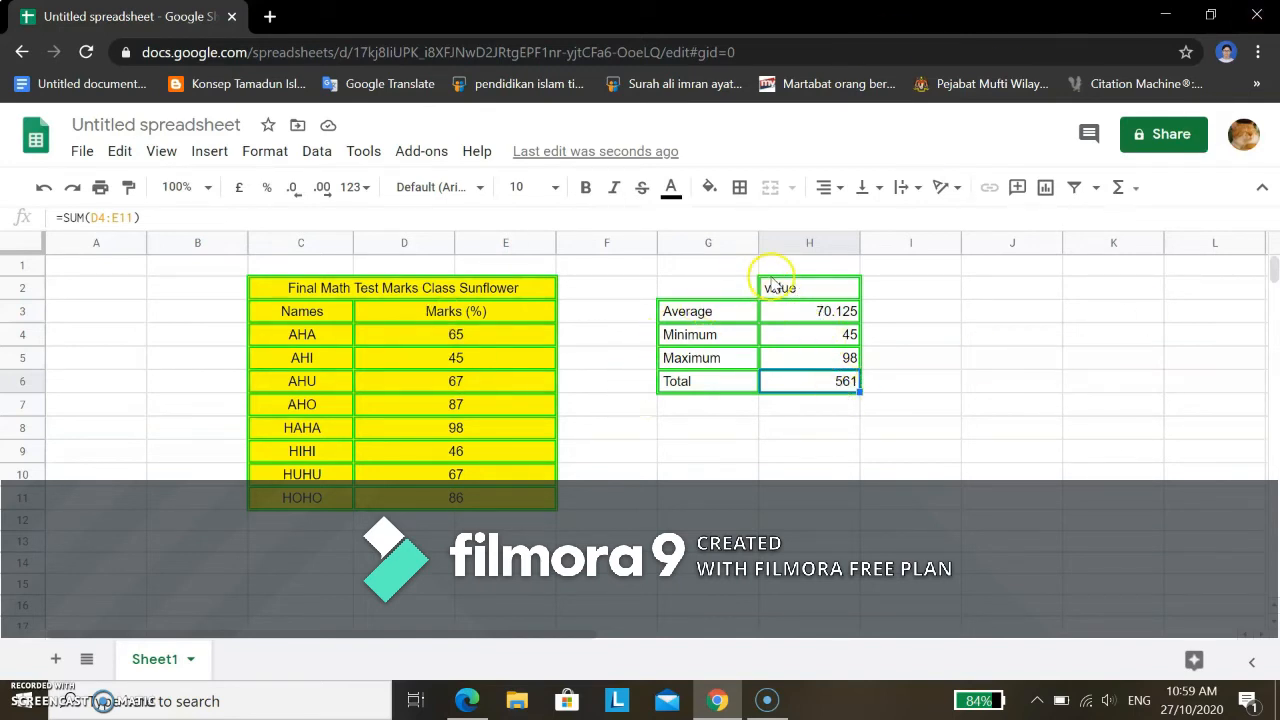
{"action": "left_click_drag", "start_coordinate": [775, 288], "coordinate": [813, 288]}
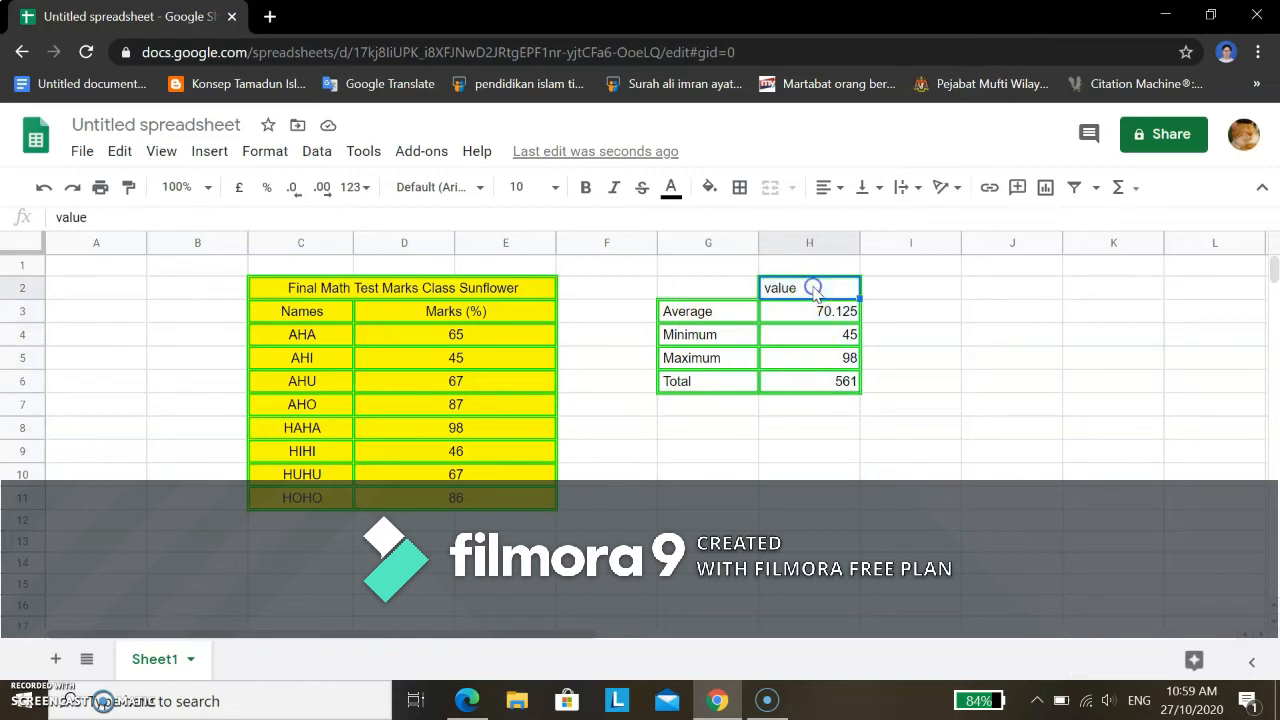
{"action": "double_click", "coordinate": [771, 285]}
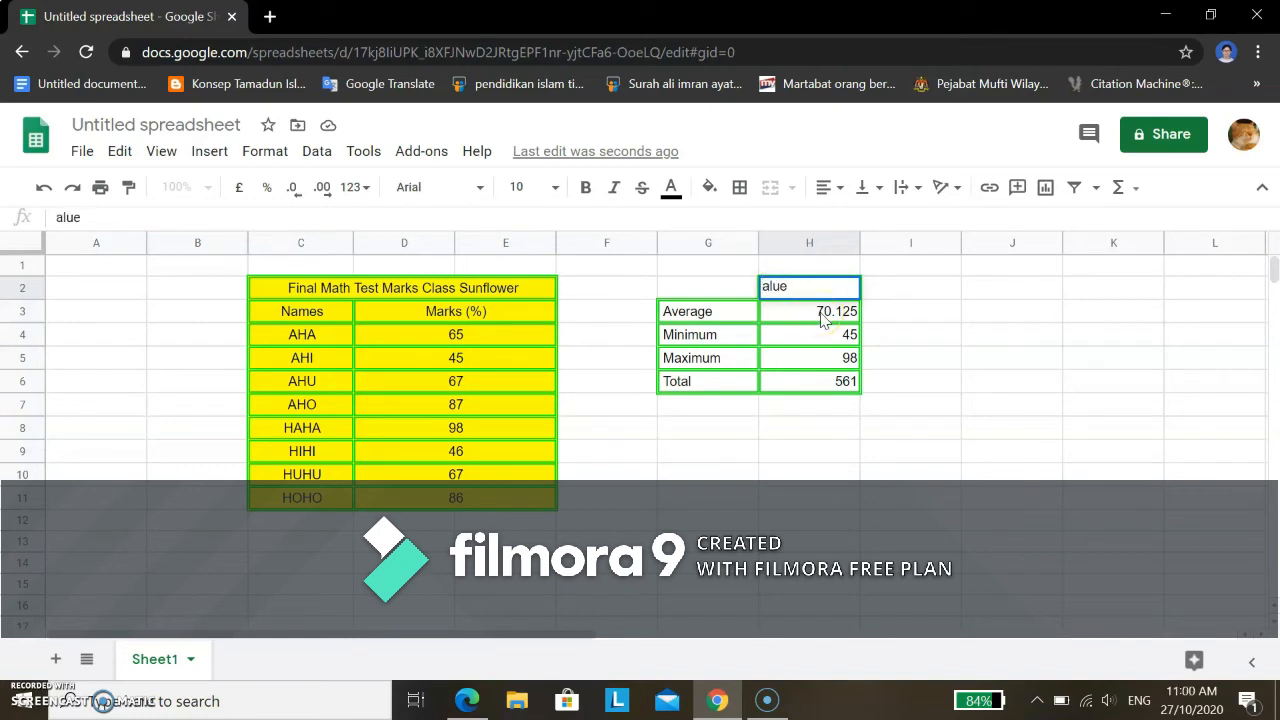
{"action": "type", "text": "V"}
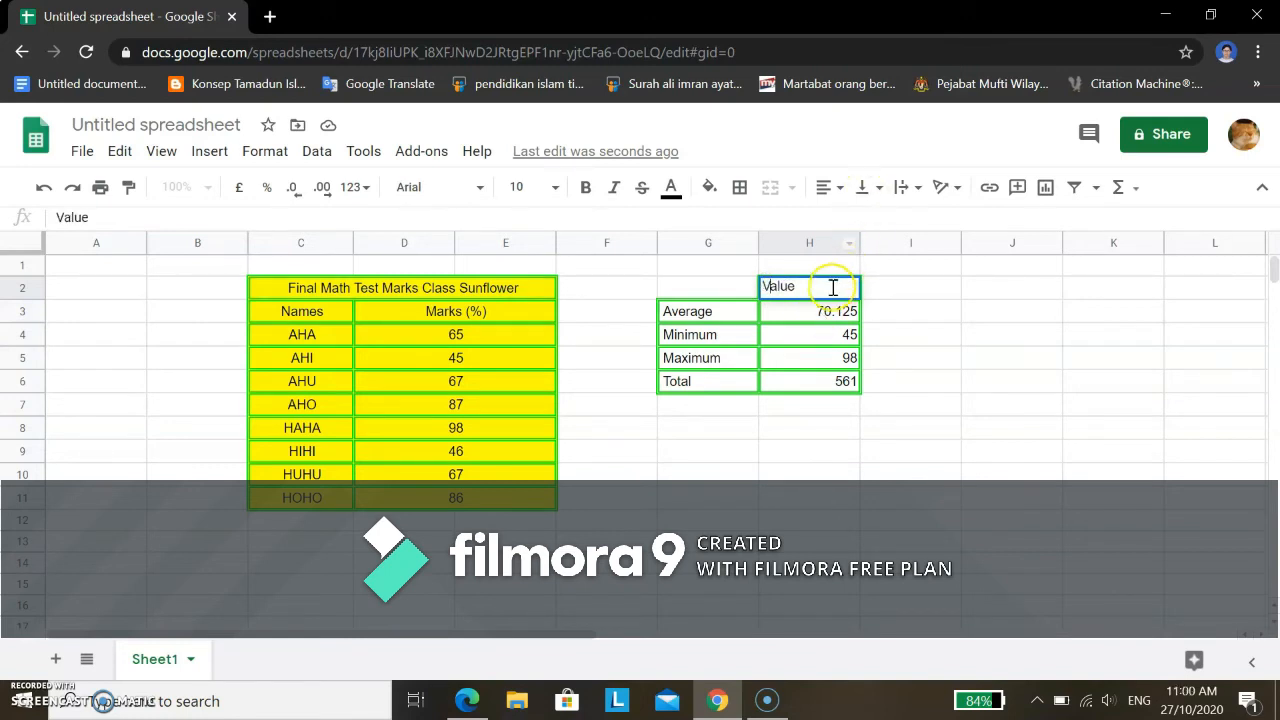
{"action": "left_click", "coordinate": [833, 286]}
{"action": "left_click", "coordinate": [877, 292]}
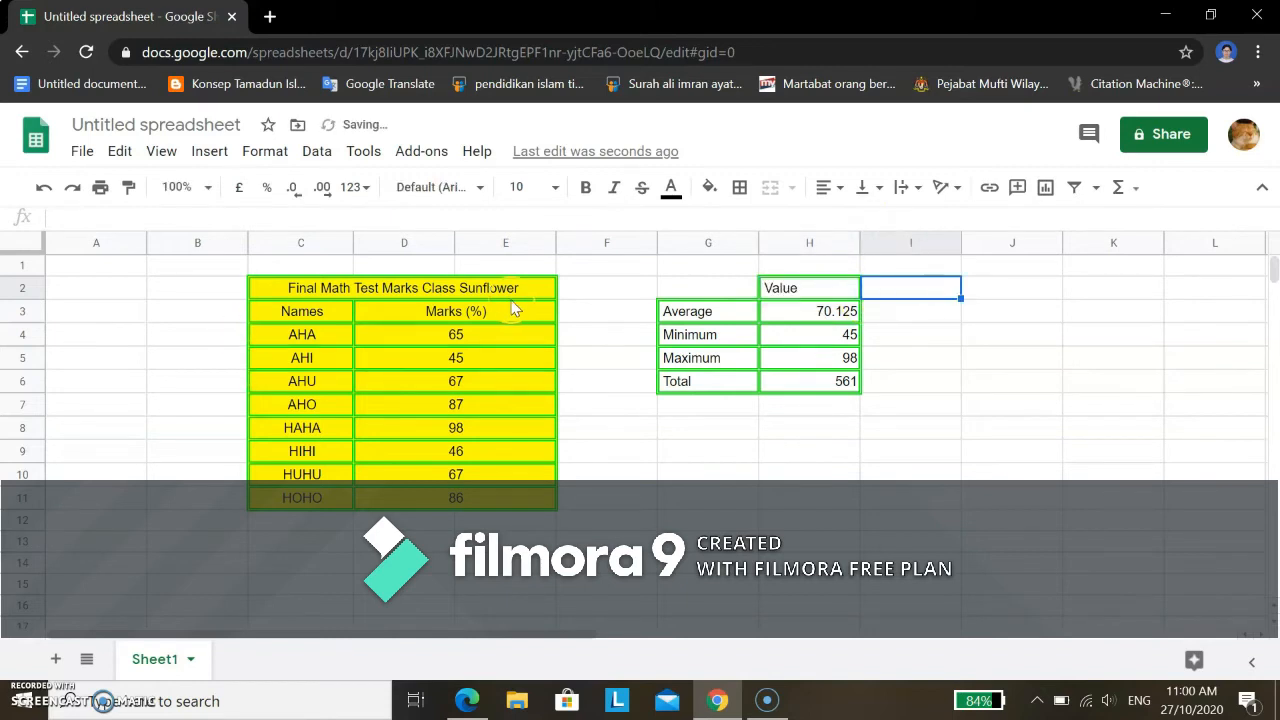
- Set the font size of the table title Final Math Test Marks Class Sunflower to 14
{"action": "left_click", "coordinate": [294, 291]}
{"action": "left_click", "coordinate": [294, 291]}
{"action": "left_click", "coordinate": [391, 290]}
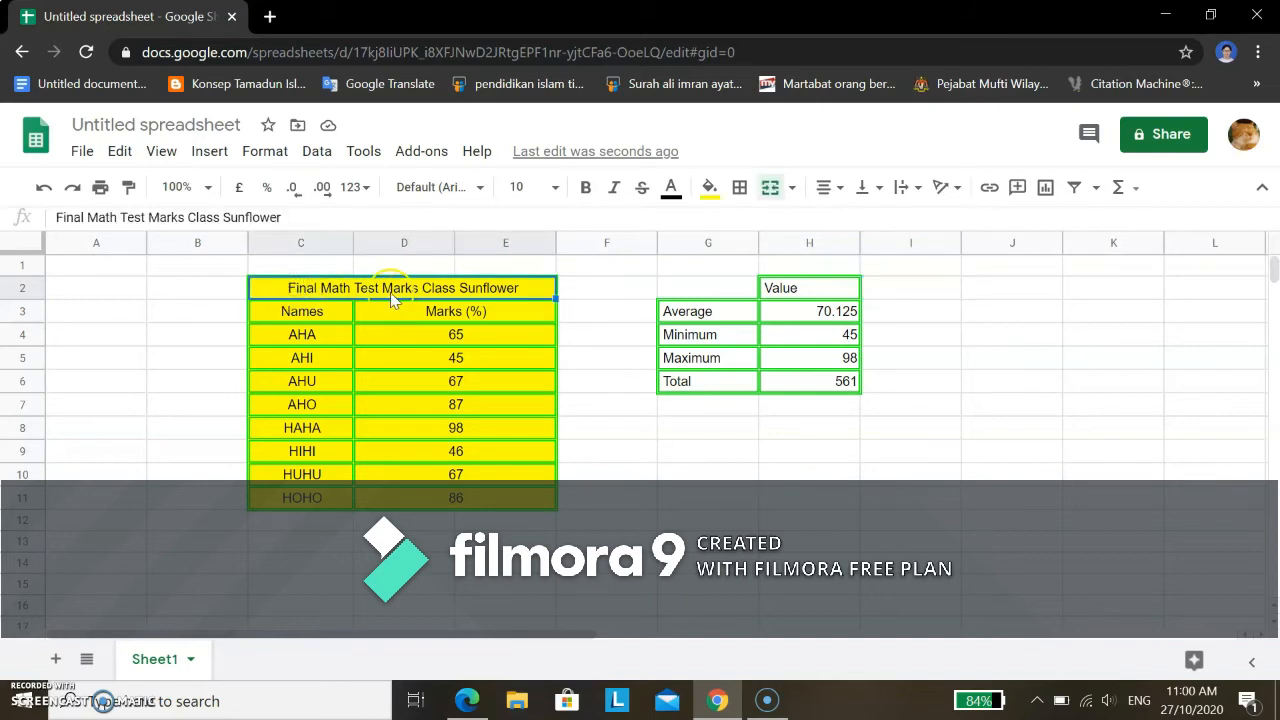
{"action": "double_click", "coordinate": [264, 290]}
{"action": "triple_click", "coordinate": [263, 290]}
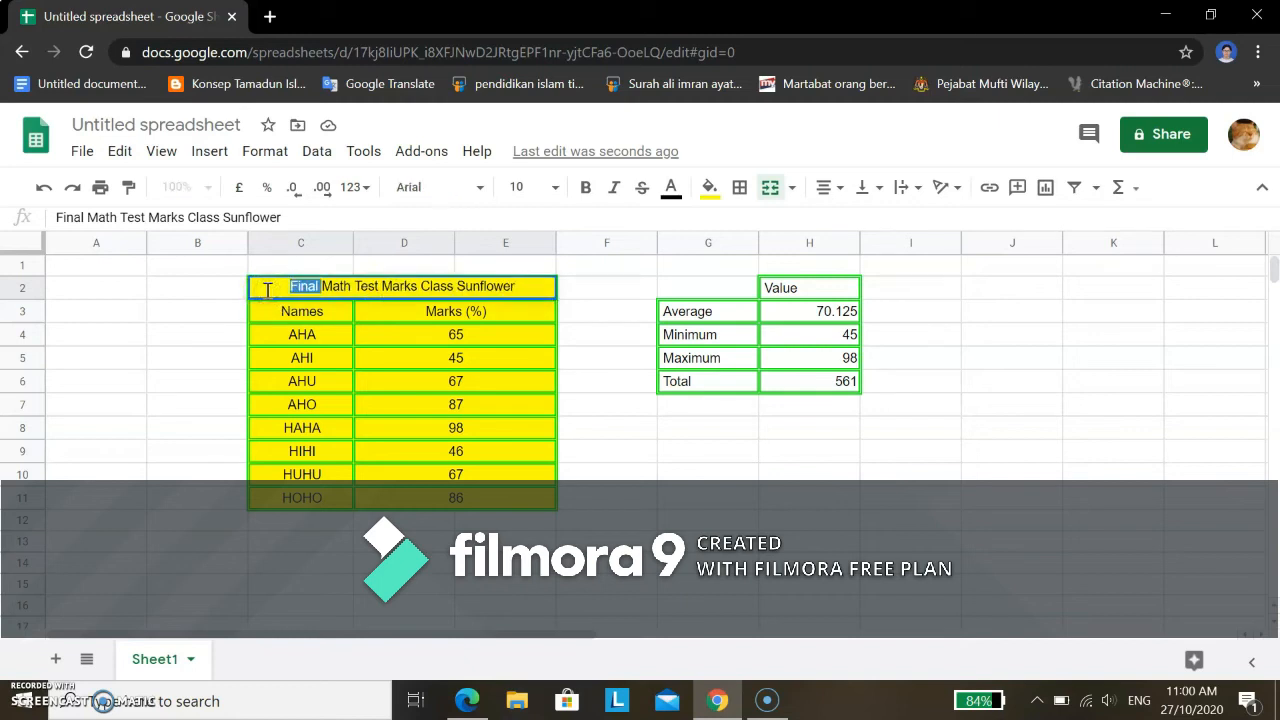
{"action": "left_click", "coordinate": [216, 291]}
{"action": "left_click", "coordinate": [271, 287]}
{"action": "left_click", "coordinate": [318, 284]}
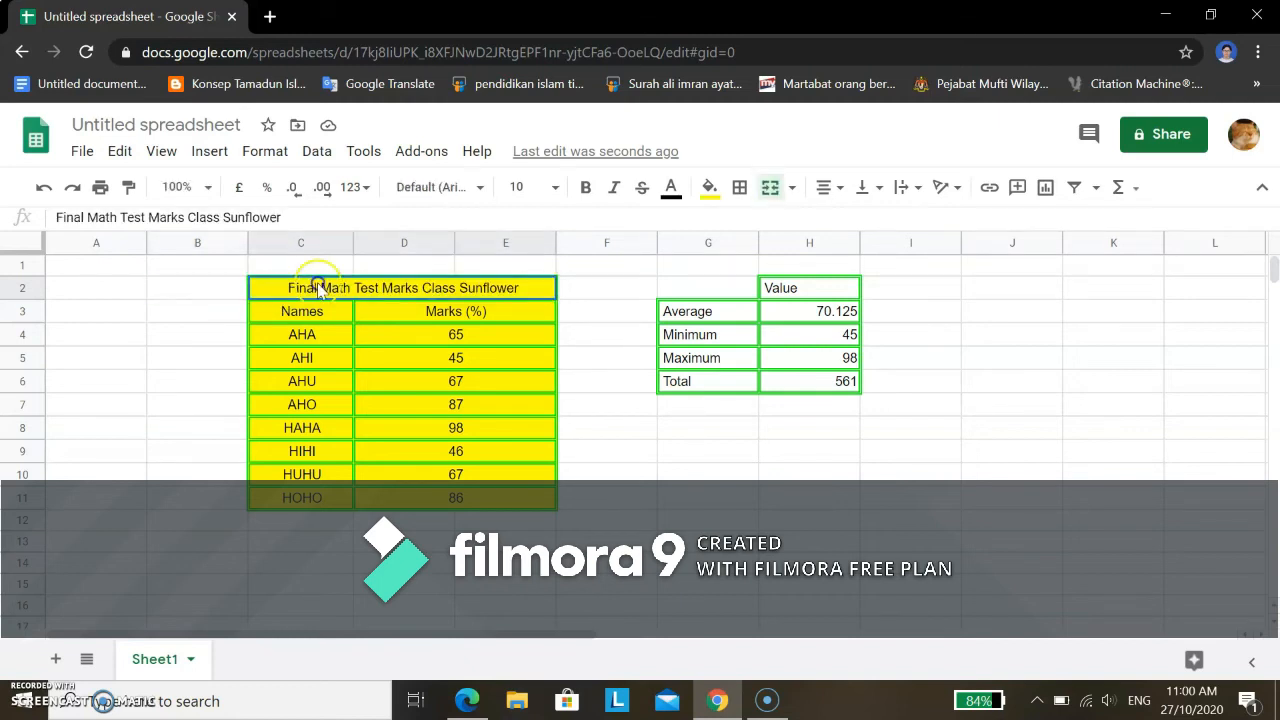
{"action": "double_click", "coordinate": [336, 289]}
{"action": "left_click_drag", "start_coordinate": [530, 287], "coordinate": [272, 300]}
{"action": "left_click", "coordinate": [555, 187]}
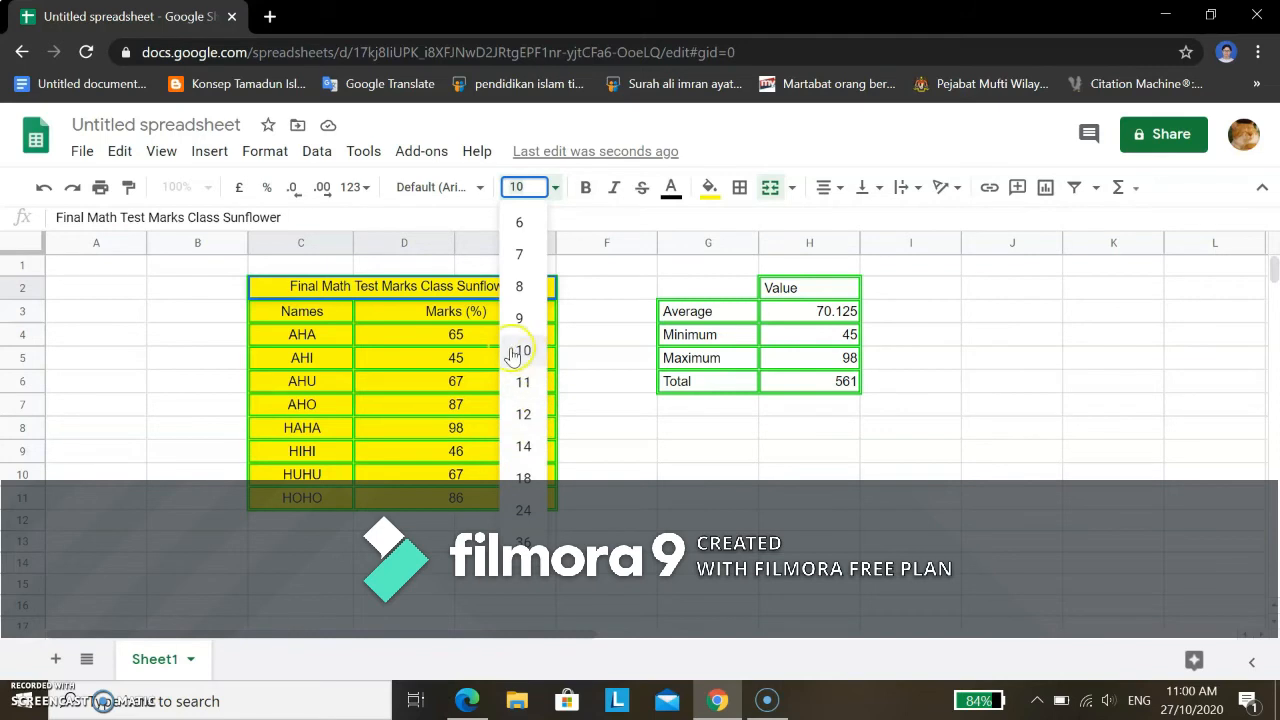
{"action": "left_click", "coordinate": [528, 447]}
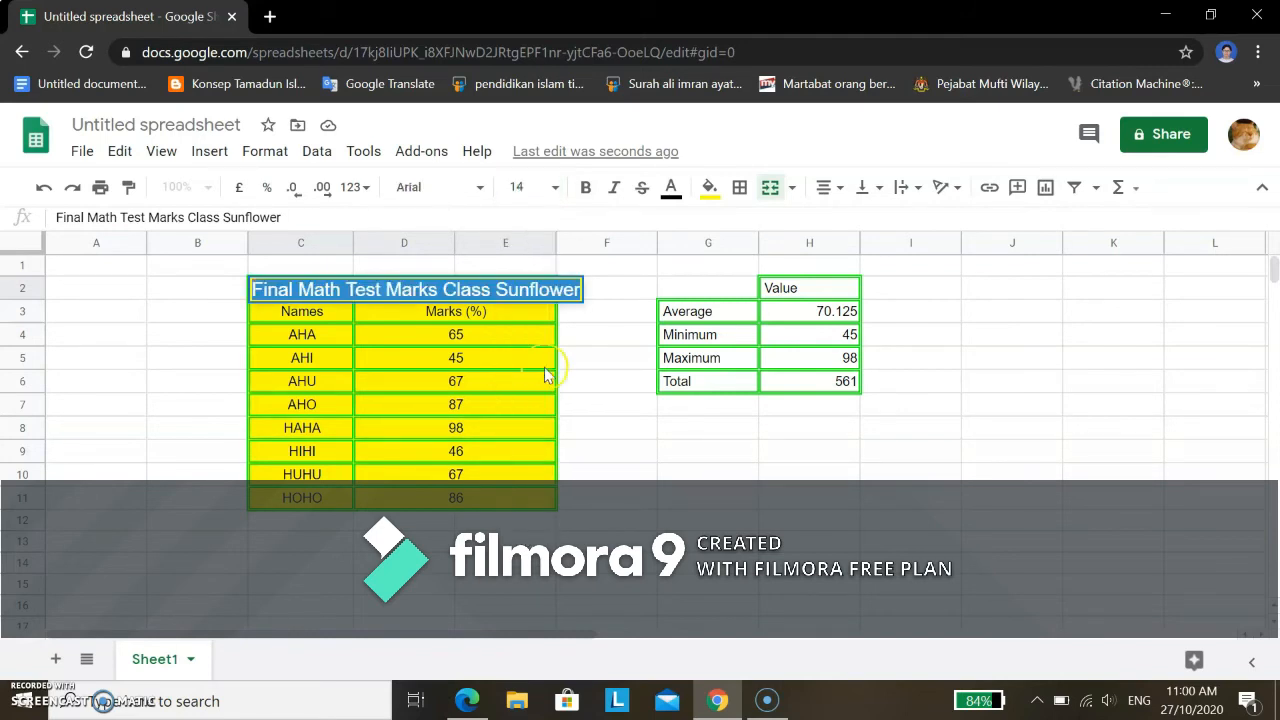
{"action": "left_click", "coordinate": [595, 287]}
{"action": "left_click", "coordinate": [548, 291]}
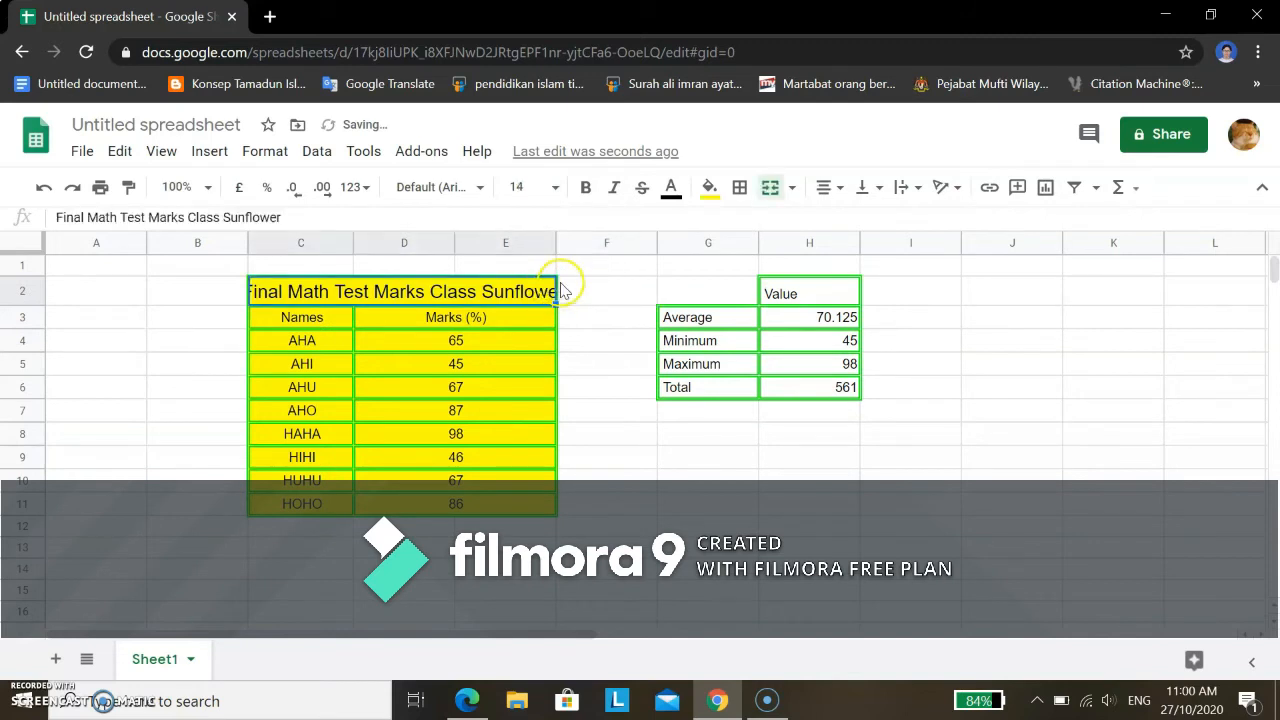
- Align the table title vertically to the middle and wrap its text within the merged cell
{"action": "double_click", "coordinate": [265, 295]}
{"action": "left_click_drag", "start_coordinate": [262, 290], "coordinate": [590, 305]}
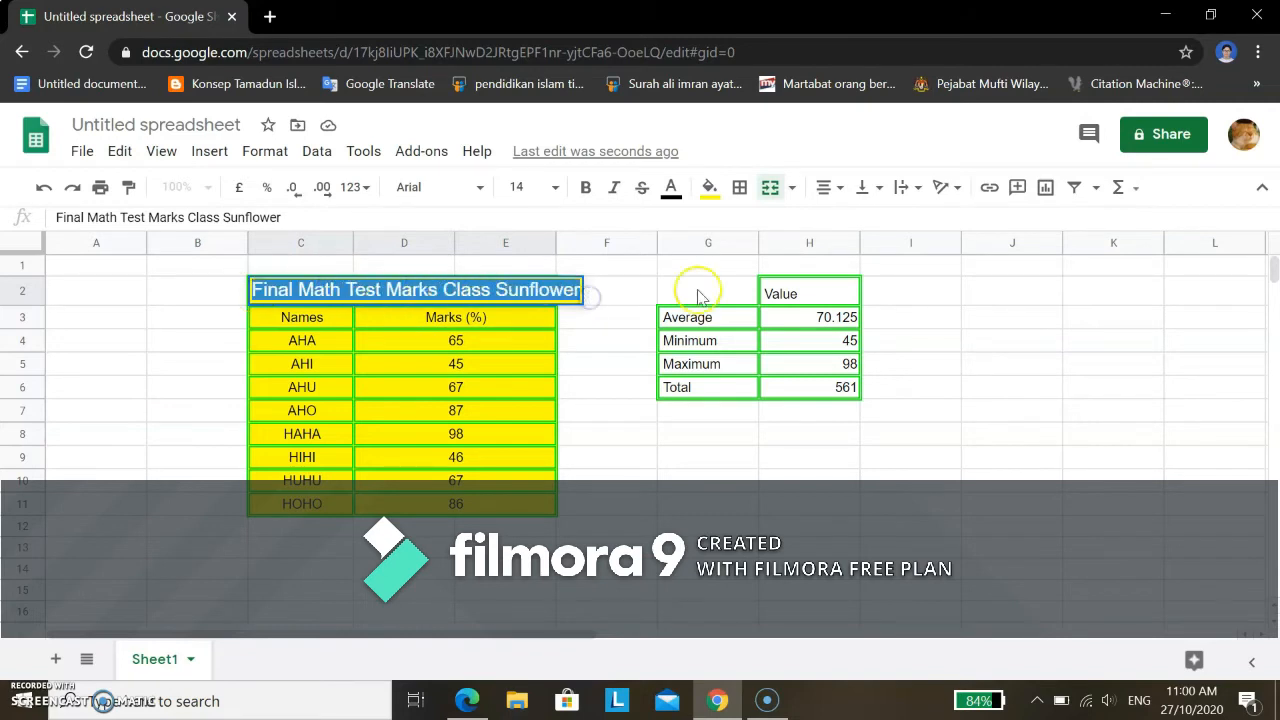
{"action": "left_click", "coordinate": [881, 190]}
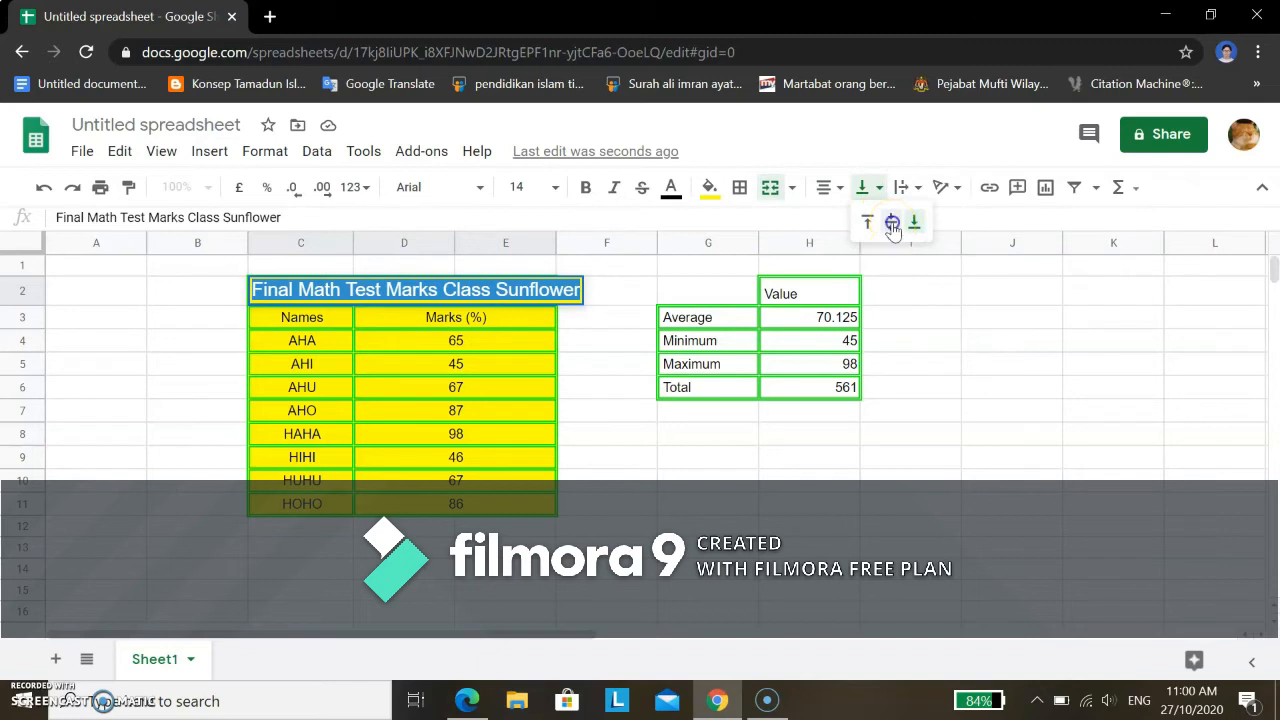
{"action": "left_click", "coordinate": [890, 222]}
{"action": "left_click", "coordinate": [901, 187]}
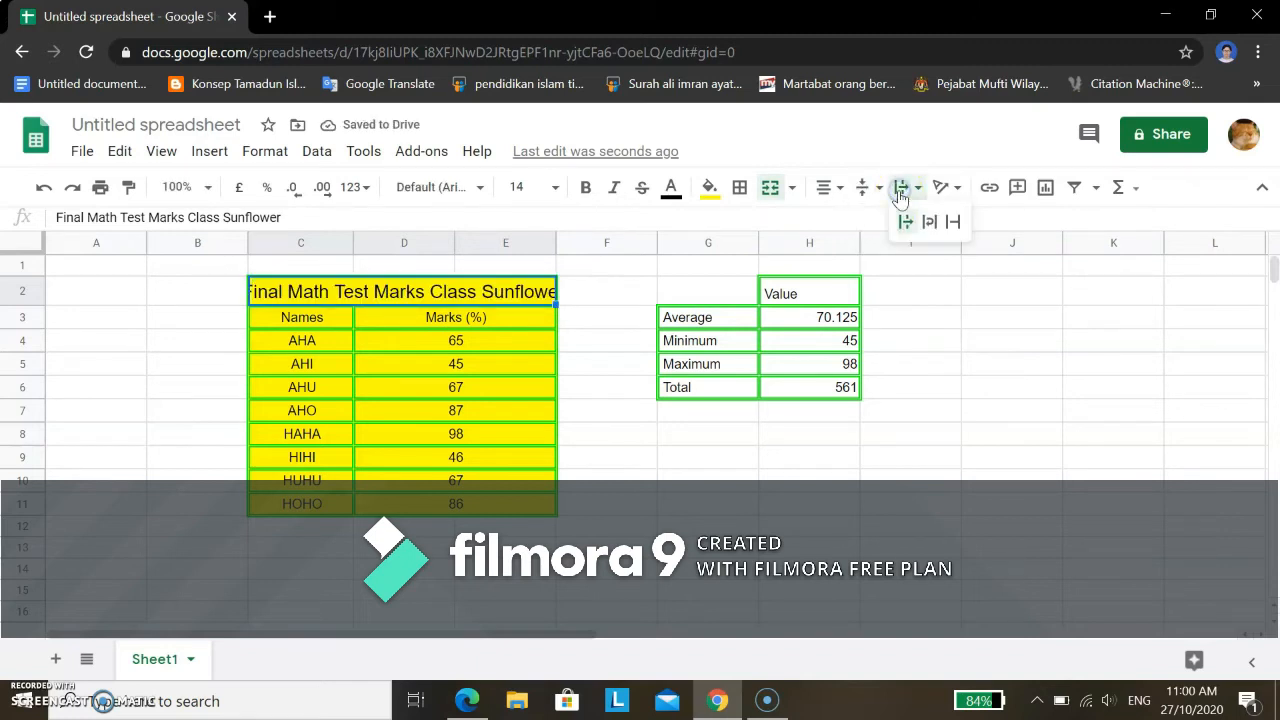
{"action": "left_click", "coordinate": [928, 222]}
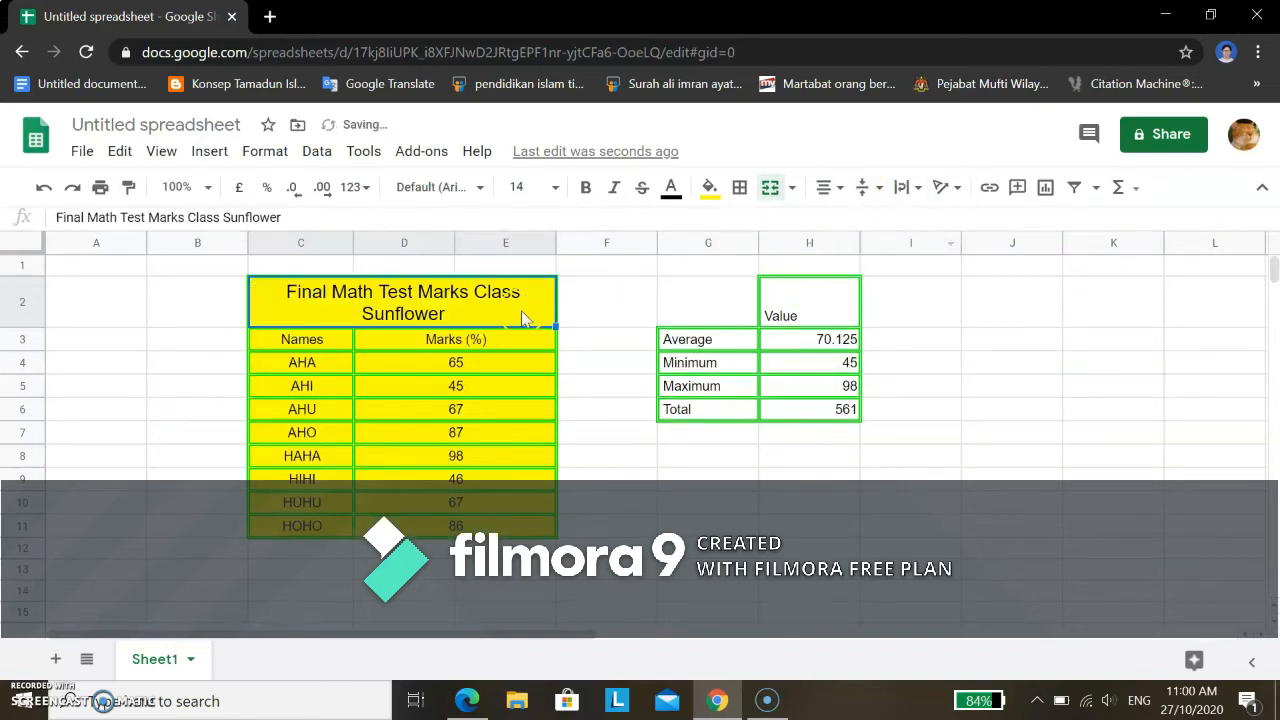
{"action": "left_click", "coordinate": [571, 300]}
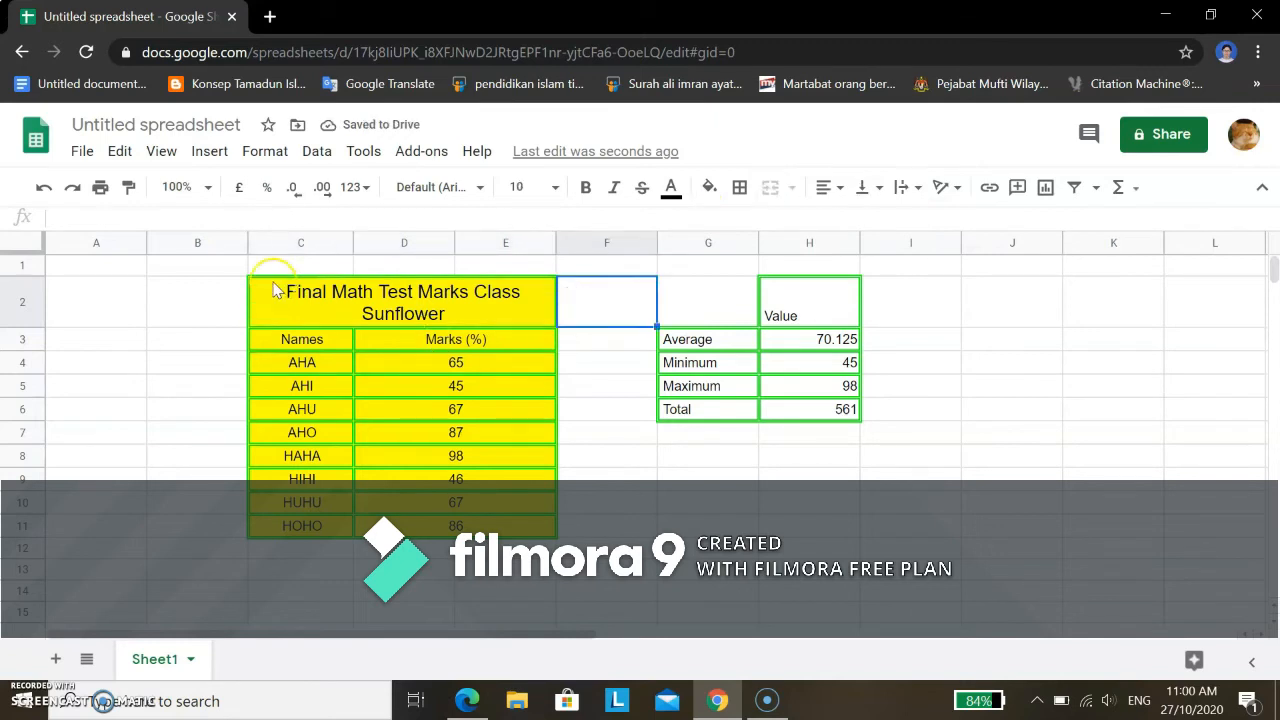
- Change the font of the whole table title to Comic Sans MS
{"action": "left_click", "coordinate": [335, 345]}
{"action": "left_click", "coordinate": [280, 290]}
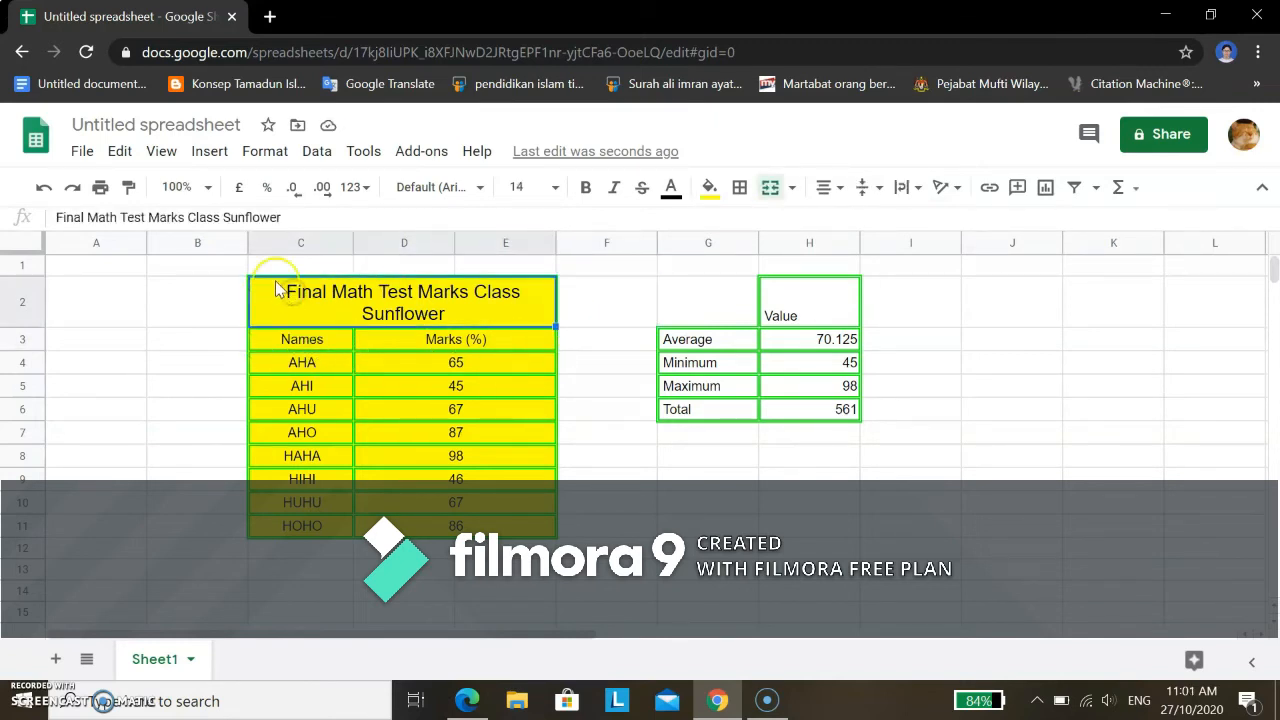
{"action": "double_click", "coordinate": [484, 305]}
{"action": "left_click_drag", "start_coordinate": [543, 289], "coordinate": [439, 291]}
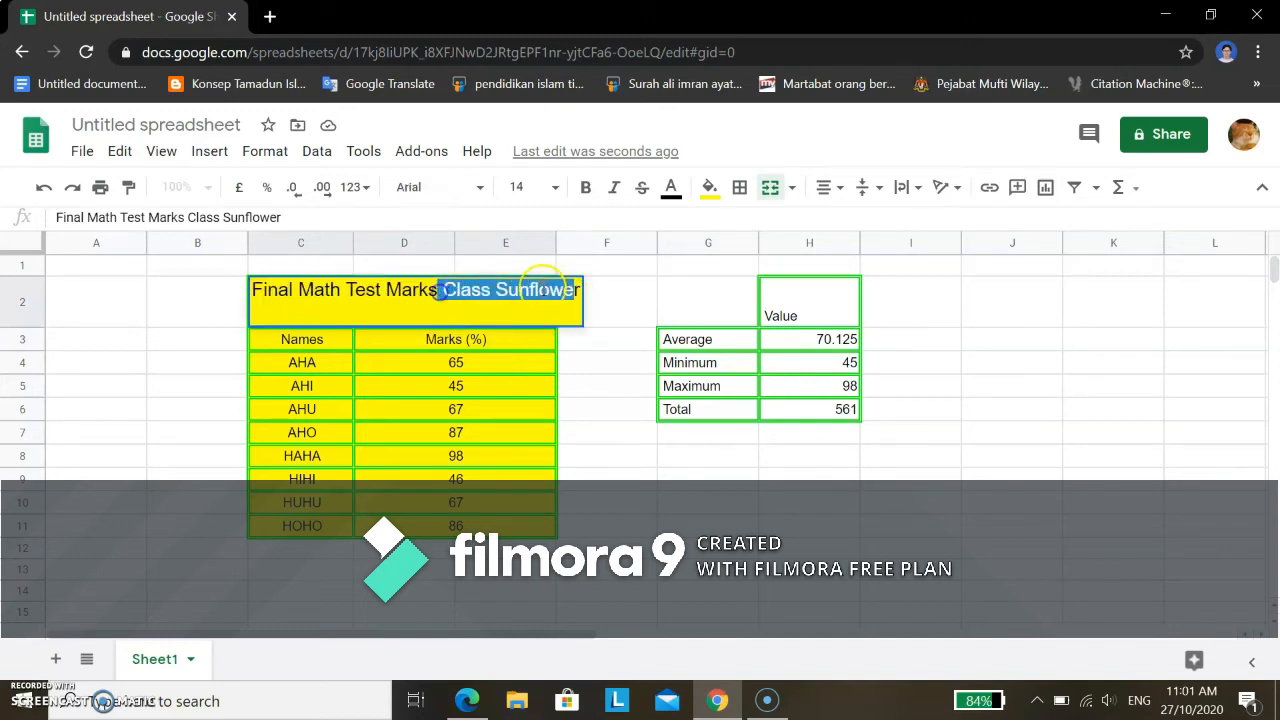
{"action": "left_click", "coordinate": [586, 288]}
{"action": "left_click_drag", "start_coordinate": [583, 289], "coordinate": [201, 313]}
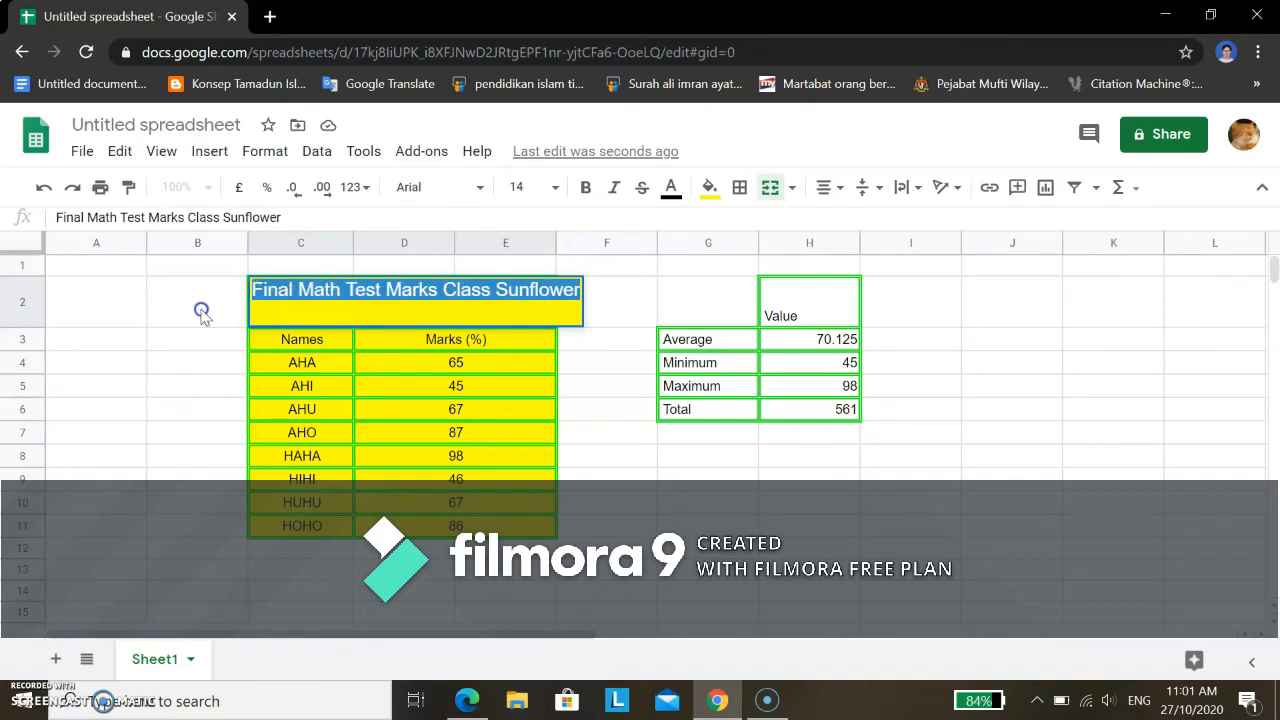
{"action": "left_click", "coordinate": [472, 188]}
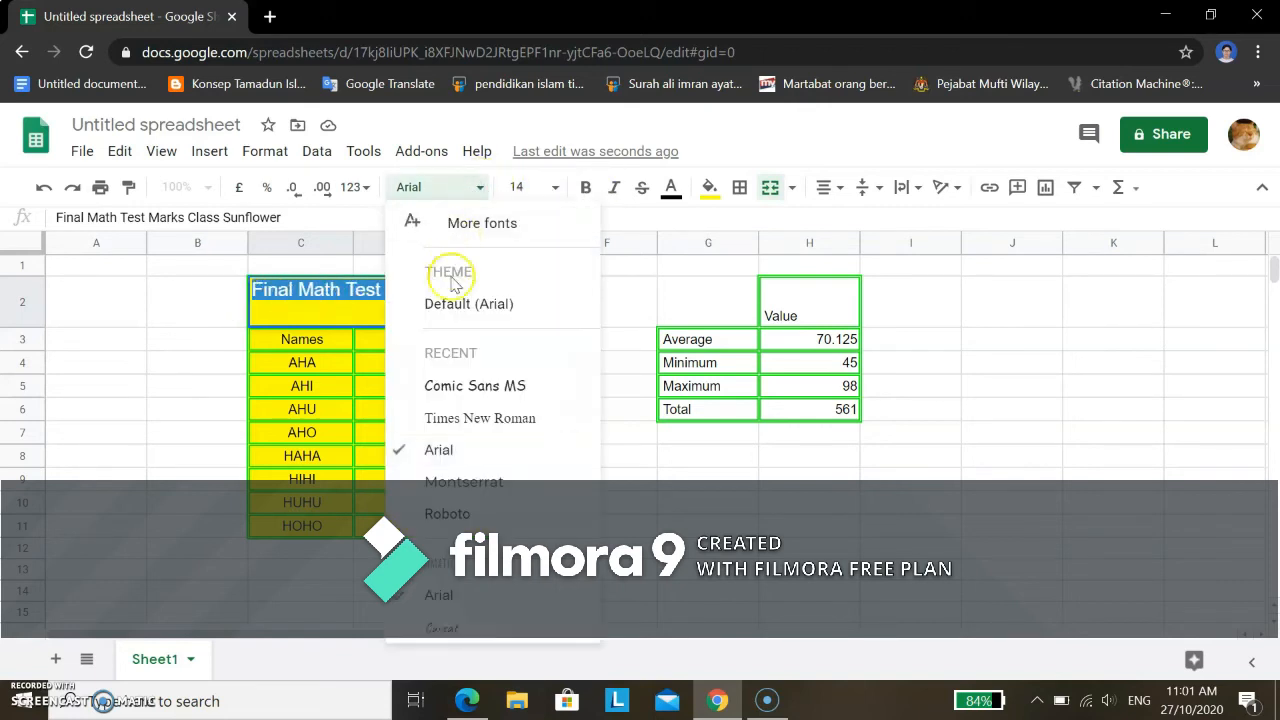
{"action": "left_click", "coordinate": [450, 390]}
{"action": "left_click", "coordinate": [430, 311]}
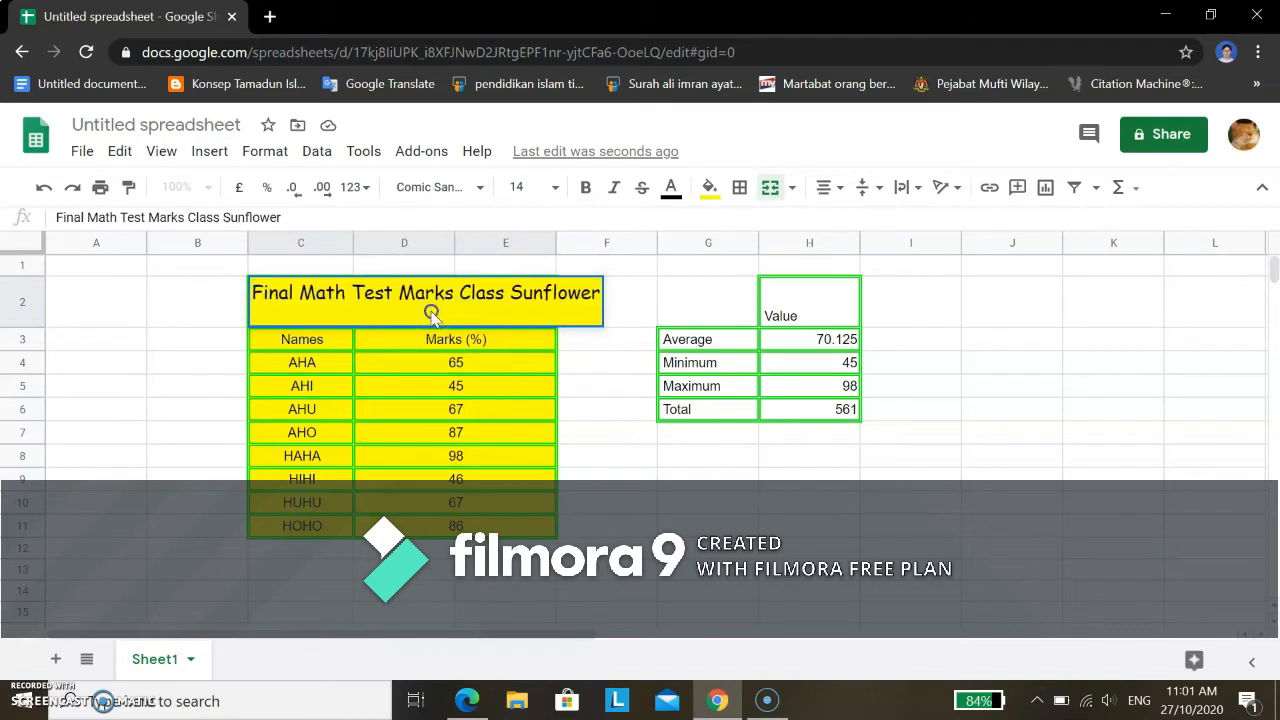
{"action": "left_click", "coordinate": [622, 298]}
{"action": "left_click", "coordinate": [450, 310]}
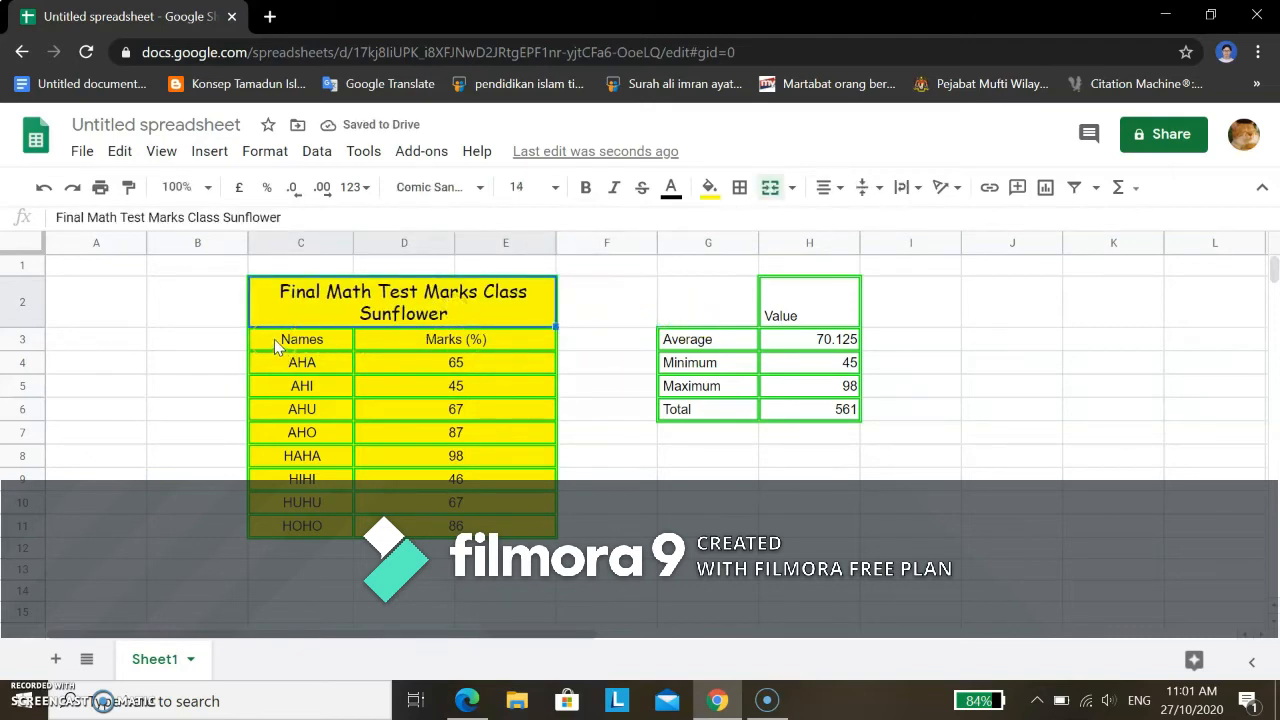
- Format the Names and Marks (%) column headings as bold italic in the Impact font
{"action": "left_click_drag", "start_coordinate": [278, 345], "coordinate": [406, 341]}
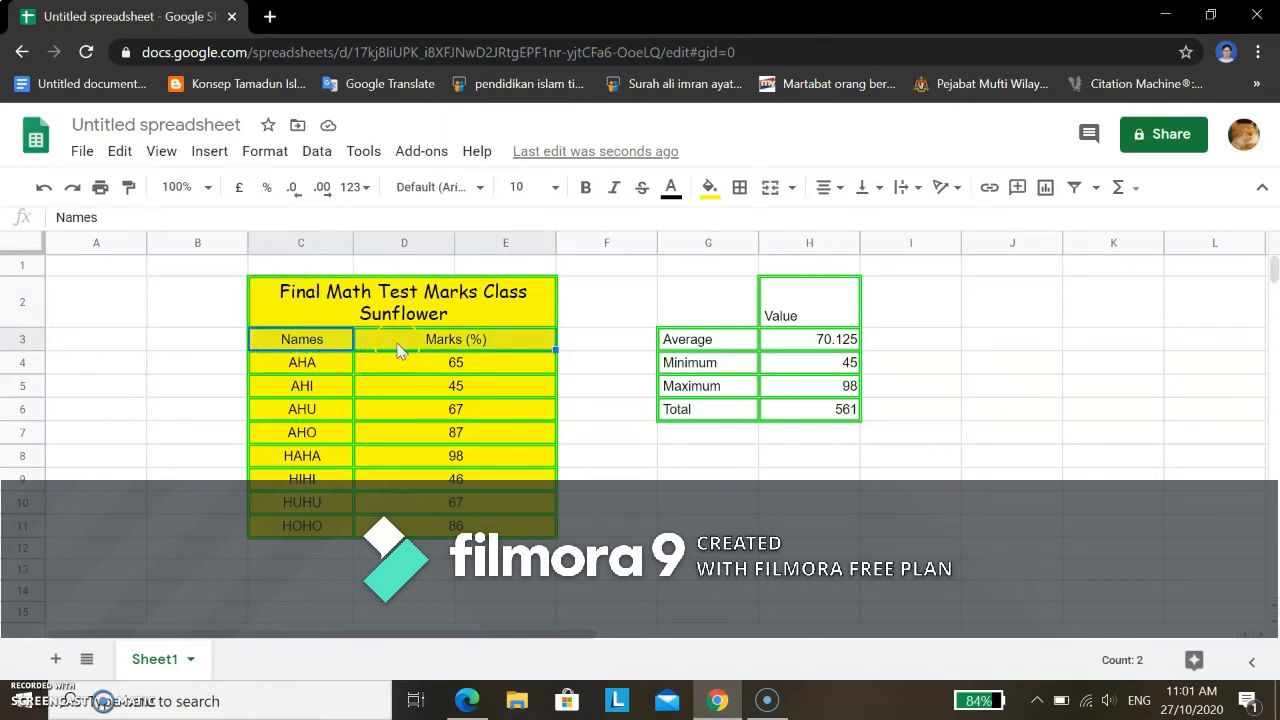
{"action": "left_click", "coordinate": [587, 189]}
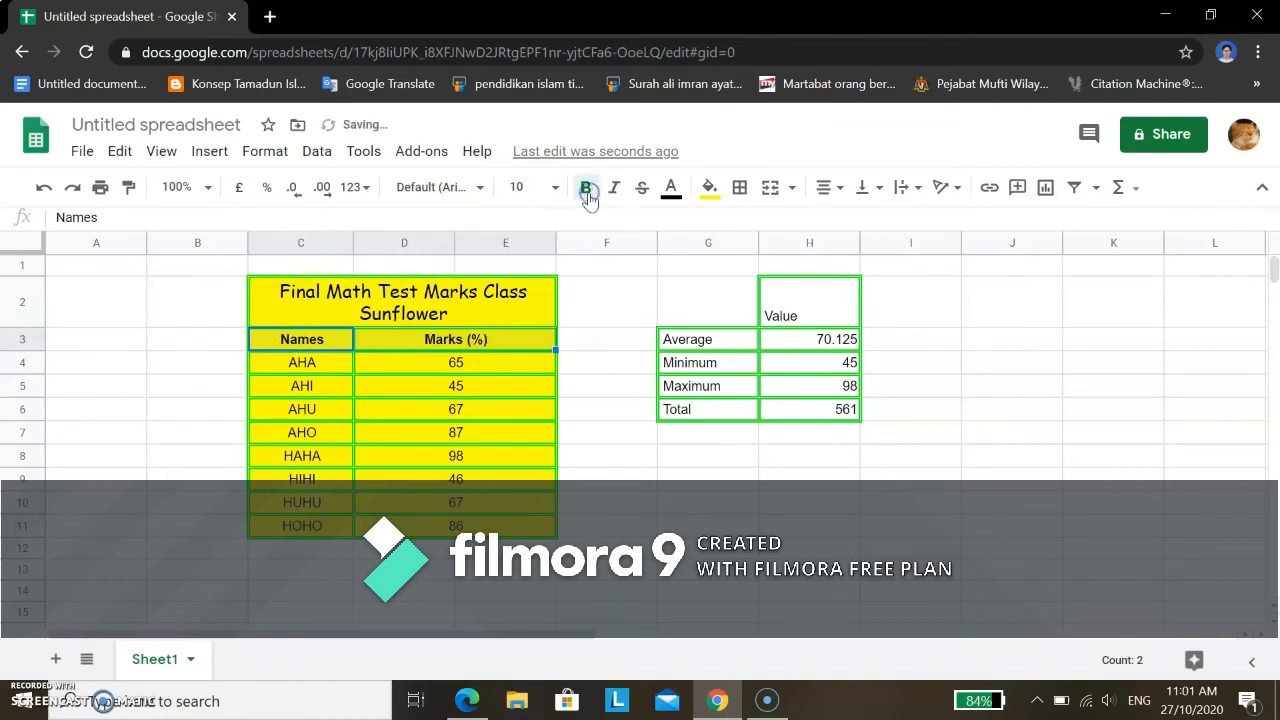
{"action": "left_click", "coordinate": [614, 192]}
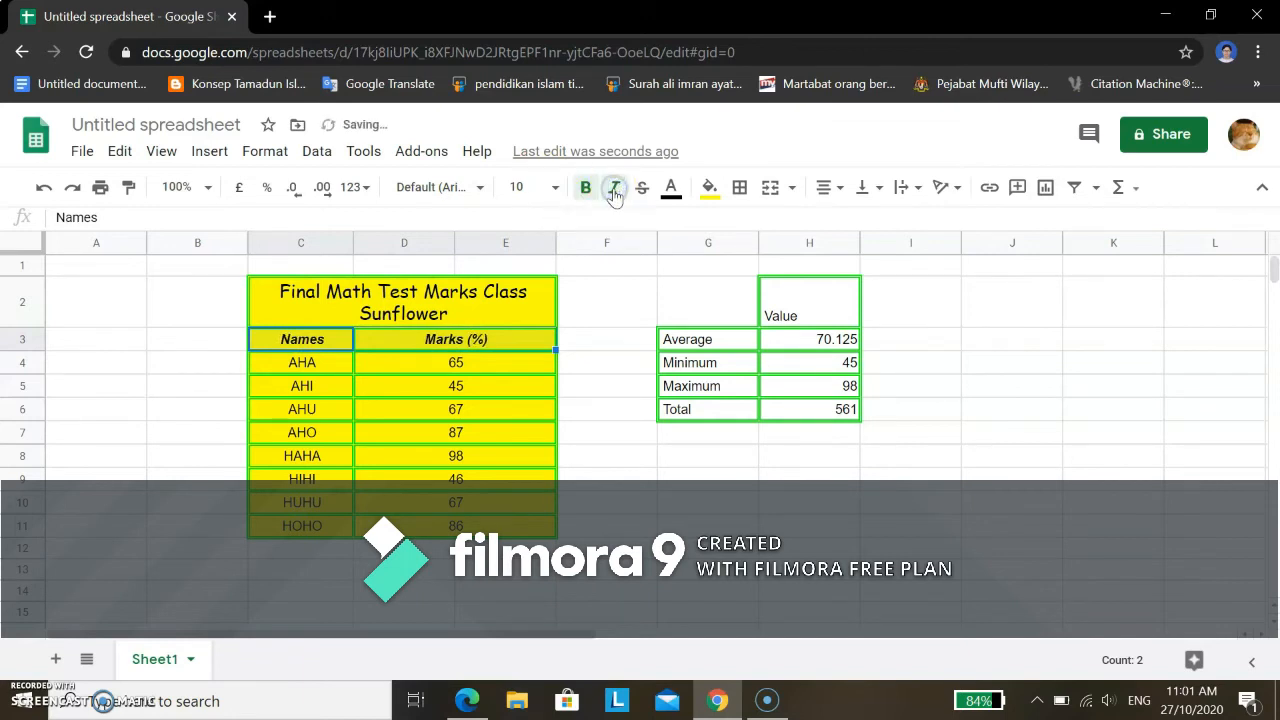
{"action": "left_click", "coordinate": [445, 187]}
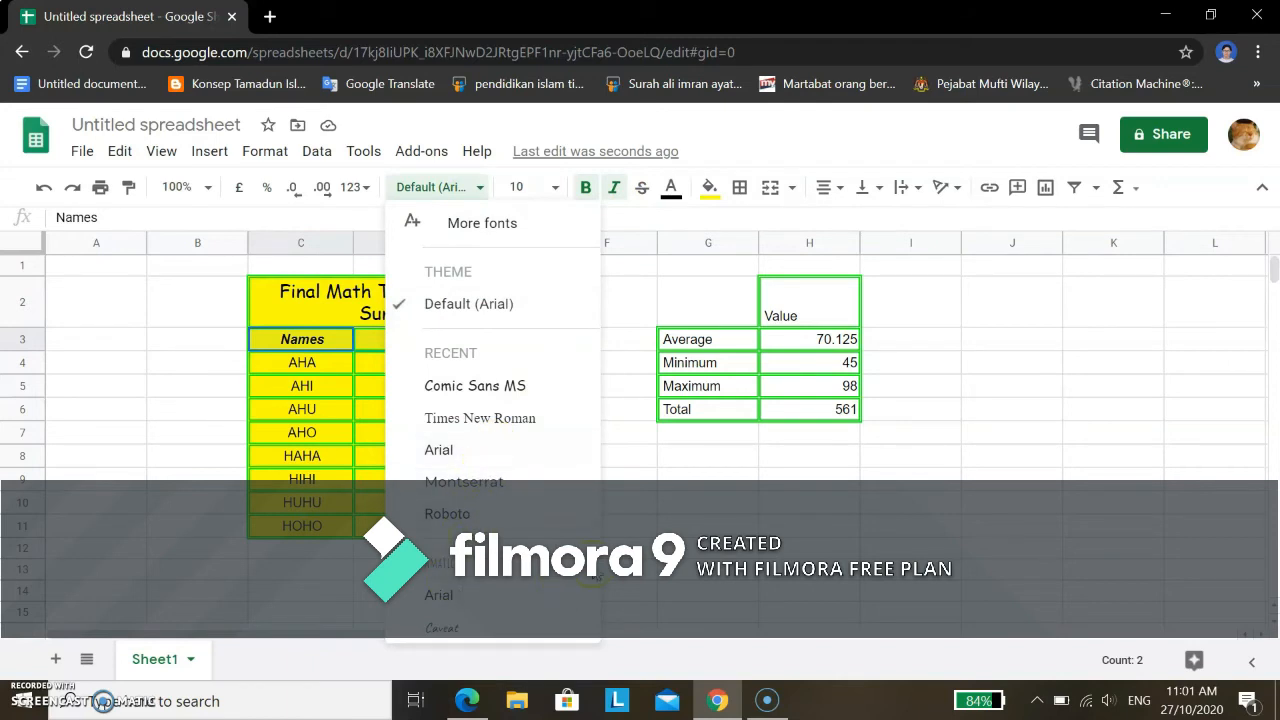
{"action": "scroll", "coordinate": [593, 580], "scroll_direction": "down", "scroll_amount": 3}
{"action": "left_click", "coordinate": [446, 602]}
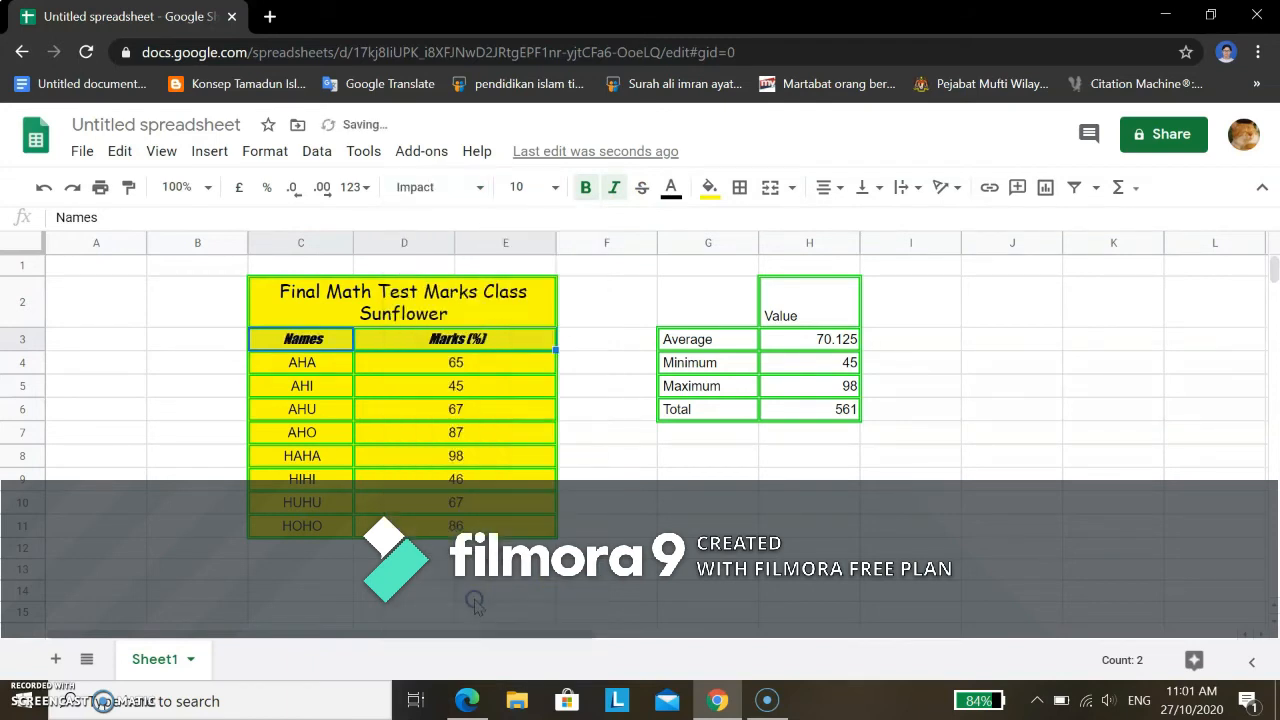
{"action": "left_click", "coordinate": [531, 338]}
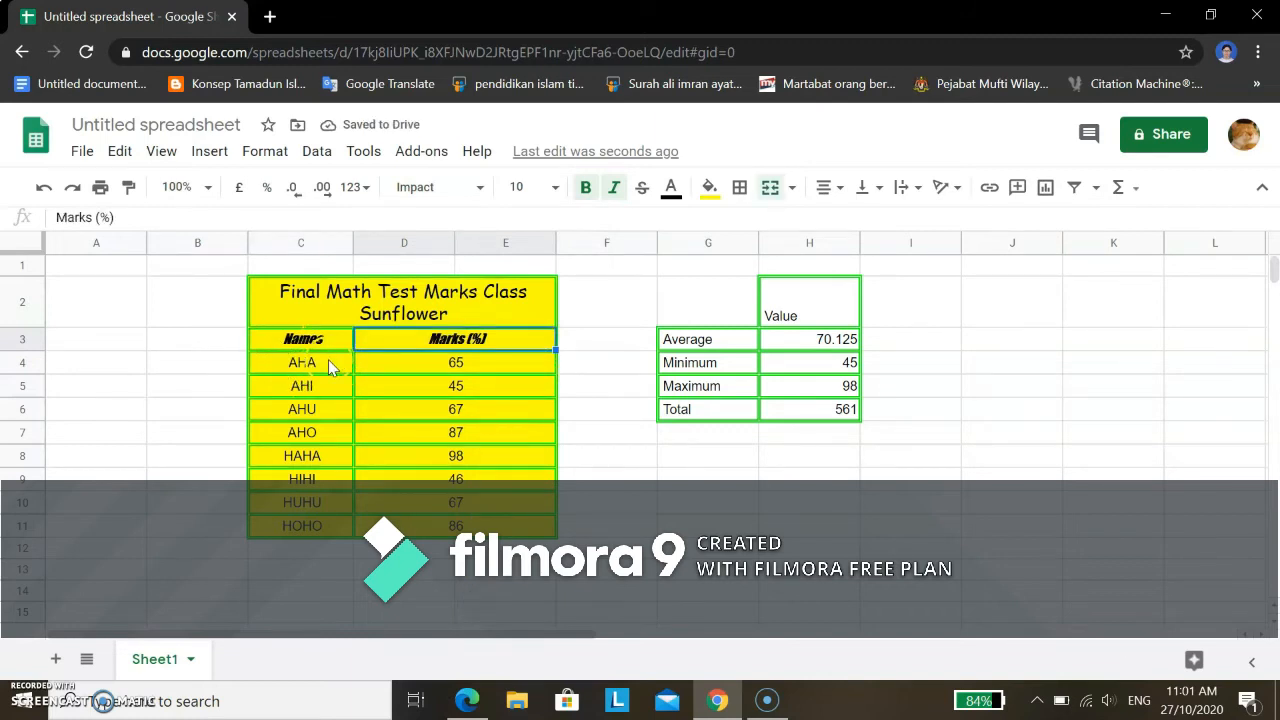
- Change the font of the student names in C4:C11 to Times New Roman
{"action": "left_click_drag", "start_coordinate": [328, 366], "coordinate": [324, 529]}
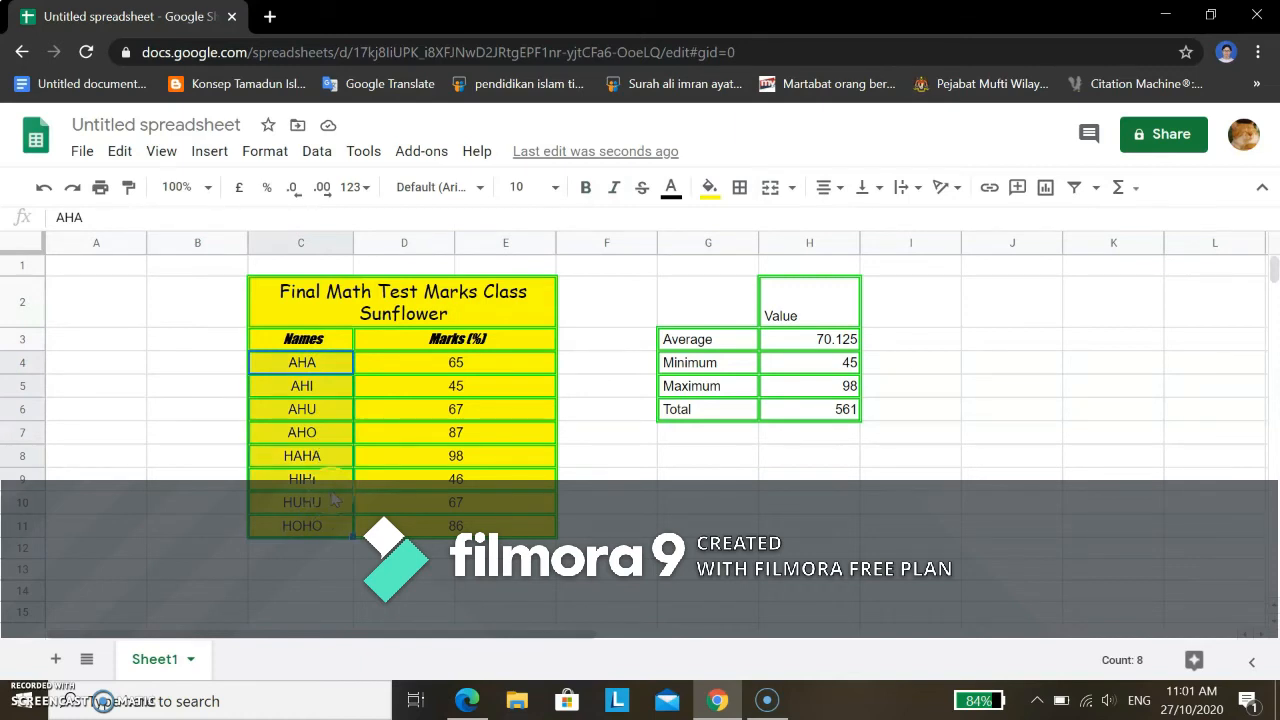
{"action": "left_click", "coordinate": [467, 187]}
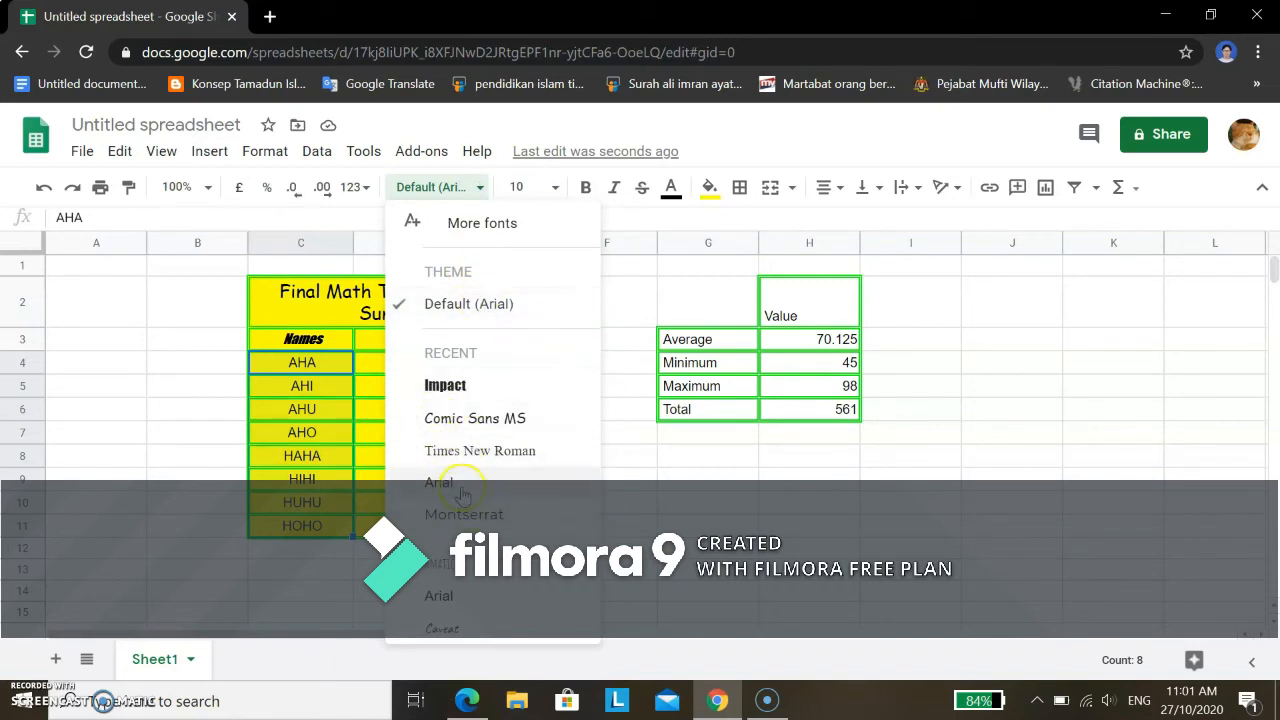
{"action": "left_click", "coordinate": [456, 452]}
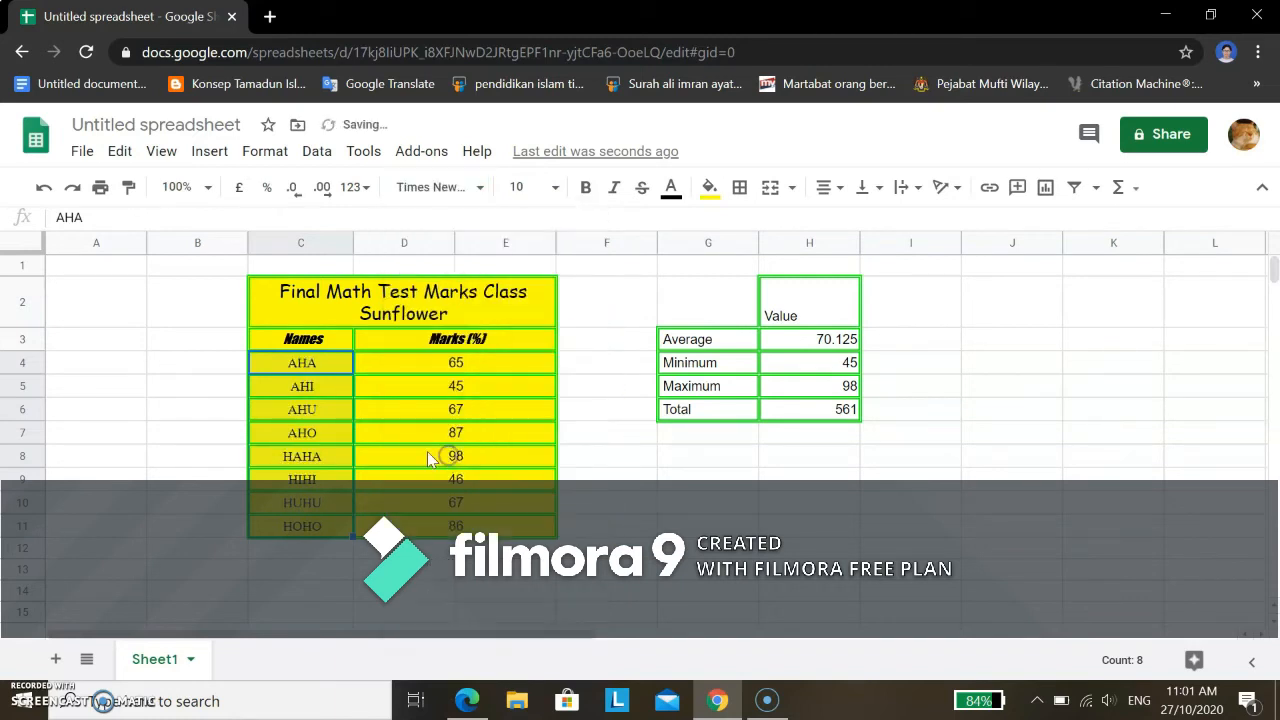
{"action": "left_click", "coordinate": [322, 362]}
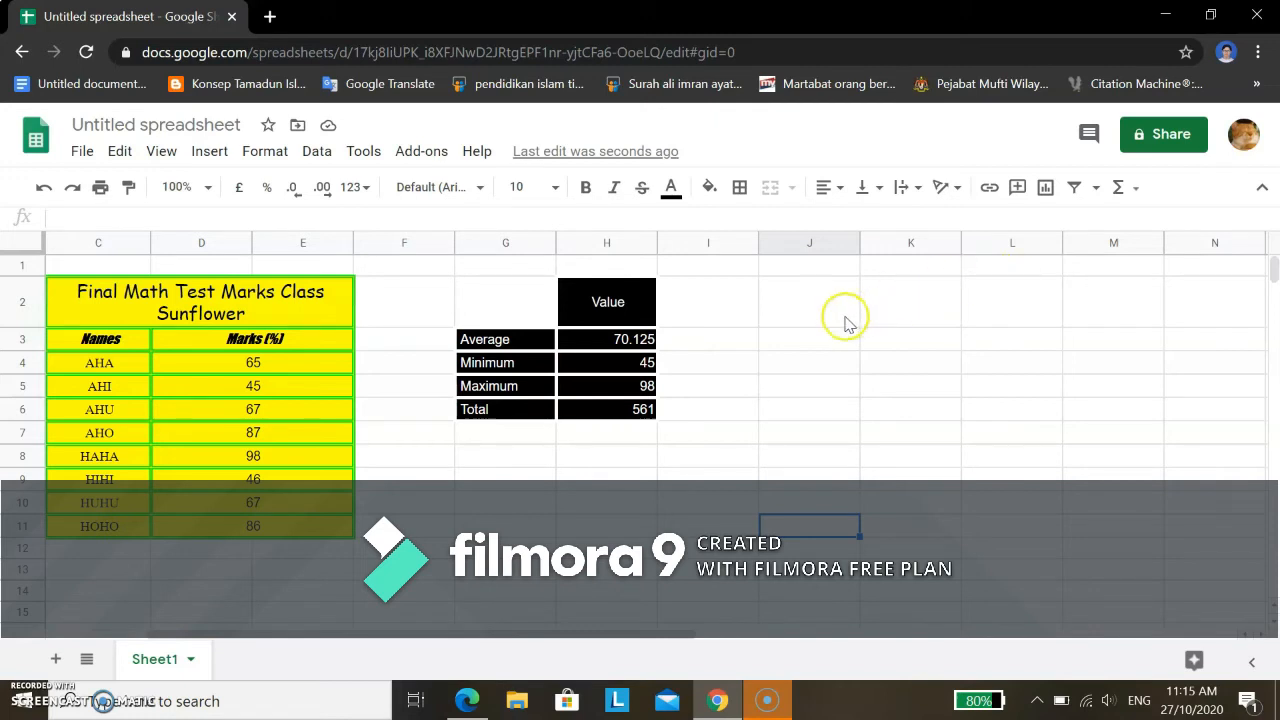
- Insert a column chart from the names and marks in C4:E11 and move it clear of the title and mark values
{"action": "left_click", "coordinate": [108, 366]}
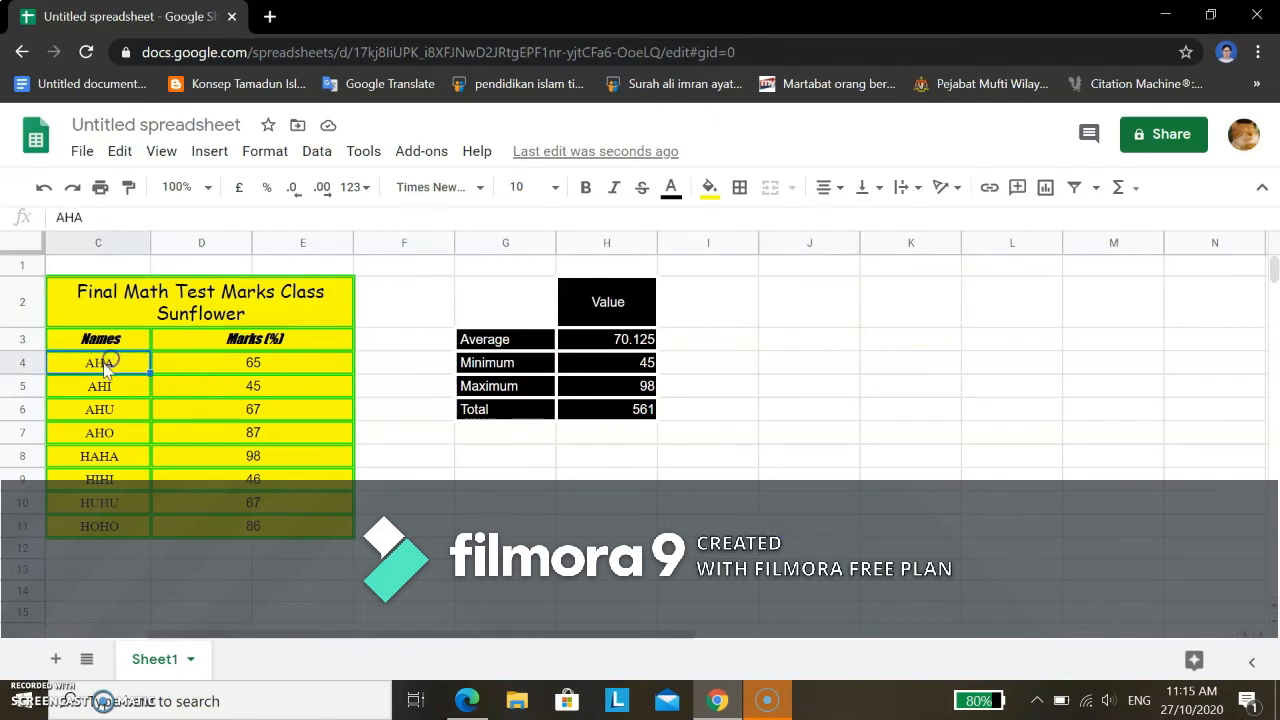
{"action": "left_click_drag", "start_coordinate": [153, 376], "coordinate": [221, 532]}
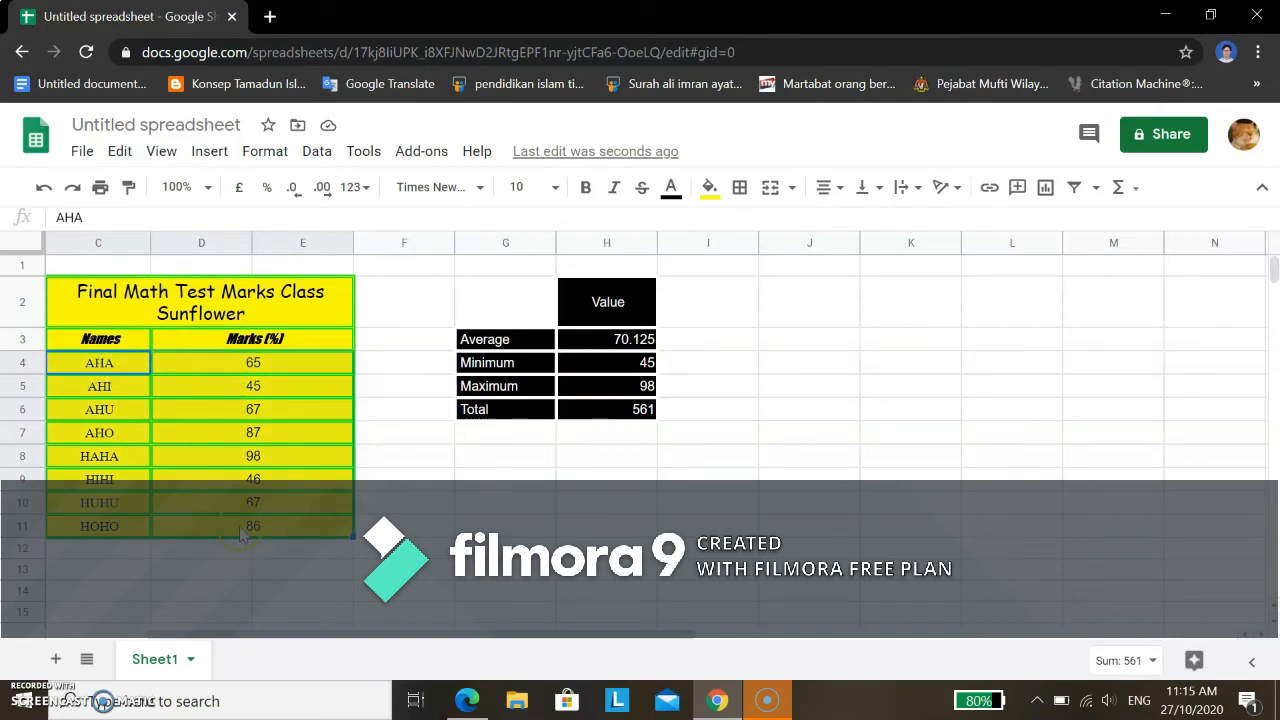
{"action": "left_click", "coordinate": [1045, 189]}
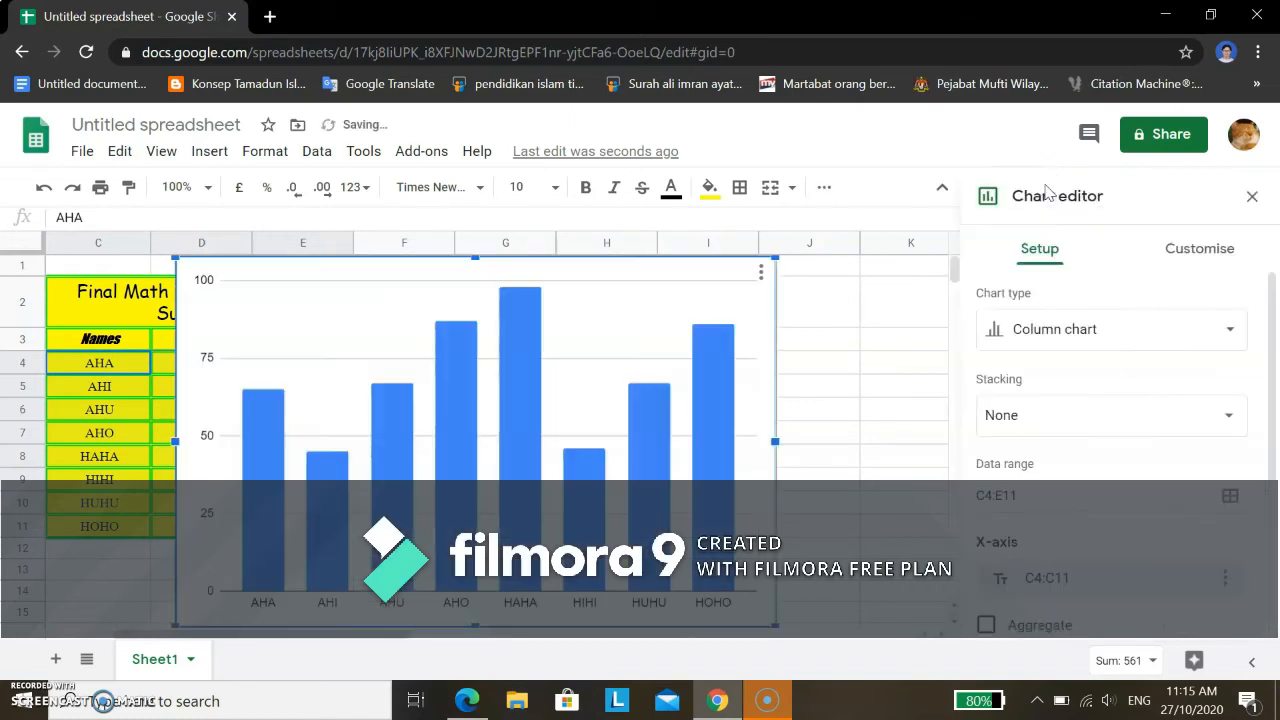
{"action": "left_click_drag", "start_coordinate": [583, 343], "coordinate": [743, 291]}
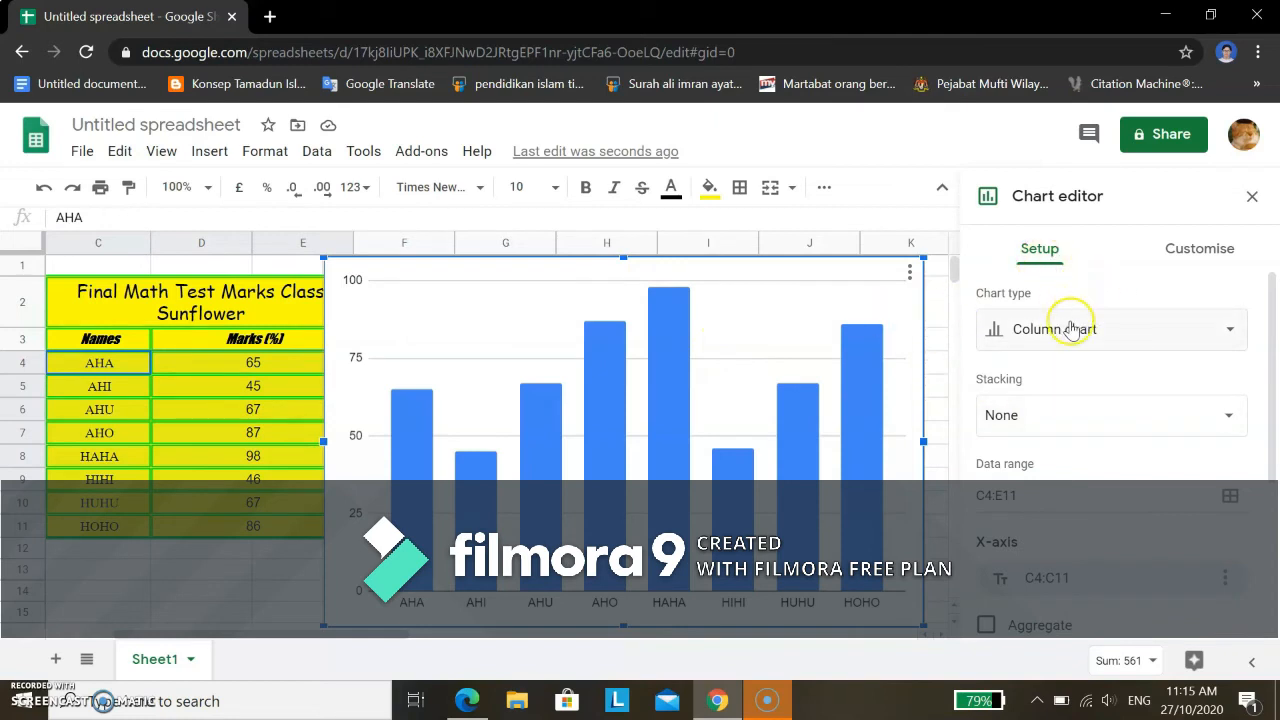
- Examine the available chart types and the chart's setup options for data range, X-axis and series
{"action": "left_click", "coordinate": [1066, 329]}
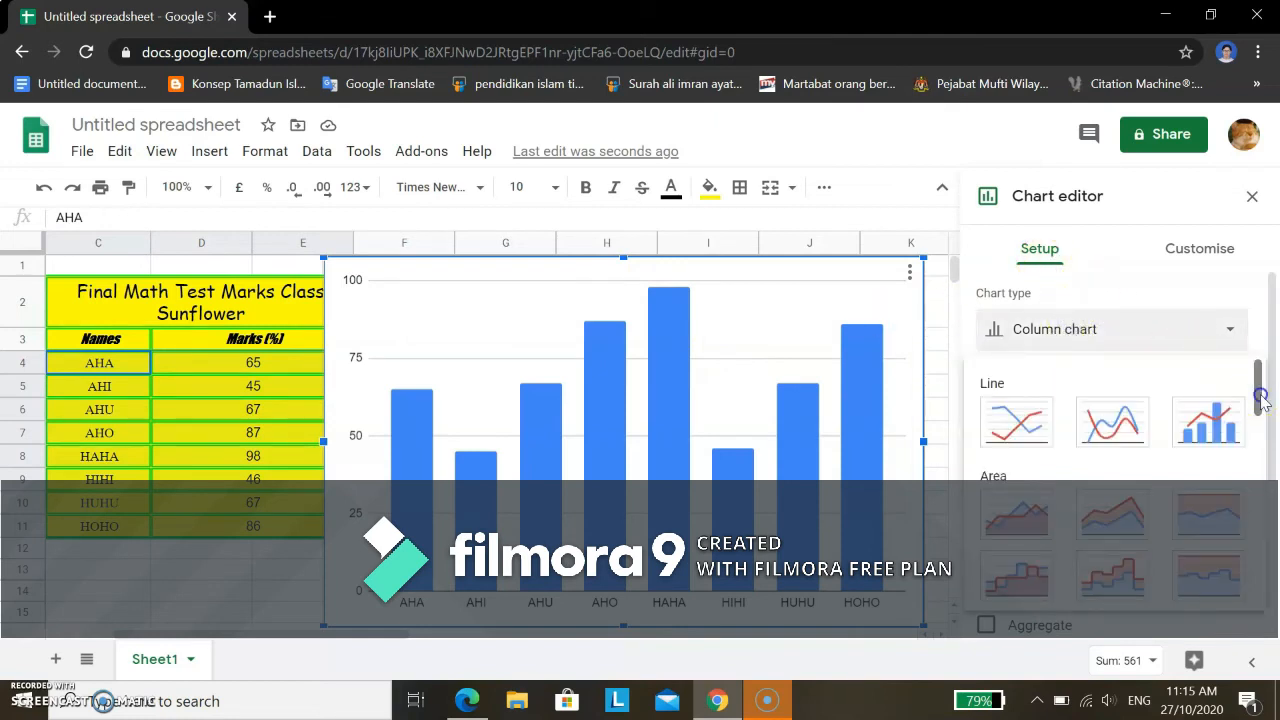
{"action": "left_click_drag", "start_coordinate": [1262, 400], "coordinate": [1255, 445]}
{"action": "left_click", "coordinate": [1020, 497]}
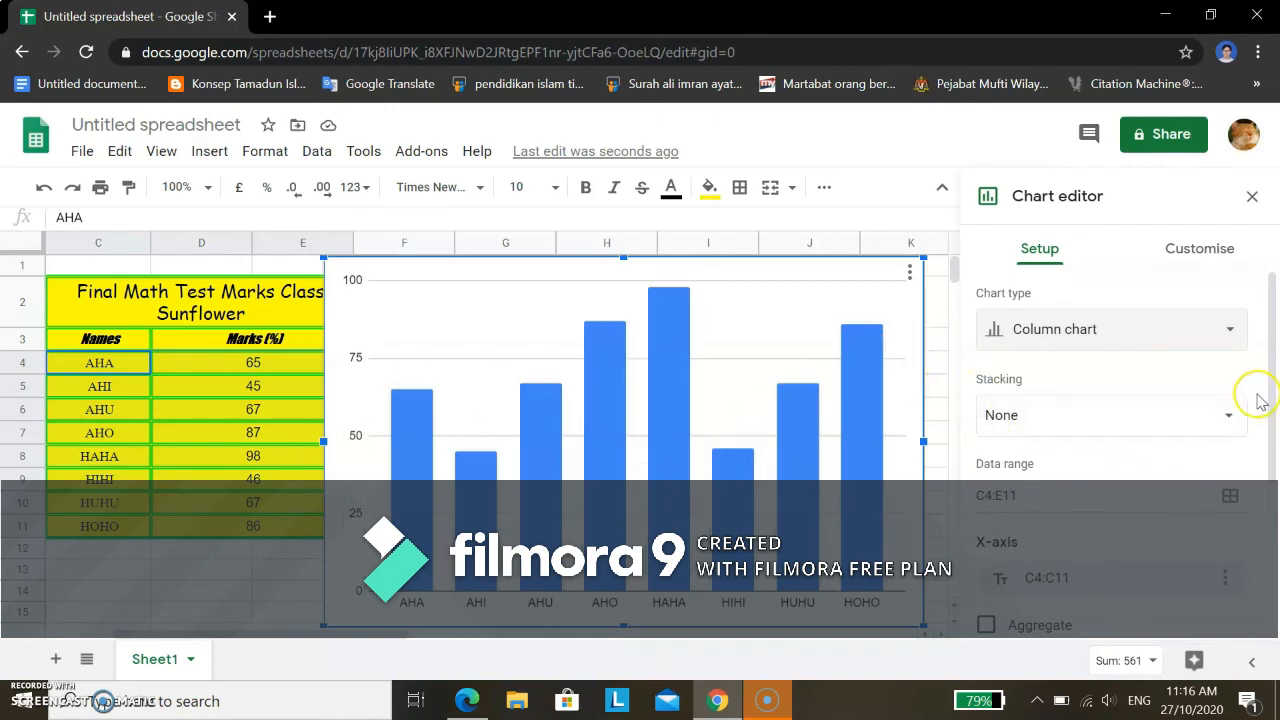
{"action": "left_click_drag", "start_coordinate": [1270, 400], "coordinate": [1270, 552]}
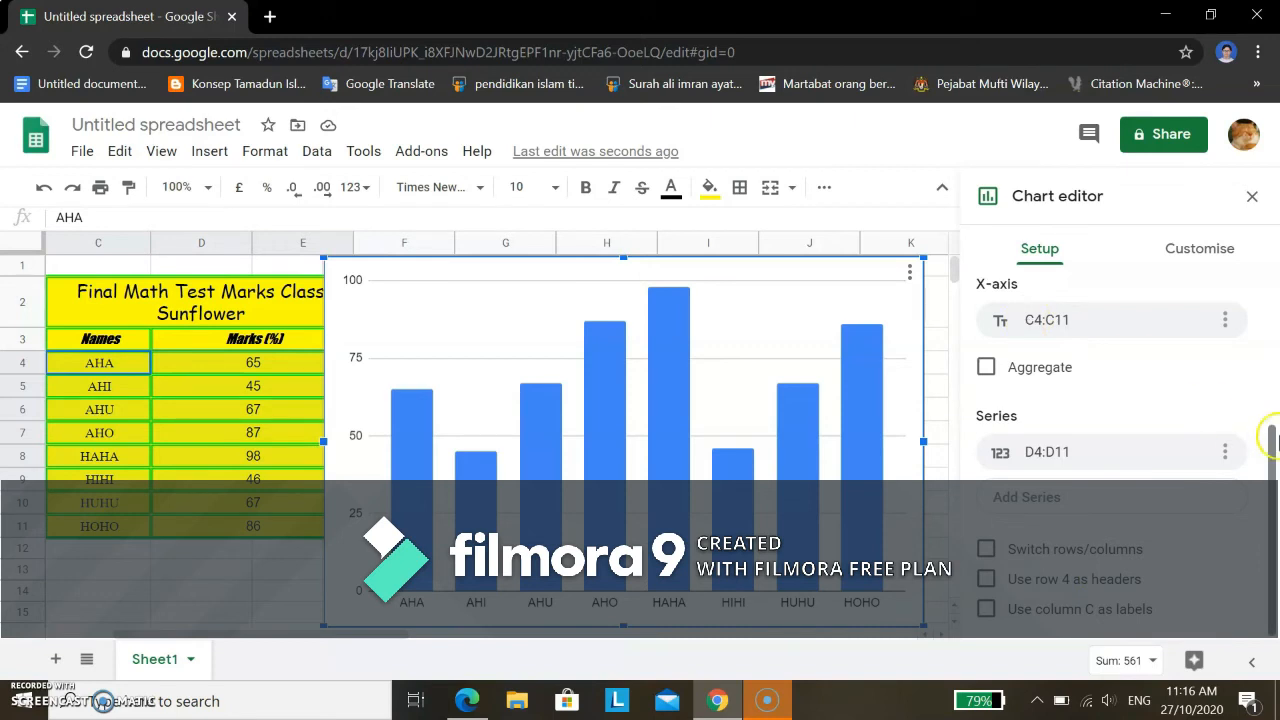
{"action": "left_click_drag", "start_coordinate": [1270, 434], "coordinate": [1240, 294]}
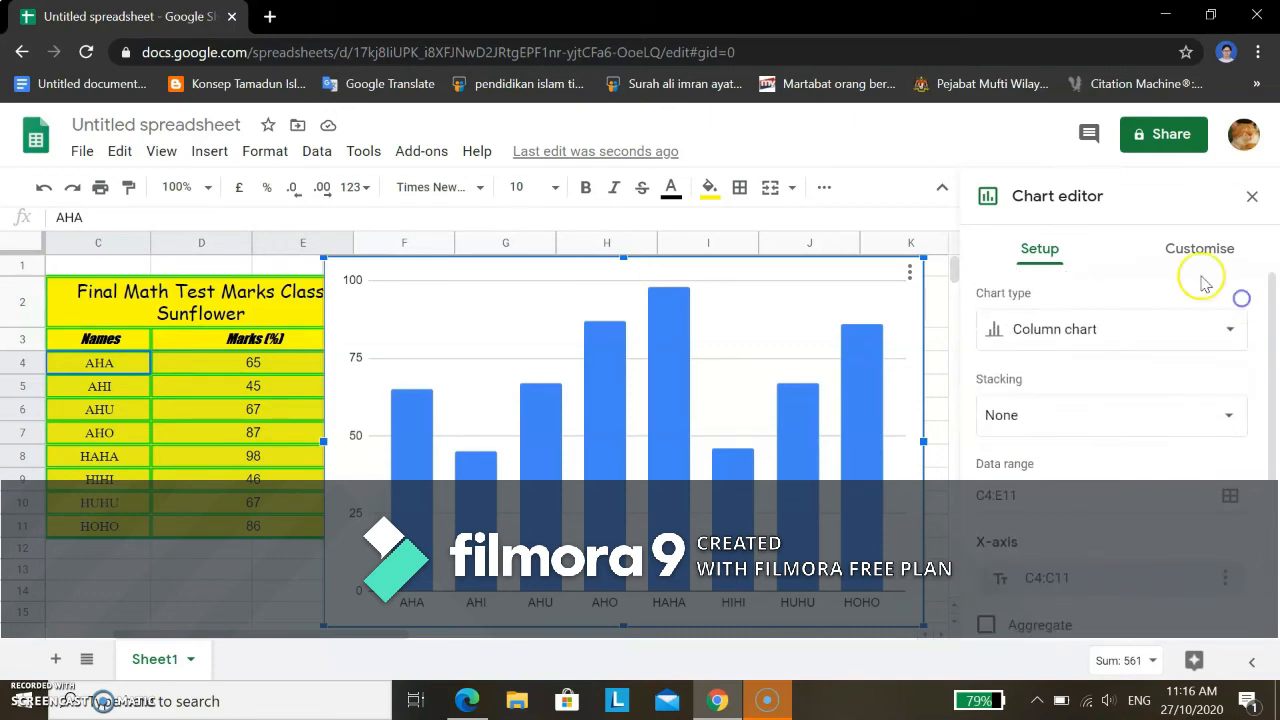
- Set the column chart's background colour to a light pink shade in the chart style settings
{"action": "left_click", "coordinate": [1190, 248]}
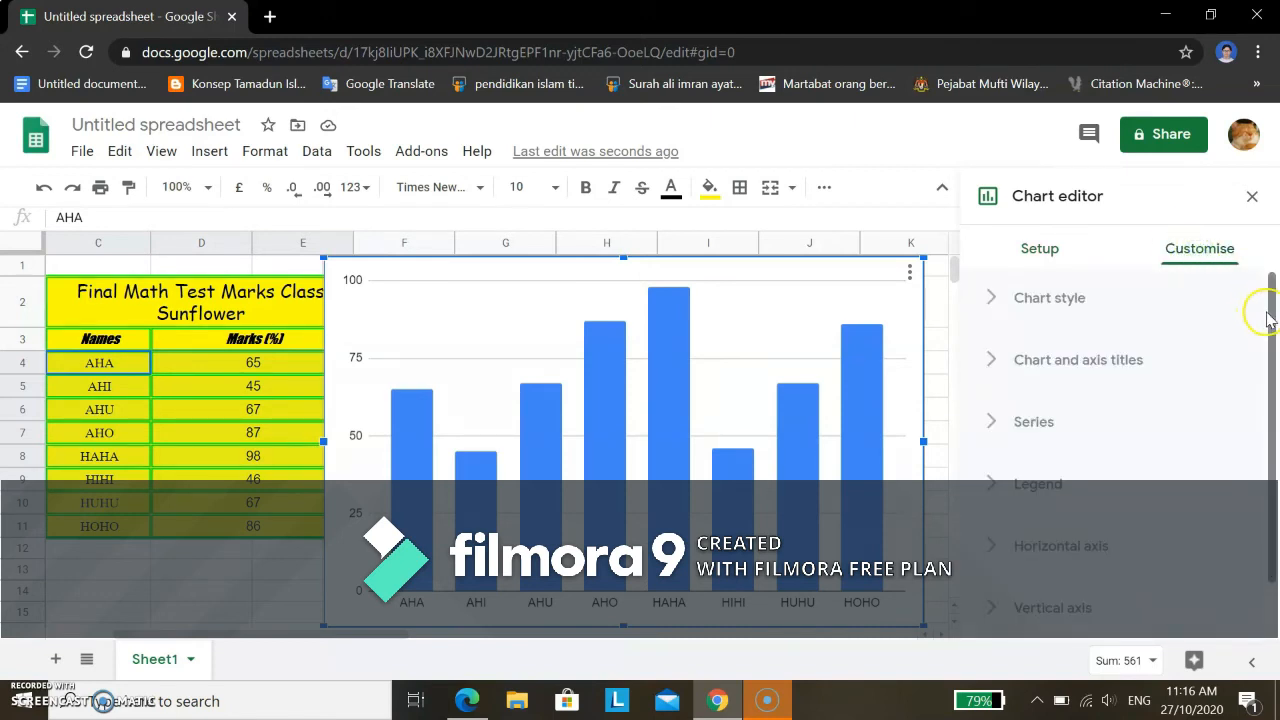
{"action": "left_click", "coordinate": [1066, 300]}
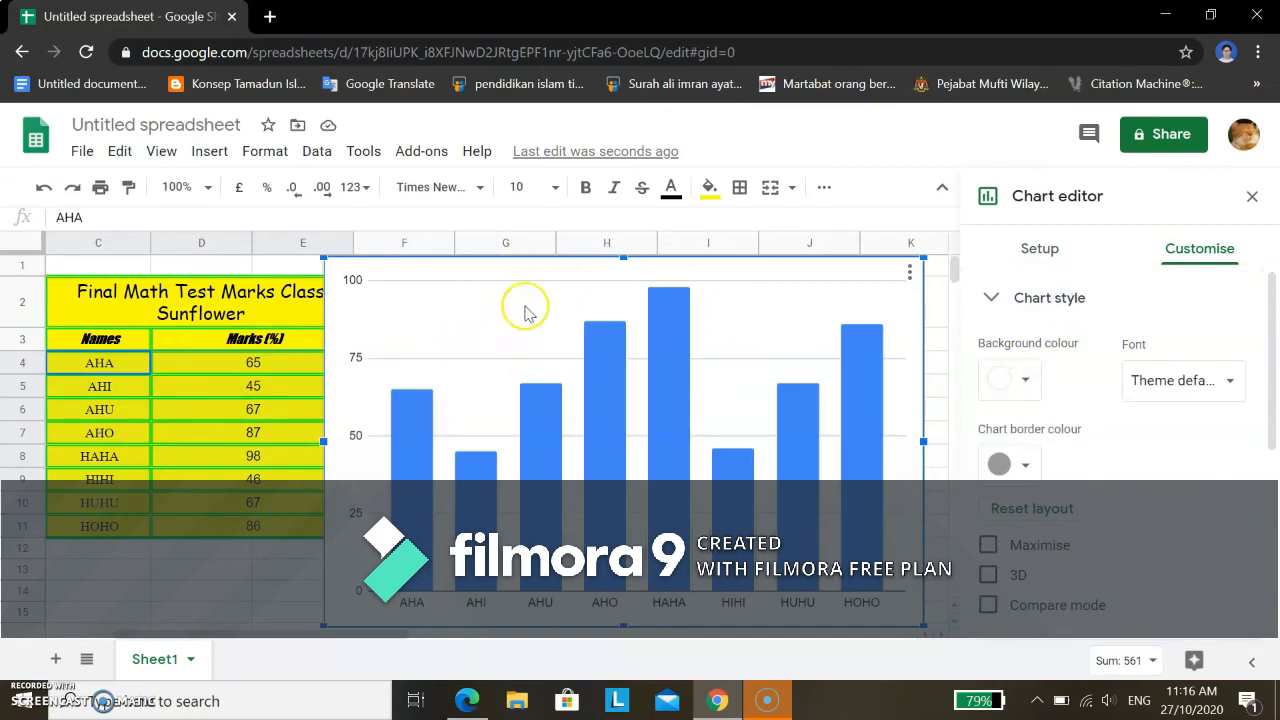
{"action": "left_click", "coordinate": [1010, 378]}
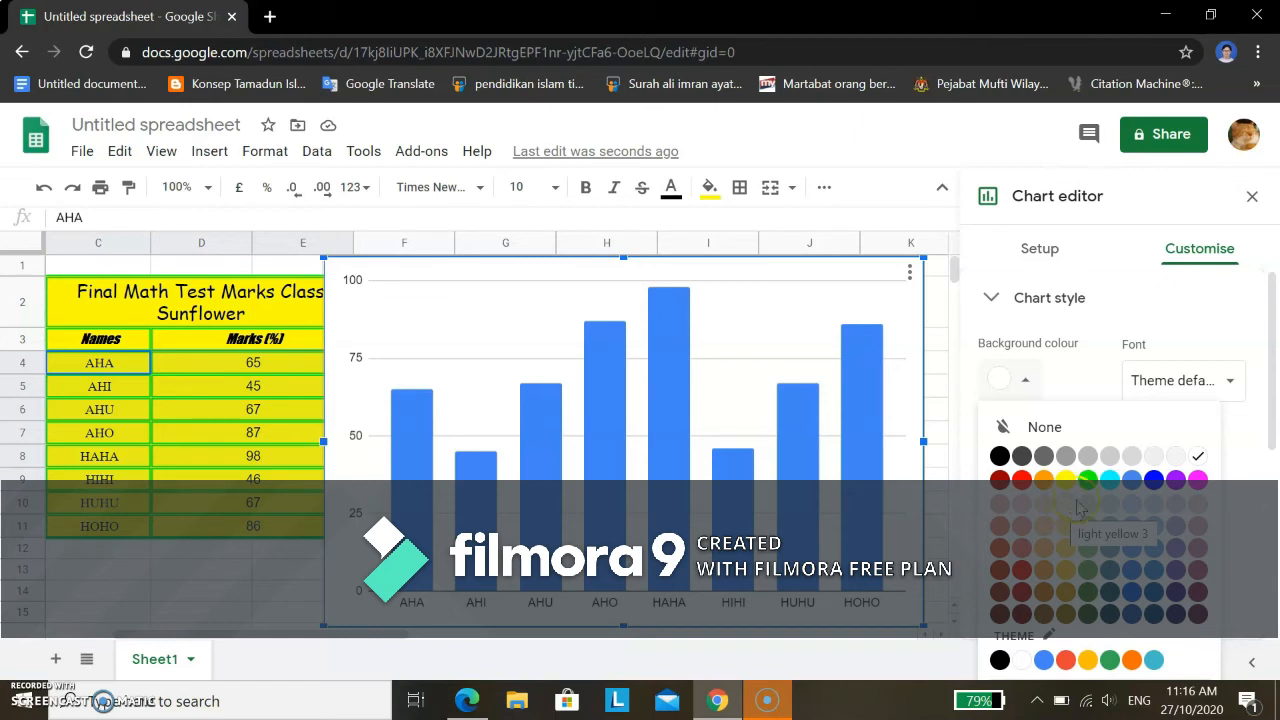
{"action": "left_click", "coordinate": [1021, 506]}
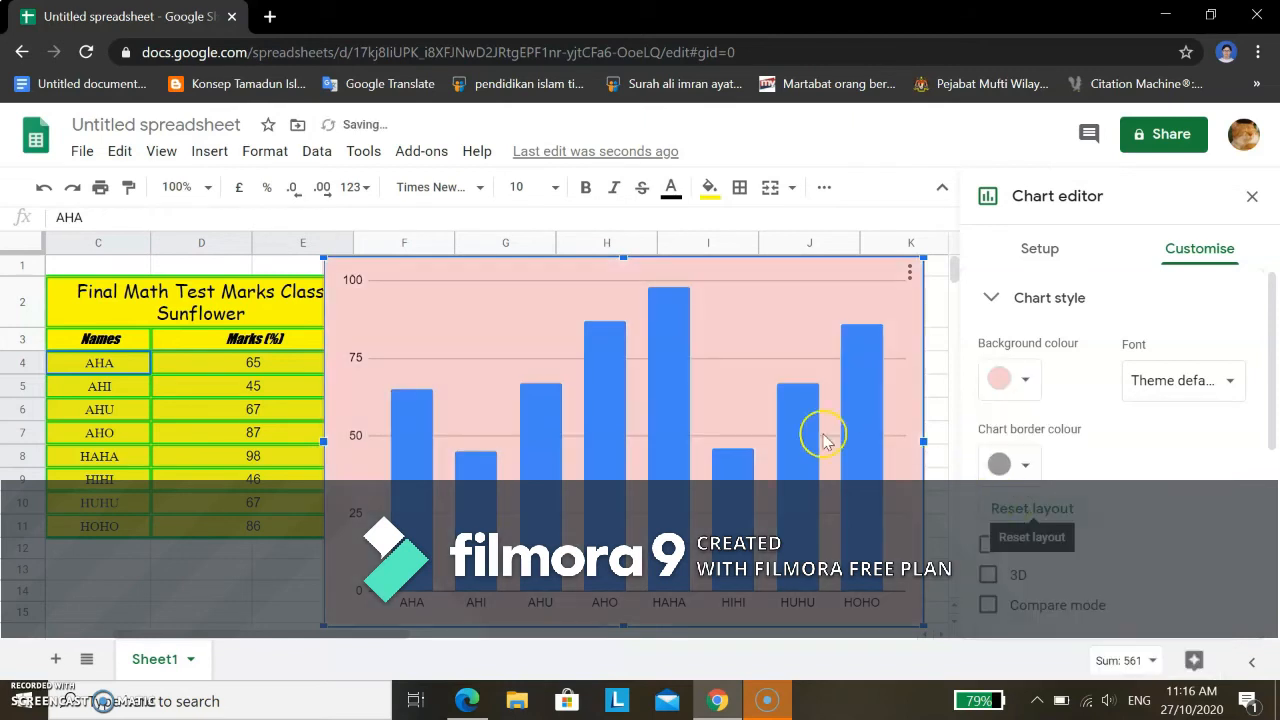
- Change the chart's font to Comic Sans MS and display its columns in 3D
{"action": "left_click", "coordinate": [1180, 384]}
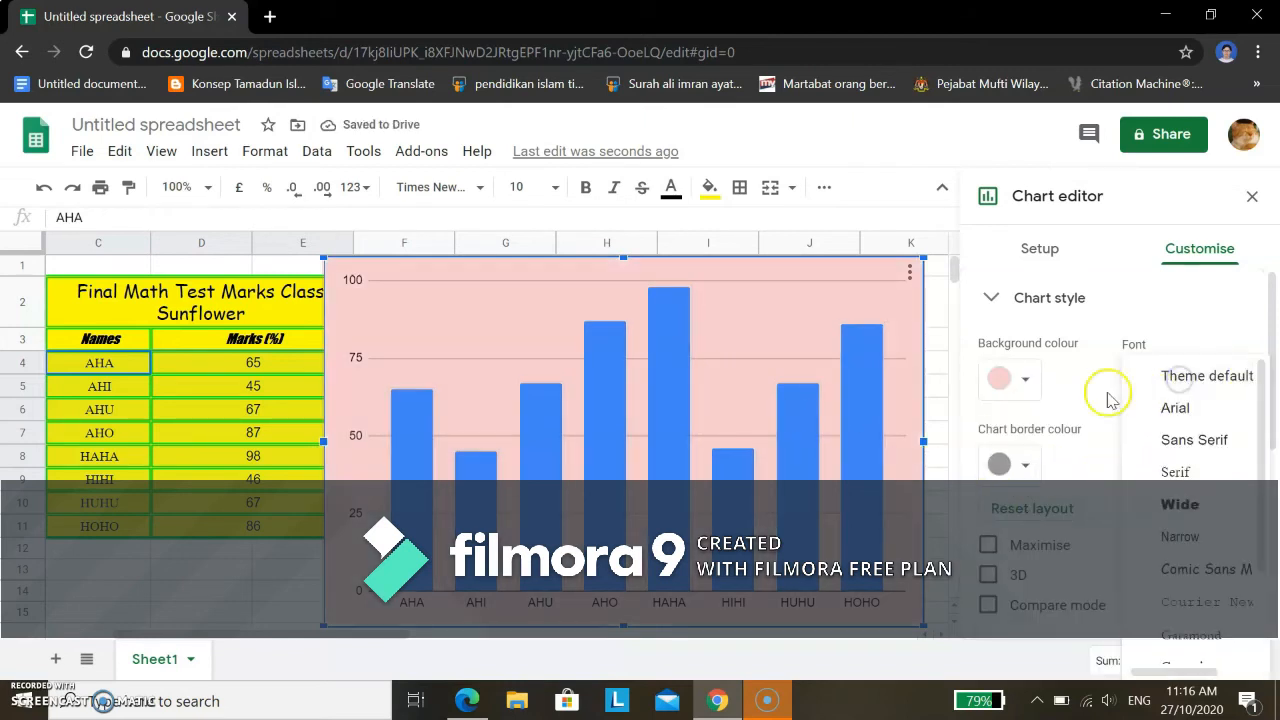
{"action": "scroll", "coordinate": [1258, 420], "scroll_direction": "down", "scroll_amount": 2}
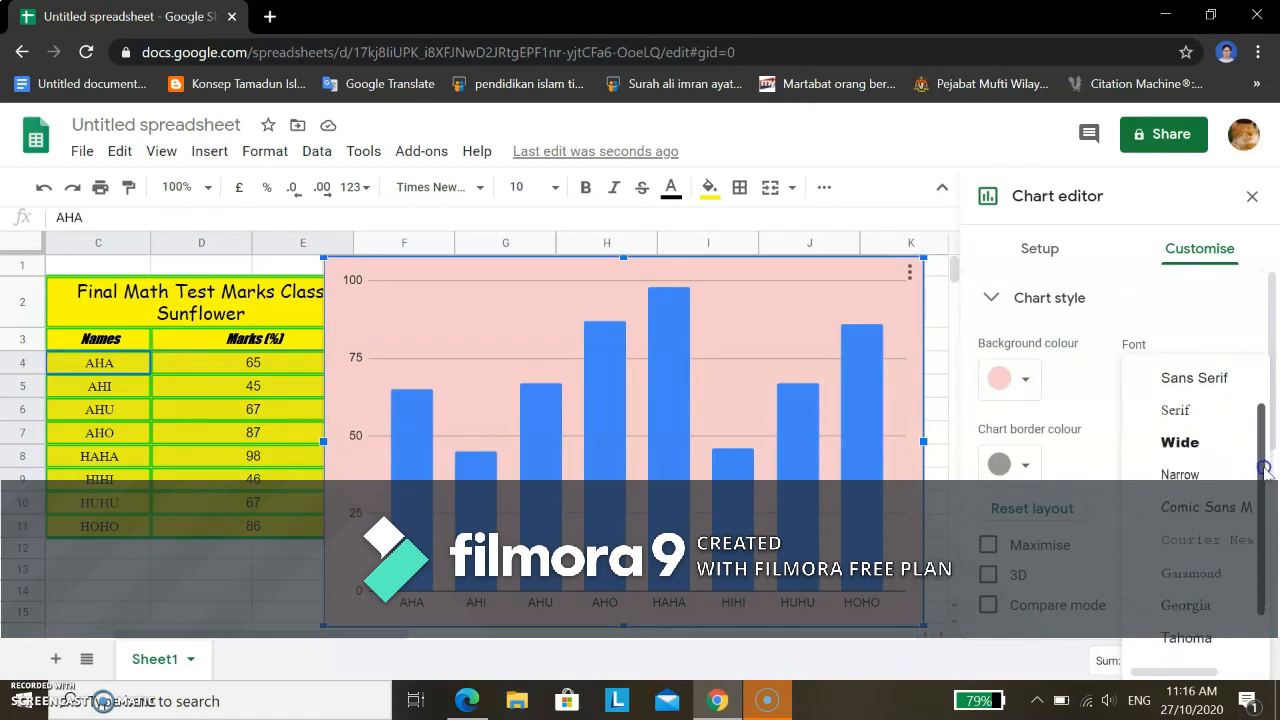
{"action": "left_click", "coordinate": [1213, 490]}
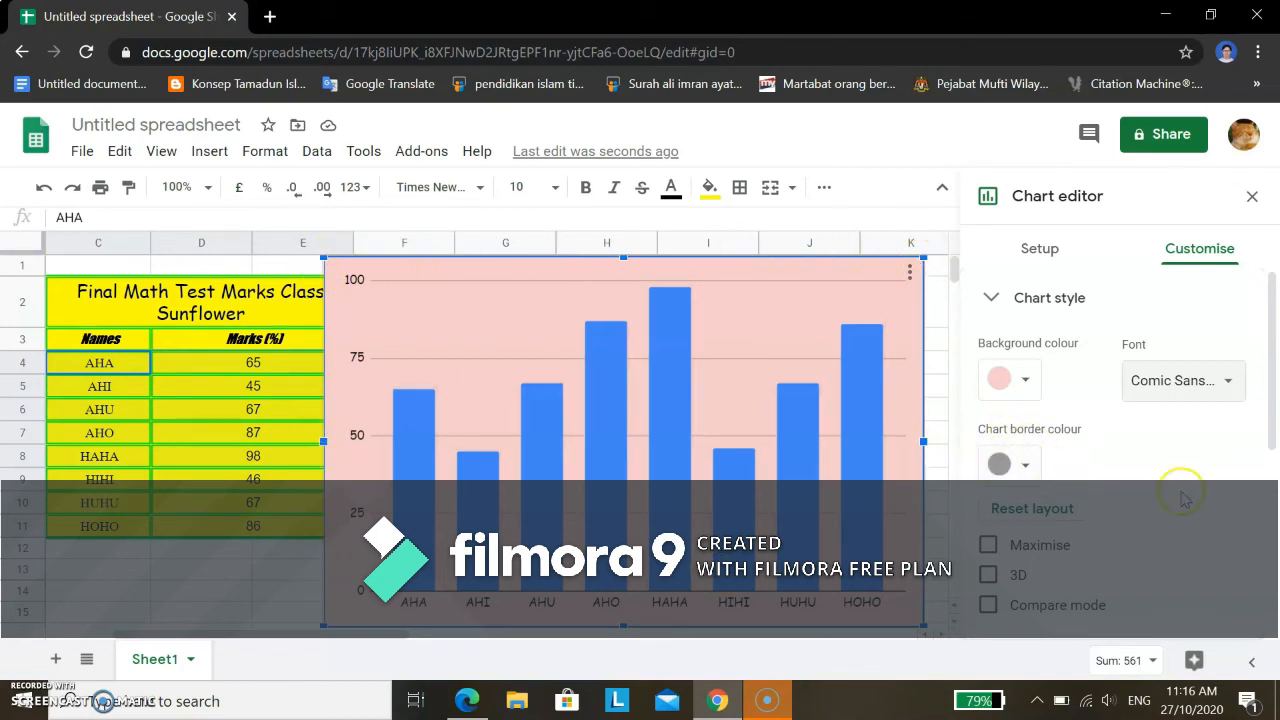
{"action": "left_click_drag", "start_coordinate": [1270, 425], "coordinate": [1273, 485]}
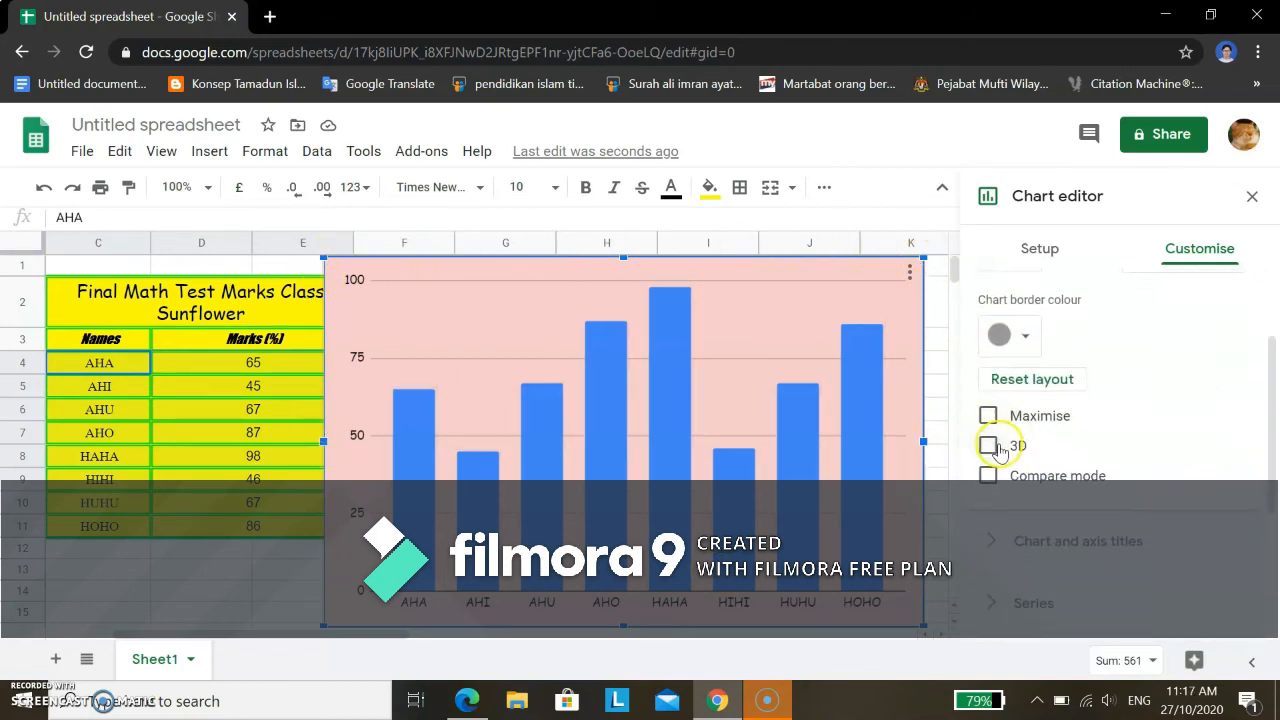
{"action": "left_click", "coordinate": [988, 447]}
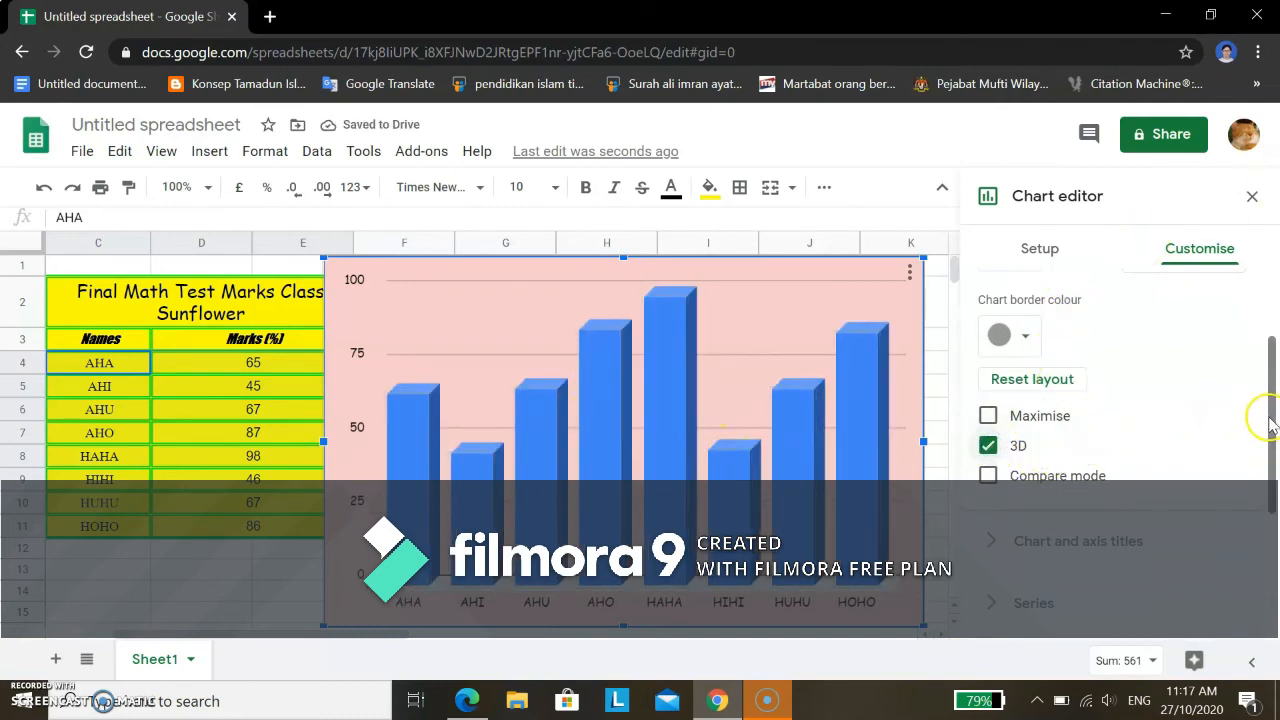
- Give the chart the title "Final Math Test Marks Class Sunflower"
{"action": "left_click_drag", "start_coordinate": [1268, 422], "coordinate": [1268, 487]}
{"action": "left_click", "coordinate": [1066, 415]}
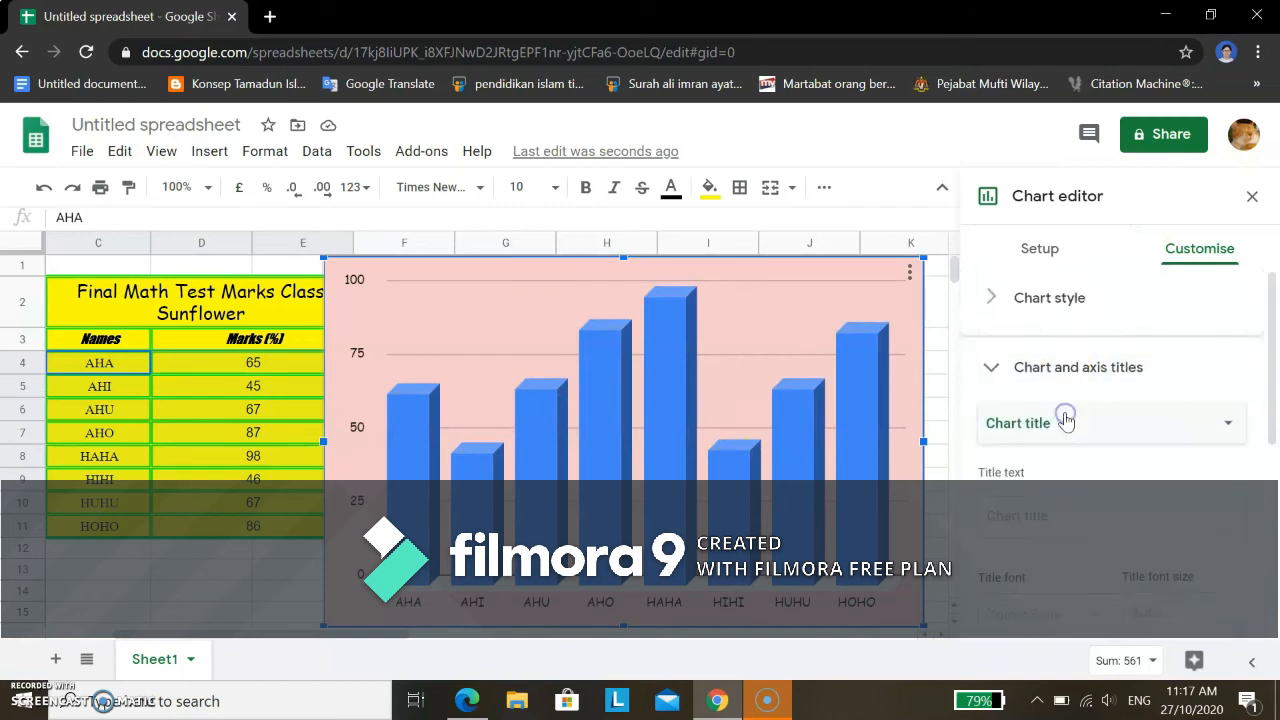
{"action": "left_click", "coordinate": [1168, 420]}
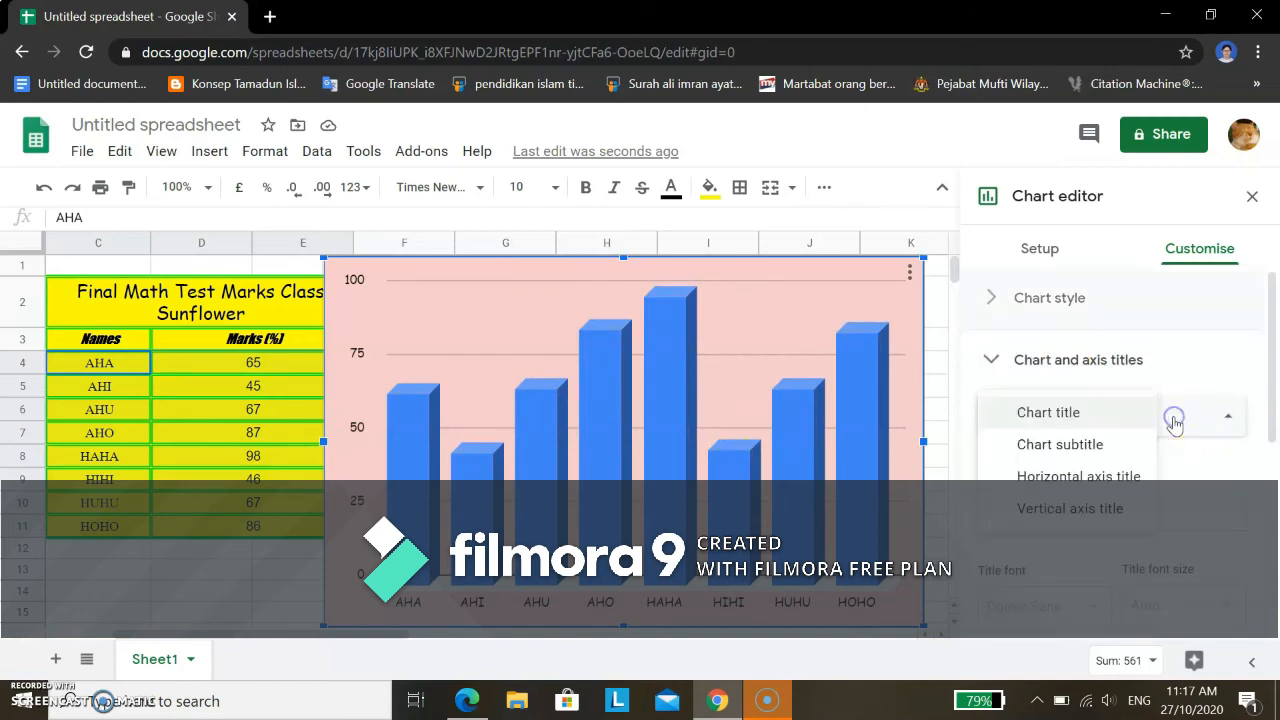
{"action": "left_click", "coordinate": [1071, 414]}
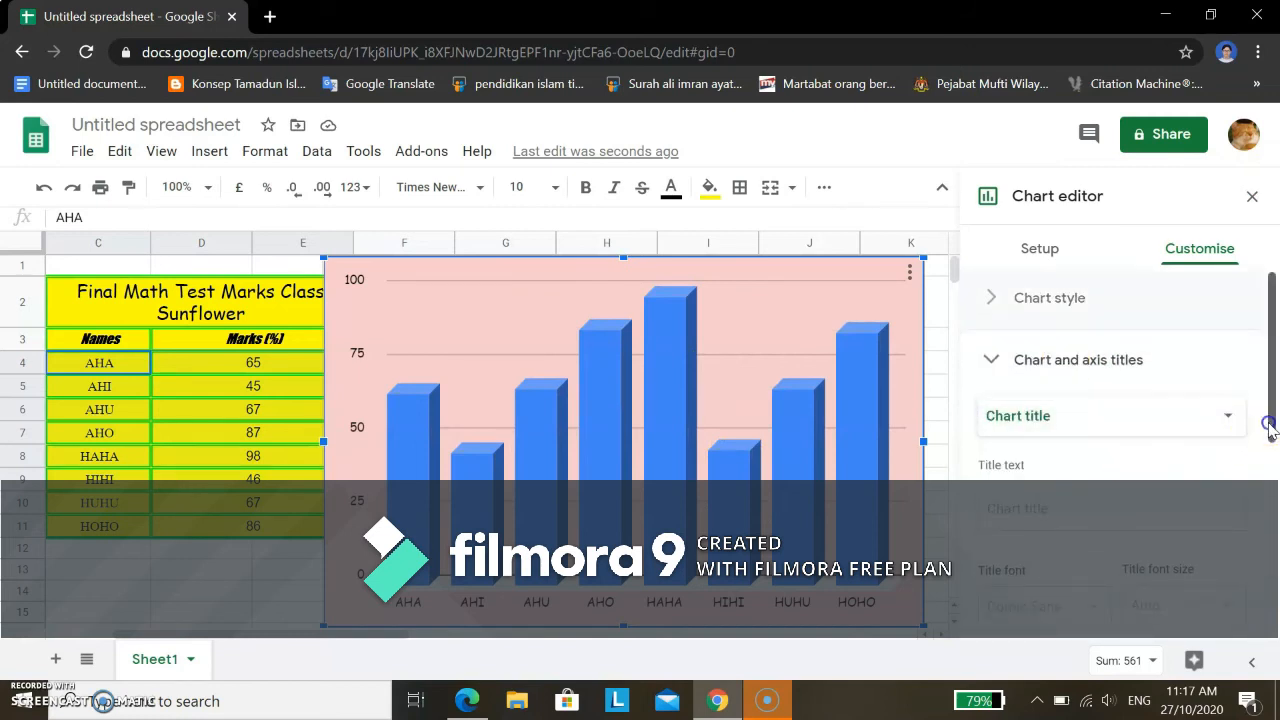
{"action": "scroll", "coordinate": [1105, 445], "scroll_direction": "down", "scroll_amount": 1}
{"action": "left_click", "coordinate": [1097, 460]}
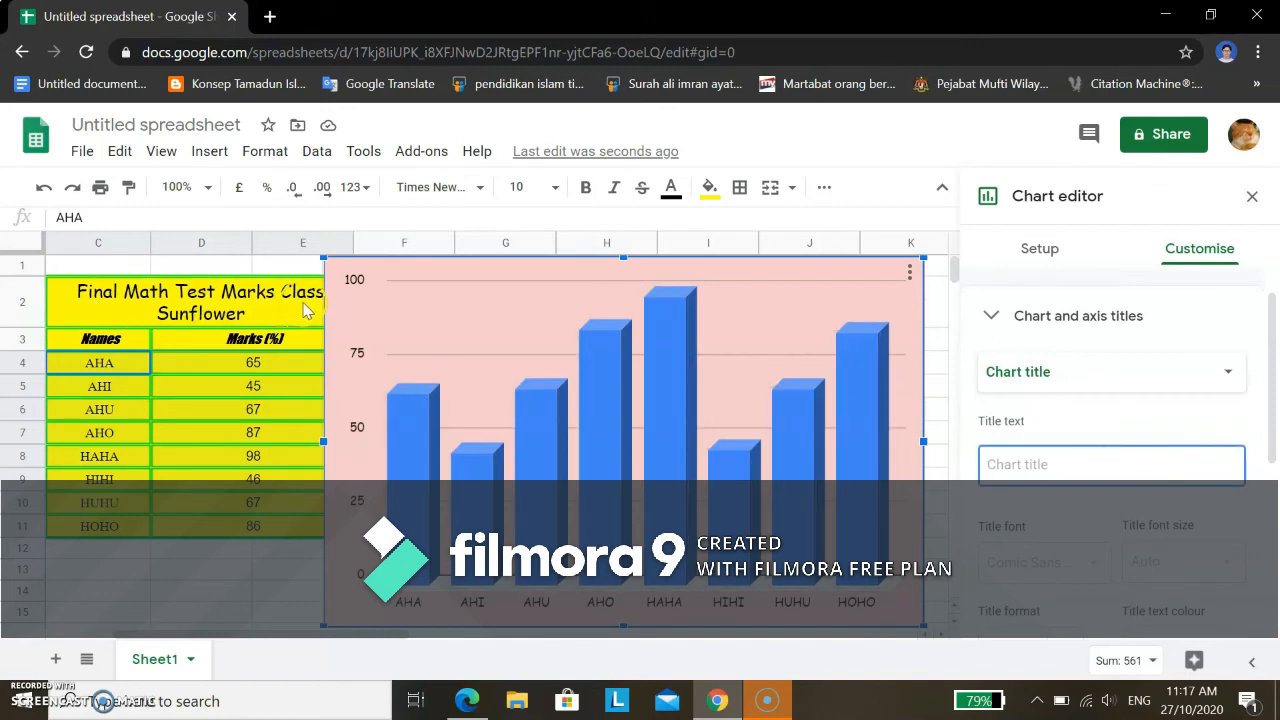
{"action": "type", "text": "Fl"}
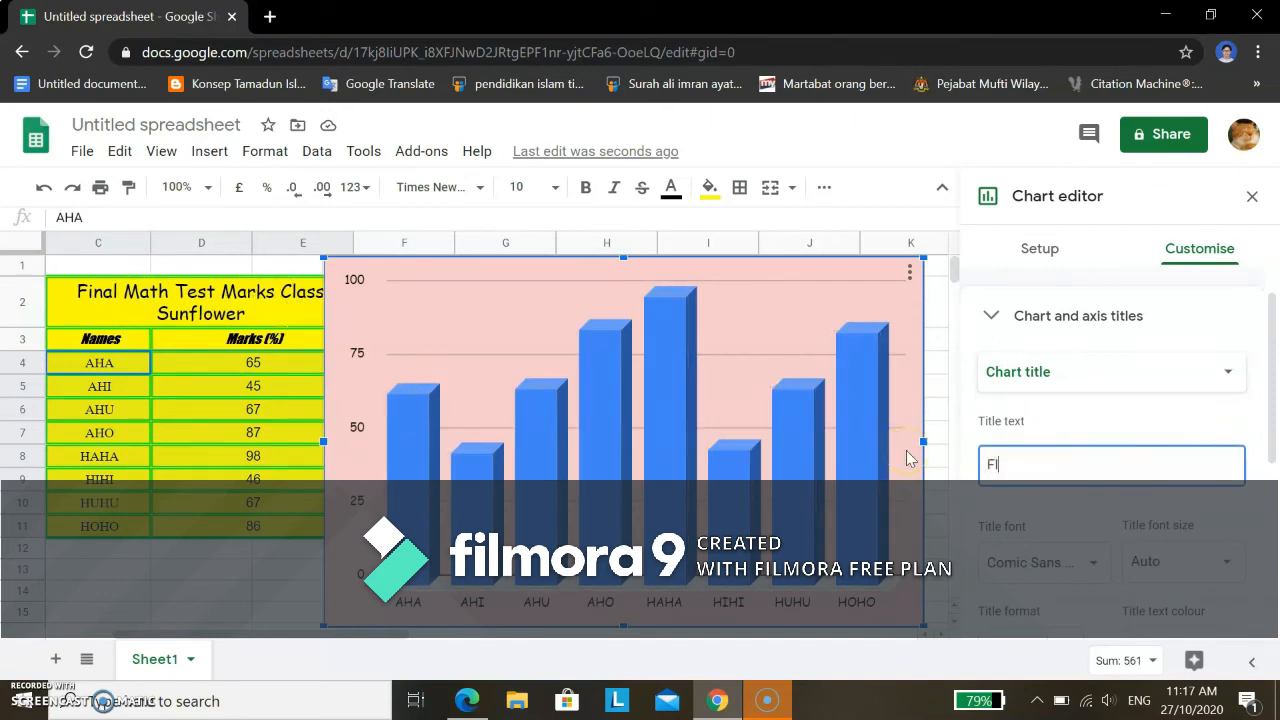
{"action": "key", "text": "BackSpace"}
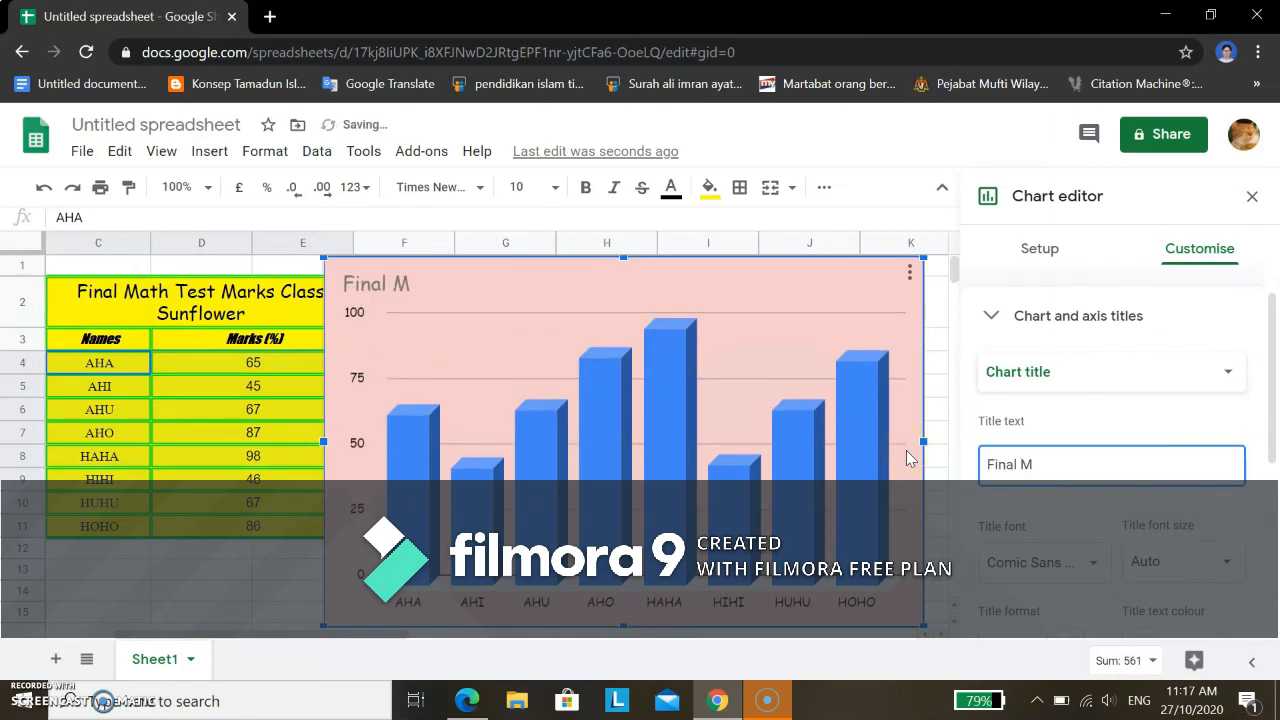
{"action": "type", "text": "th Test Marks Class Sunflower"}
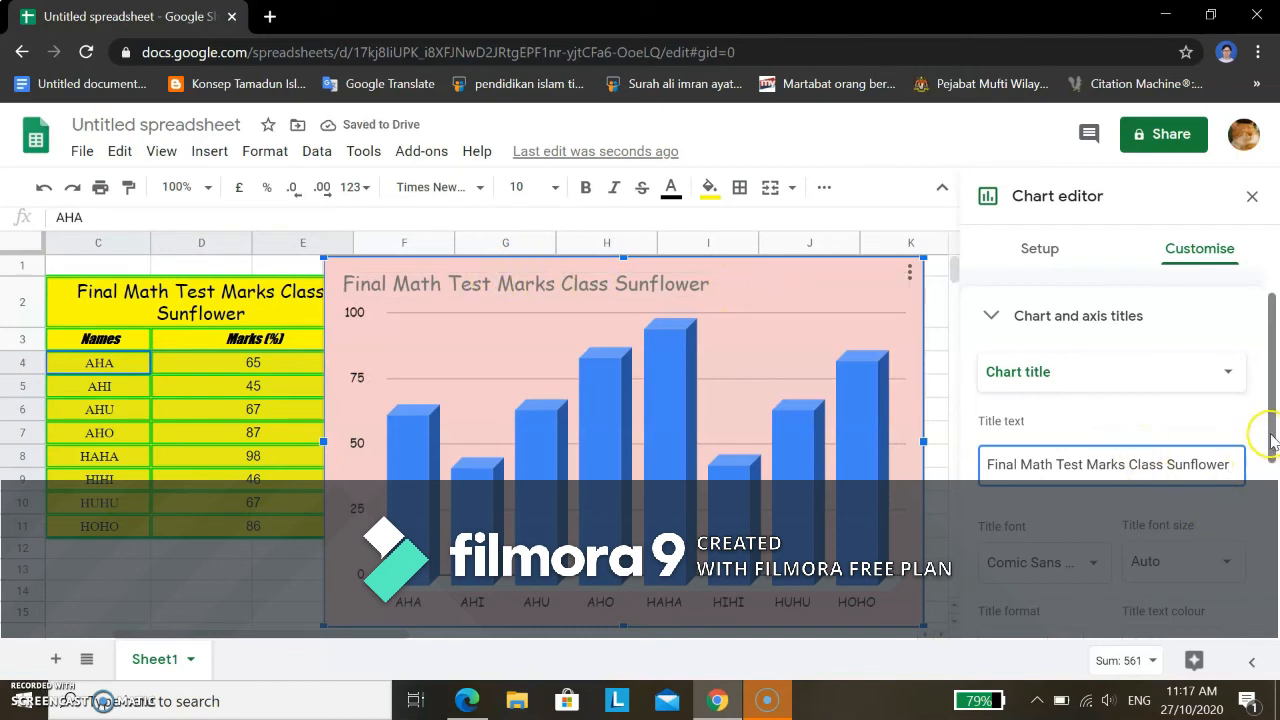
- Format the chart title in the Wide font, bold and centre-aligned
{"action": "scroll", "coordinate": [1273, 440], "scroll_direction": "down", "scroll_amount": 1}
{"action": "left_click", "coordinate": [1045, 488]}
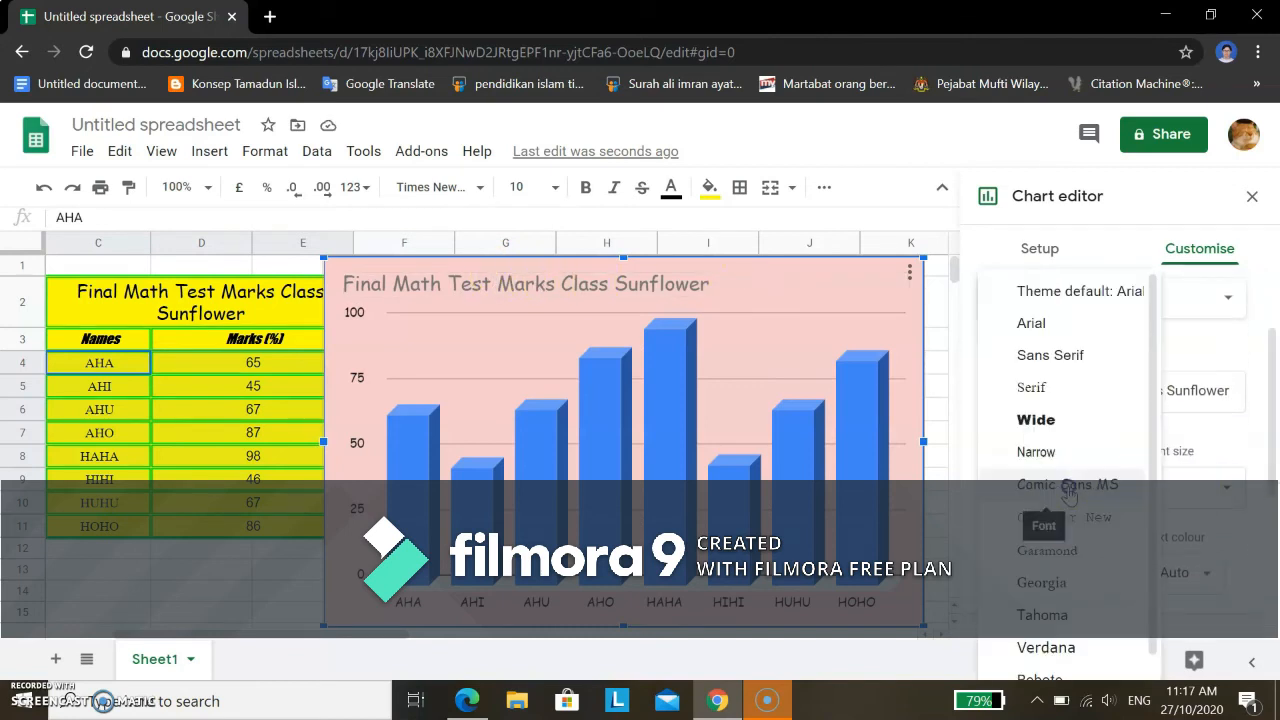
{"action": "left_click", "coordinate": [1055, 425]}
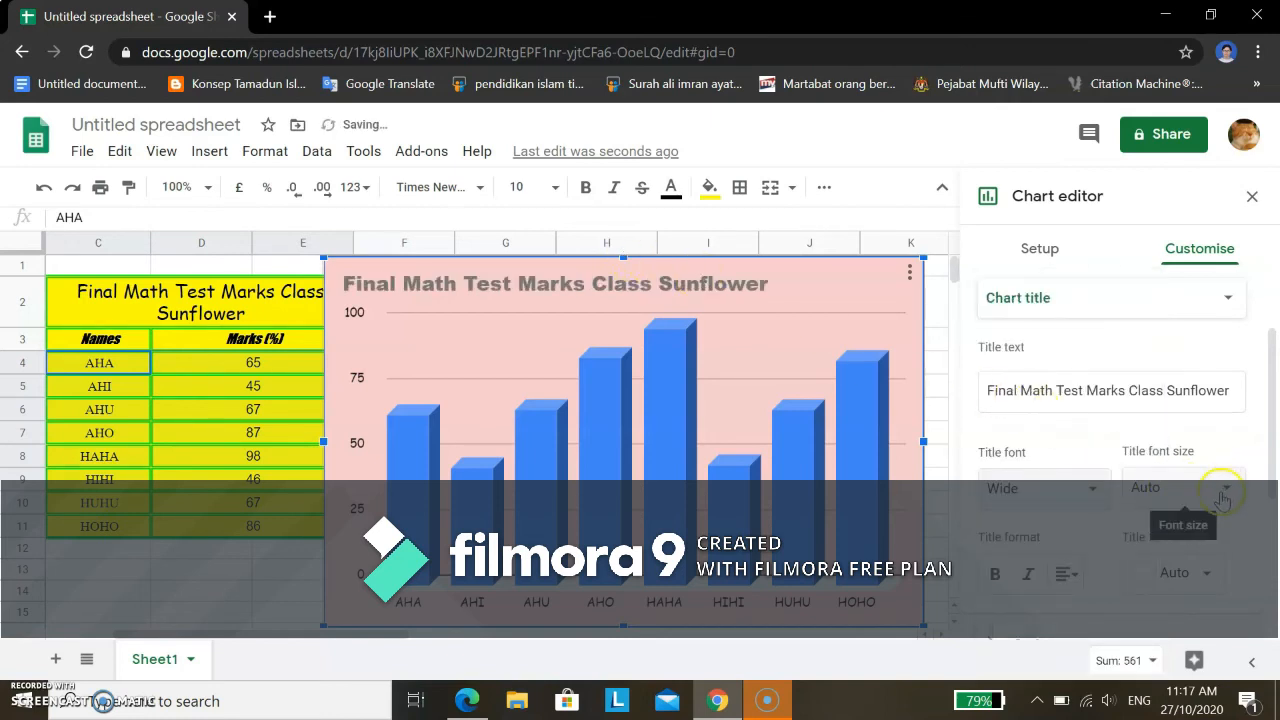
{"action": "scroll", "coordinate": [1266, 443], "scroll_direction": "down", "scroll_amount": 1}
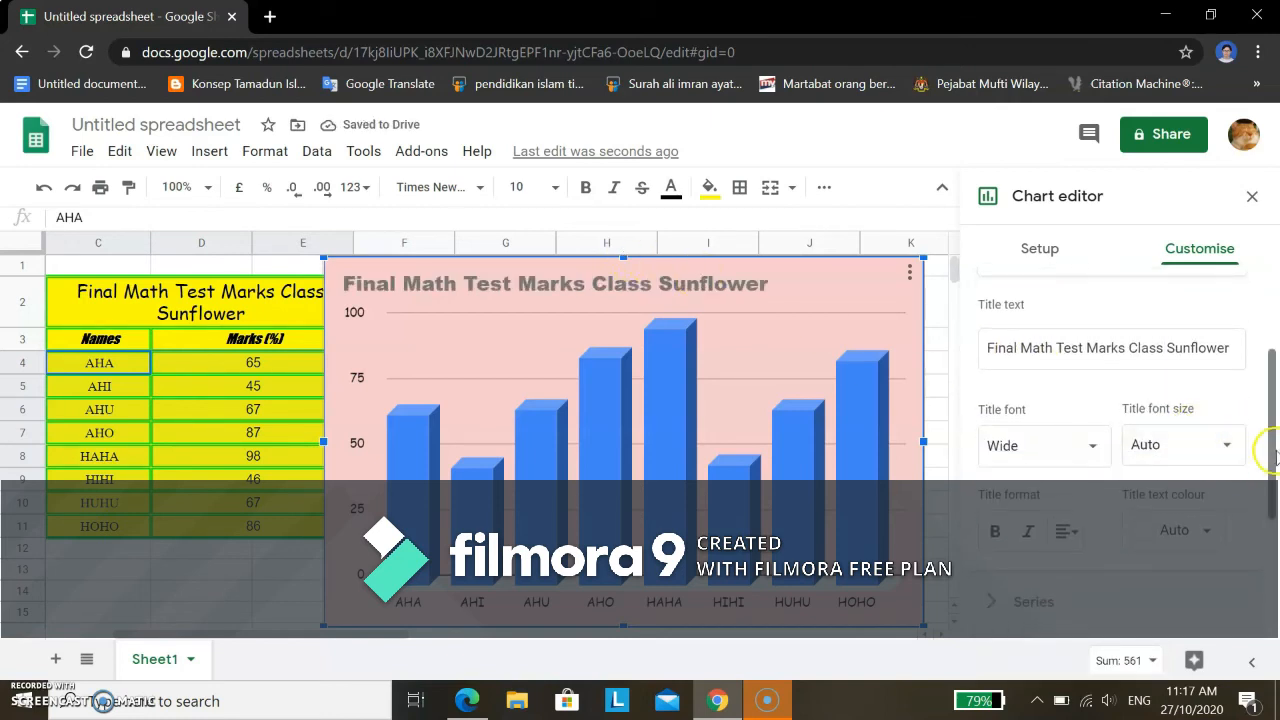
{"action": "scroll", "coordinate": [1262, 445], "scroll_direction": "down", "scroll_amount": 2}
{"action": "left_click", "coordinate": [998, 472]}
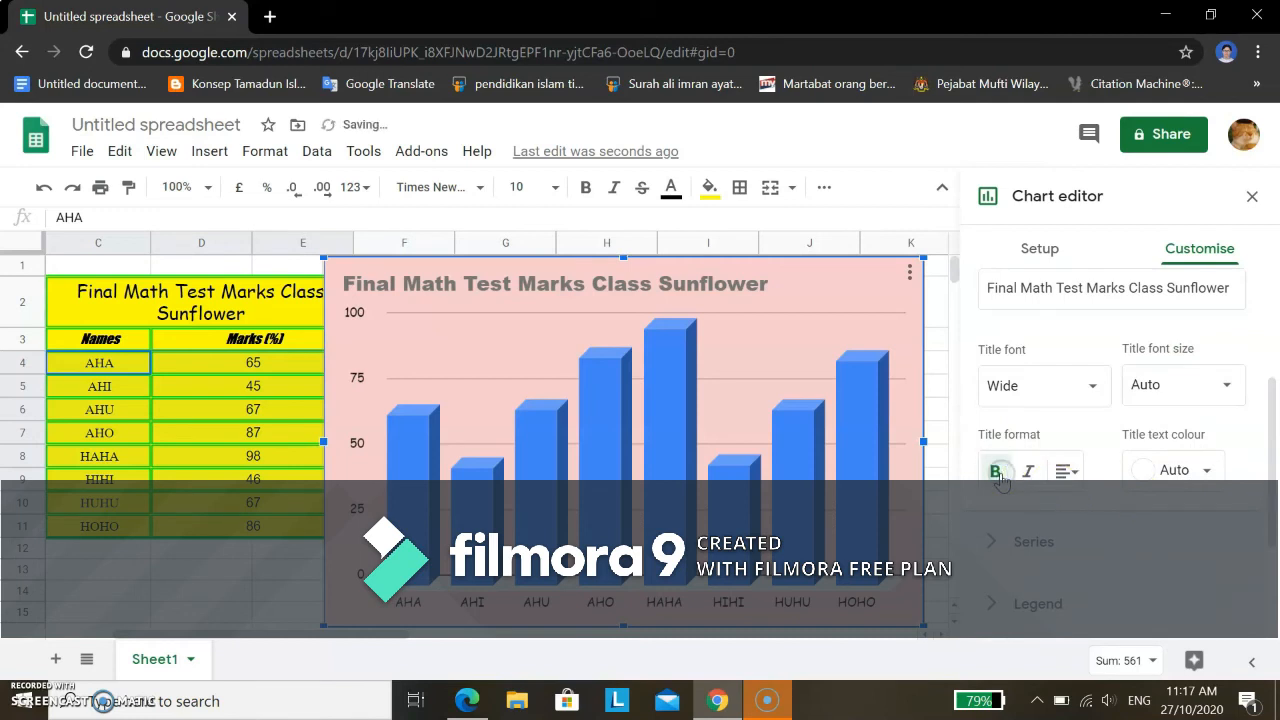
{"action": "left_click", "coordinate": [1026, 471]}
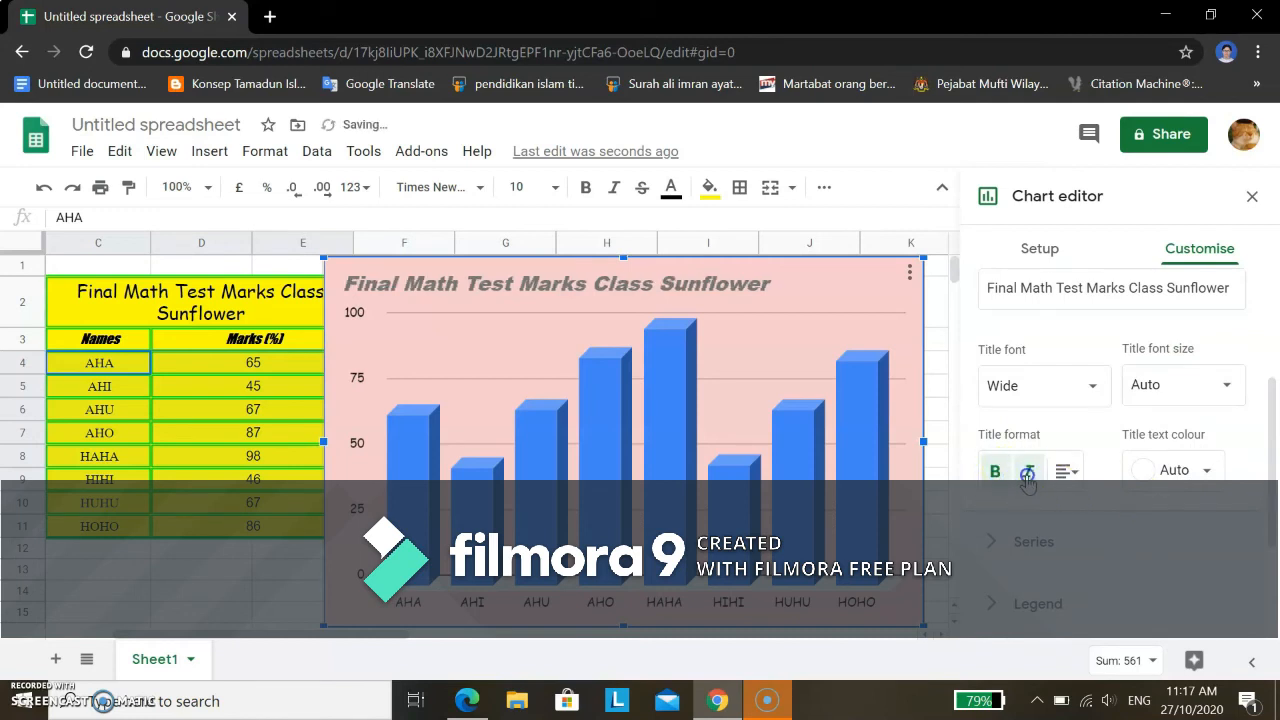
{"action": "left_click", "coordinate": [1027, 474]}
{"action": "left_click", "coordinate": [1066, 471]}
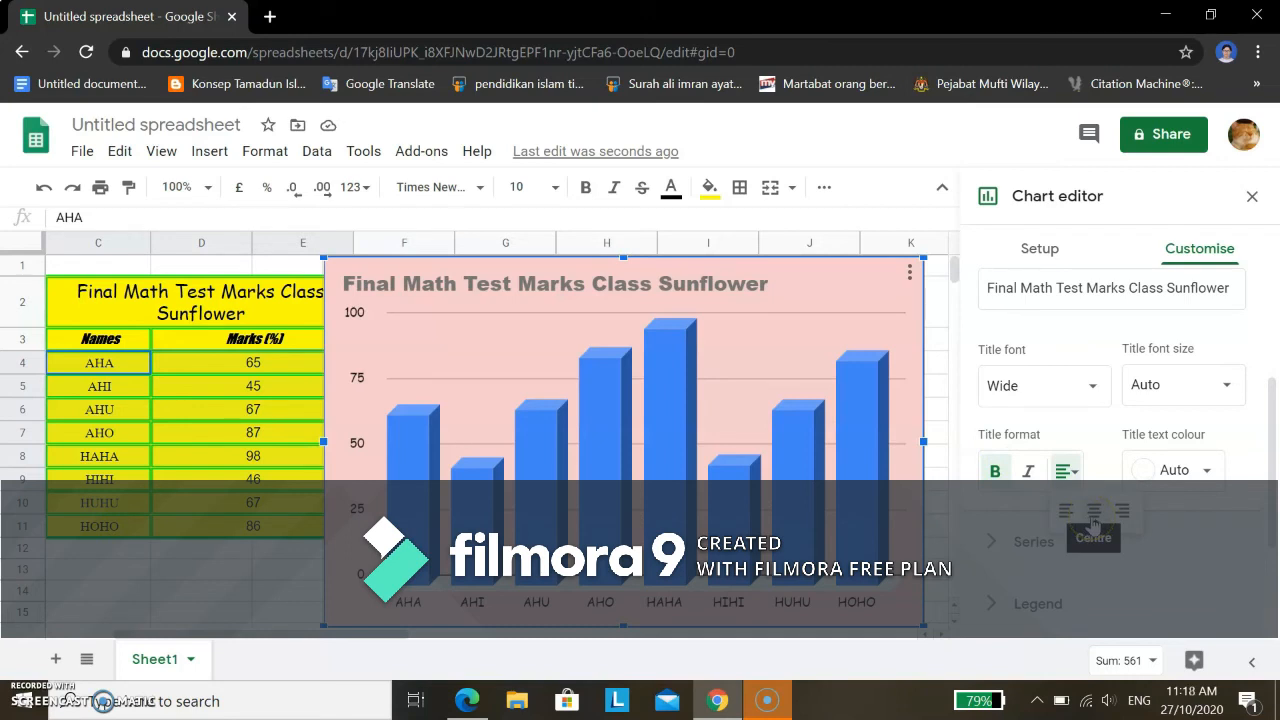
{"action": "left_click", "coordinate": [1094, 512]}
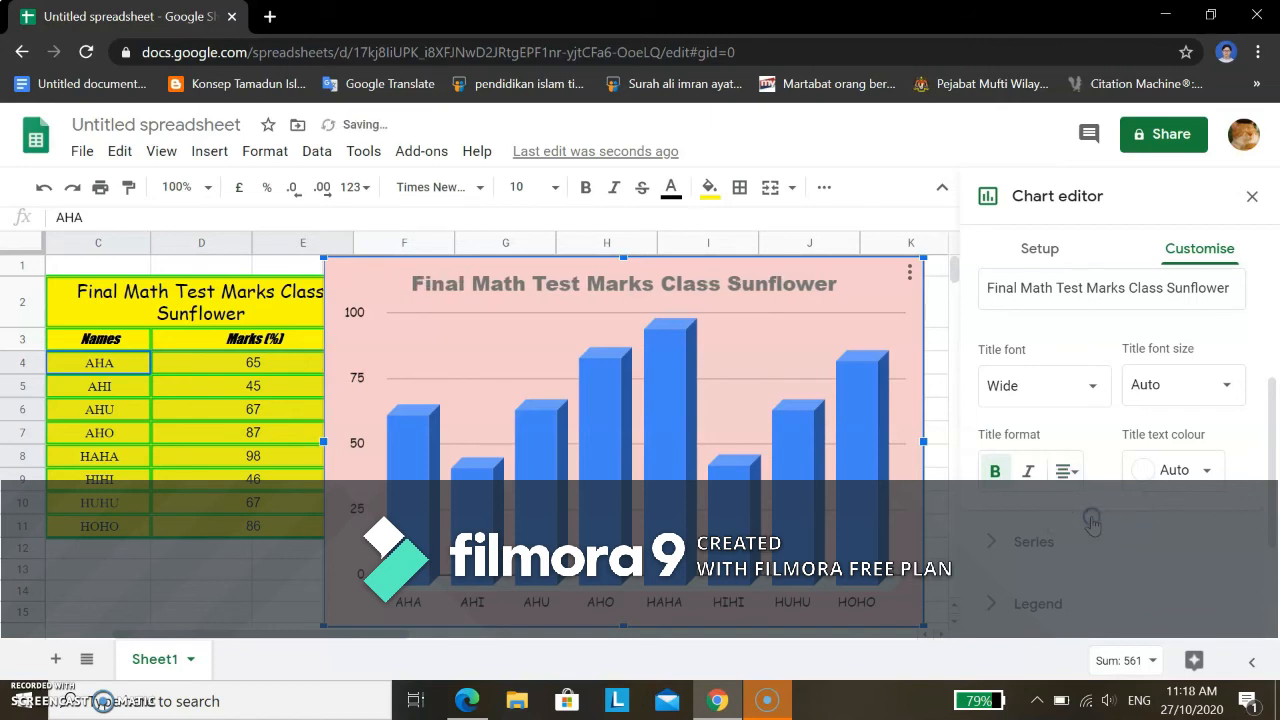
- Try white for the chart title's text colour, then settle on black
{"action": "left_click", "coordinate": [1184, 470]}
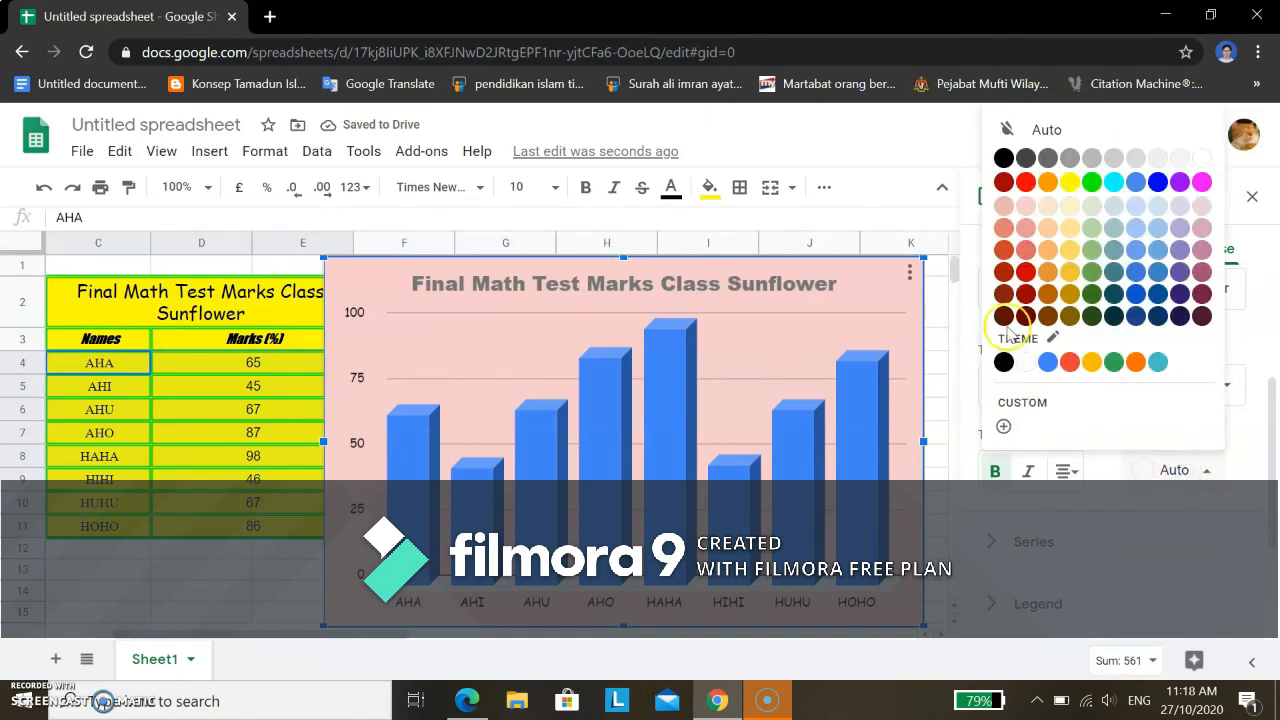
{"action": "left_click", "coordinate": [1197, 163]}
{"action": "left_click", "coordinate": [1176, 472]}
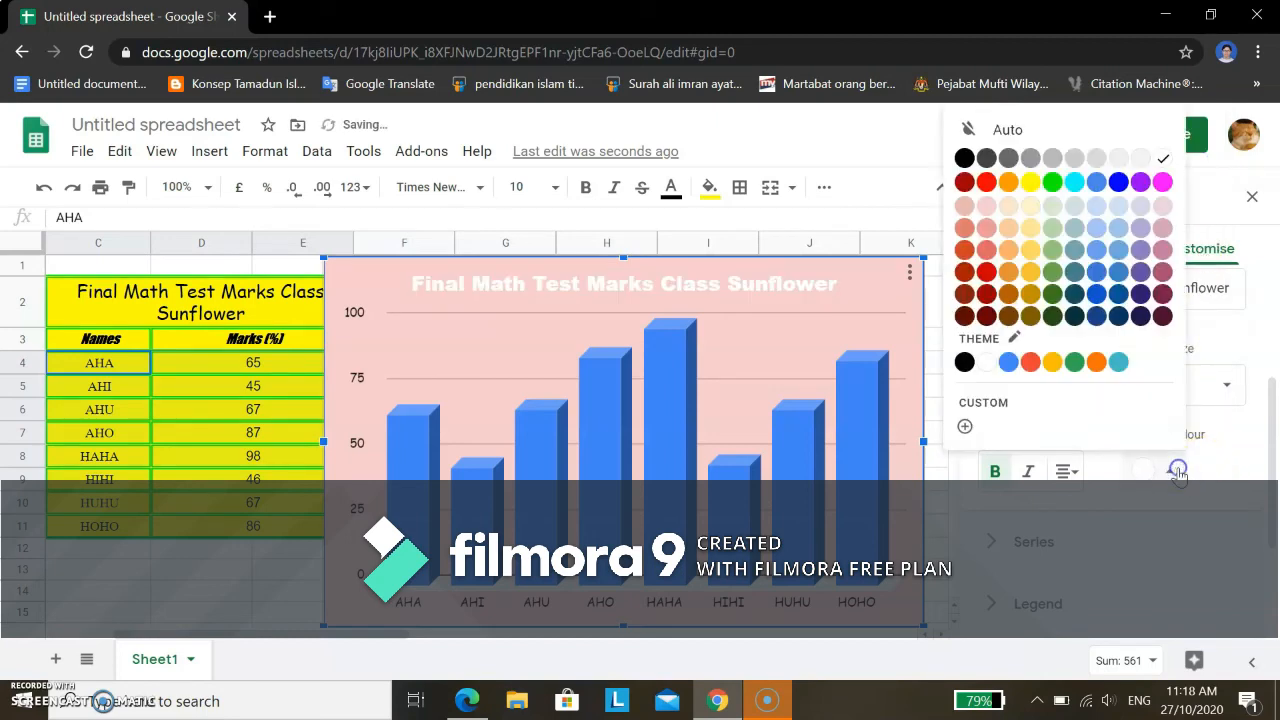
{"action": "left_click", "coordinate": [966, 160]}
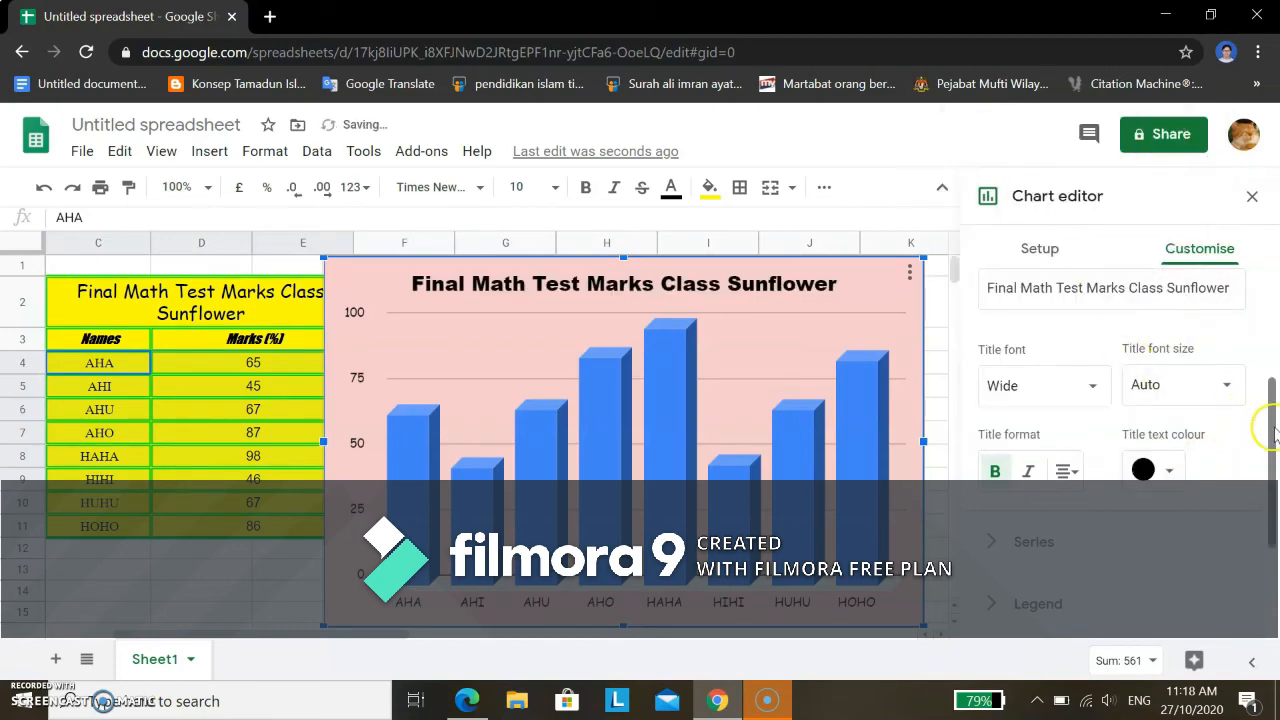
- Add the horizontal axis title "Names" to the chart
{"action": "left_click_drag", "start_coordinate": [1271, 430], "coordinate": [1271, 470]}
{"action": "left_click", "coordinate": [1094, 452]}
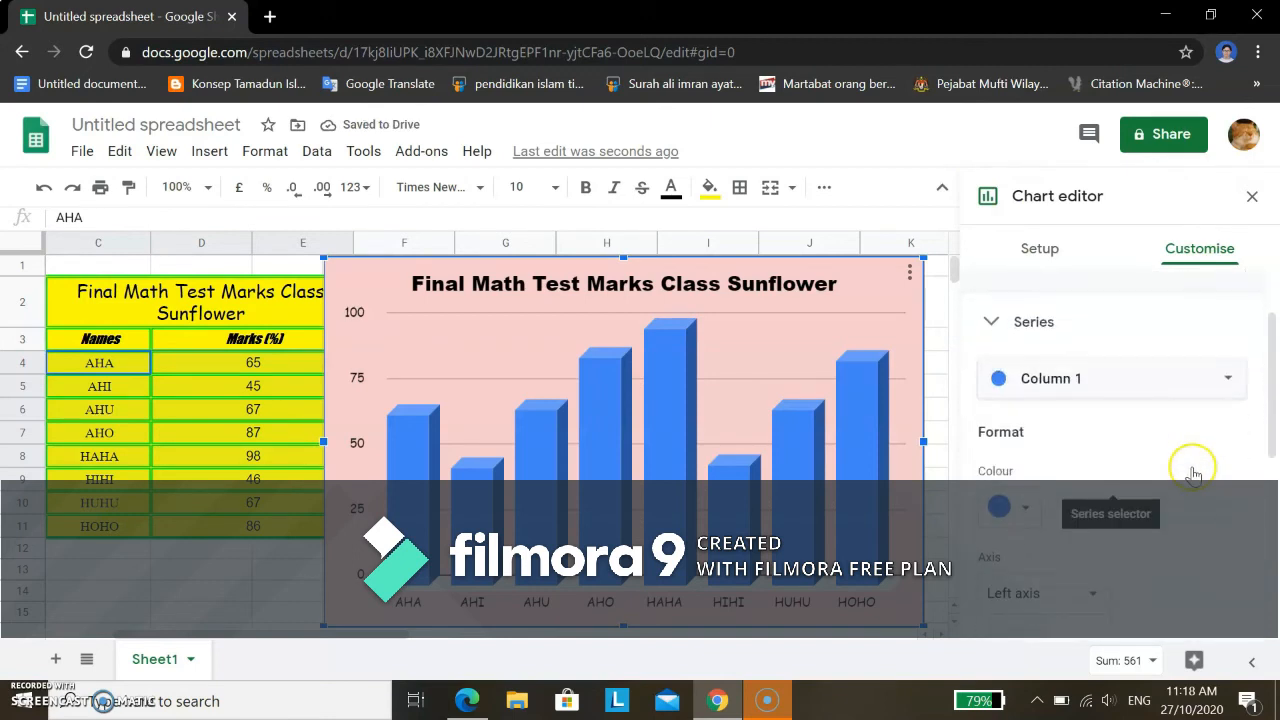
{"action": "left_click", "coordinate": [1086, 362]}
{"action": "left_click", "coordinate": [1089, 413]}
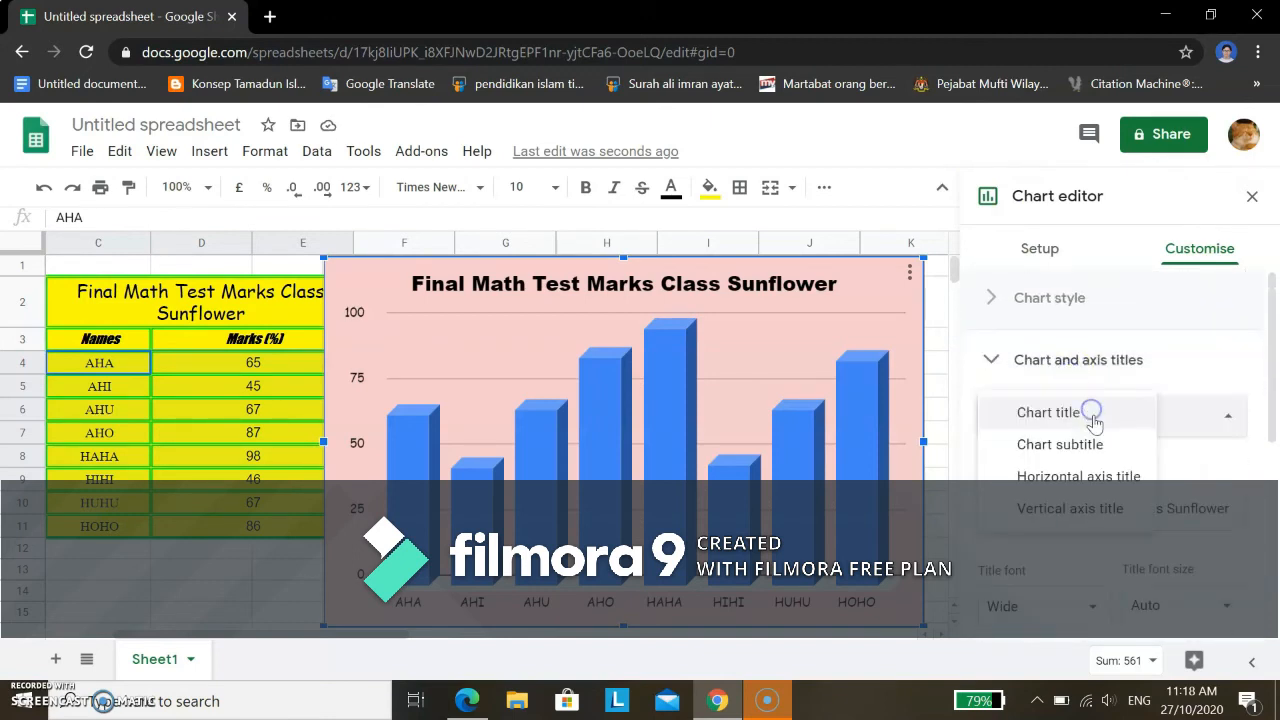
{"action": "left_click", "coordinate": [1075, 478]}
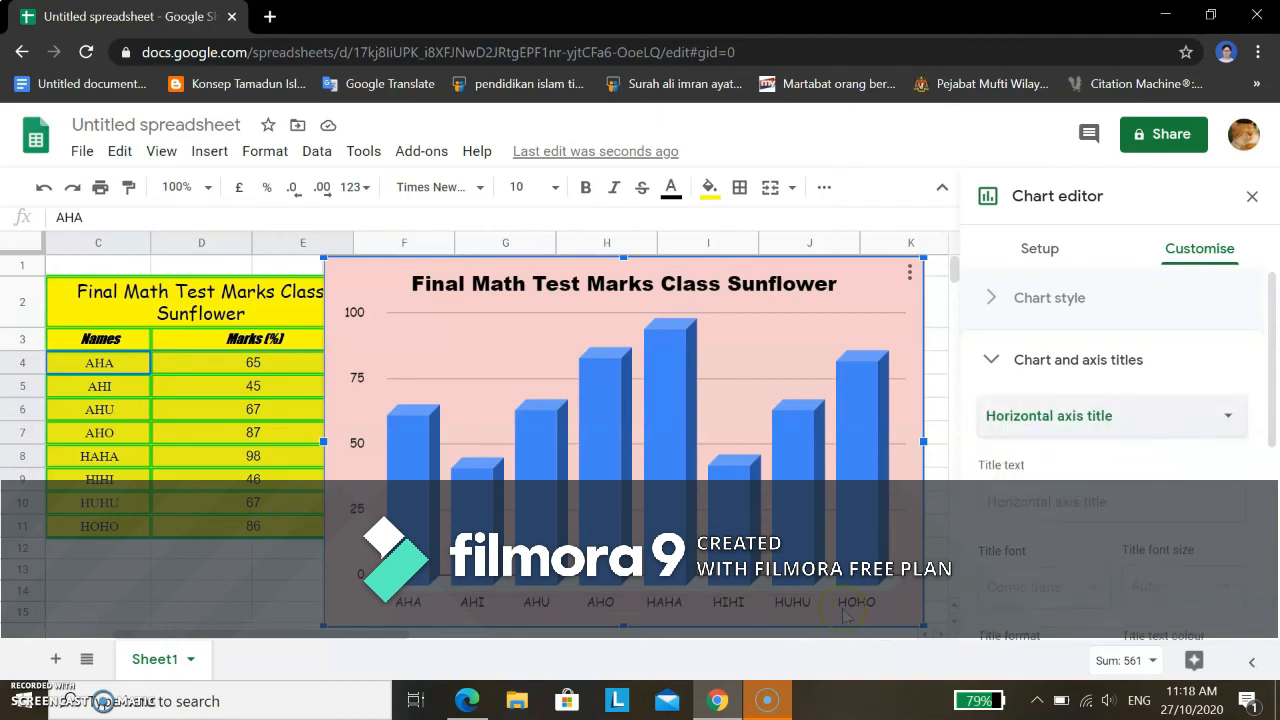
{"action": "left_click", "coordinate": [1085, 503]}
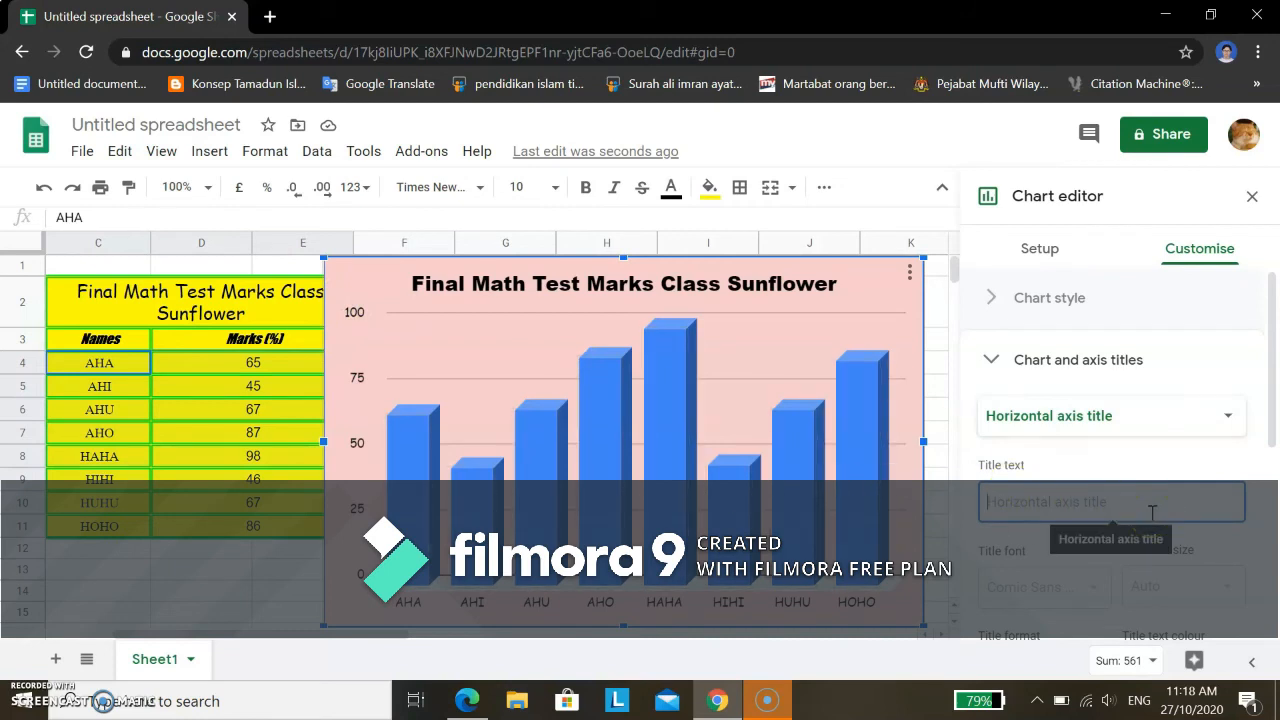
{"action": "type", "text": "M"}
{"action": "key", "text": "BackSpace"}
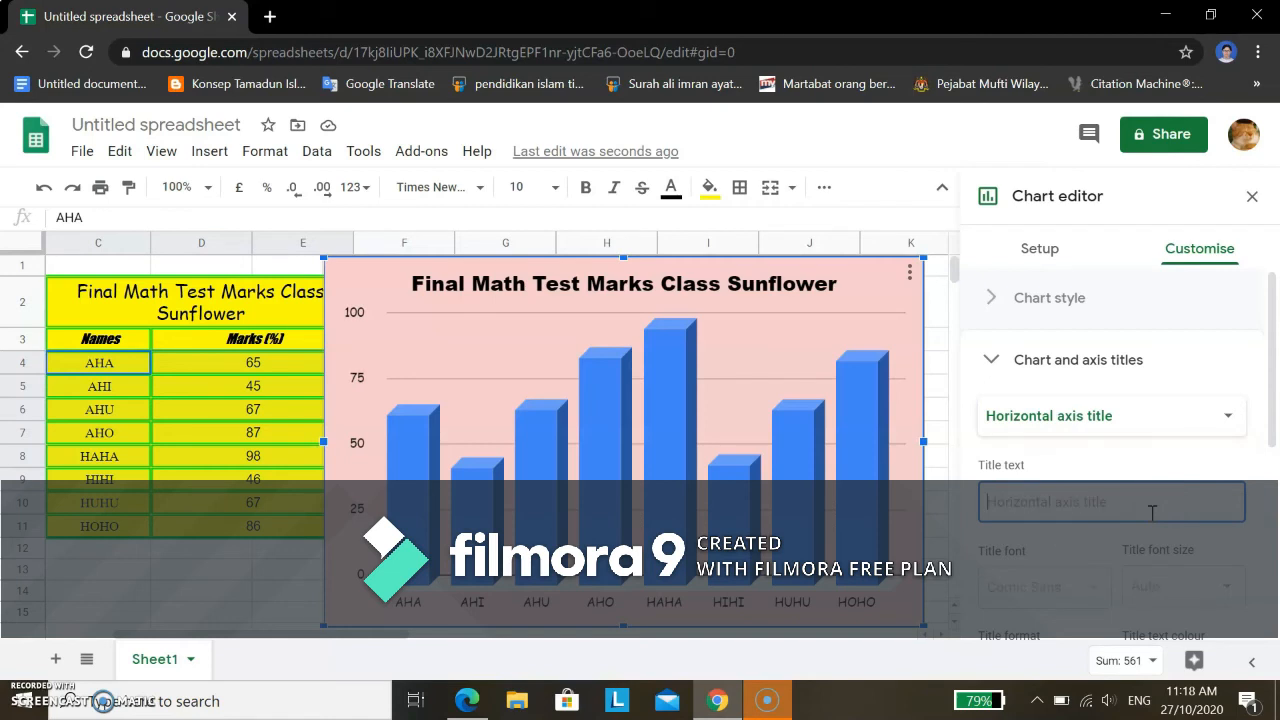
{"action": "type", "text": "Nmes"}
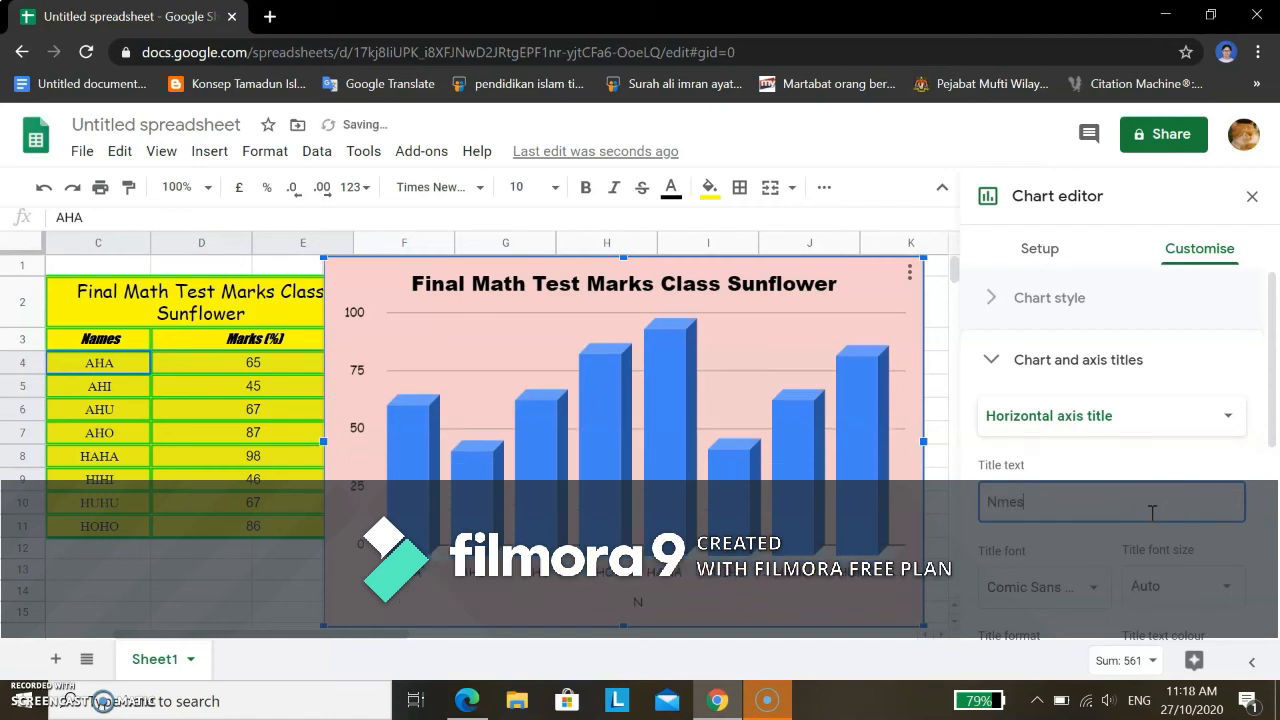
{"action": "type", "text": "N"}
- Right-align the chart's horizontal axis title
{"action": "scroll", "coordinate": [1265, 520], "scroll_direction": "down", "scroll_amount": 3}
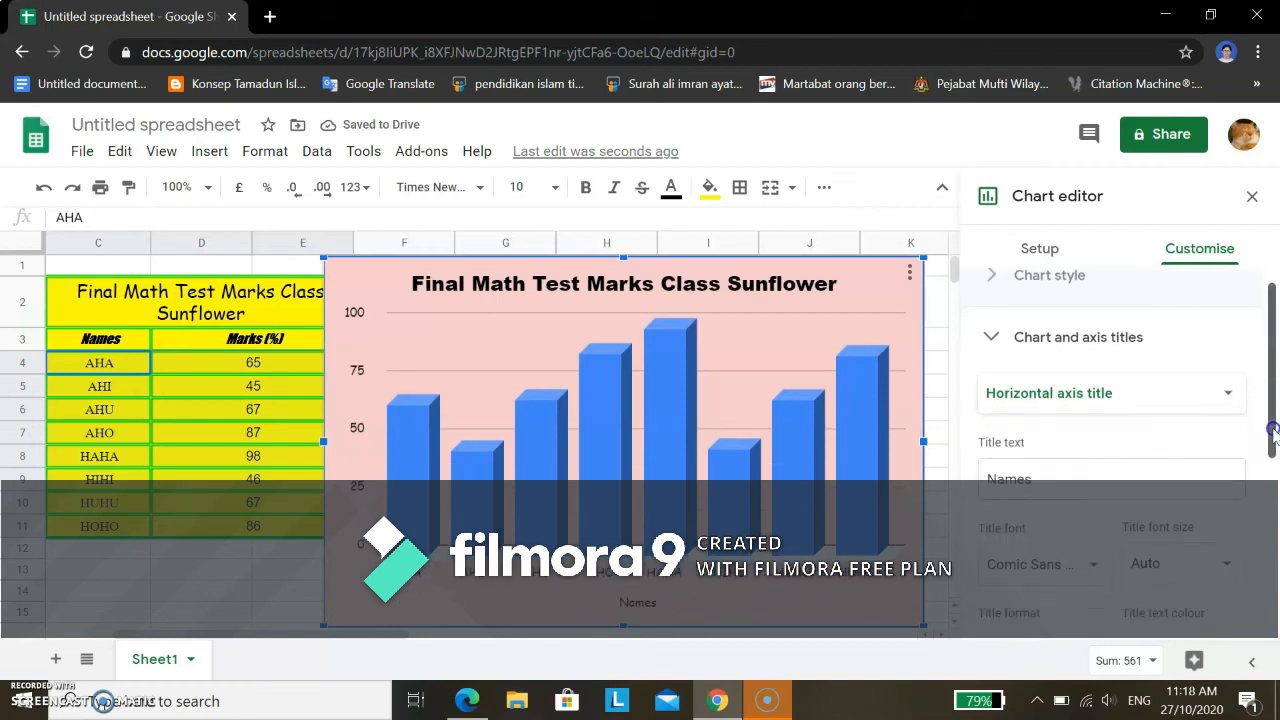
{"action": "left_click", "coordinate": [1066, 513]}
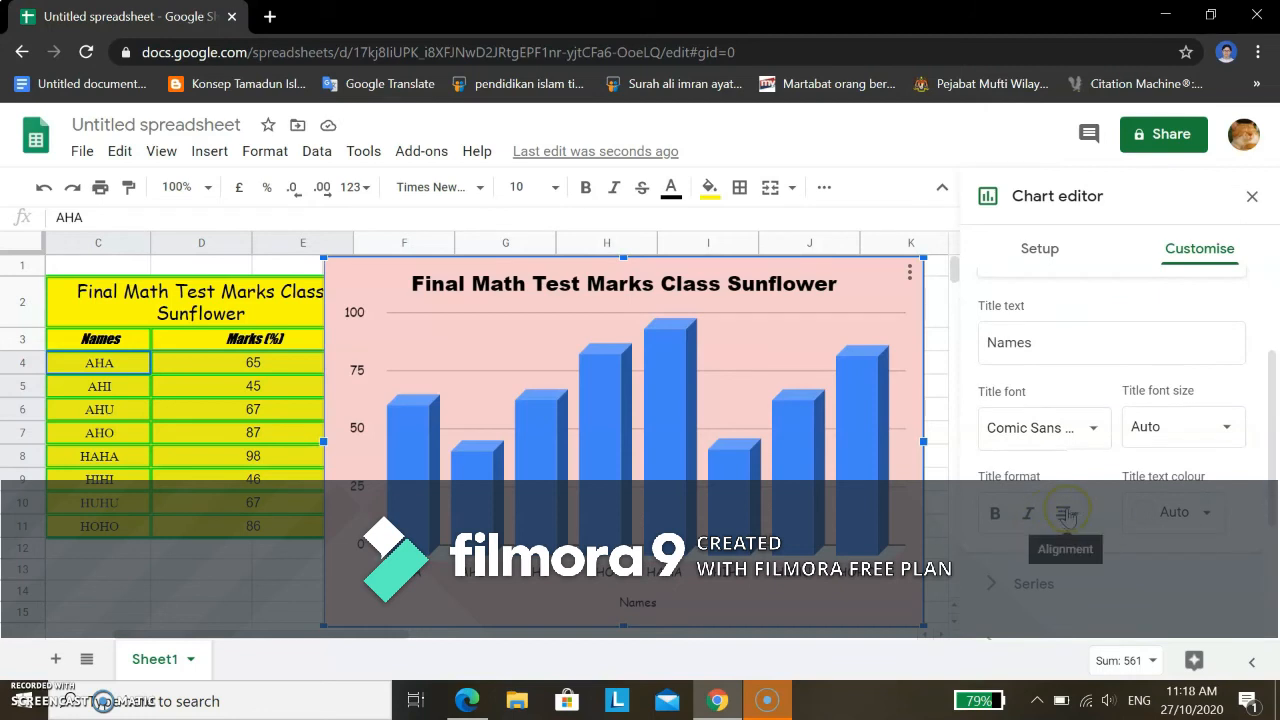
{"action": "left_click", "coordinate": [1121, 553]}
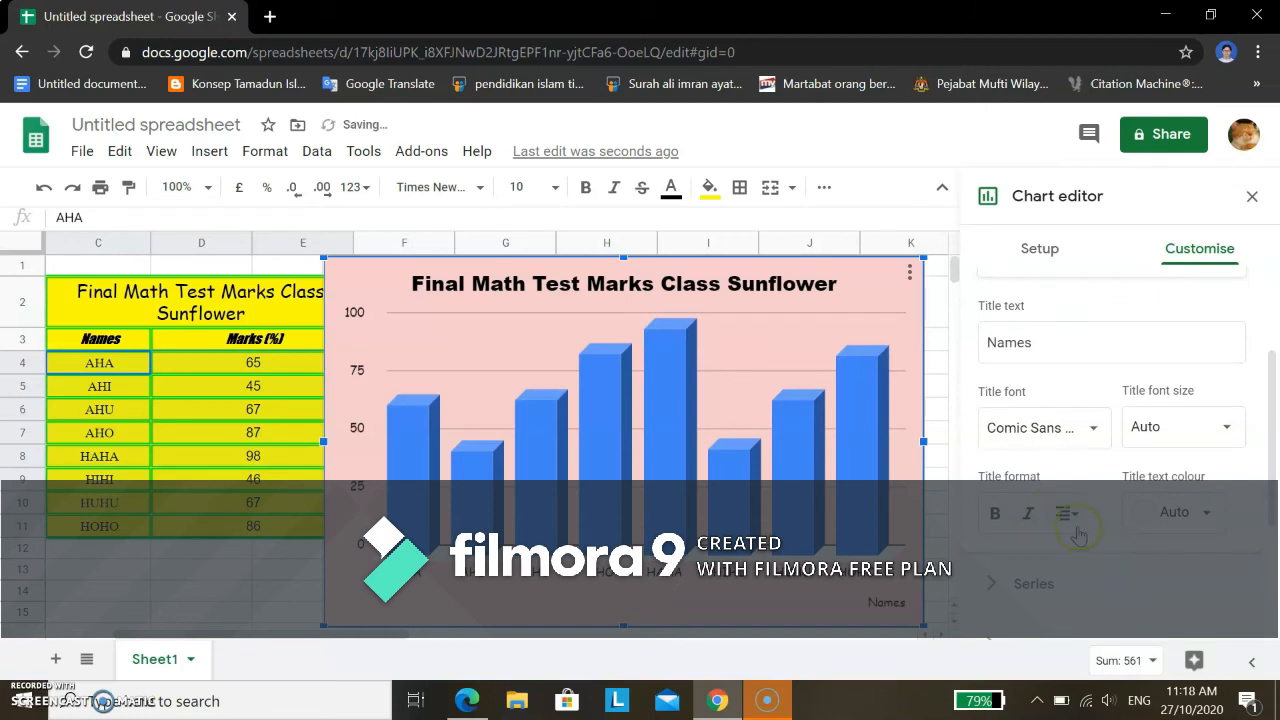
- Try left alignment for the chart's horizontal axis title, then centre-align it
{"action": "left_click", "coordinate": [1072, 555]}
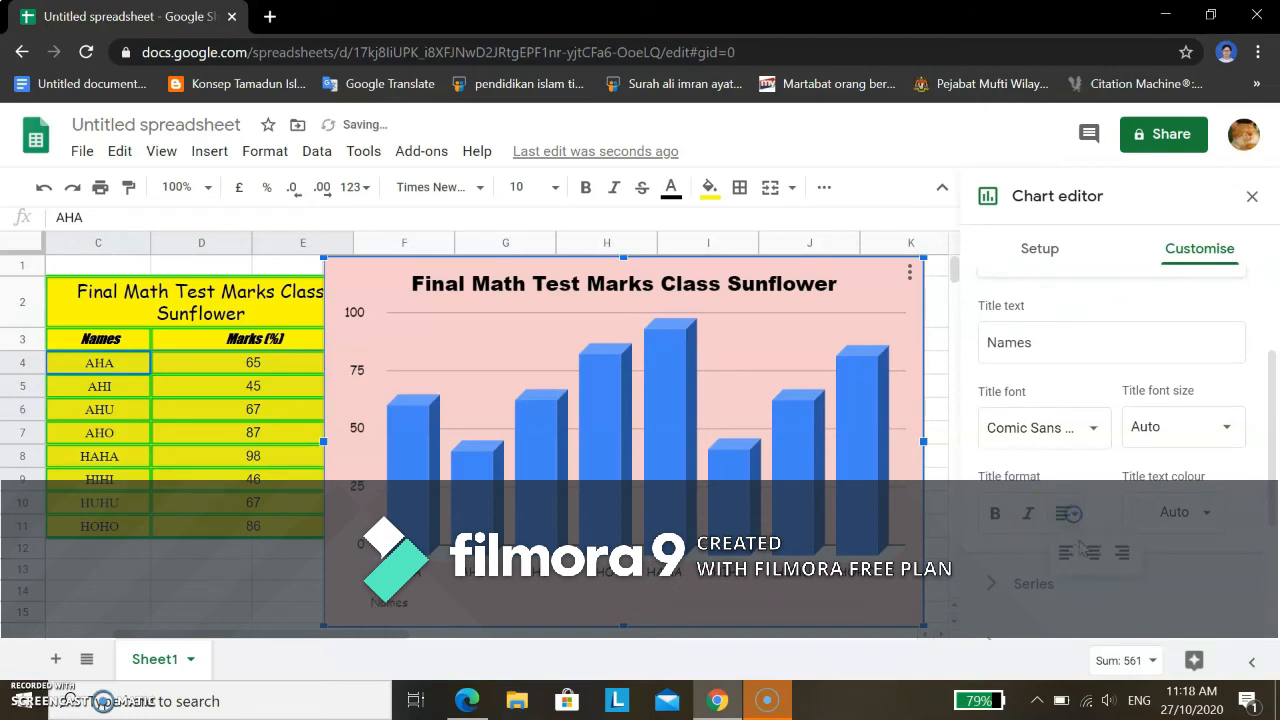
{"action": "left_click", "coordinate": [1106, 556]}
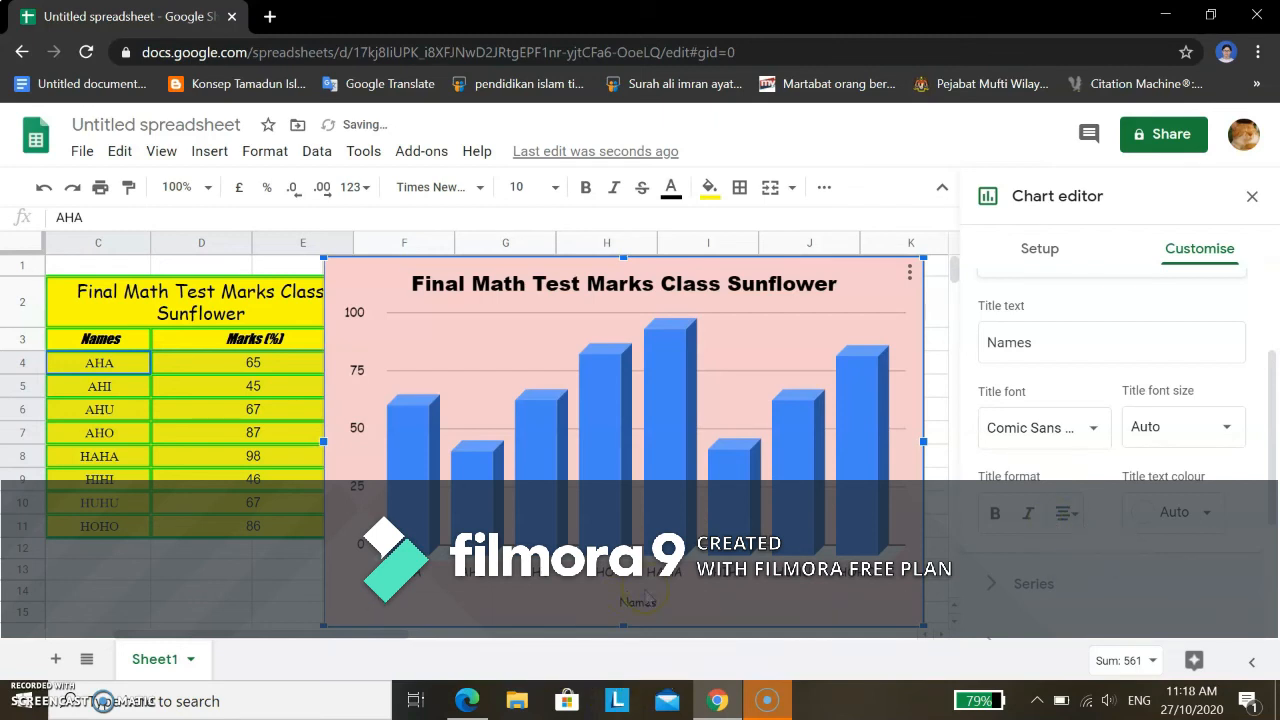
- Add the vertical axis title "Marks(%)" to the chart
{"action": "left_click_drag", "start_coordinate": [1271, 480], "coordinate": [1272, 488]}
{"action": "scroll", "coordinate": [1197, 434], "scroll_direction": "up", "scroll_amount": 1}
{"action": "left_click", "coordinate": [1154, 337]}
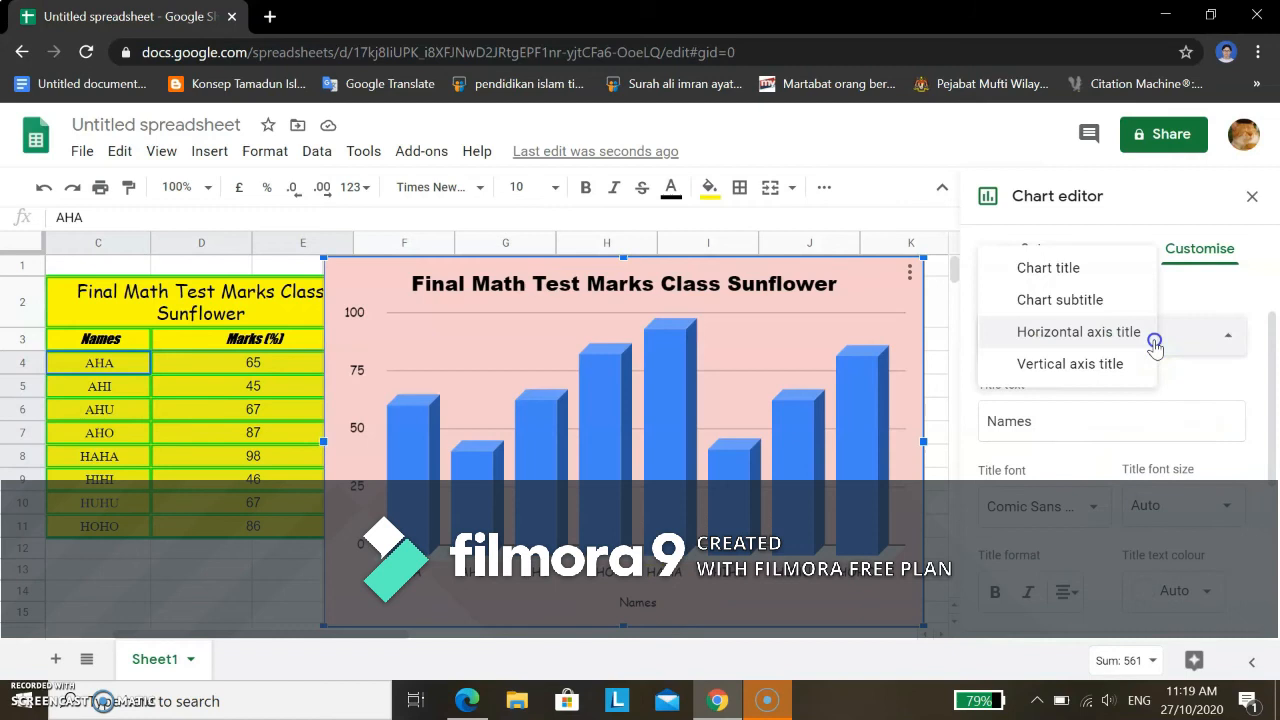
{"action": "left_click", "coordinate": [1103, 363]}
{"action": "left_click", "coordinate": [1069, 423]}
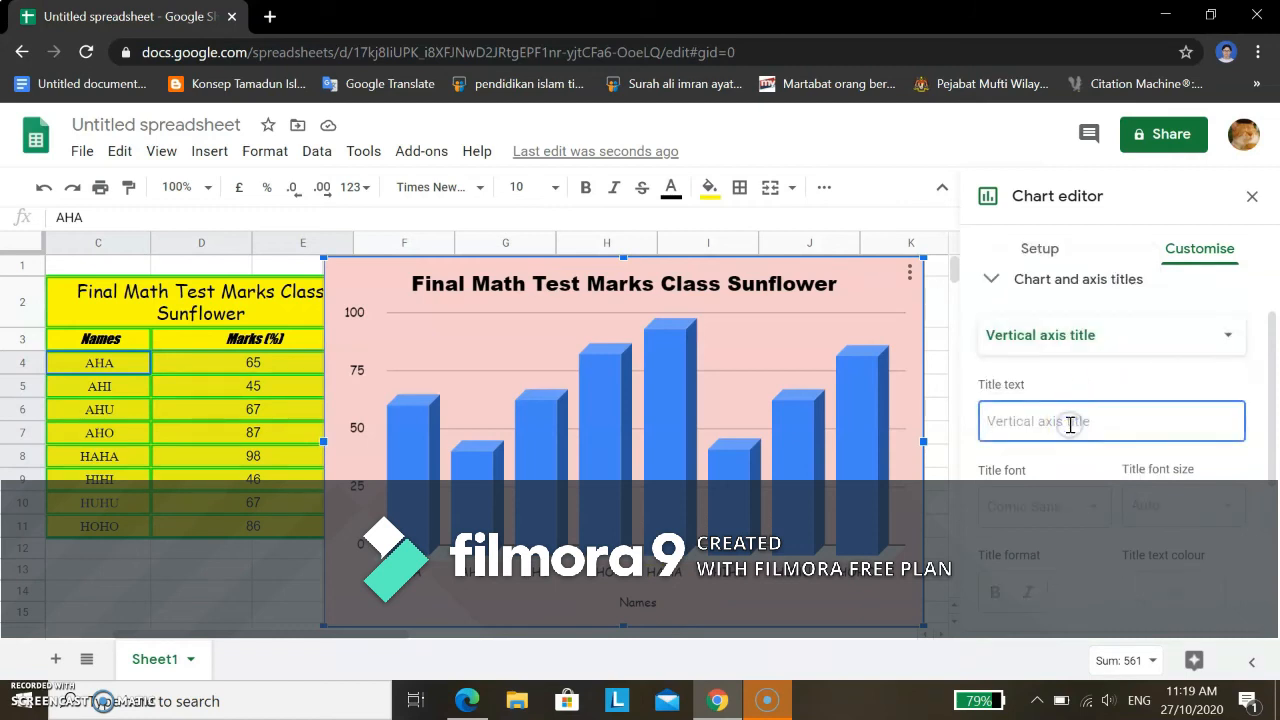
{"action": "type", "text": "Marks(%"}
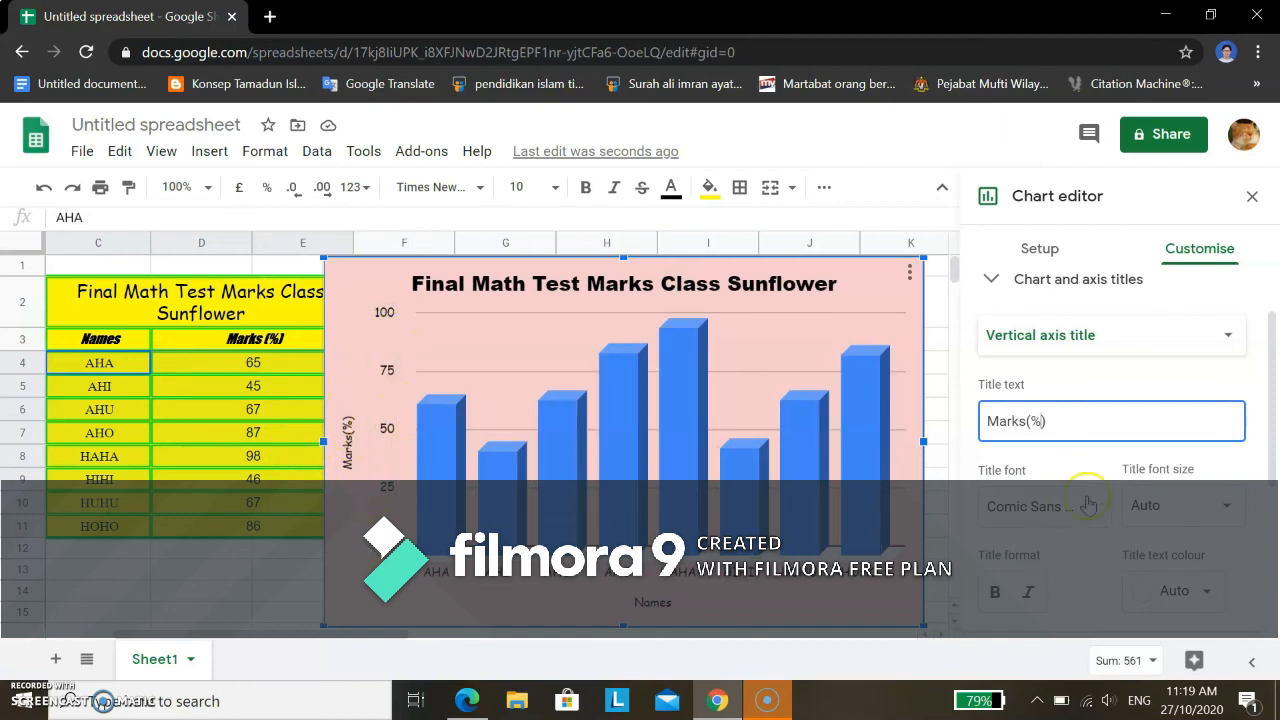
- Make the chart's vertical axis title bold and italic, keeping its text colour on Auto
{"action": "scroll", "coordinate": [1275, 455], "scroll_direction": "down", "scroll_amount": 1}
{"action": "scroll", "coordinate": [1275, 458], "scroll_direction": "down", "scroll_amount": 1}
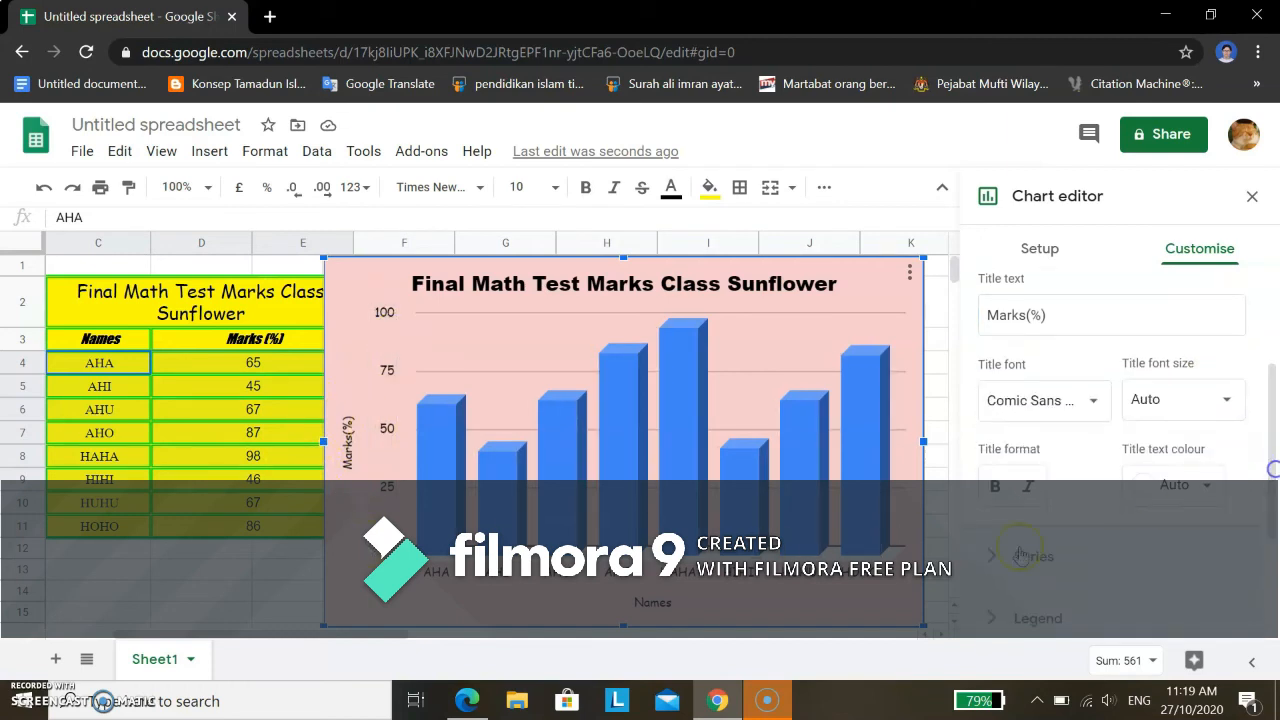
{"action": "left_click", "coordinate": [996, 496]}
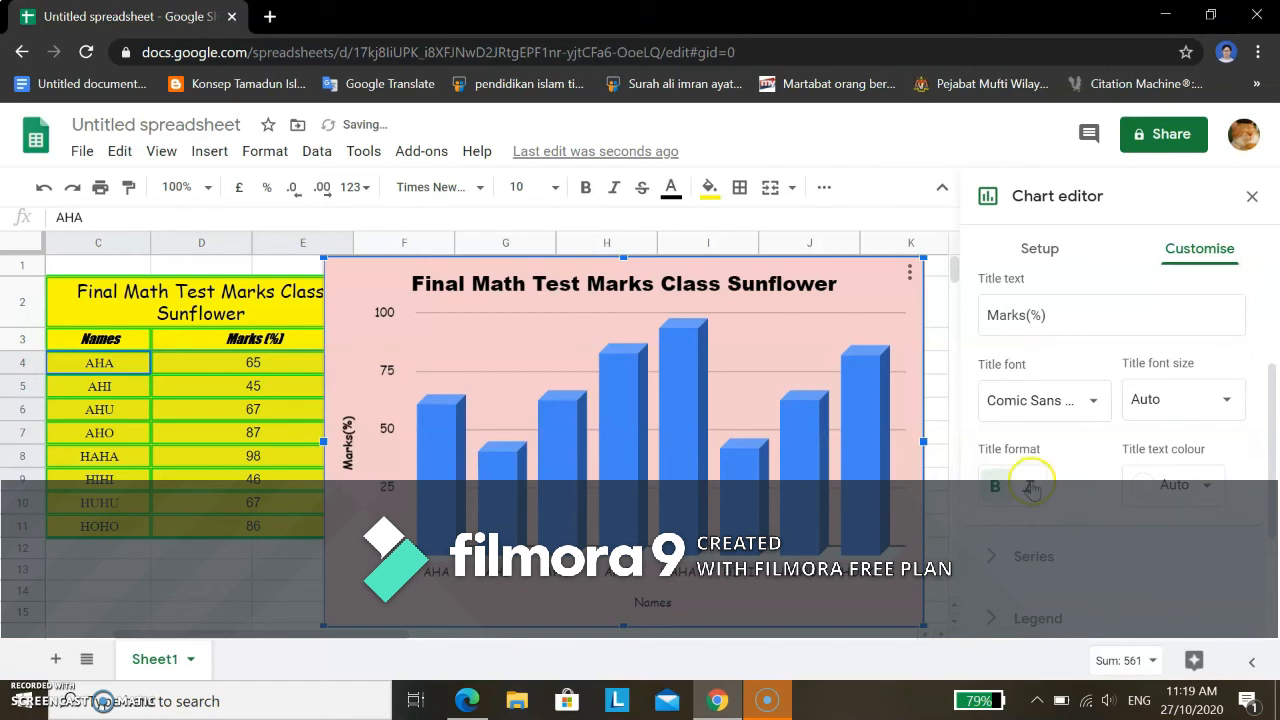
{"action": "left_click", "coordinate": [1186, 484]}
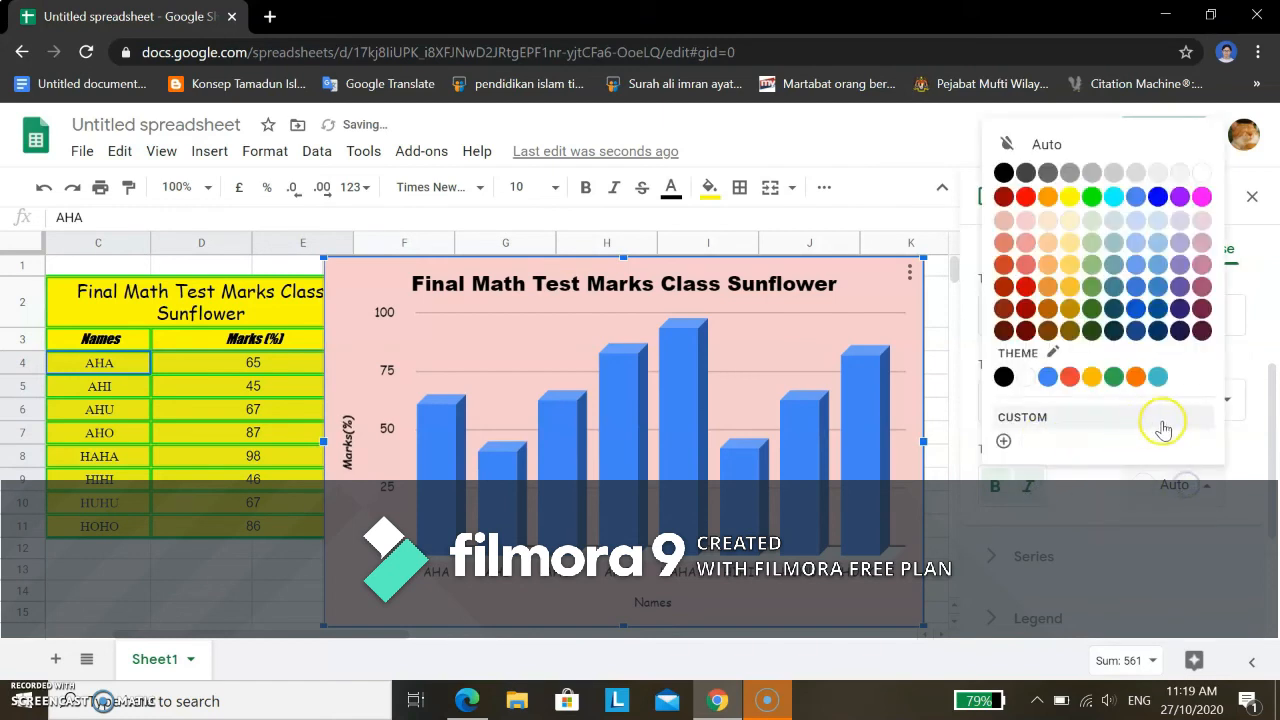
{"action": "left_click", "coordinate": [1123, 486]}
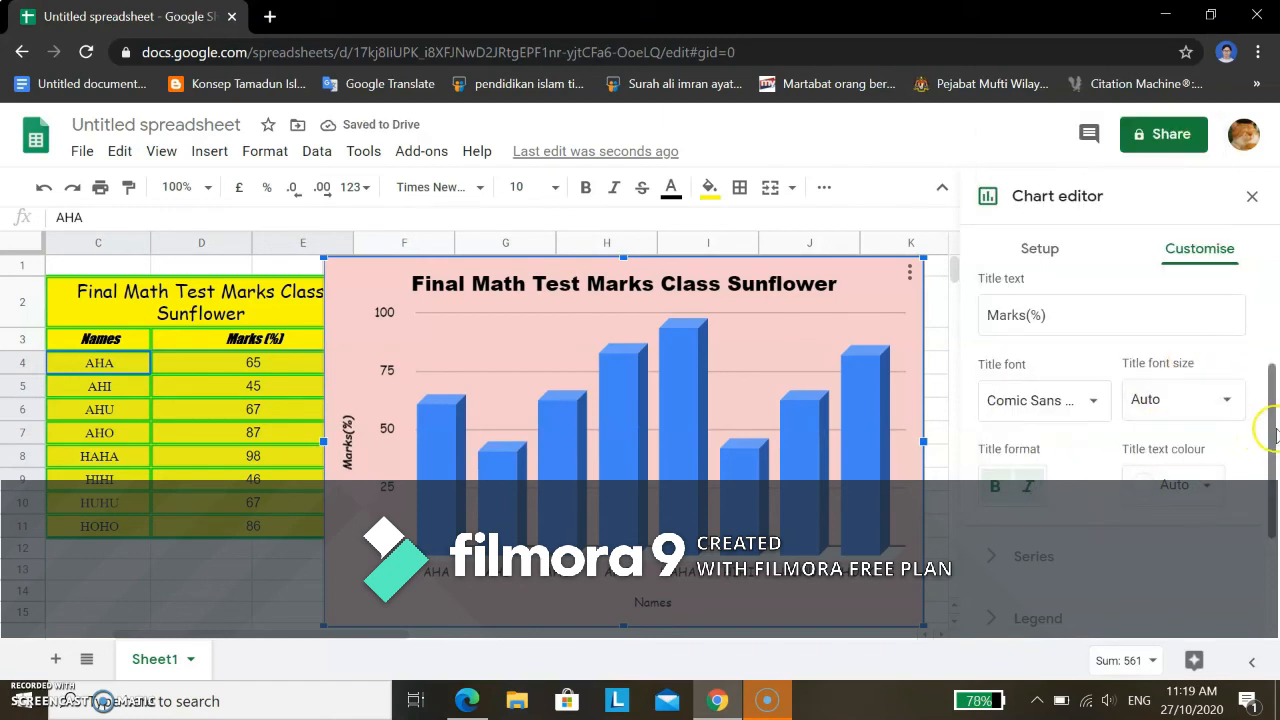
- Try dark blue for the chart's column series, then settle on dark green
{"action": "left_click_drag", "start_coordinate": [1268, 430], "coordinate": [1268, 520]}
{"action": "left_click", "coordinate": [1034, 380]}
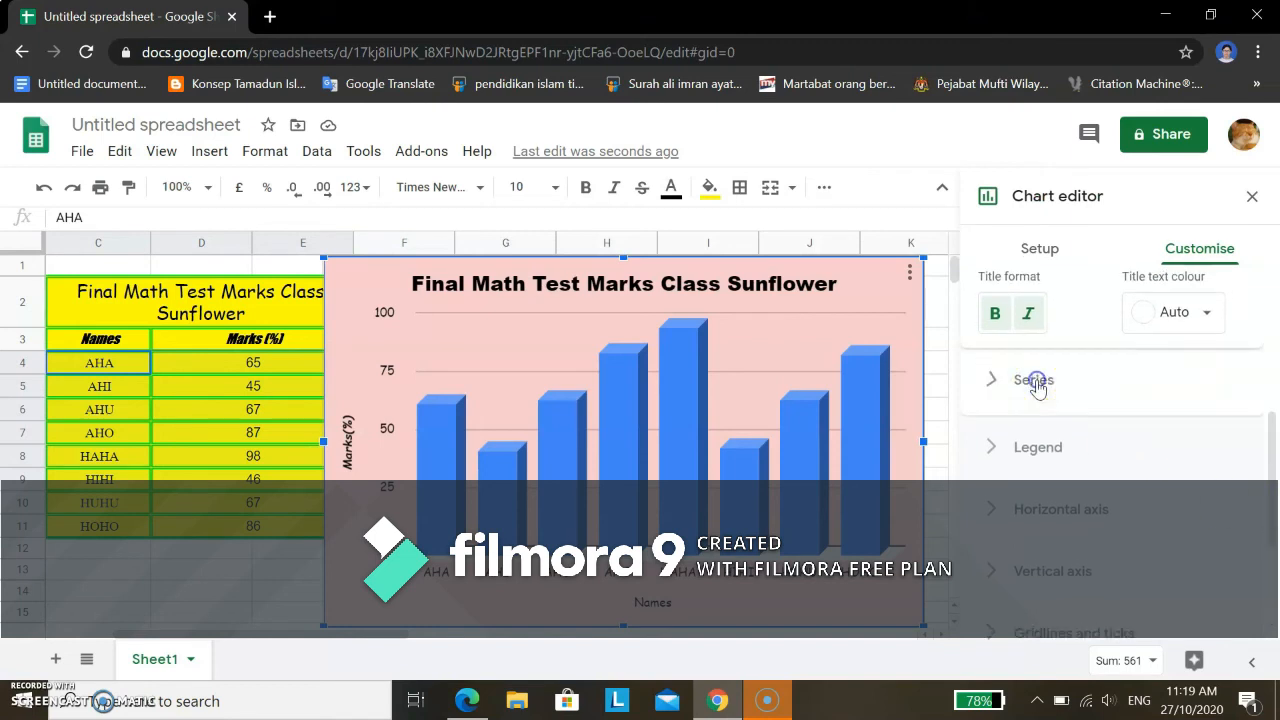
{"action": "scroll", "coordinate": [1249, 400], "scroll_direction": "down", "scroll_amount": 1}
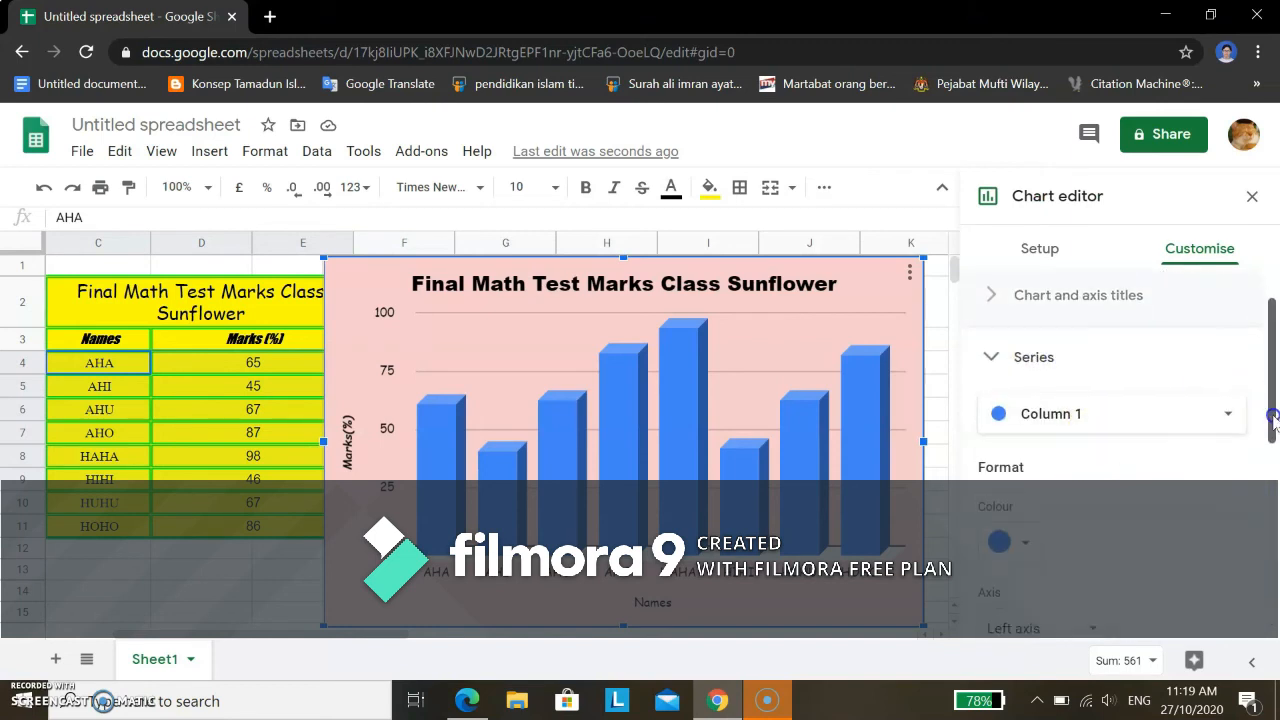
{"action": "left_click", "coordinate": [1084, 391]}
{"action": "left_click", "coordinate": [1015, 512]}
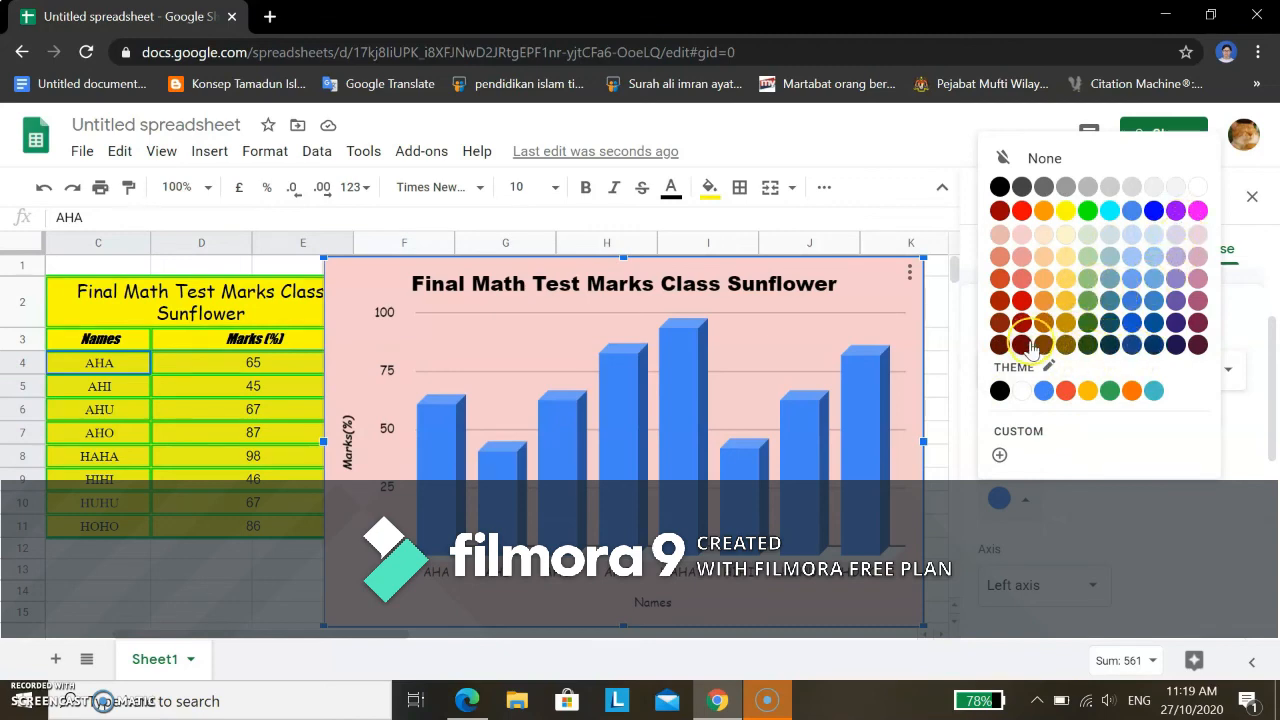
{"action": "left_click", "coordinate": [1131, 322]}
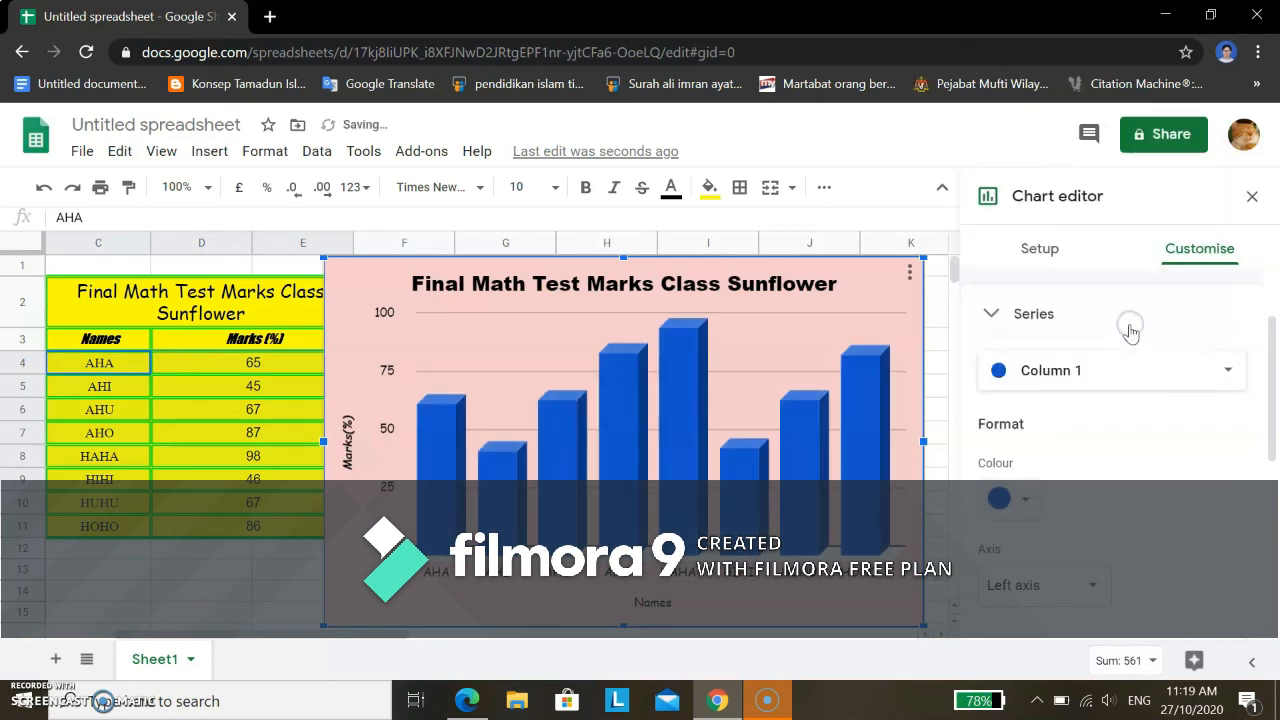
{"action": "left_click", "coordinate": [1005, 497]}
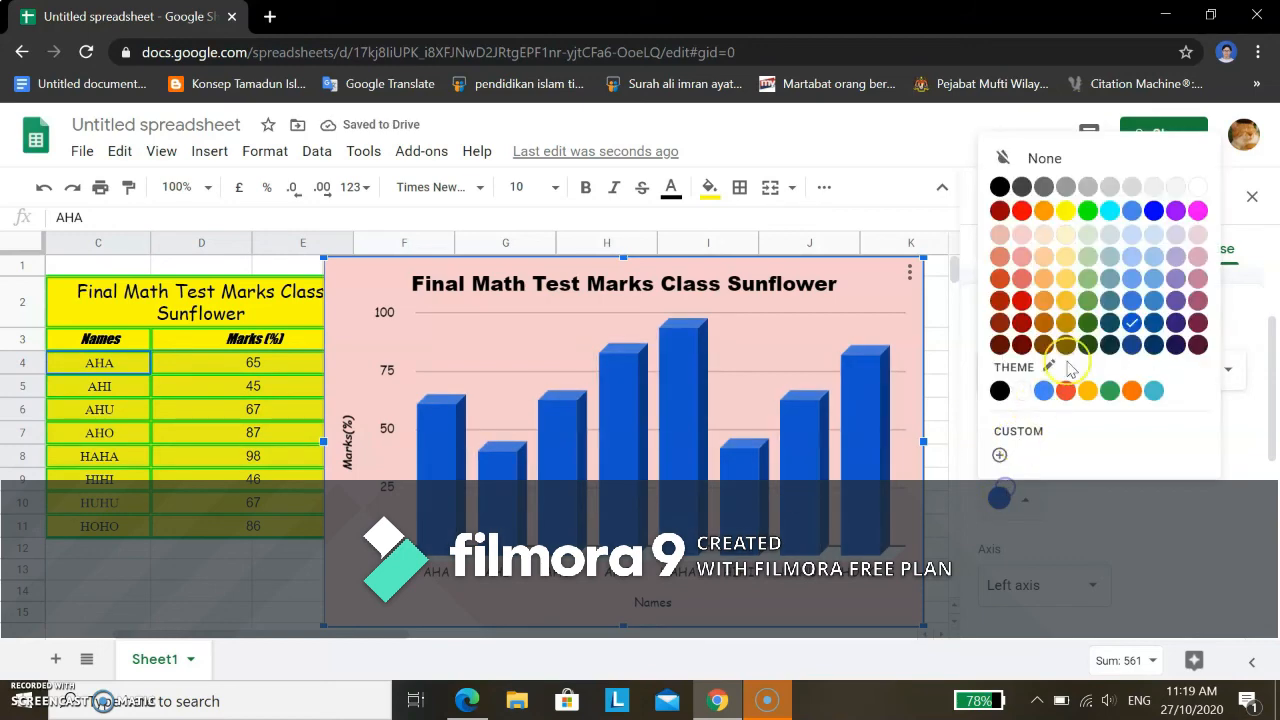
{"action": "left_click", "coordinate": [1092, 336]}
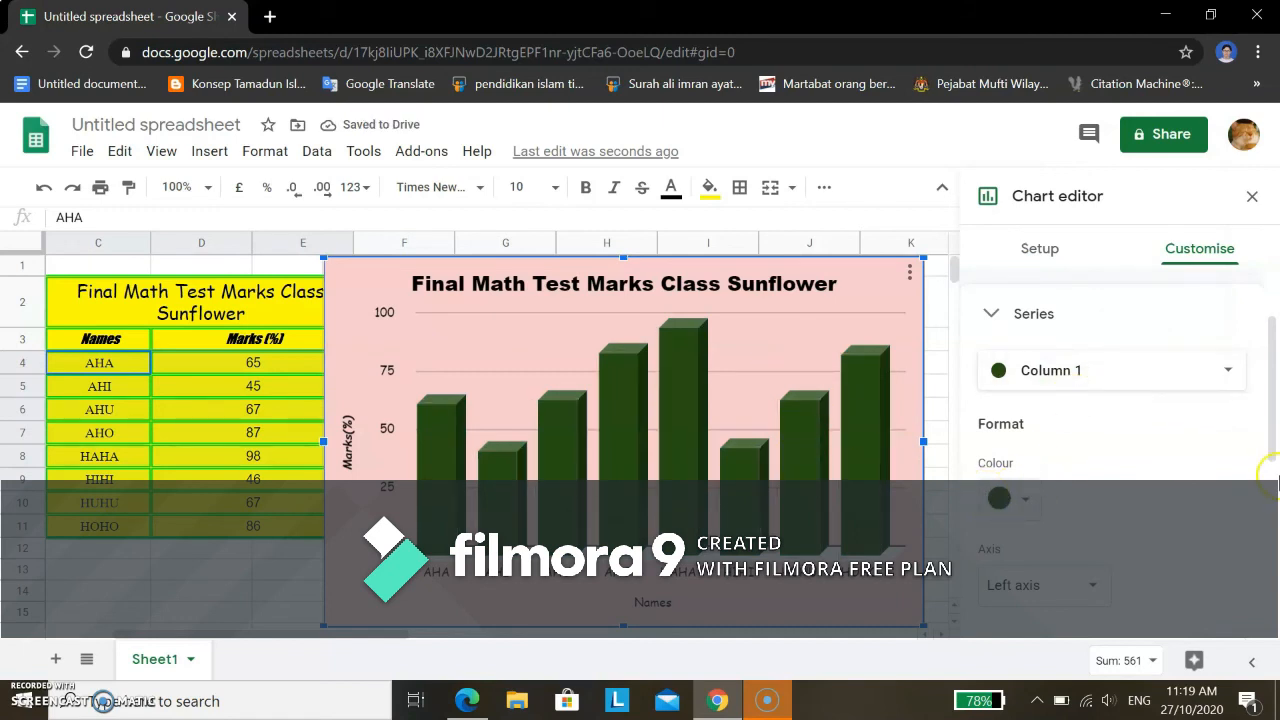
- Try the right axis for the column series, then switch it back to the left axis
{"action": "left_click_drag", "start_coordinate": [1274, 451], "coordinate": [1273, 507]}
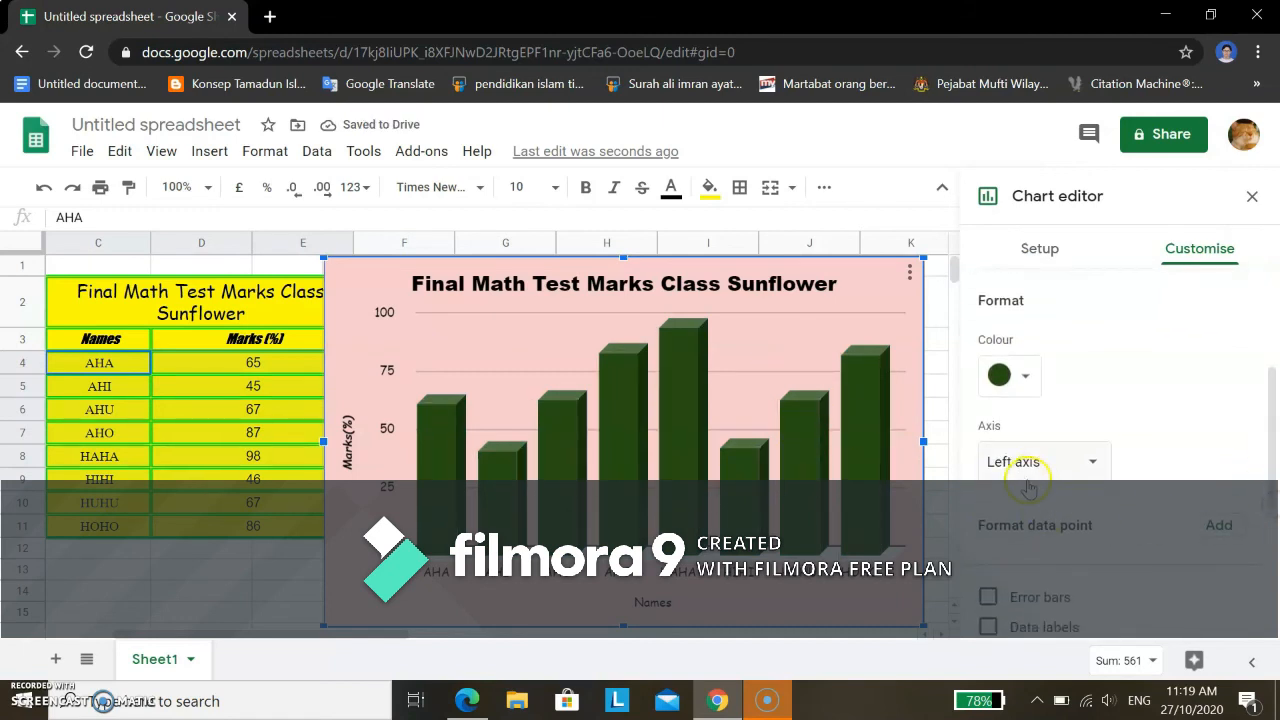
{"action": "left_click", "coordinate": [1060, 463]}
{"action": "left_click", "coordinate": [1105, 468]}
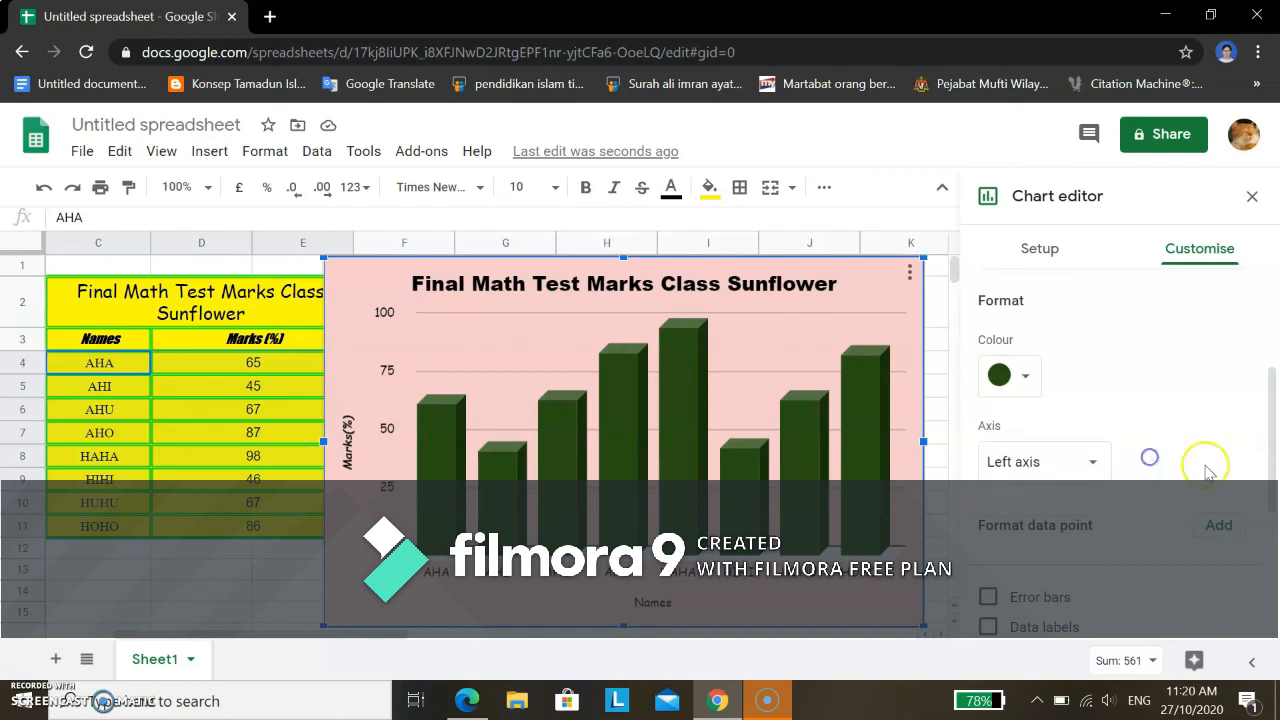
{"action": "left_click_drag", "start_coordinate": [1276, 436], "coordinate": [1276, 456]}
{"action": "left_click", "coordinate": [1073, 427]}
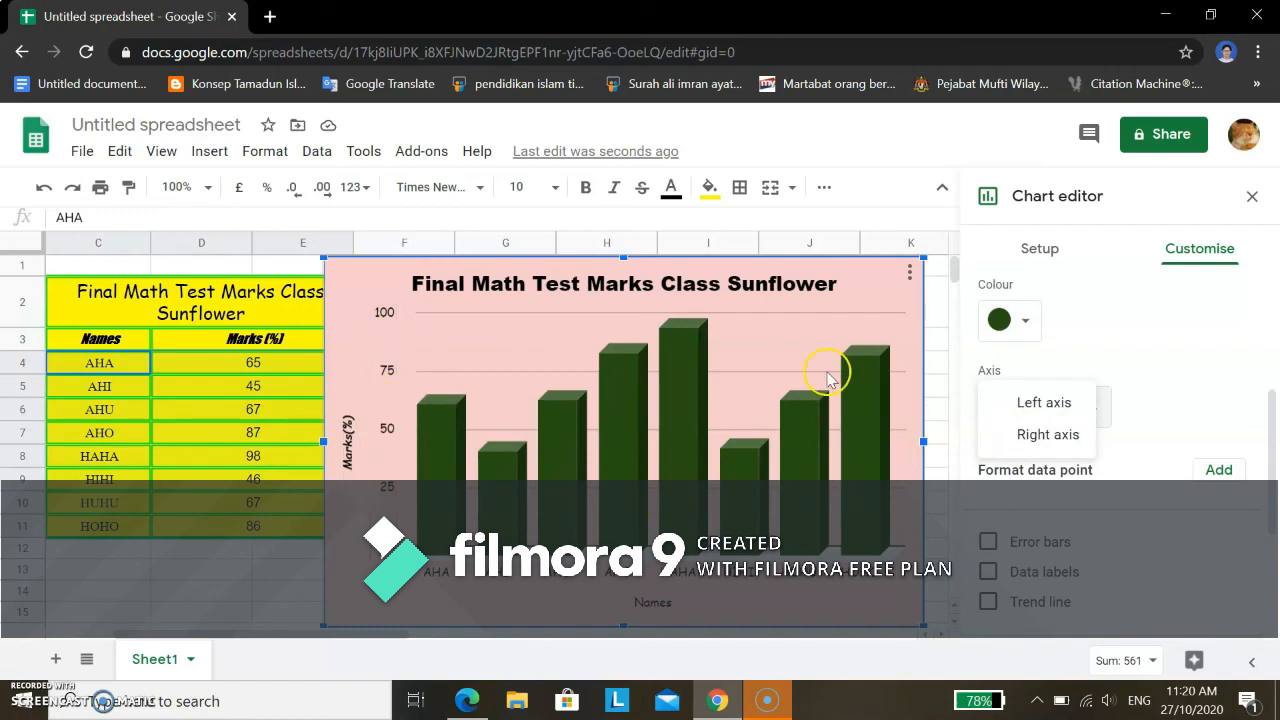
{"action": "left_click", "coordinate": [1040, 434]}
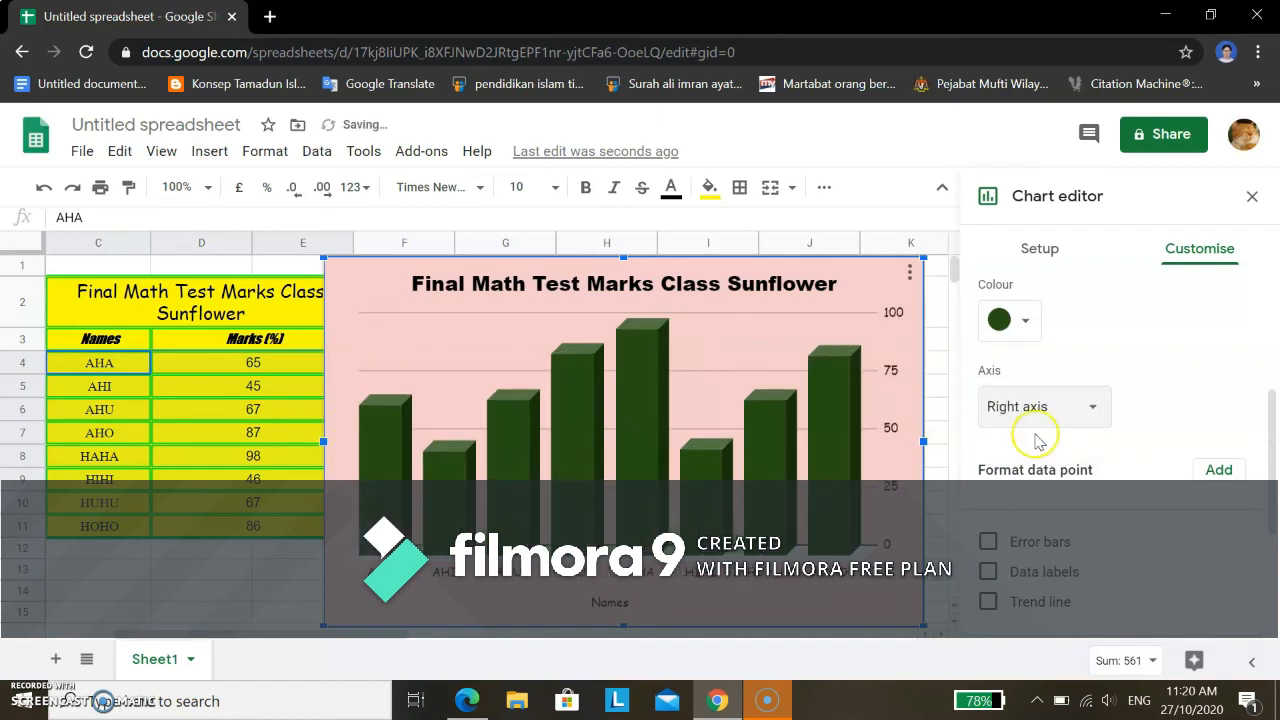
{"action": "left_click", "coordinate": [1036, 406]}
{"action": "left_click", "coordinate": [1042, 372]}
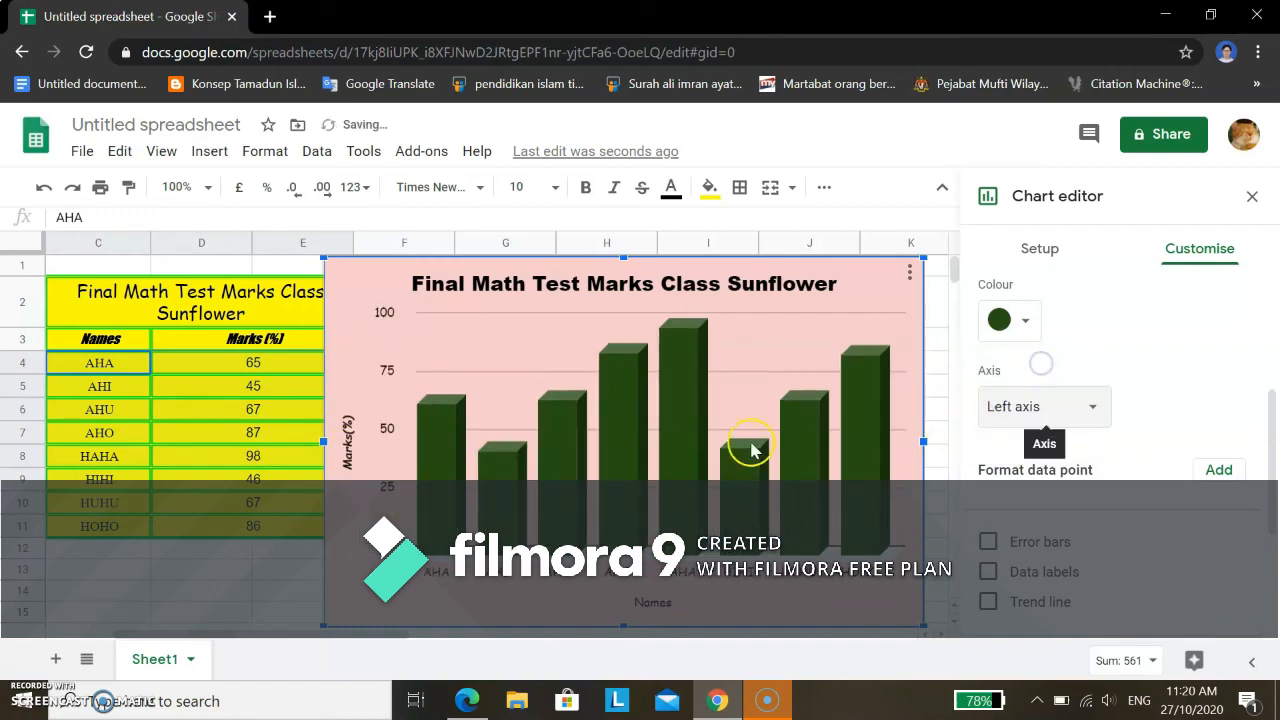
- Look through the chart's legend, horizontal axis, vertical axis, and gridlines and ticks settings
{"action": "scroll", "coordinate": [1273, 432], "scroll_direction": "down", "scroll_amount": 3}
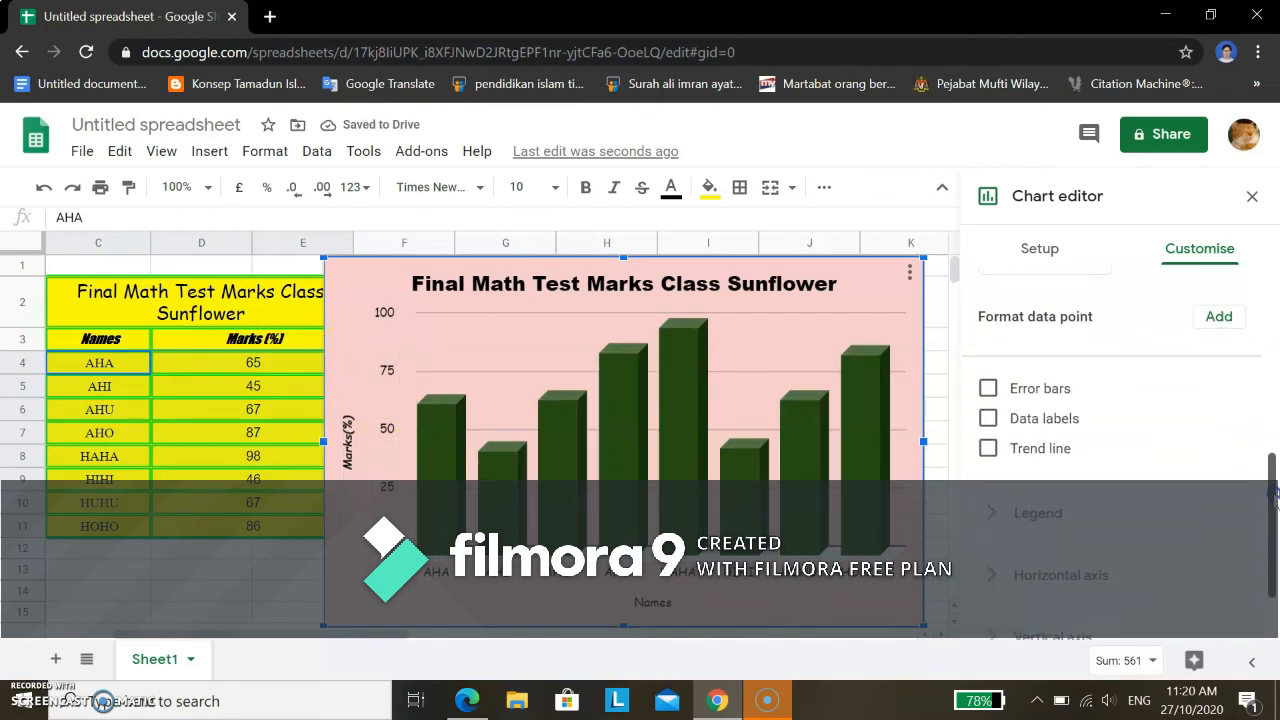
{"action": "left_click", "coordinate": [1145, 445]}
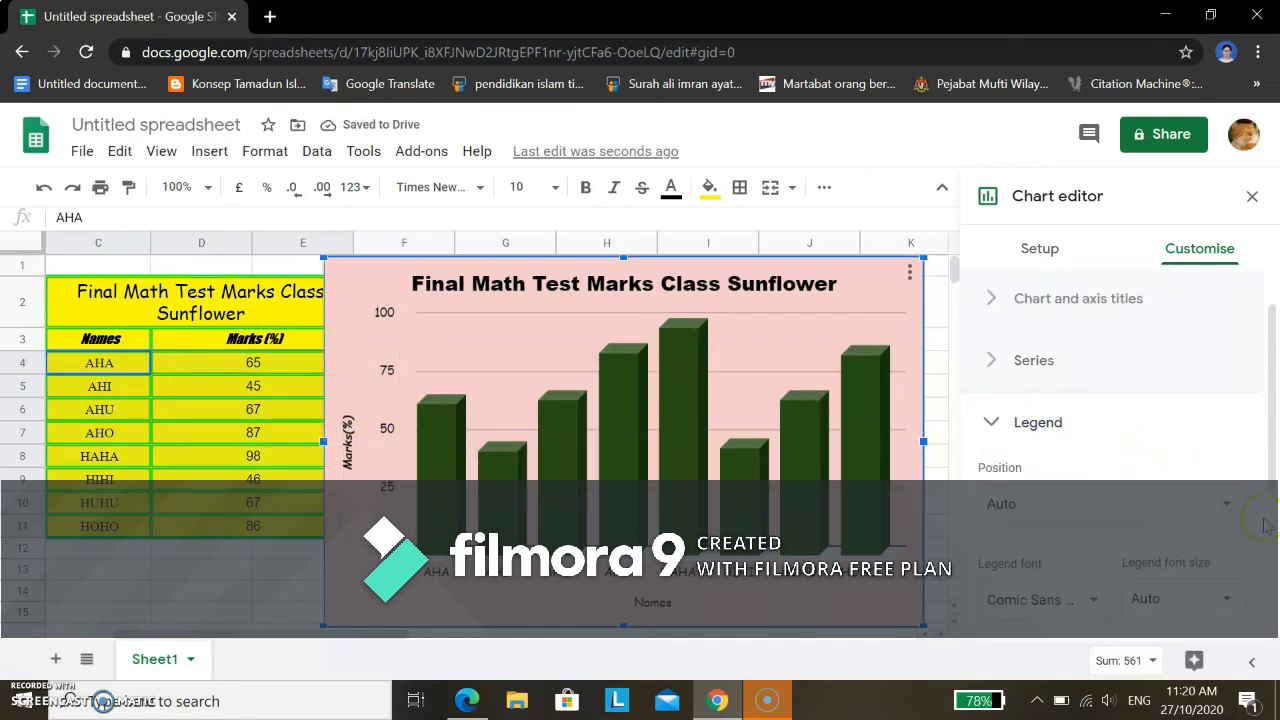
{"action": "scroll", "coordinate": [1273, 583], "scroll_direction": "down", "scroll_amount": 3}
{"action": "scroll", "coordinate": [1273, 583], "scroll_direction": "down", "scroll_amount": 1}
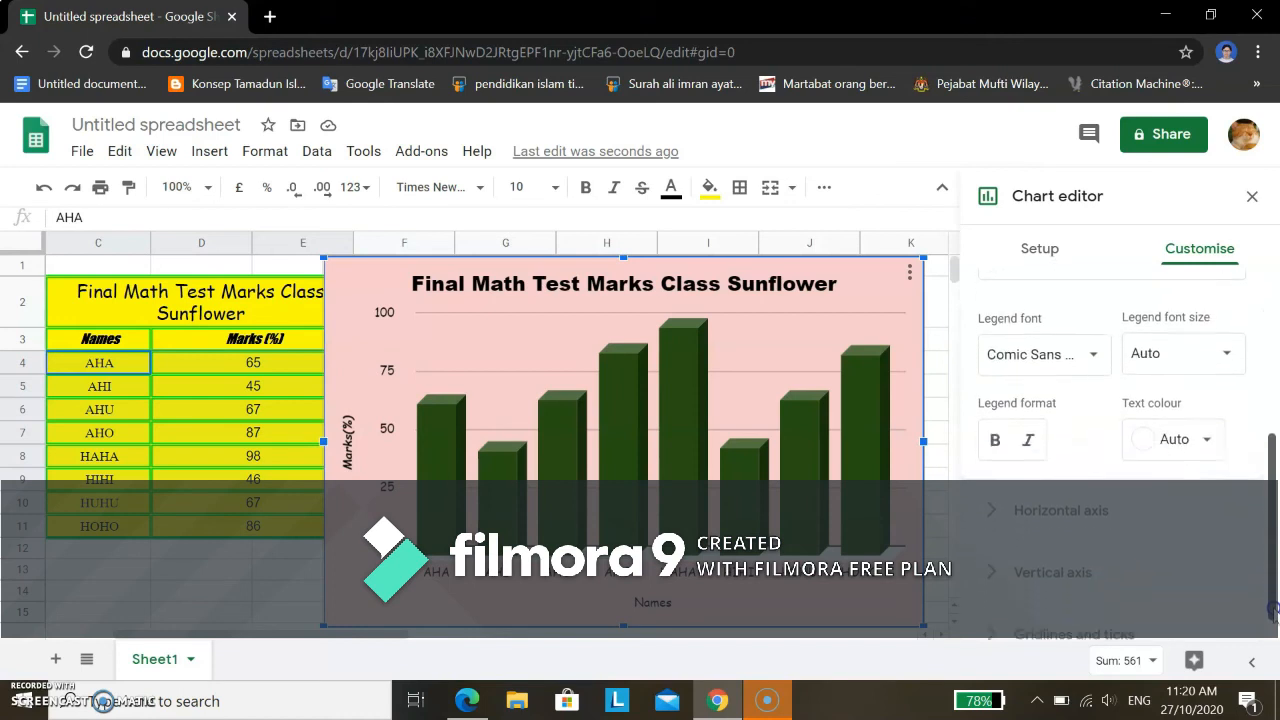
{"action": "left_click", "coordinate": [1112, 487]}
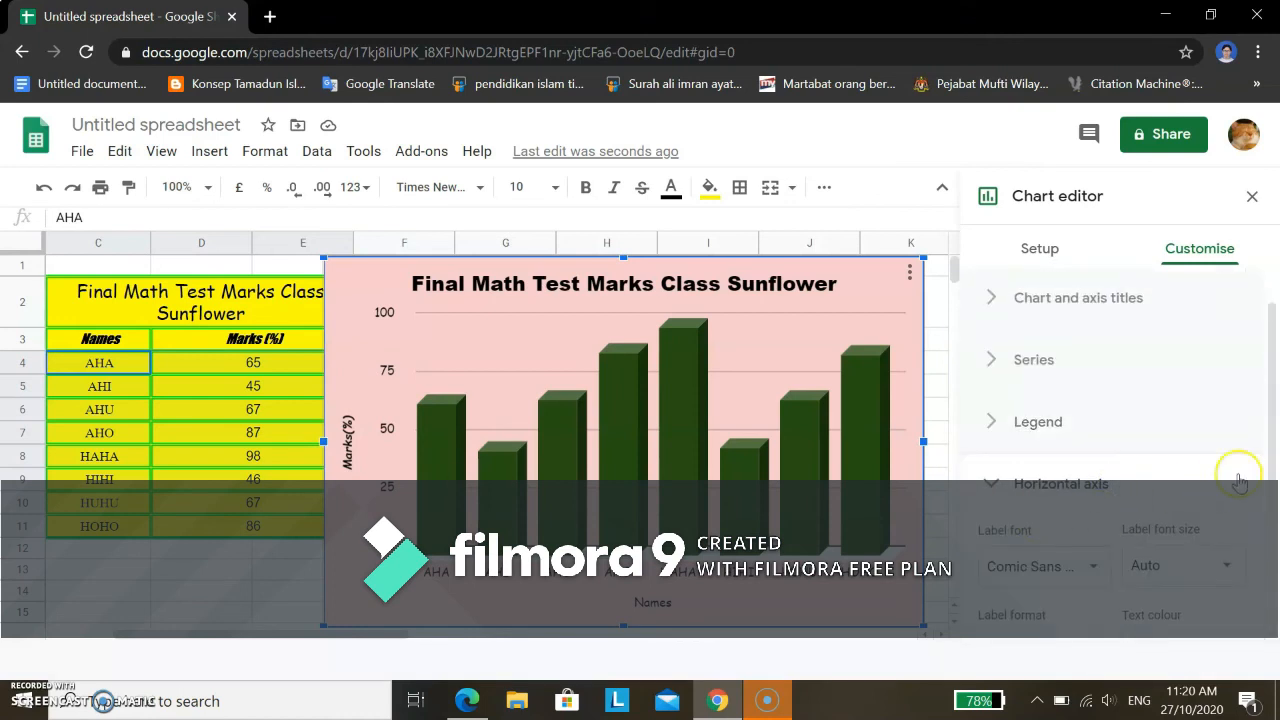
{"action": "scroll", "coordinate": [1273, 520], "scroll_direction": "down", "scroll_amount": 3}
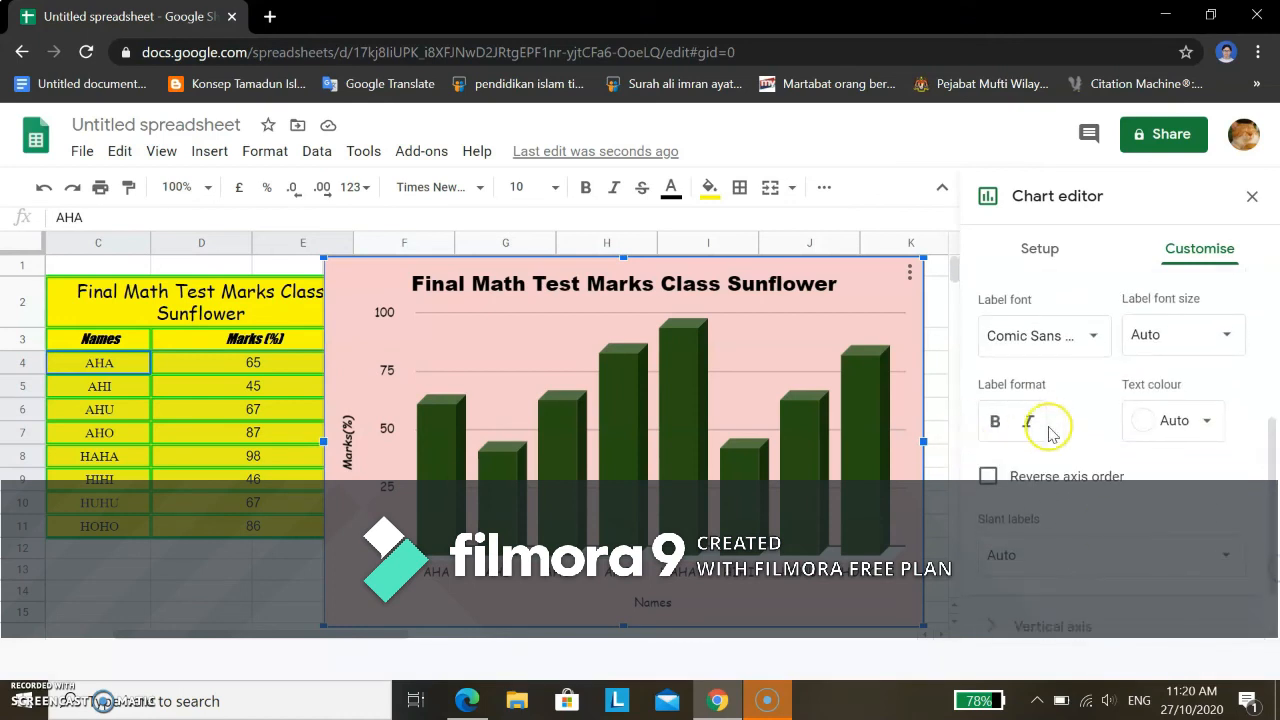
{"action": "scroll", "coordinate": [1225, 490], "scroll_direction": "down", "scroll_amount": 1}
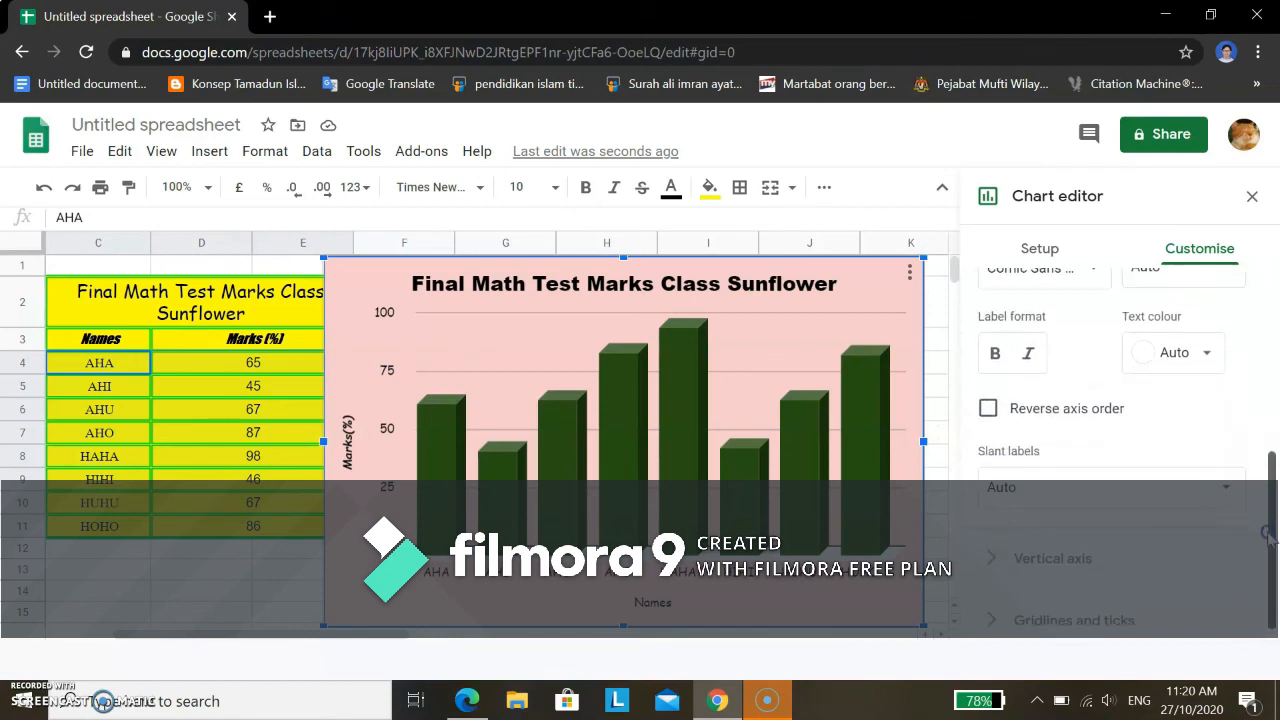
{"action": "left_click", "coordinate": [1183, 540]}
{"action": "left_click_drag", "start_coordinate": [1271, 421], "coordinate": [1273, 636]}
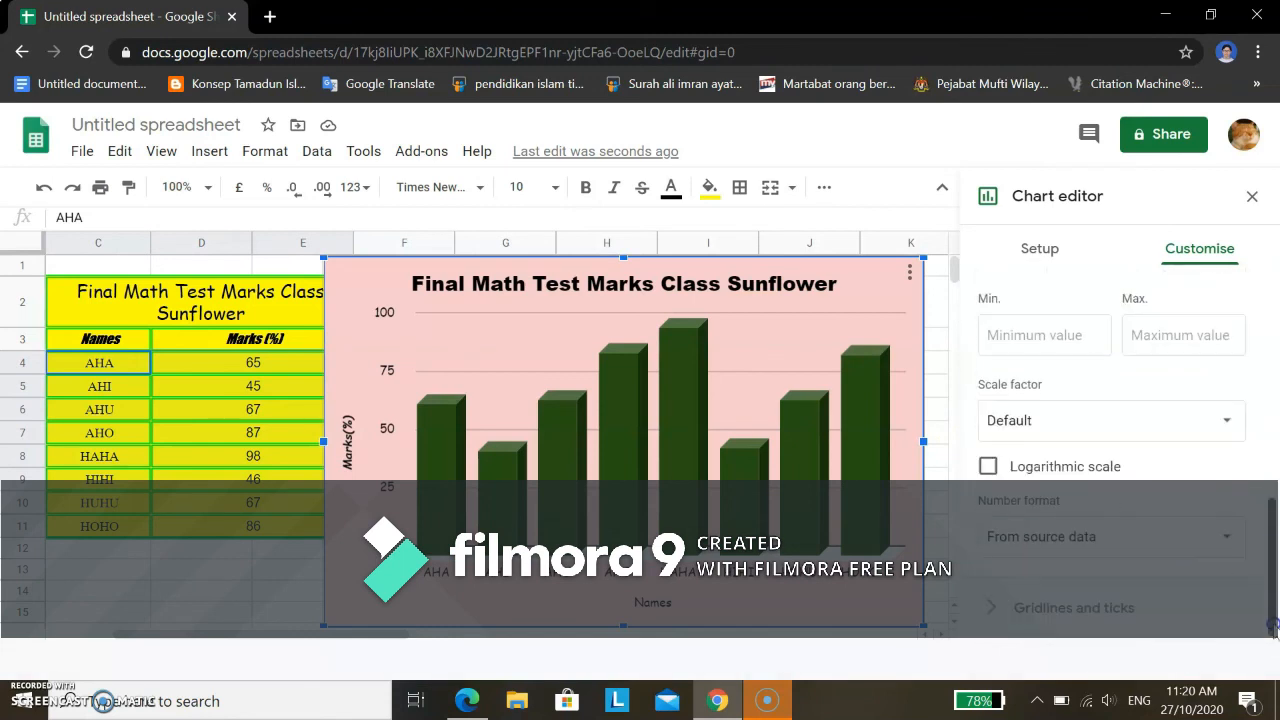
{"action": "left_click", "coordinate": [1116, 600]}
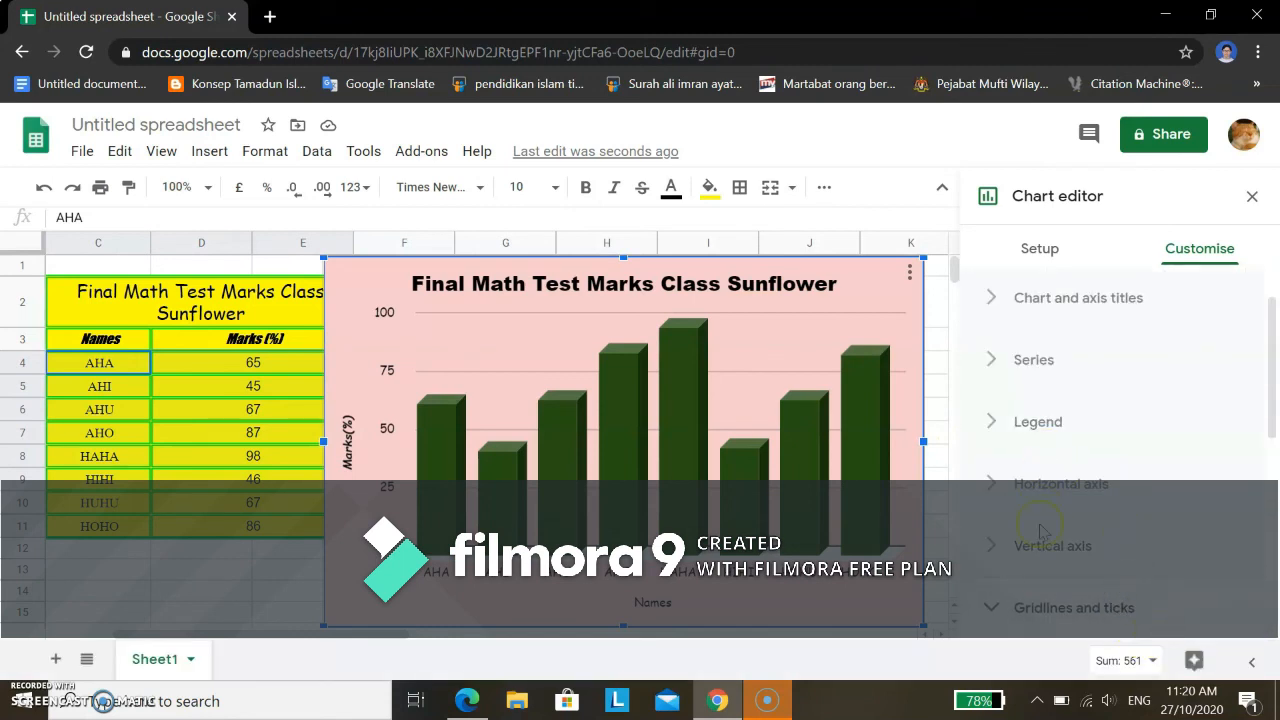
{"action": "left_click_drag", "start_coordinate": [1272, 423], "coordinate": [1243, 358]}
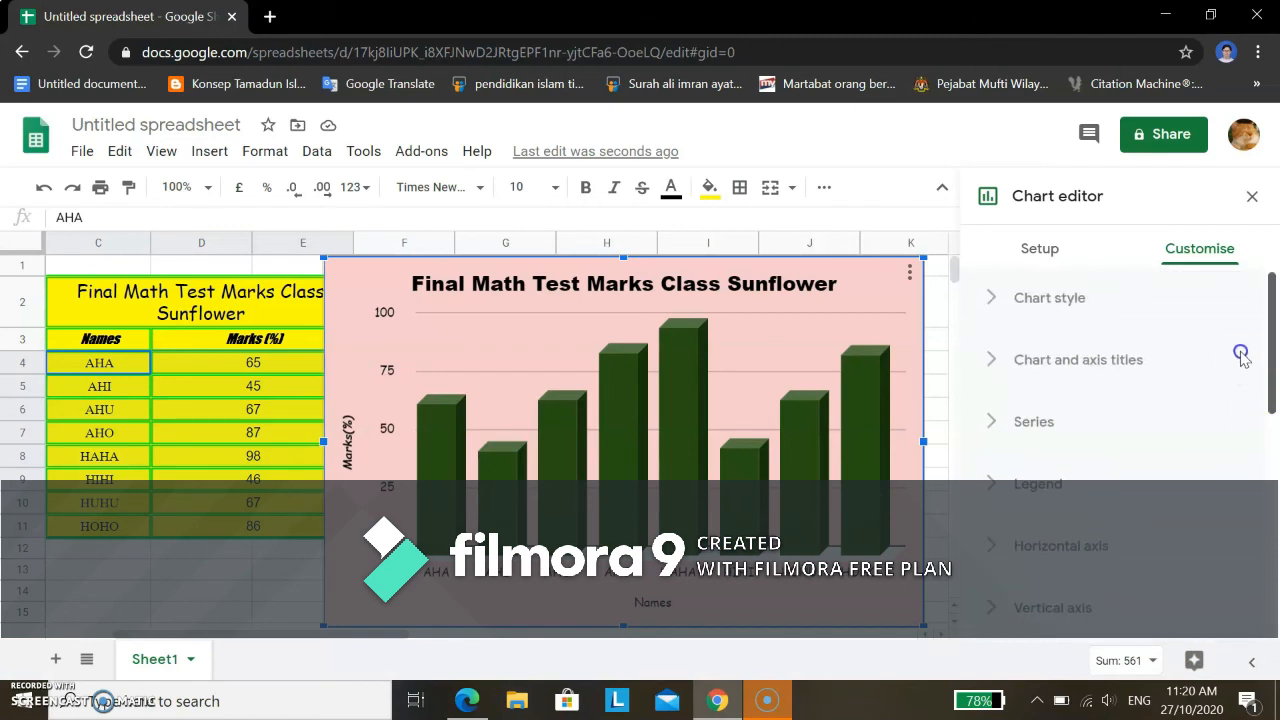
- Move the chart beside the summary statistics table, starting at column I, and shrink it slightly
{"action": "left_click", "coordinate": [1253, 196]}
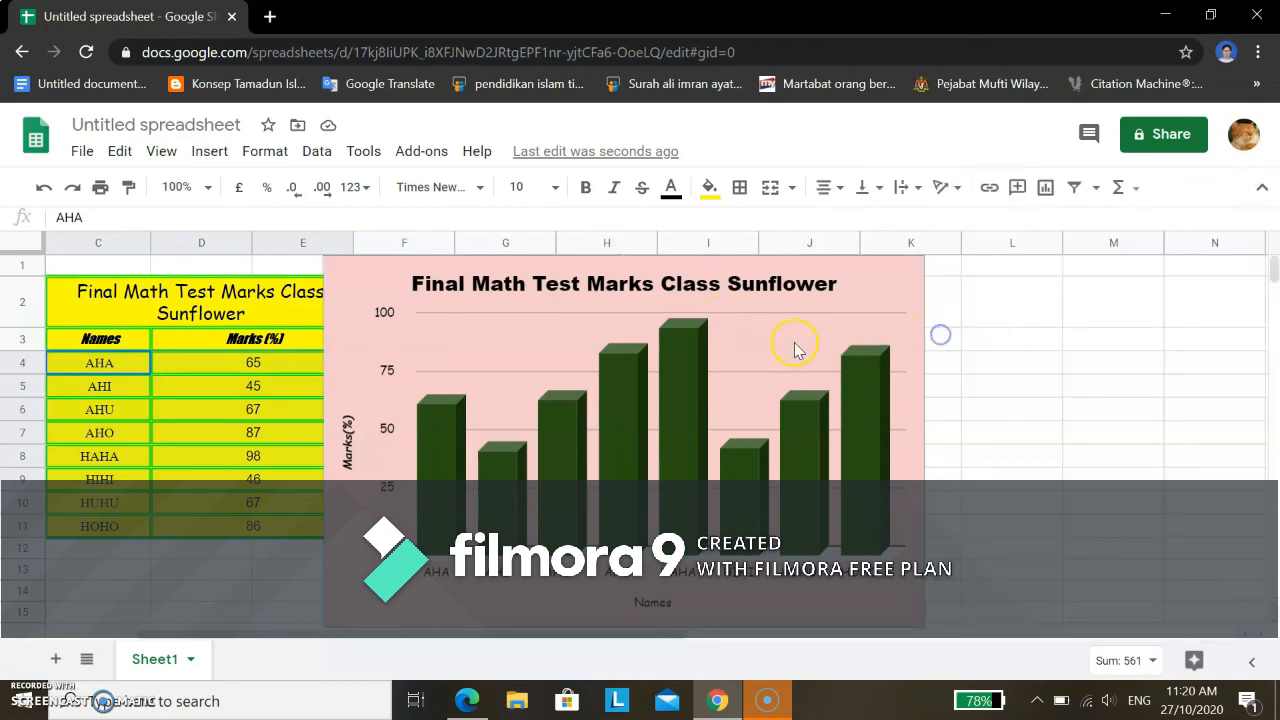
{"action": "left_click_drag", "start_coordinate": [797, 347], "coordinate": [1180, 337]}
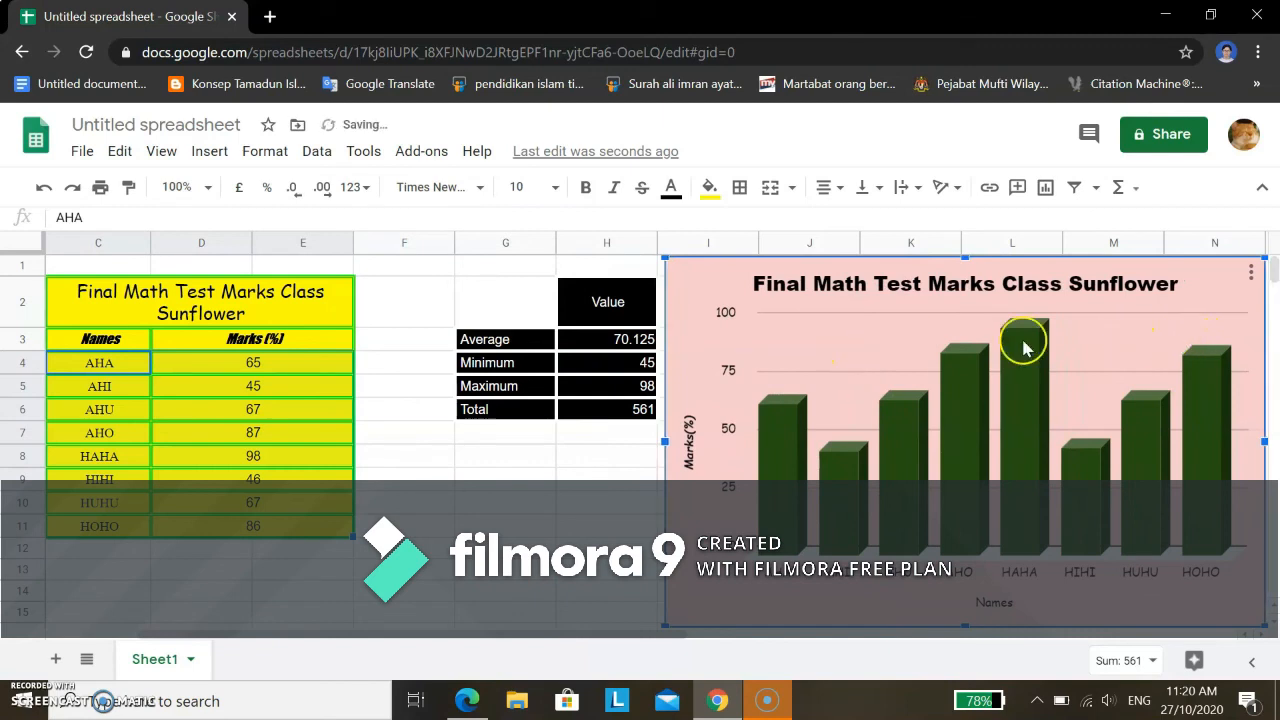
{"action": "left_click_drag", "start_coordinate": [1100, 342], "coordinate": [1108, 335]}
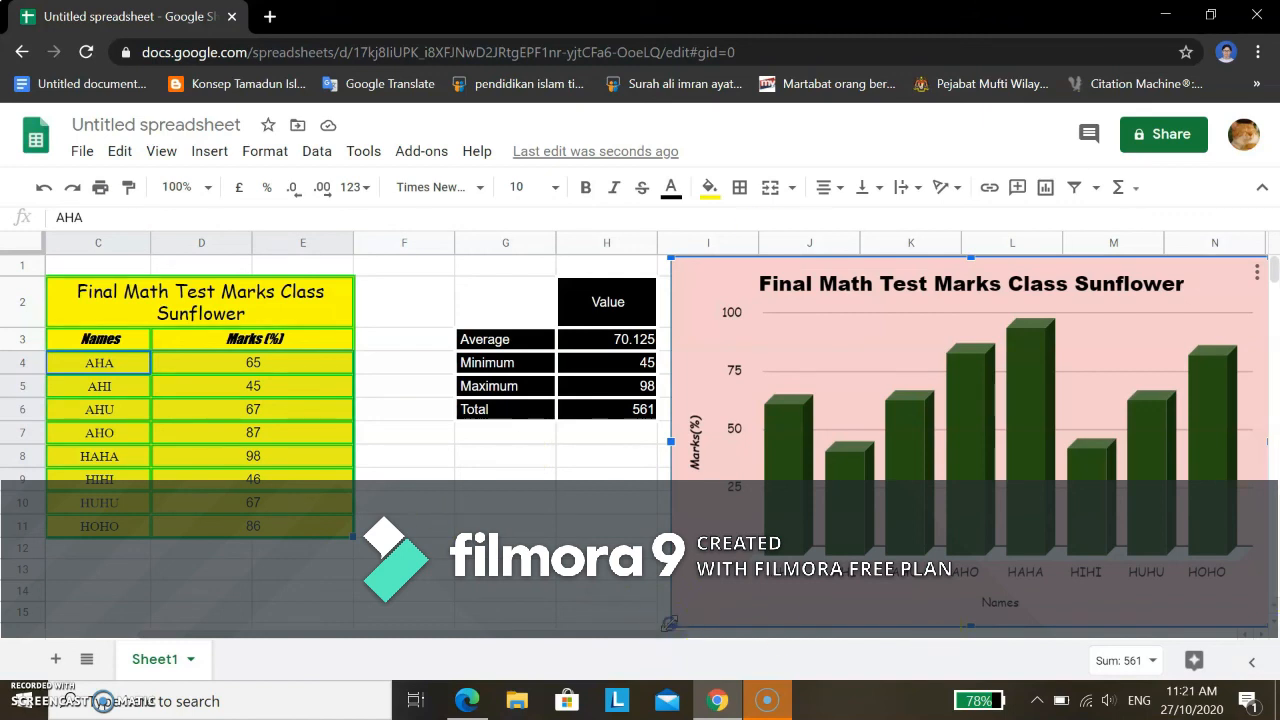
{"action": "mouse_move", "coordinate": [669, 623]}
{"action": "left_mouse_down"}
{"action": "mouse_move", "coordinate": [766, 568]}
{"action": "mouse_move", "coordinate": [777, 543]}
{"action": "mouse_move", "coordinate": [883, 466]}
{"action": "mouse_move", "coordinate": [1014, 400]}
{"action": "mouse_move", "coordinate": [1114, 306]}
{"action": "mouse_move", "coordinate": [937, 623]}
{"action": "mouse_move", "coordinate": [682, 622]}
{"action": "left_mouse_up"}
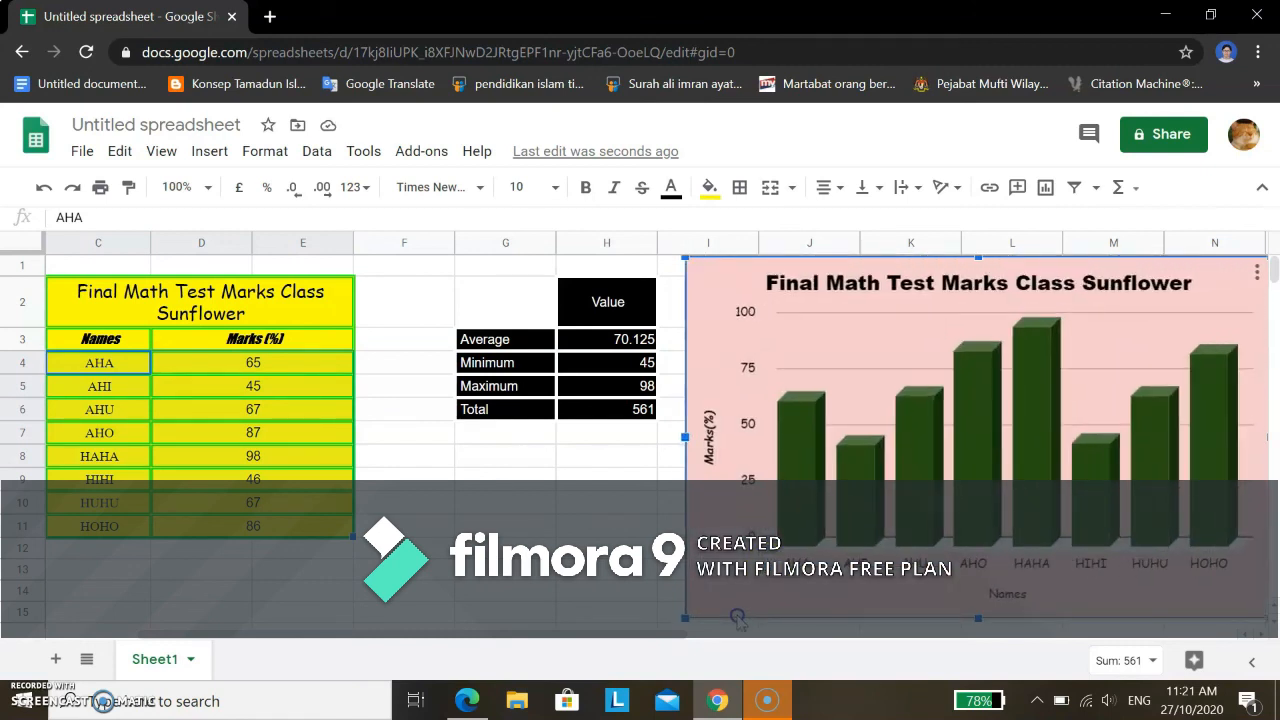
{"action": "left_click_drag", "start_coordinate": [827, 341], "coordinate": [804, 333]}
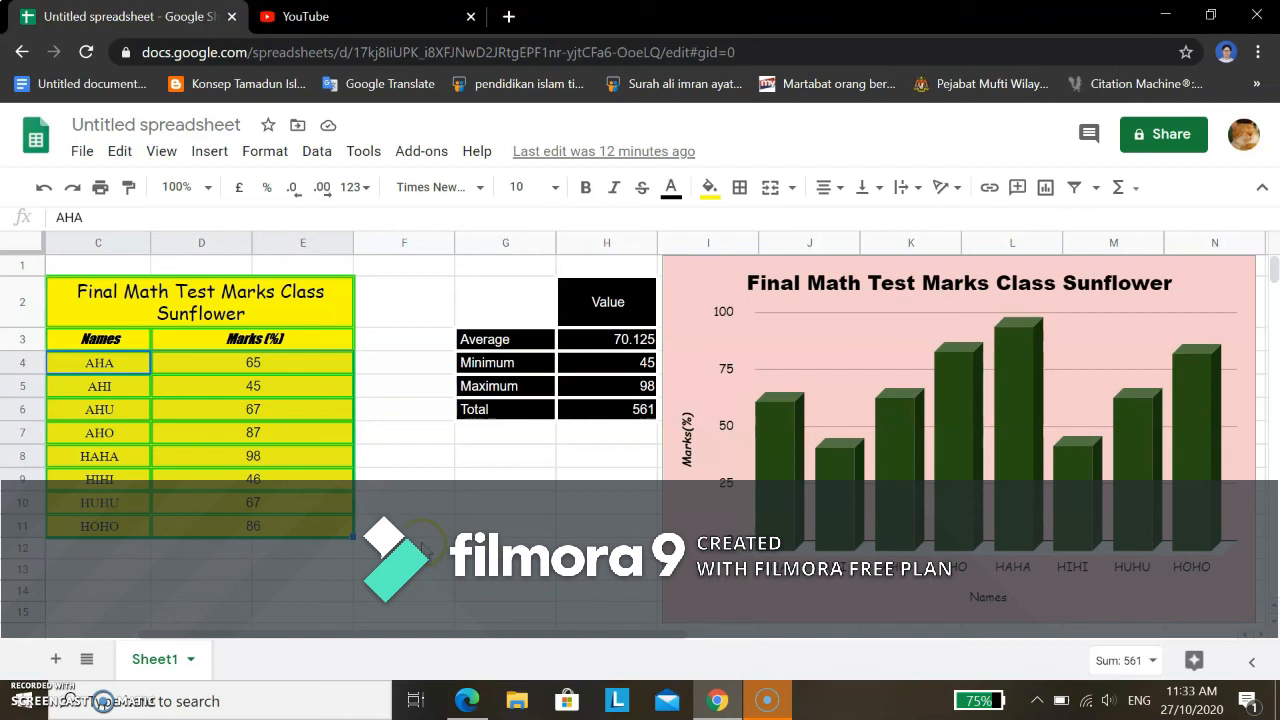
- Rename the spreadsheet file as "final test mark"
{"action": "left_click", "coordinate": [172, 126]}
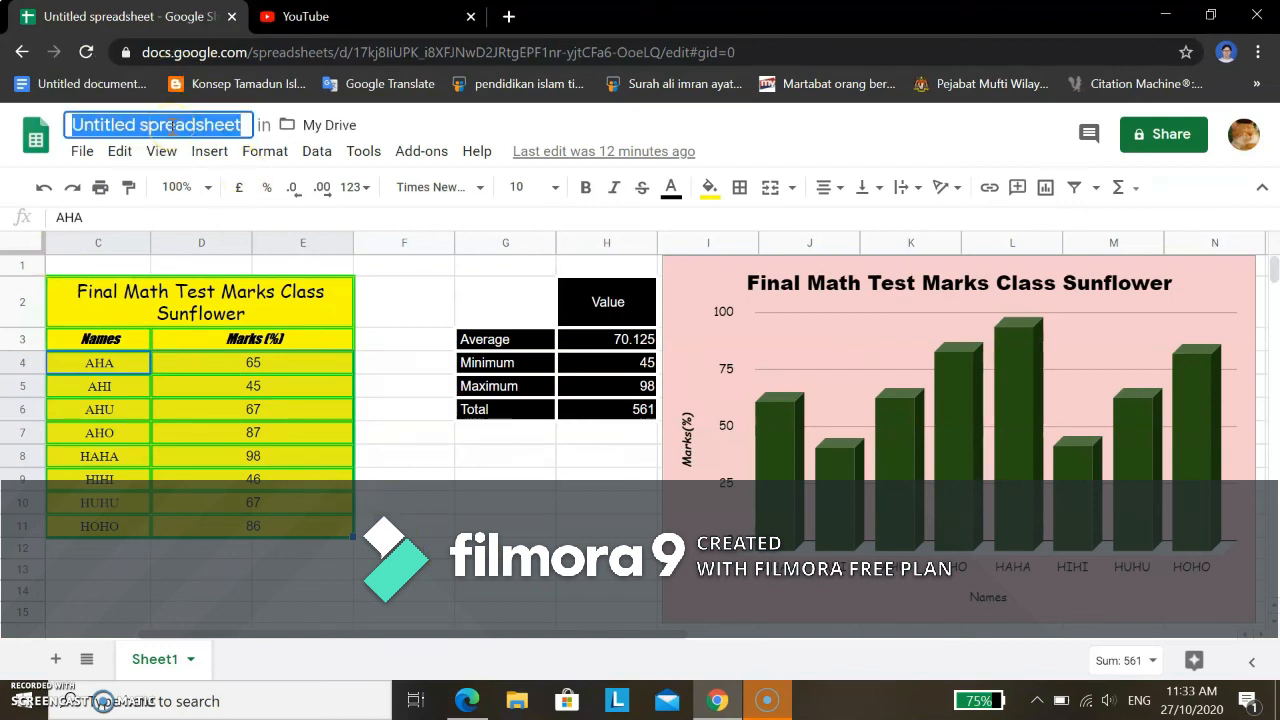
{"action": "type", "text": "fina"}
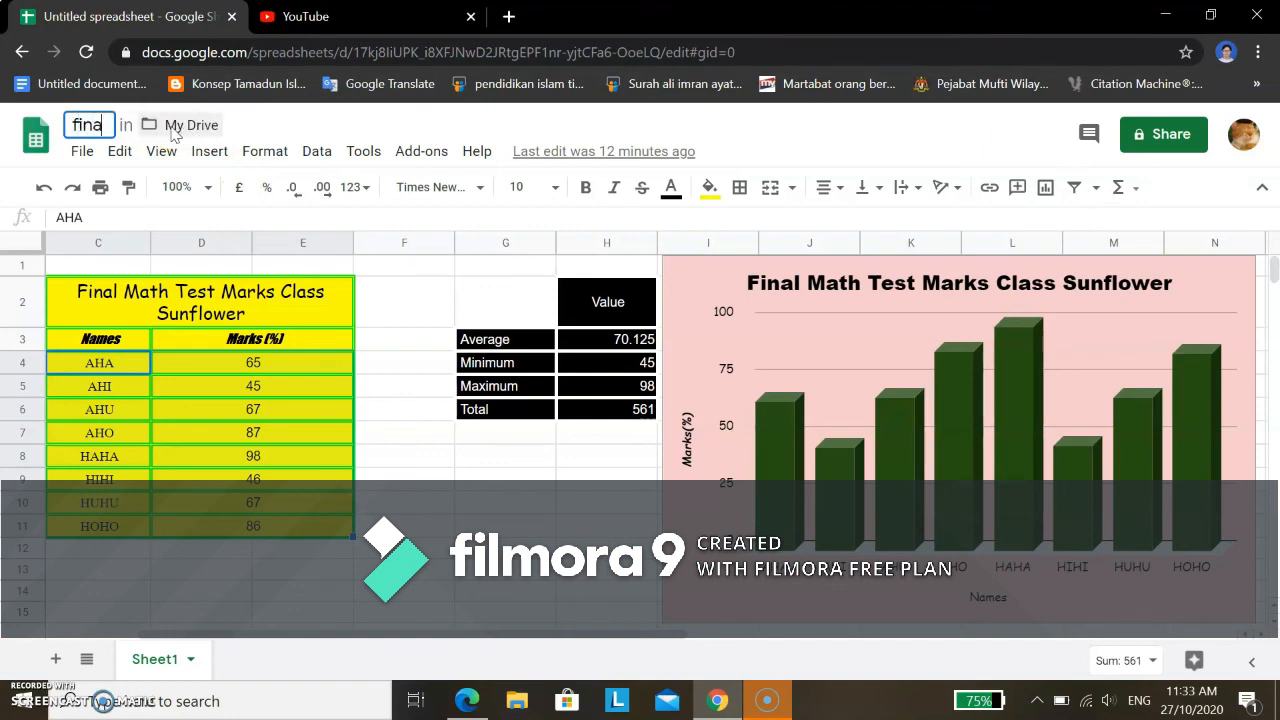
{"action": "type", "text": "l test"}
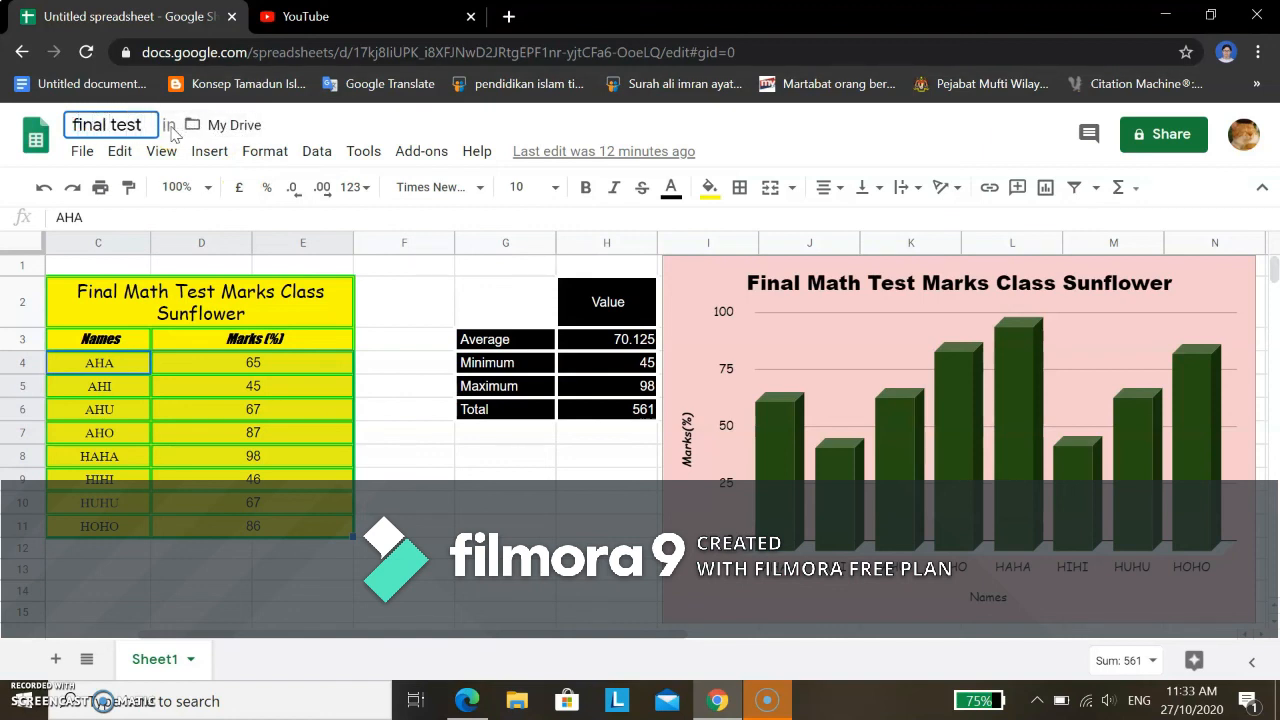
{"action": "type", "text": " mark"}
{"action": "key", "text": "Return"}
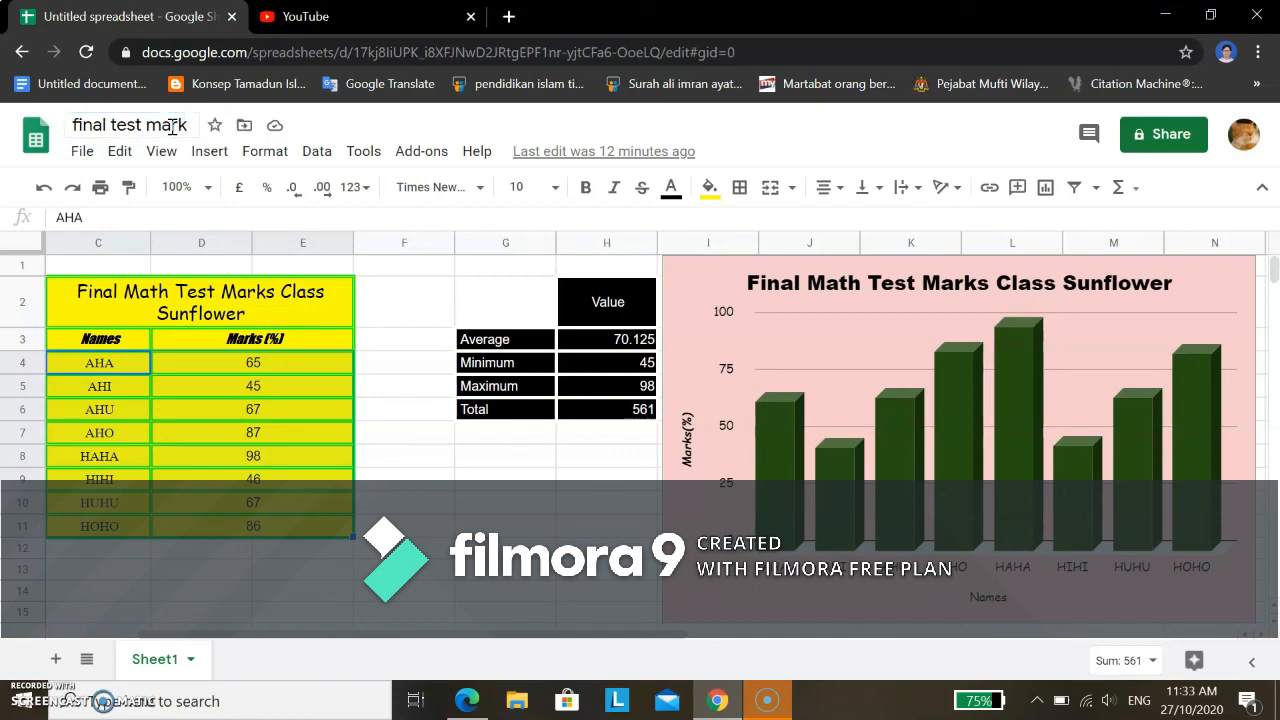
- Look through the available file, insert, format and help commands, then return to an empty cell below the summary statistics table
{"action": "left_click", "coordinate": [84, 158]}
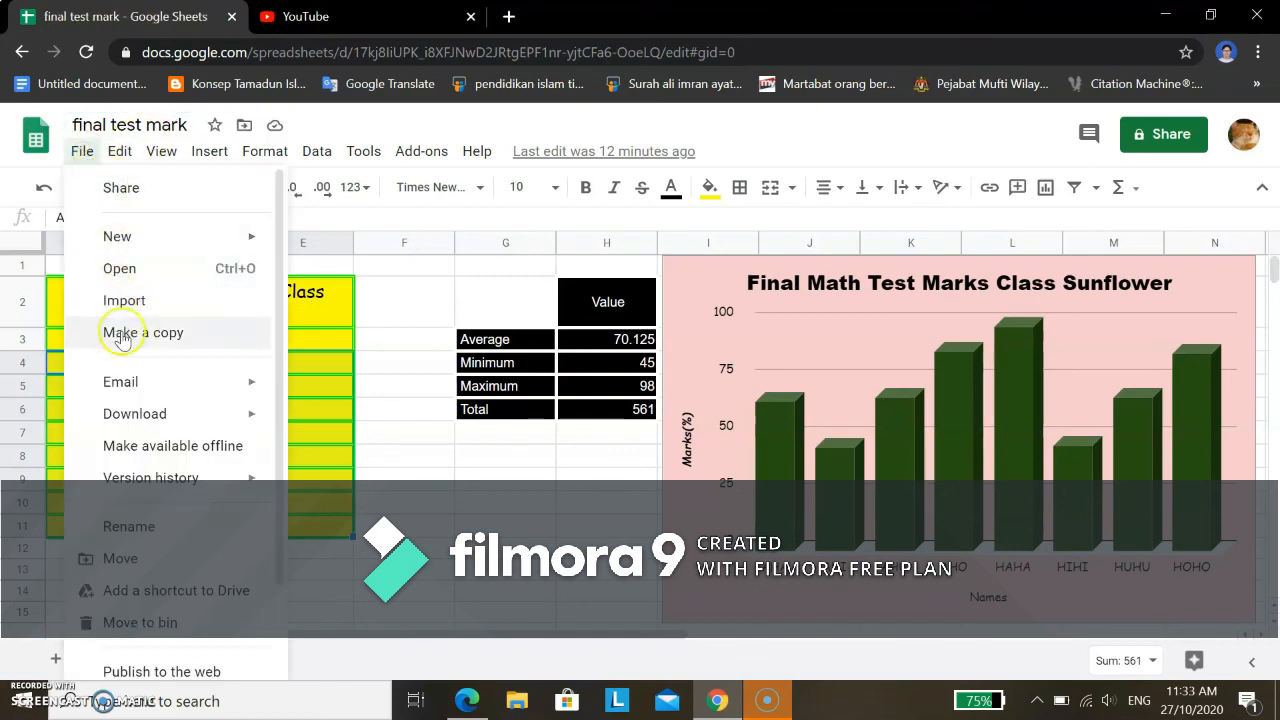
{"action": "mouse_move", "coordinate": [212, 428]}
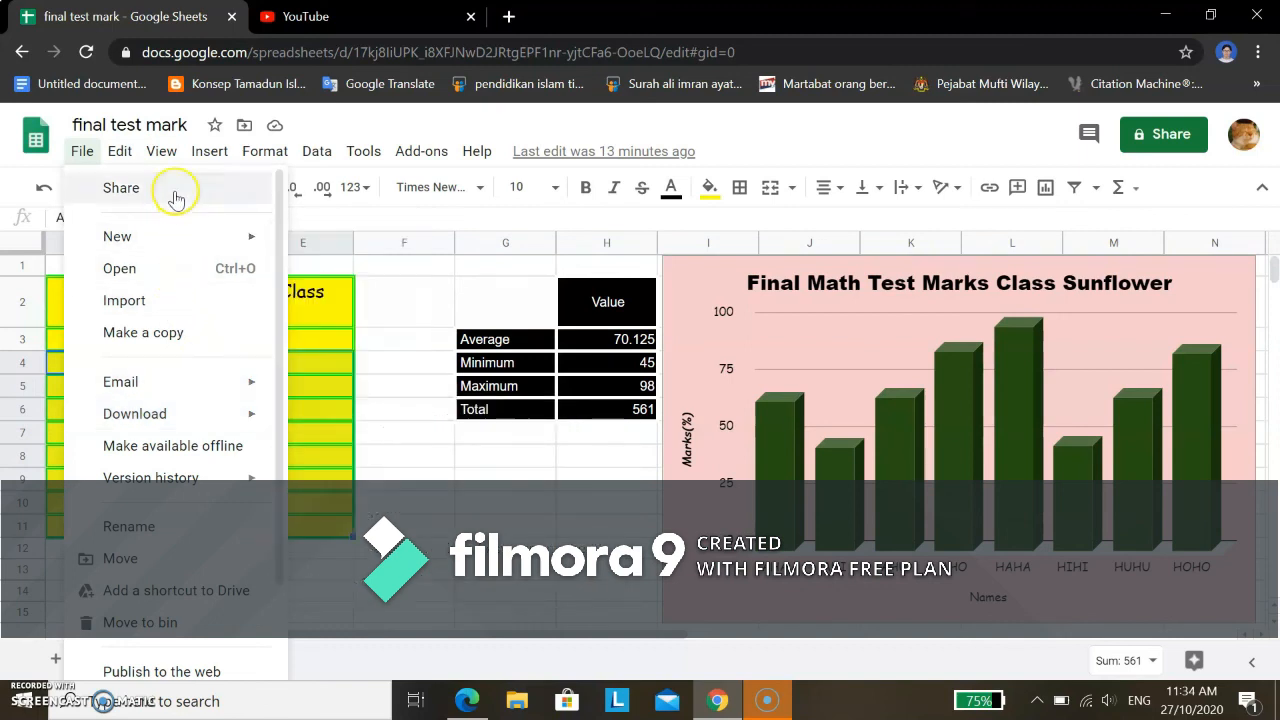
{"action": "mouse_move", "coordinate": [180, 242]}
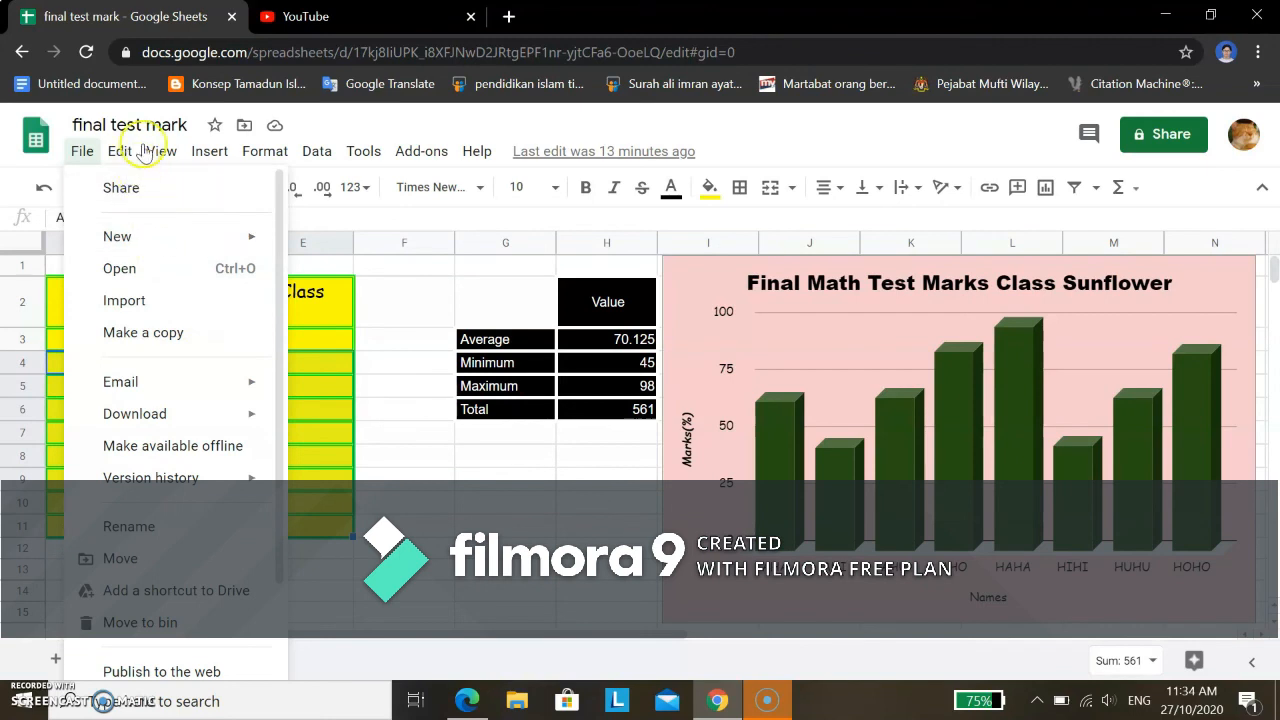
{"action": "mouse_move", "coordinate": [207, 158]}
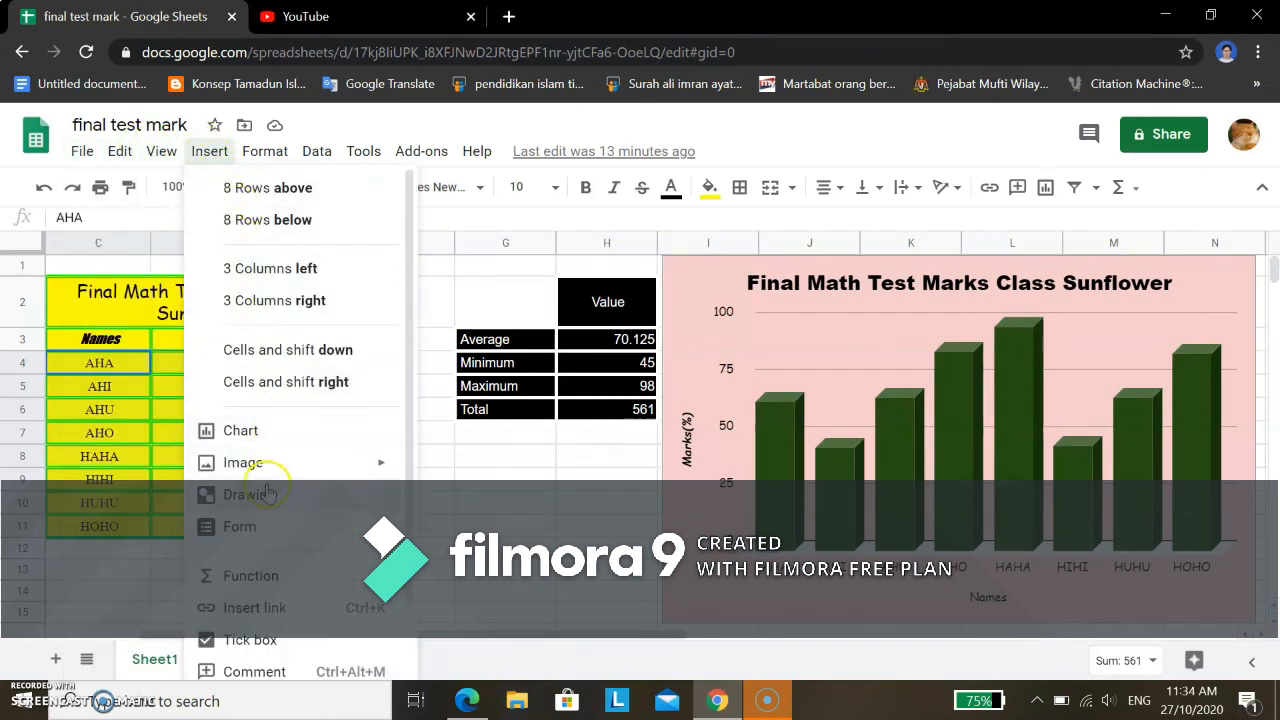
{"action": "scroll", "coordinate": [270, 505], "scroll_direction": "down", "scroll_amount": 1}
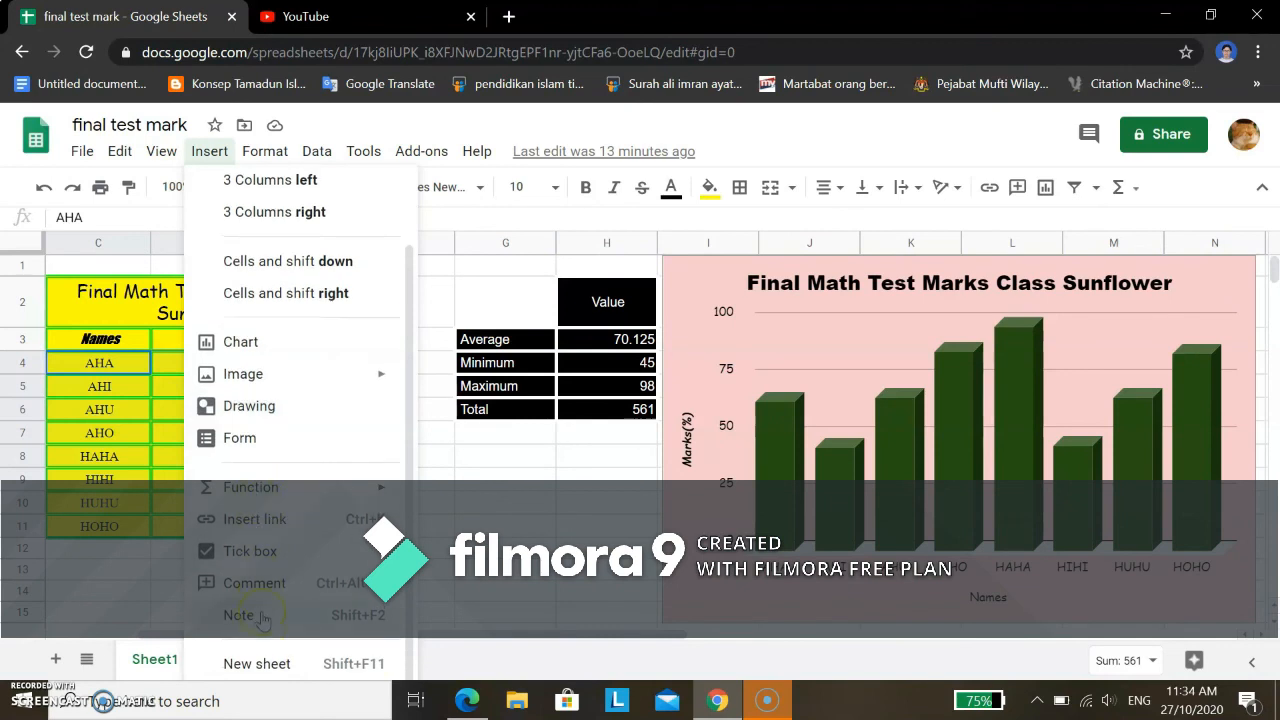
{"action": "left_click", "coordinate": [272, 155]}
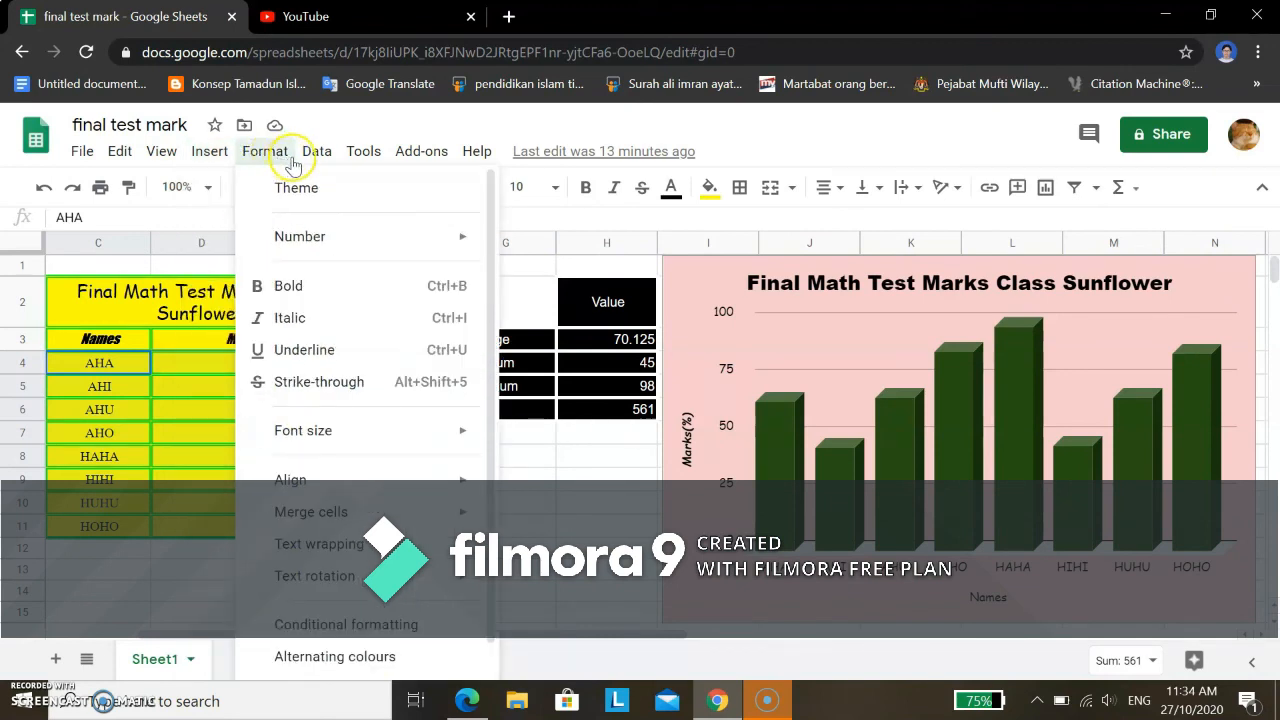
{"action": "mouse_move", "coordinate": [477, 152]}
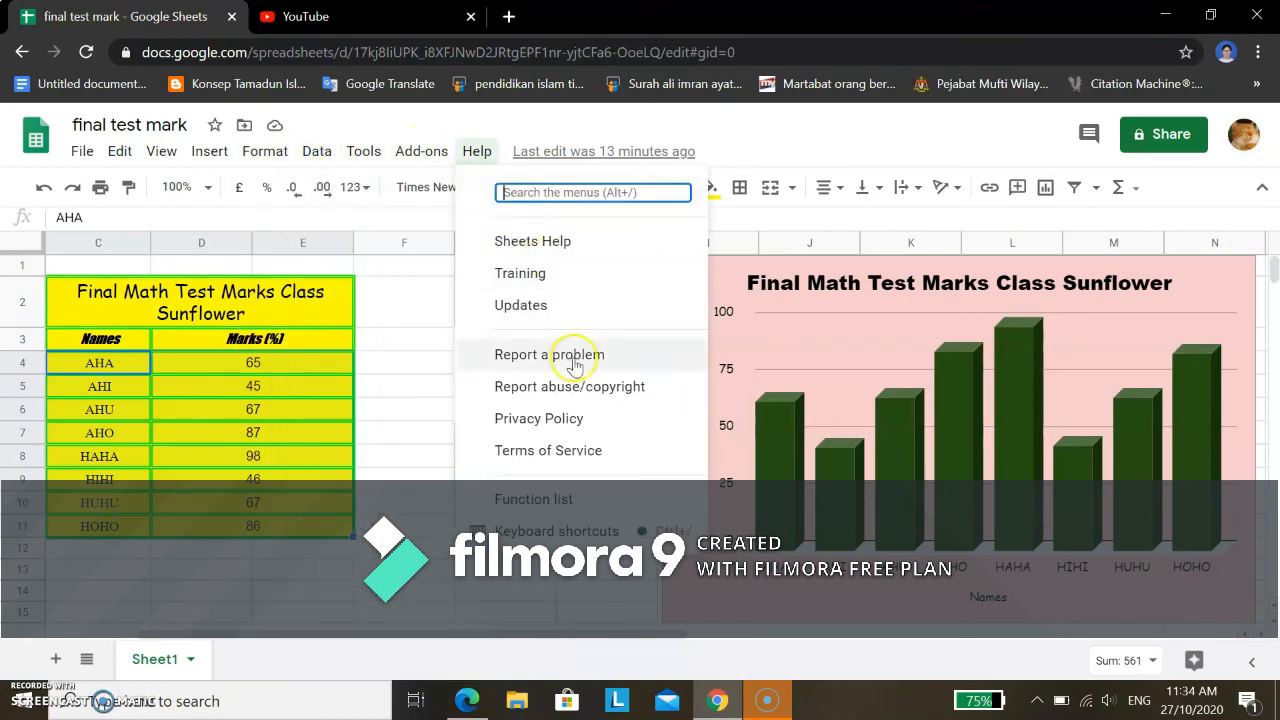
{"action": "left_click", "coordinate": [496, 612]}
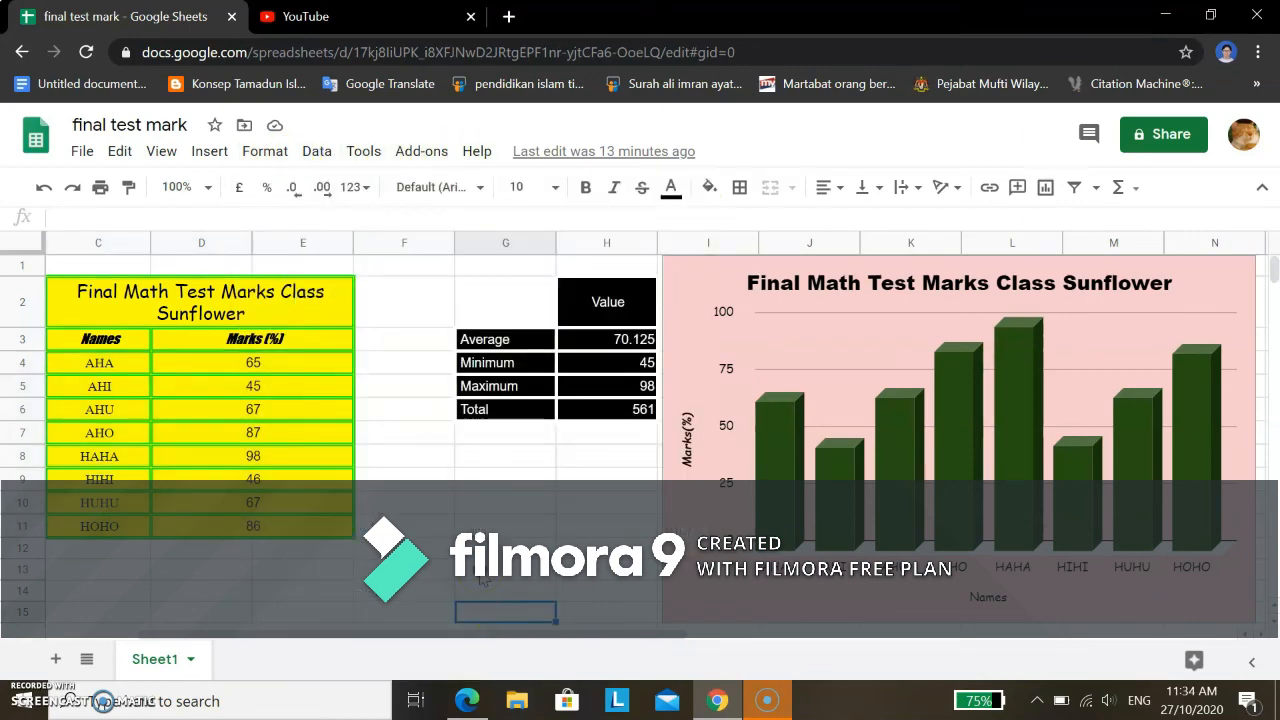
{"action": "left_click", "coordinate": [496, 484]}
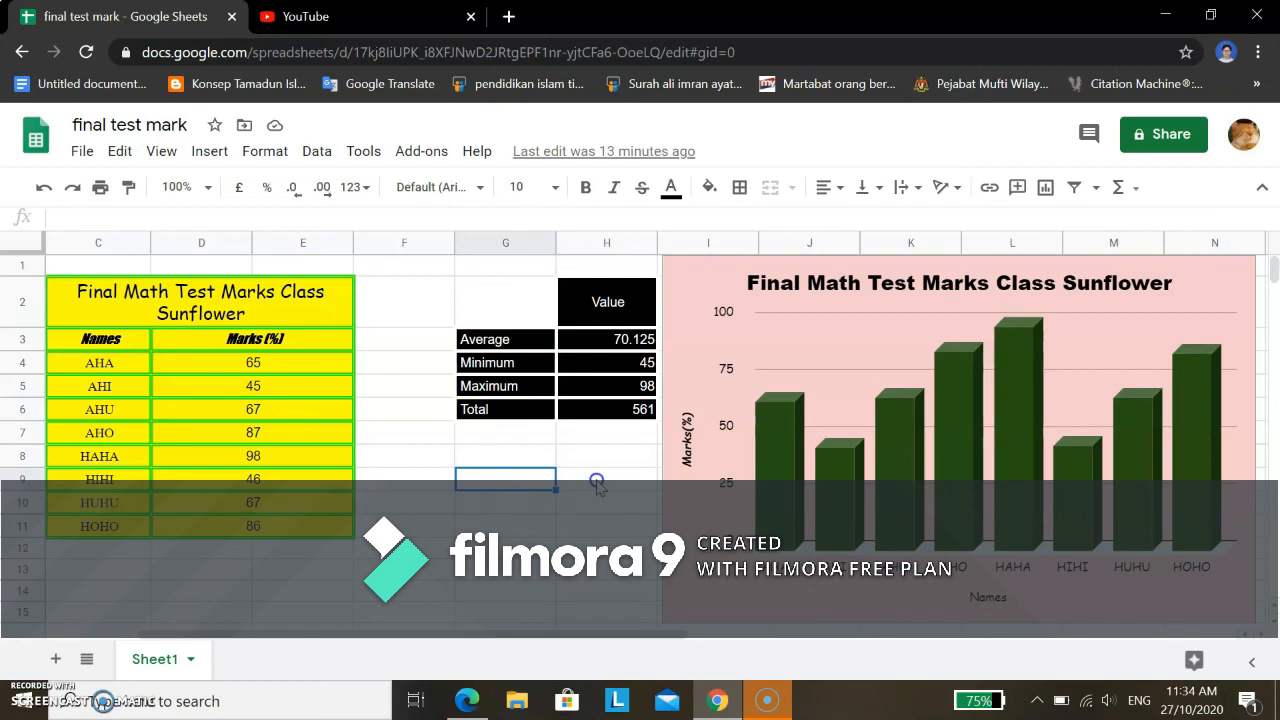